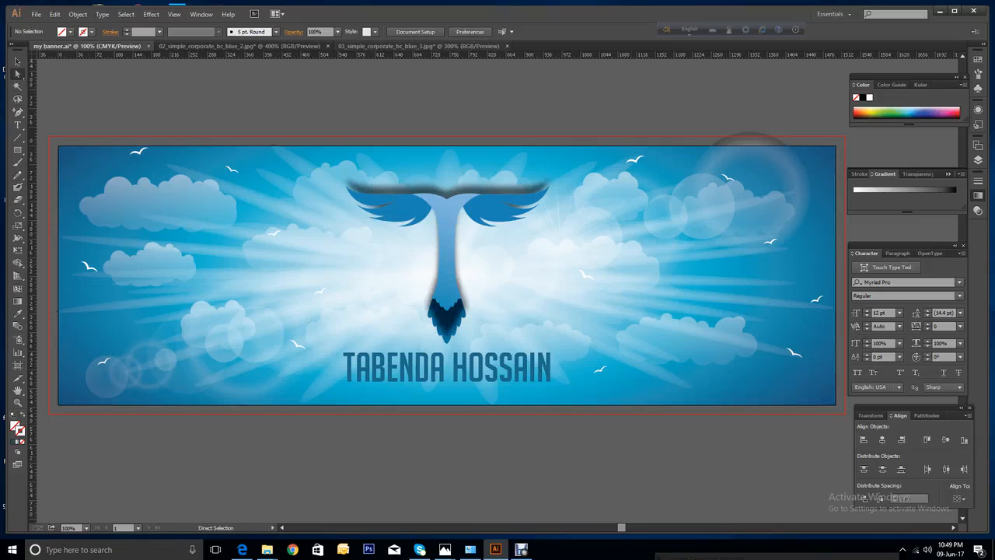
Choose File > New to bring up the New Document dialog.
{"action": "left_click", "coordinate": [37, 15]}
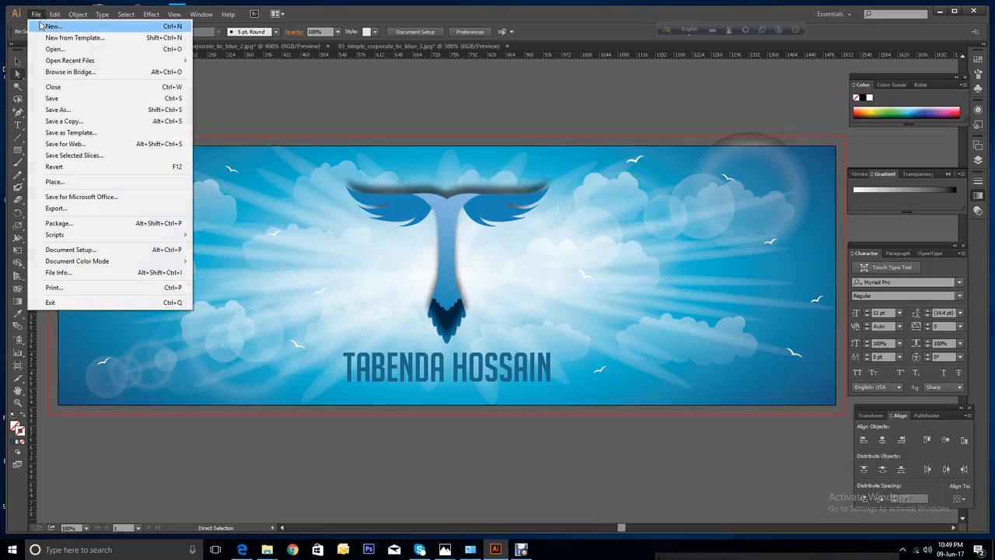
{"action": "left_click", "coordinate": [40, 28]}
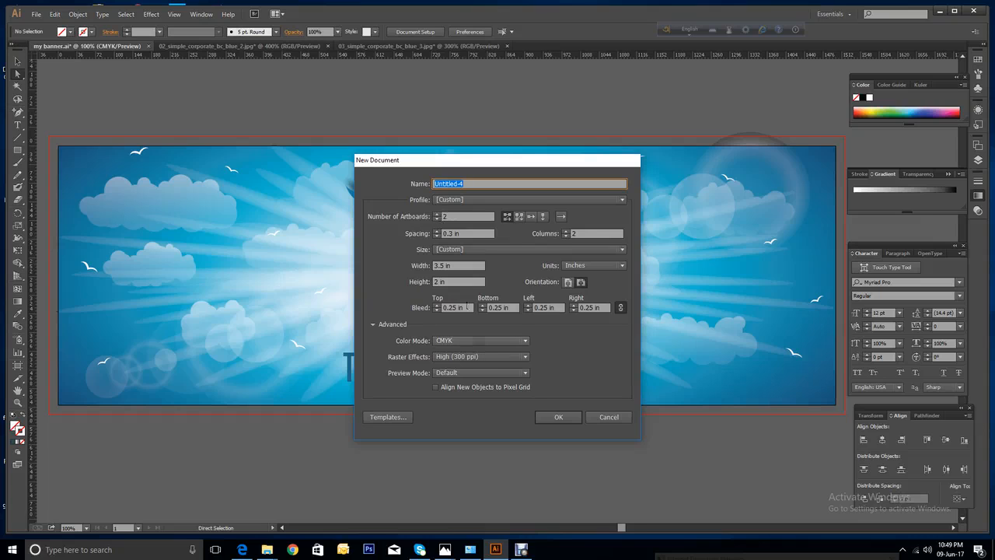
Set the artboard spacing to 0.5 in and keep Inches as the units.
{"action": "left_click", "coordinate": [436, 231]}
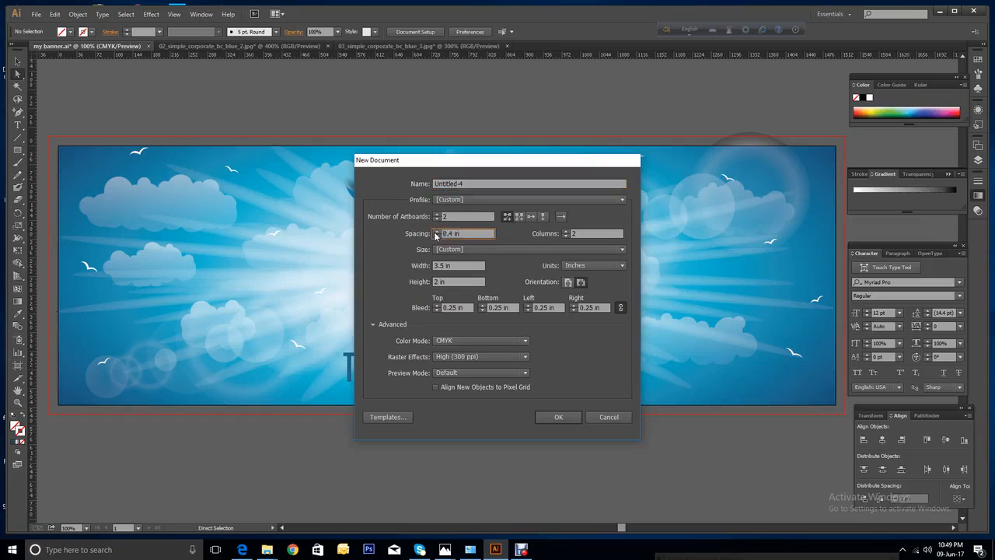
{"action": "left_click", "coordinate": [436, 231]}
{"action": "left_click", "coordinate": [436, 231]}
{"action": "left_click", "coordinate": [437, 236]}
{"action": "left_click", "coordinate": [606, 266]}
{"action": "left_click", "coordinate": [589, 301]}
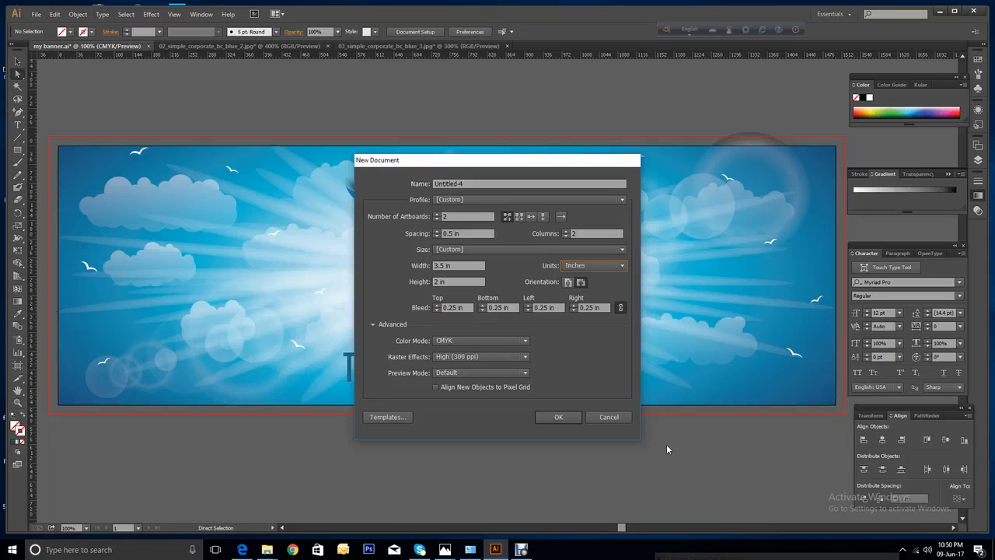
Set the bleed to 0.25 in and create the two-artboard 3.5 × 2 in document.
{"action": "left_click", "coordinate": [451, 308]}
{"action": "type", "text": "0.125"}
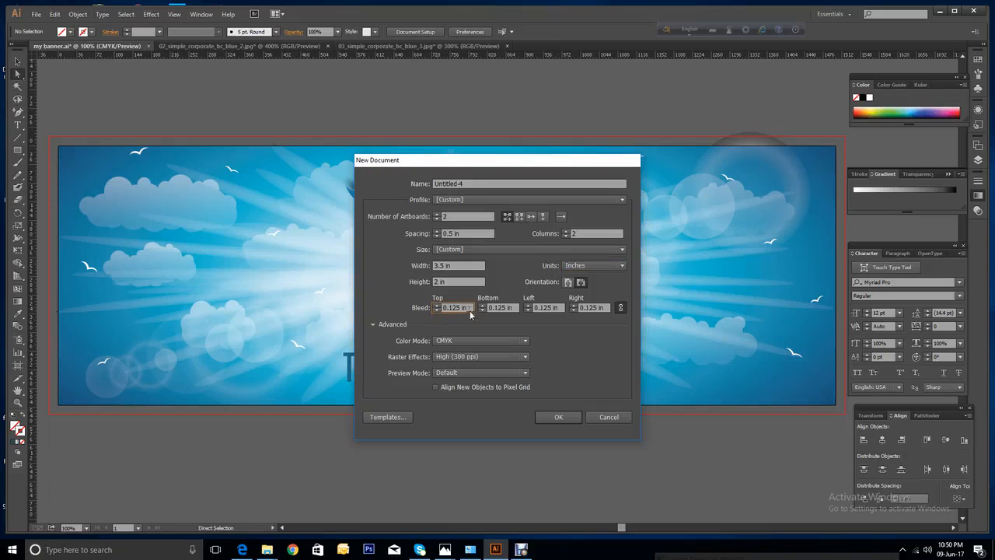
{"action": "left_click", "coordinate": [436, 305]}
{"action": "left_click", "coordinate": [557, 418]}
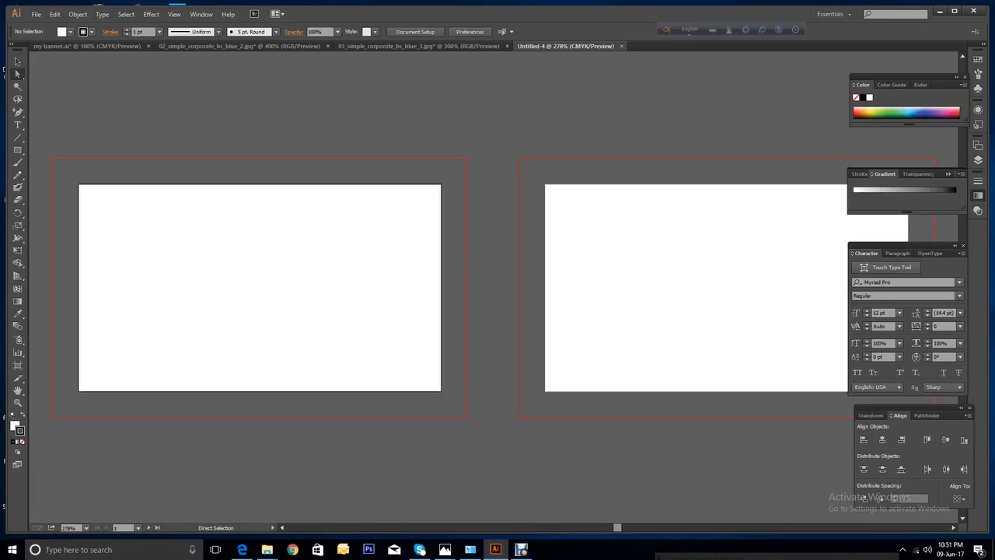
Draw a 3.5 × 2 in rectangle with the Rectangle tool's size dialog.
{"action": "left_click_drag", "start_coordinate": [616, 527], "coordinate": [610, 529]}
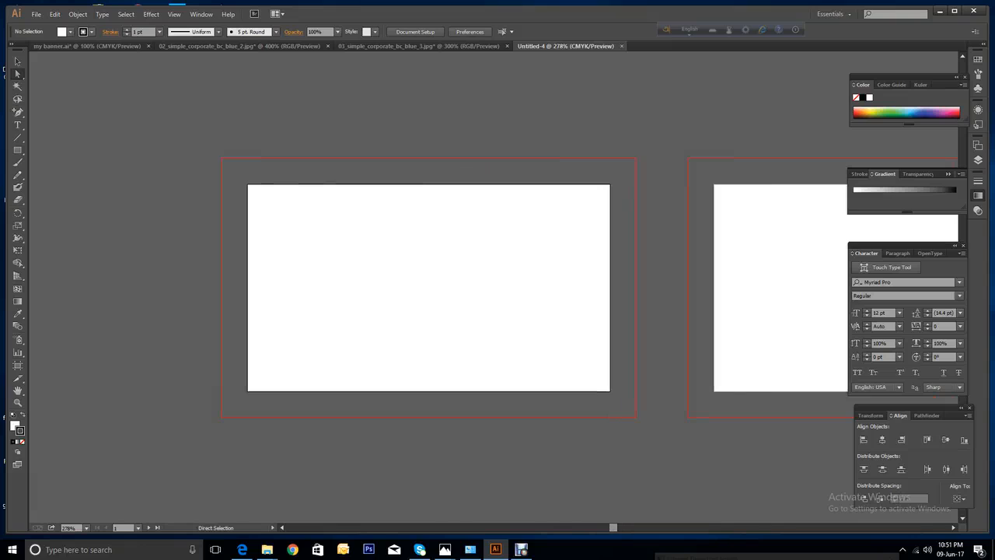
{"action": "left_click", "coordinate": [17, 149]}
{"action": "left_click", "coordinate": [517, 234]}
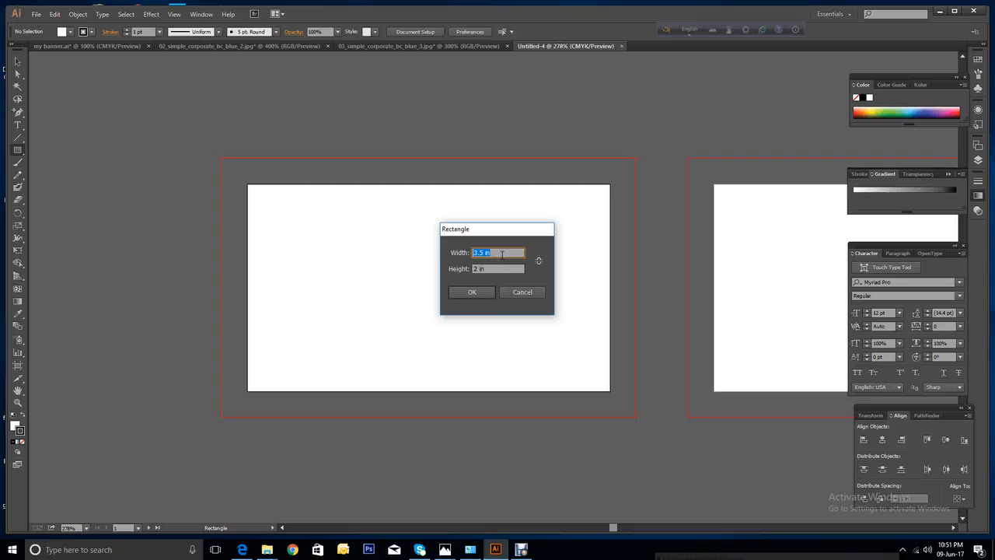
{"action": "left_click", "coordinate": [487, 292]}
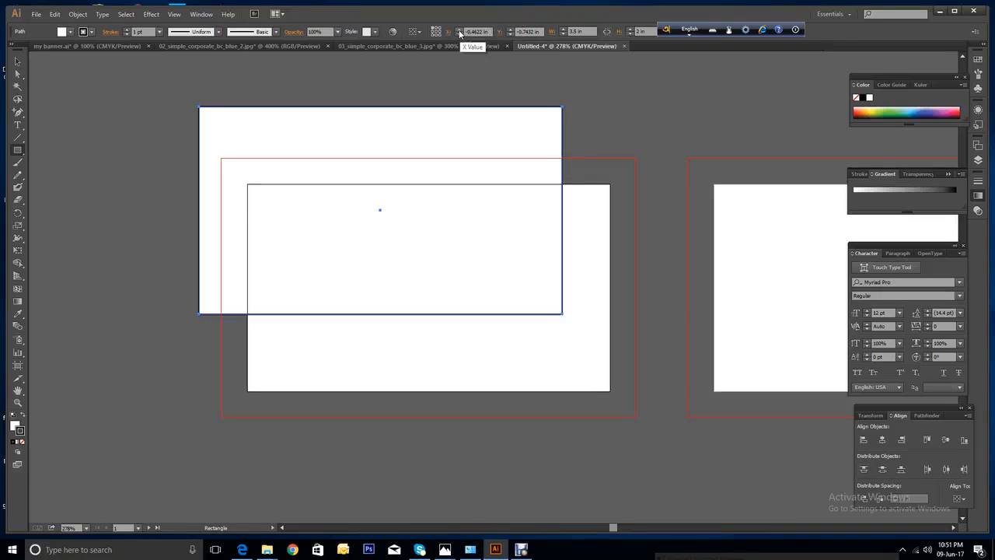
Position the rectangle at X 0, Y 0 so it covers the first artboard.
{"action": "left_click", "coordinate": [460, 29]}
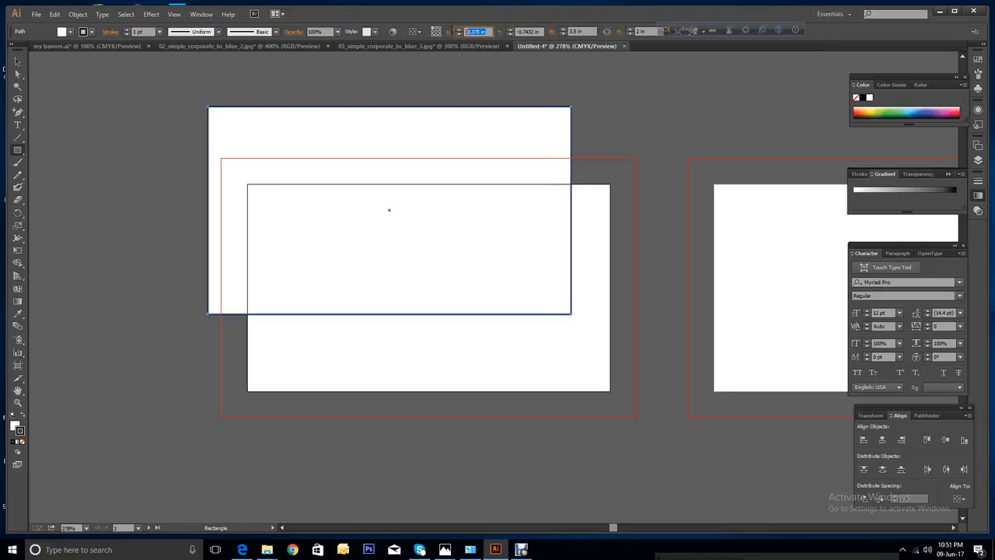
{"action": "type", "text": "0"}
{"action": "key", "text": "Tab"}
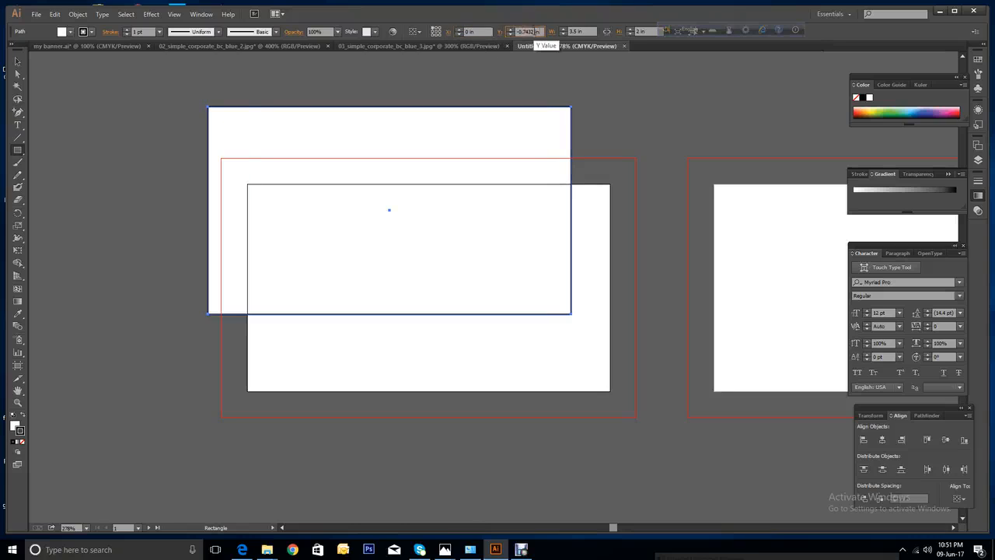
{"action": "type", "text": "0"}
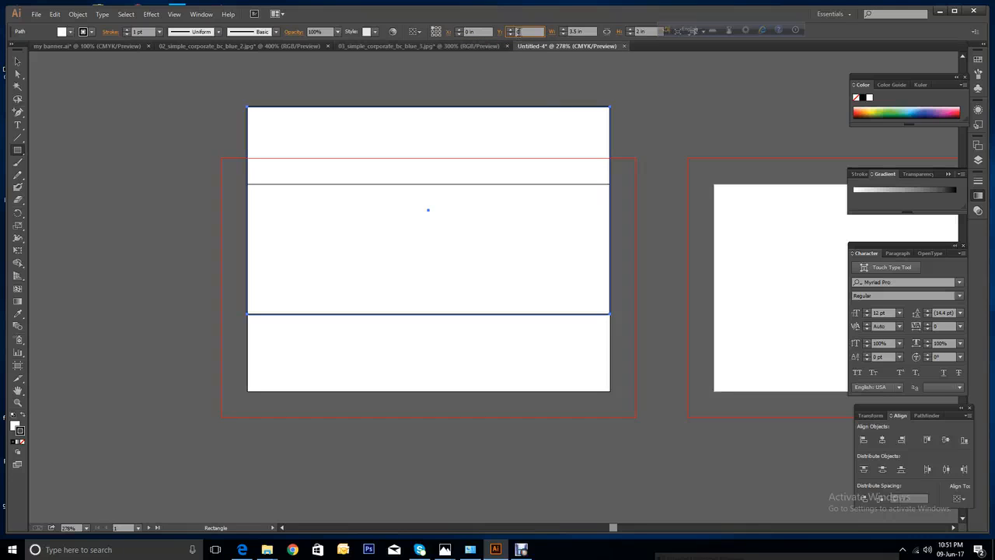
{"action": "key", "text": "Return"}
{"action": "left_click", "coordinate": [487, 32]}
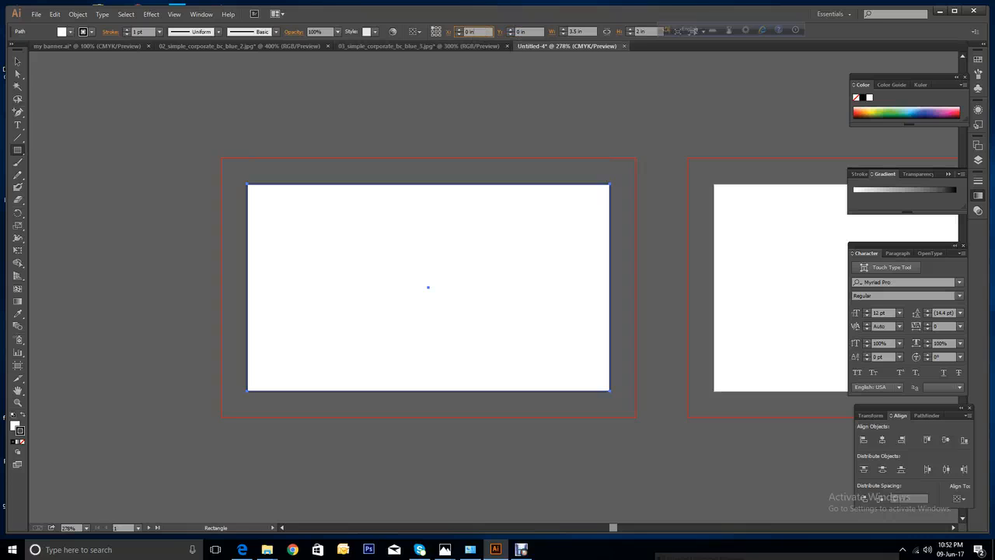
Offset the card rectangle by -0.25 in into a 3 × 1.5 in inner rectangle, then show rulers.
{"action": "left_click", "coordinate": [77, 15]}
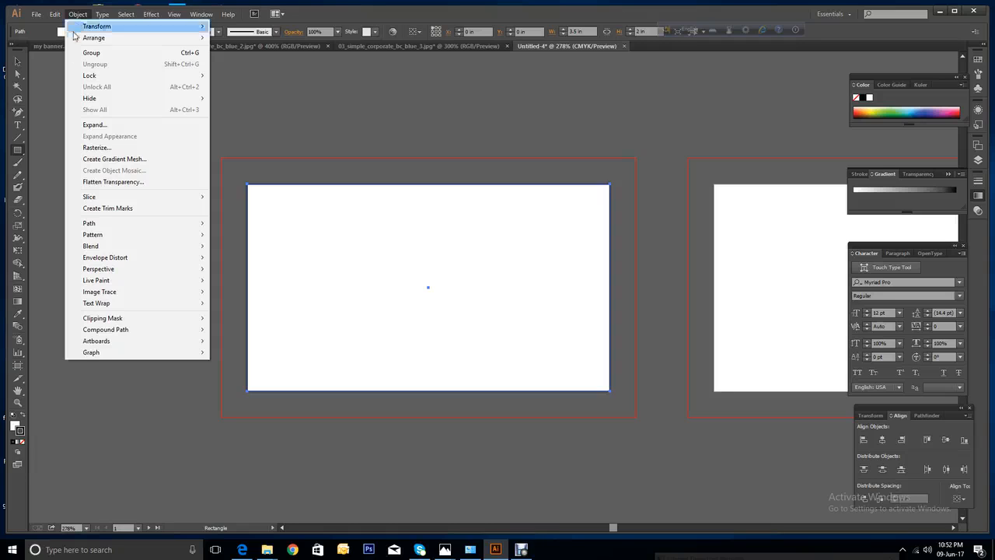
{"action": "mouse_move", "coordinate": [109, 228]}
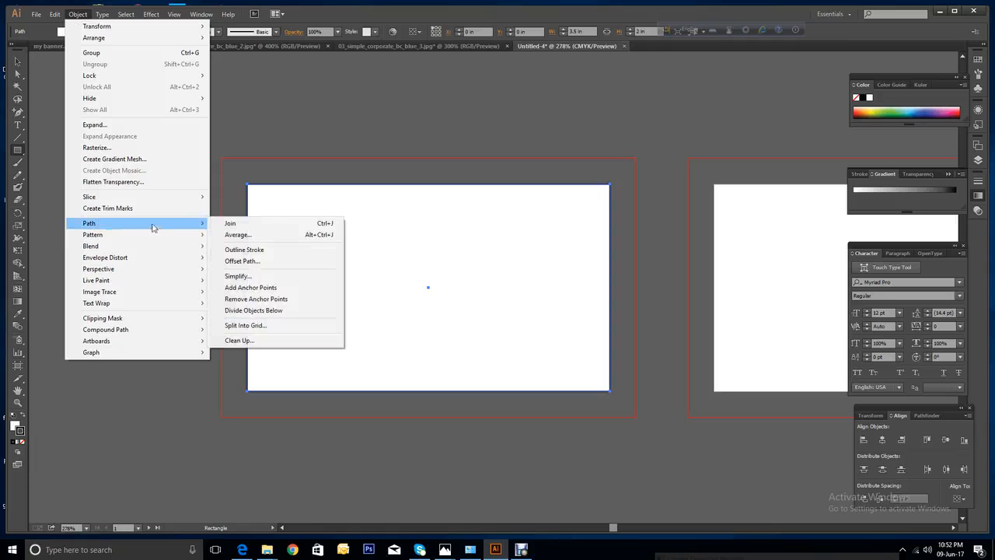
{"action": "left_click", "coordinate": [237, 265]}
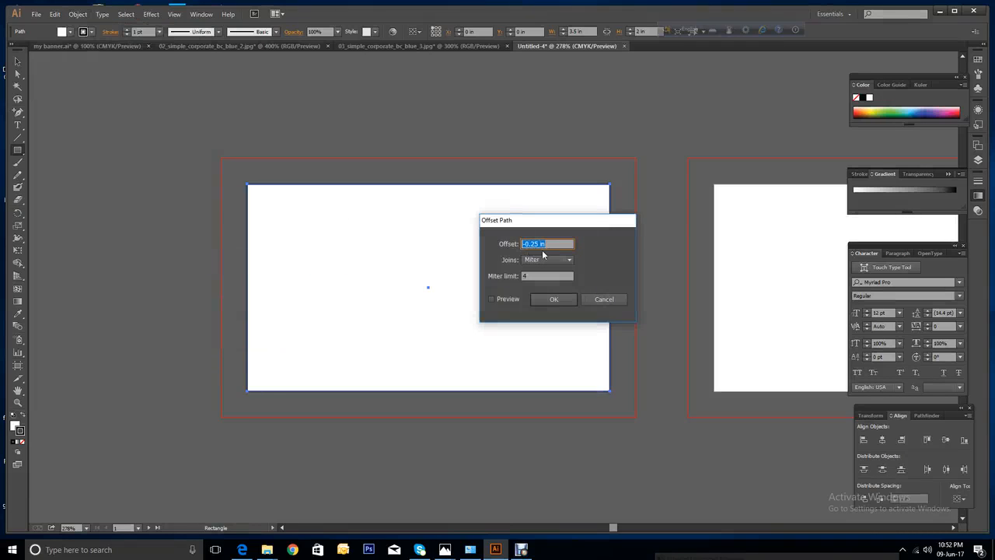
{"action": "left_click", "coordinate": [491, 300]}
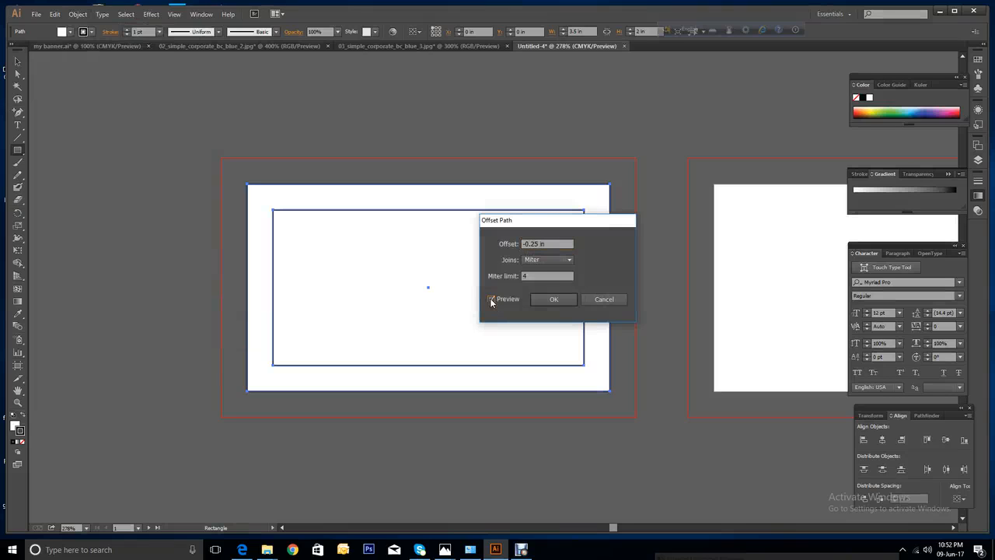
{"action": "left_click", "coordinate": [558, 302]}
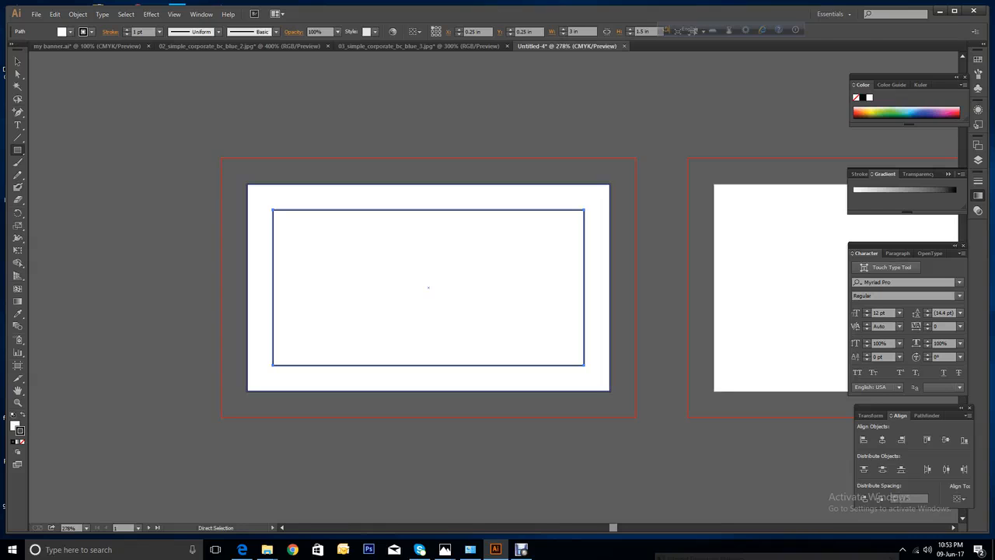
{"action": "key", "text": "ctrl+r"}
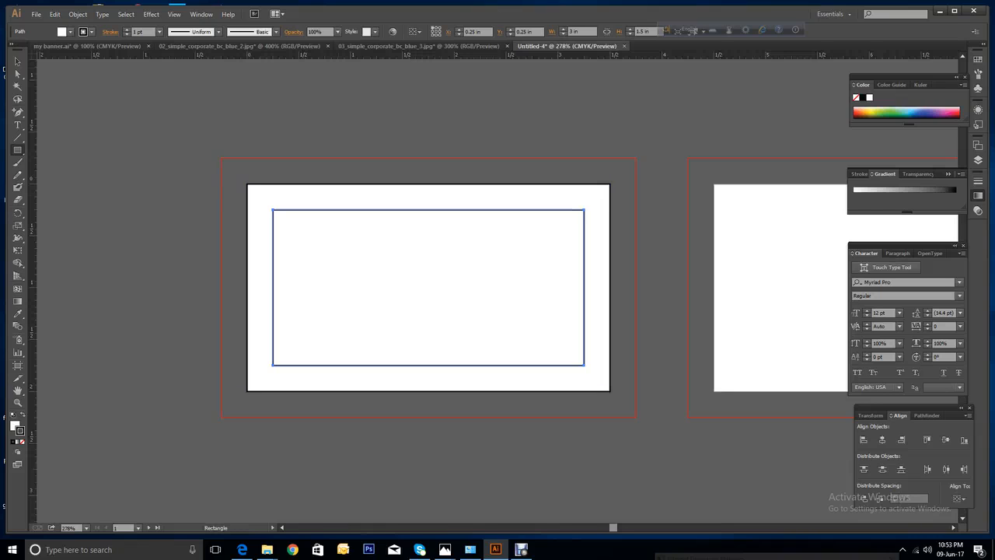
Drag guides onto the top, left, bottom and right edges of the inner rectangle.
{"action": "key", "text": "v"}
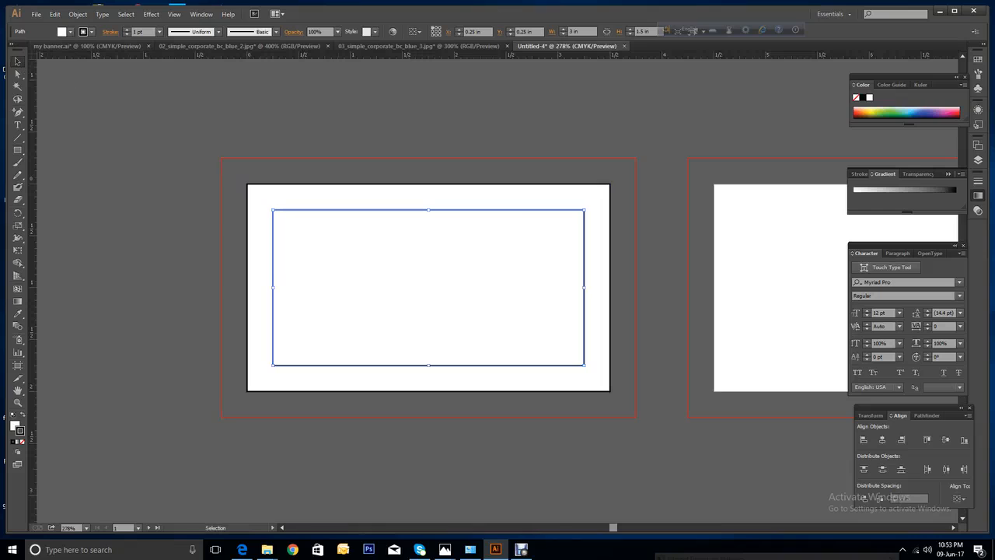
{"action": "left_click_drag", "start_coordinate": [329, 56], "coordinate": [330, 209]}
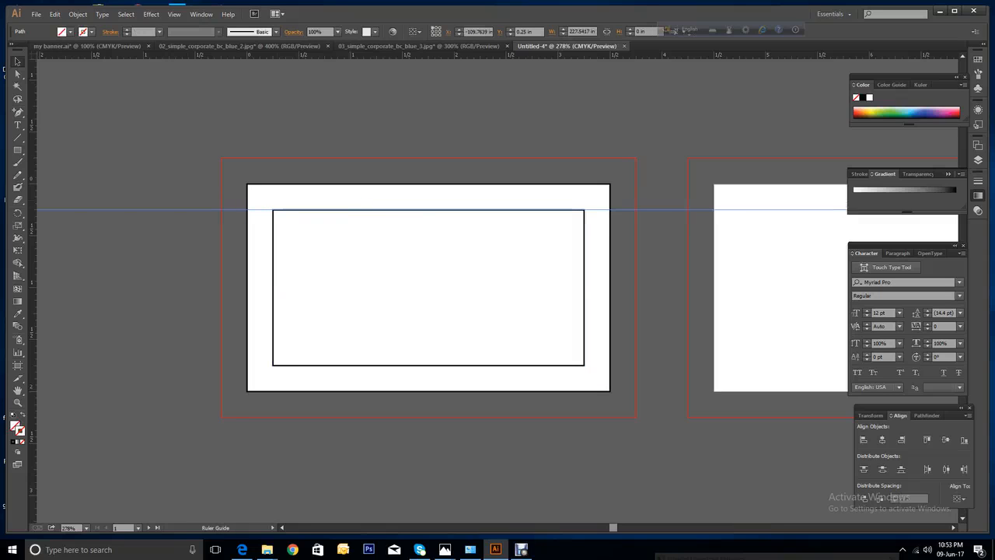
{"action": "left_click_drag", "start_coordinate": [33, 389], "coordinate": [273, 391]}
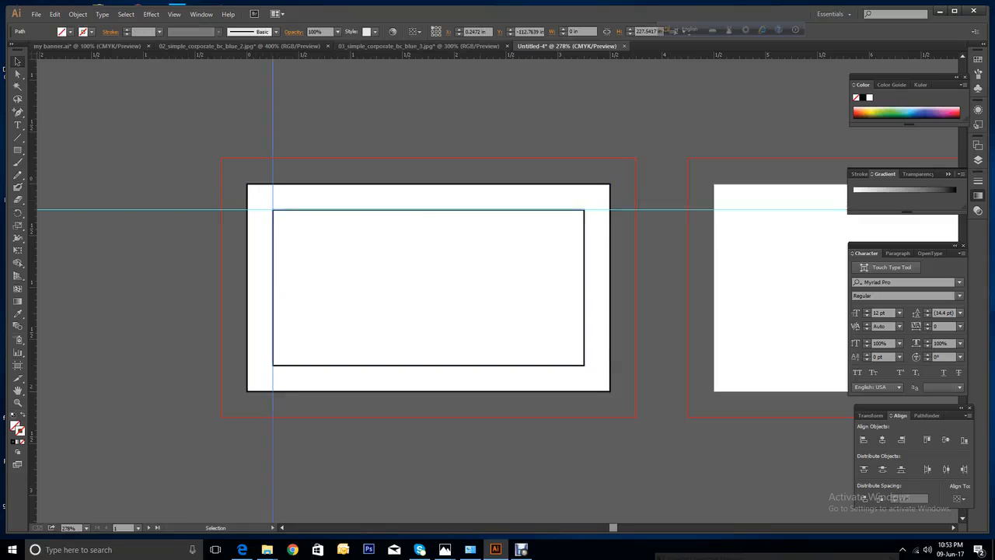
{"action": "left_click_drag", "start_coordinate": [330, 55], "coordinate": [329, 364]}
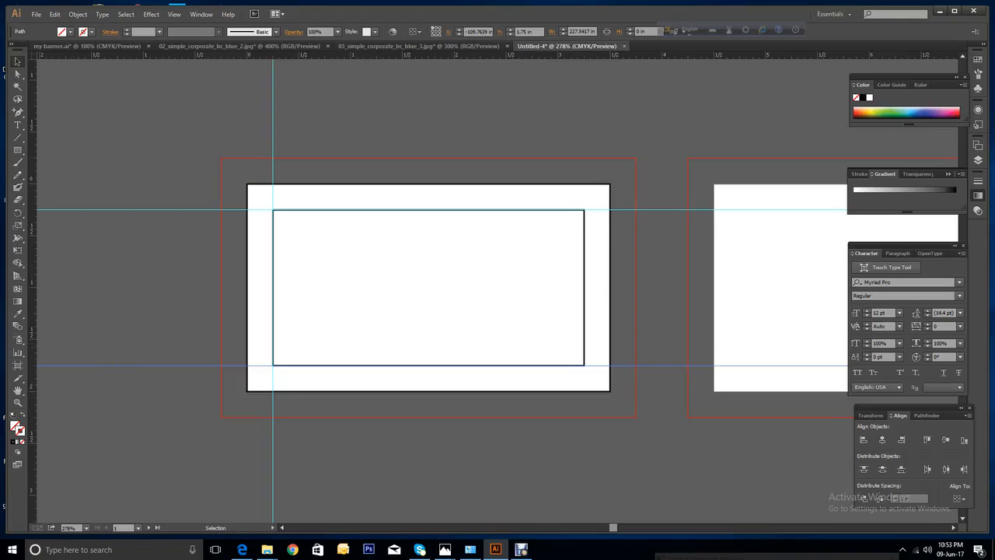
{"action": "left_click_drag", "start_coordinate": [31, 377], "coordinate": [584, 377]}
Add horizontal and vertical guides through the card's centre, then zoom in on the margin rectangle.
{"action": "left_click", "coordinate": [608, 333]}
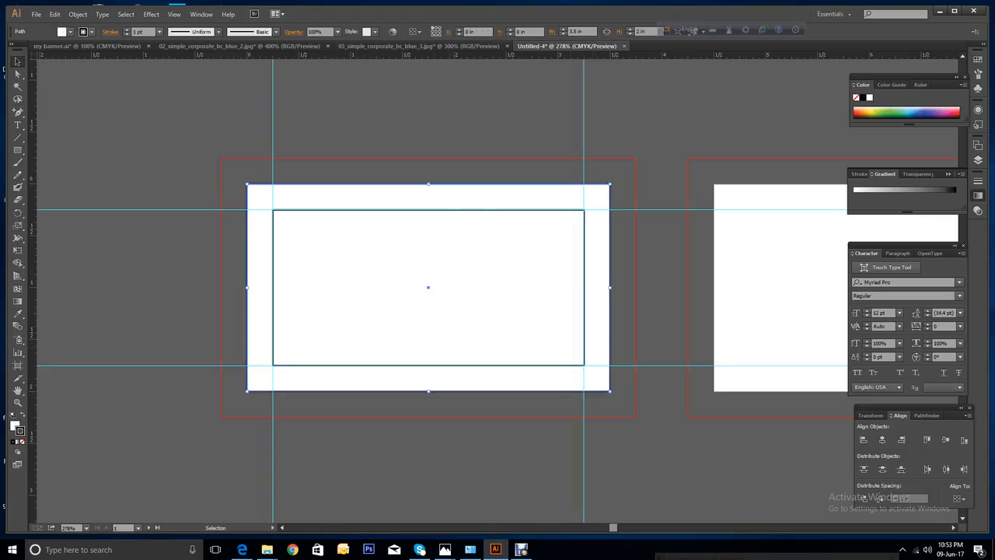
{"action": "left_click_drag", "start_coordinate": [482, 55], "coordinate": [487, 286]}
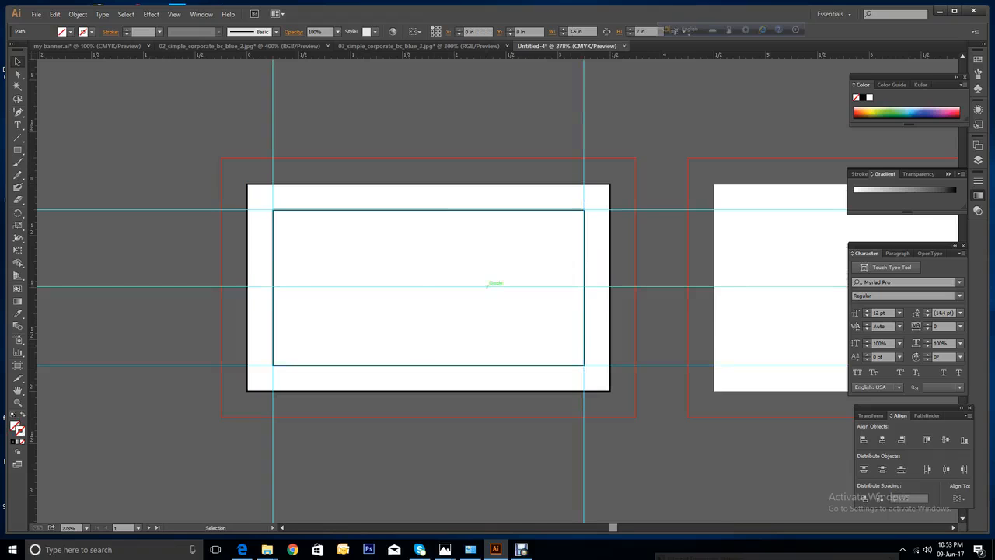
{"action": "left_click", "coordinate": [424, 287]}
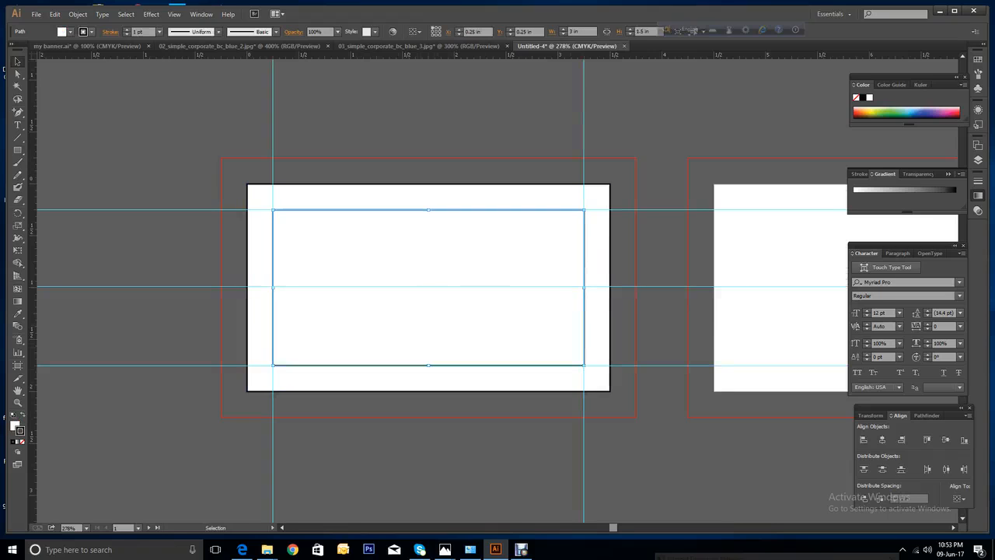
{"action": "left_click_drag", "start_coordinate": [33, 287], "coordinate": [429, 287]}
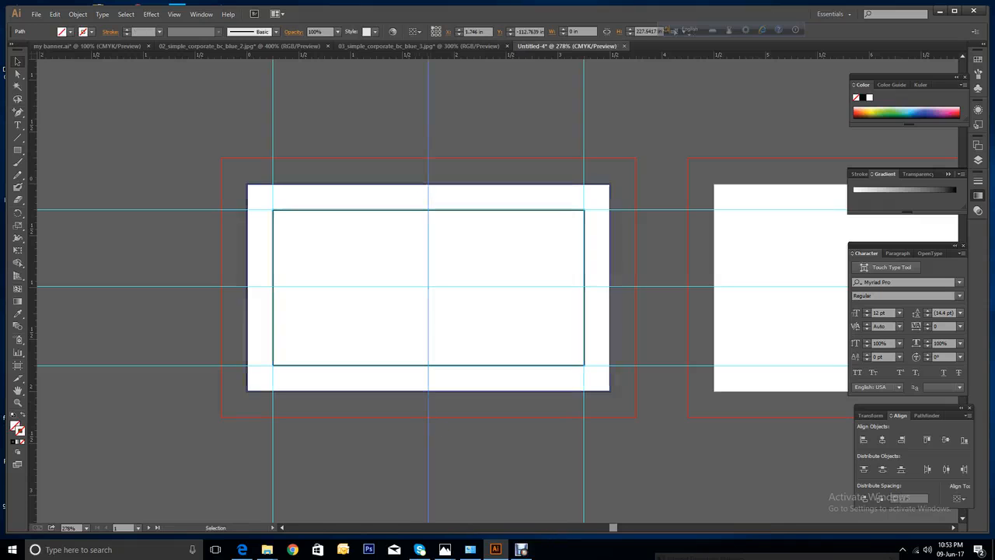
{"action": "key", "text": "ctrl+shift+a"}
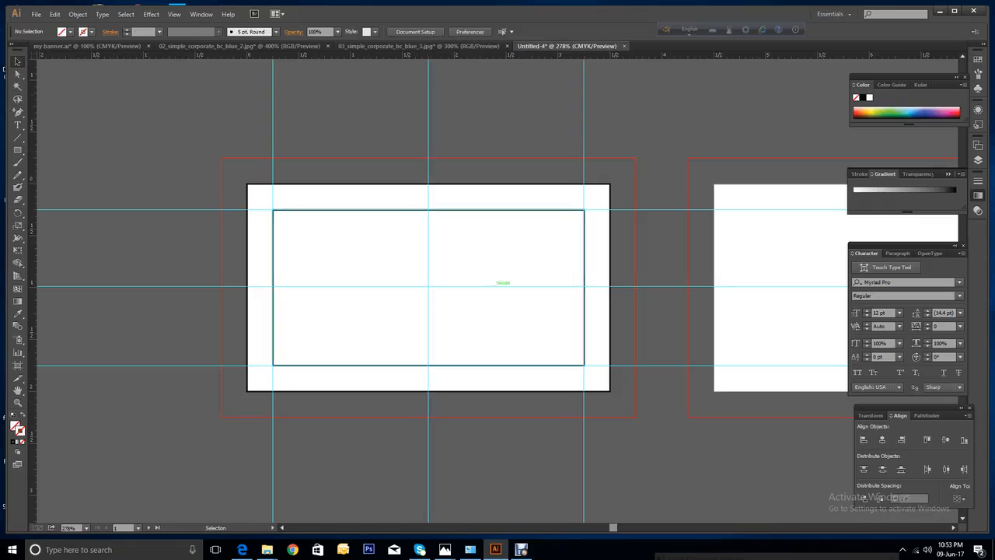
{"action": "left_click", "coordinate": [584, 283]}
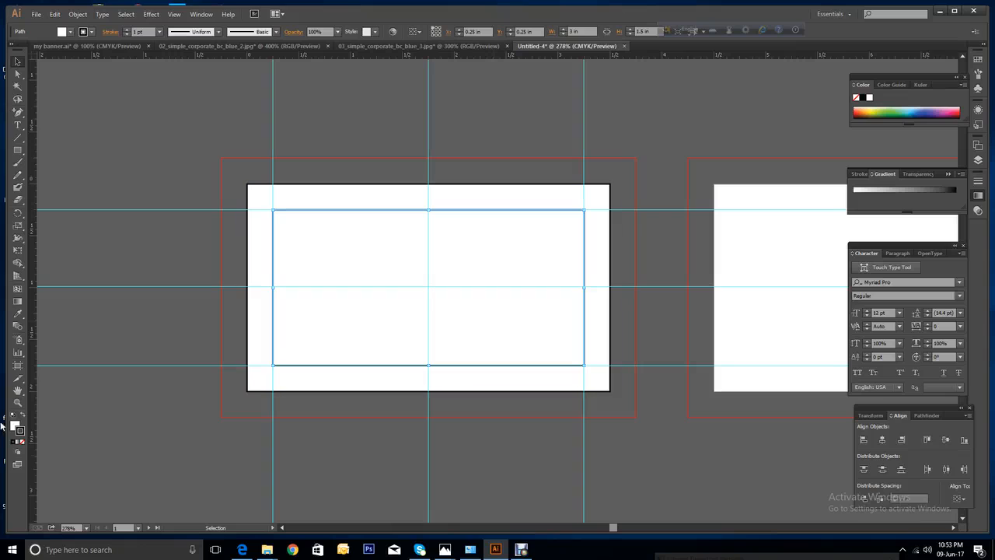
{"action": "left_click", "coordinate": [18, 402]}
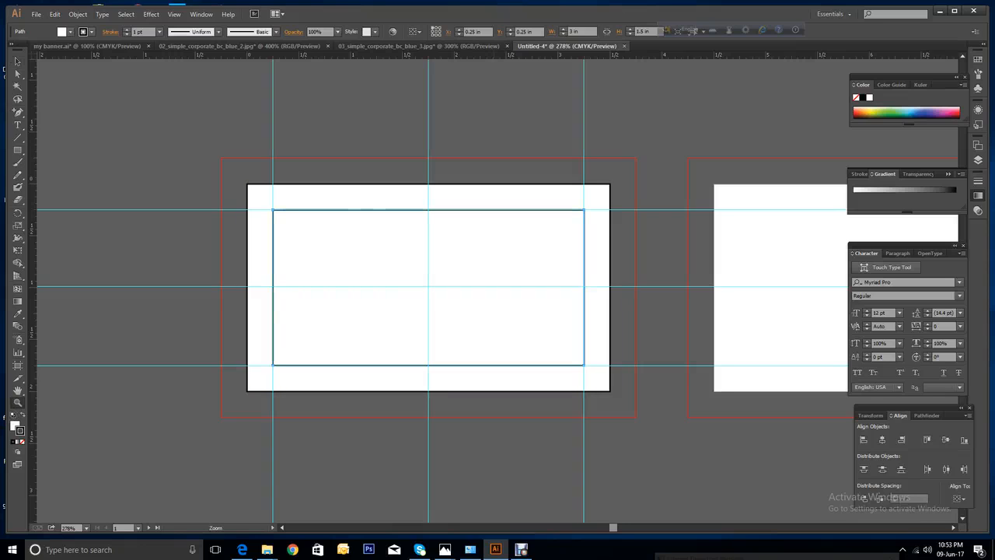
{"action": "left_click_drag", "start_coordinate": [165, 180], "coordinate": [617, 394]}
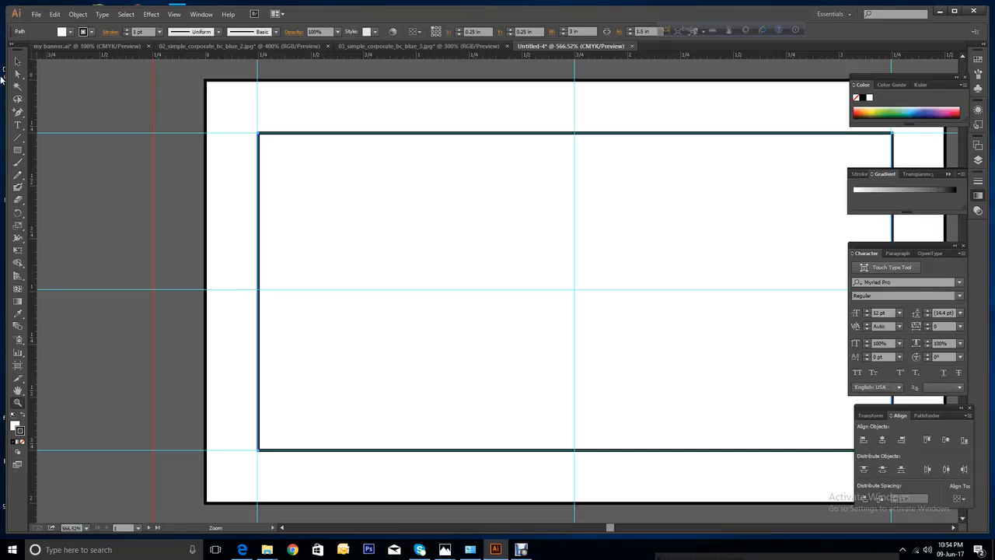
Zoom in tightly and nudge the right guide onto the margin rectangle's right edge.
{"action": "left_click", "coordinate": [13, 64]}
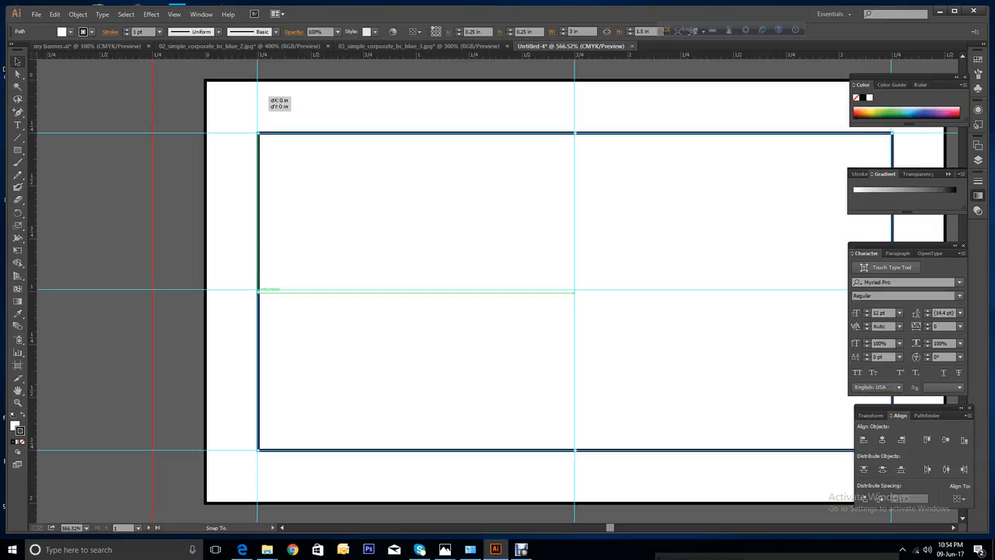
{"action": "left_click", "coordinate": [258, 92]}
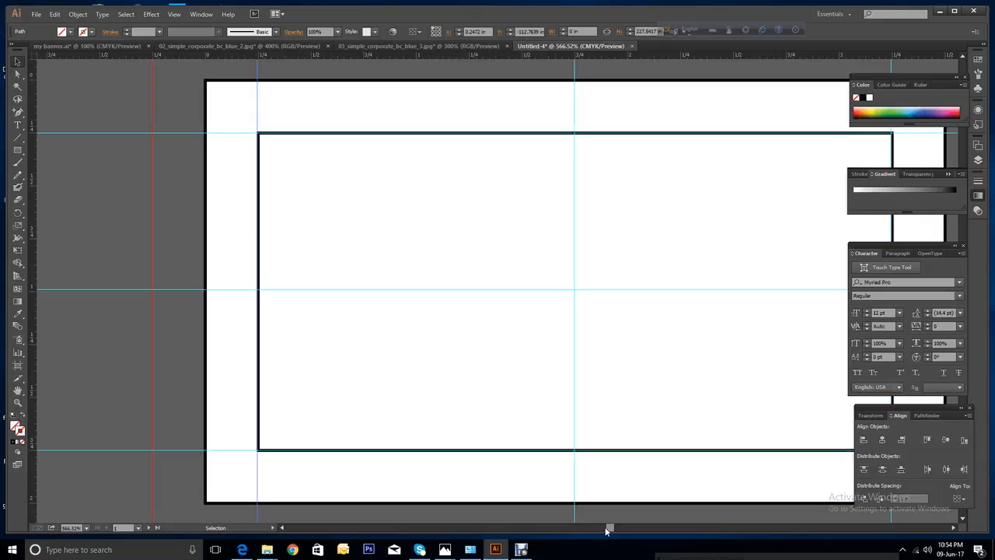
{"action": "mouse_move", "coordinate": [609, 528]}
{"action": "left_mouse_down"}
{"action": "mouse_move", "coordinate": [625, 528]}
{"action": "mouse_move", "coordinate": [611, 529]}
{"action": "left_mouse_up"}
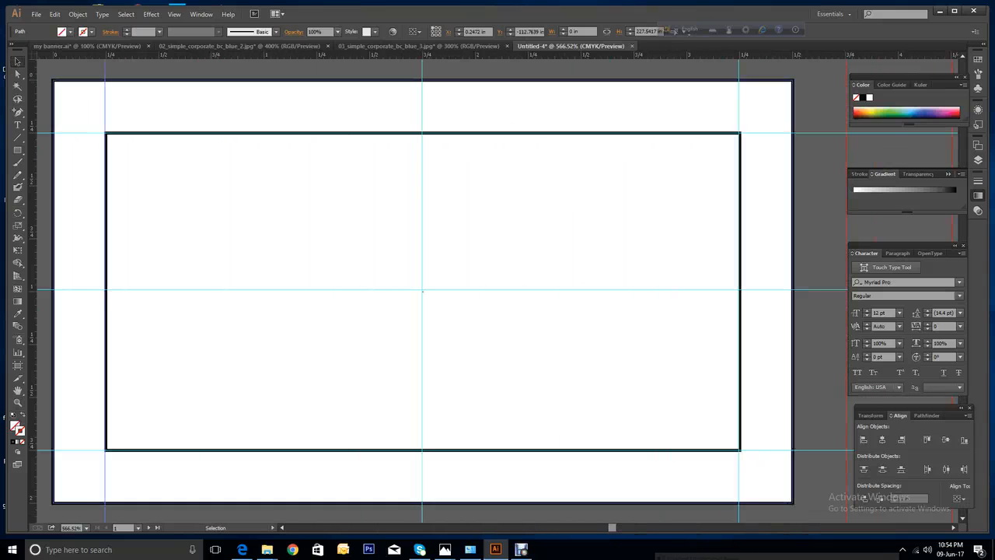
{"action": "left_click_drag", "start_coordinate": [739, 494], "coordinate": [743, 496]}
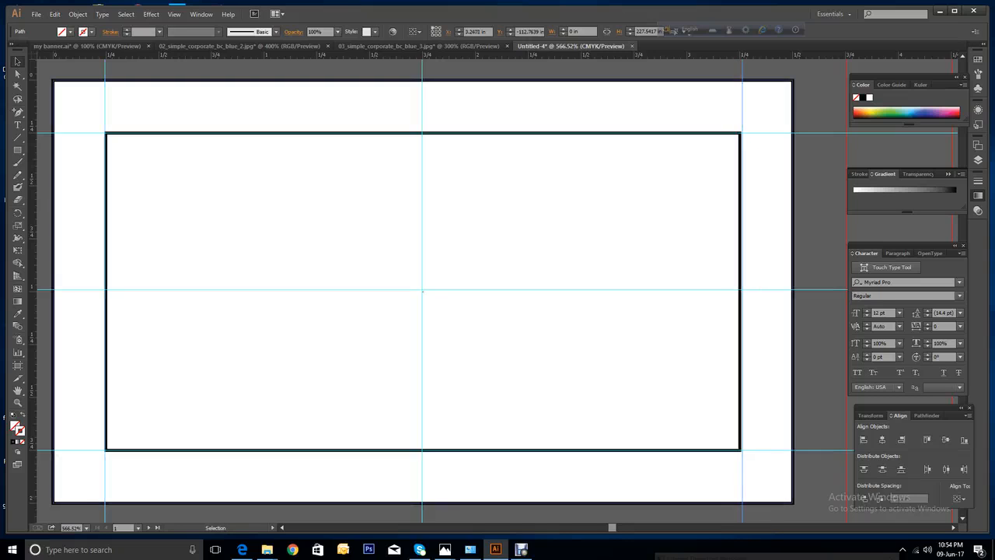
{"action": "left_click", "coordinate": [17, 402]}
{"action": "left_click_drag", "start_coordinate": [711, 317], "coordinate": [756, 406]}
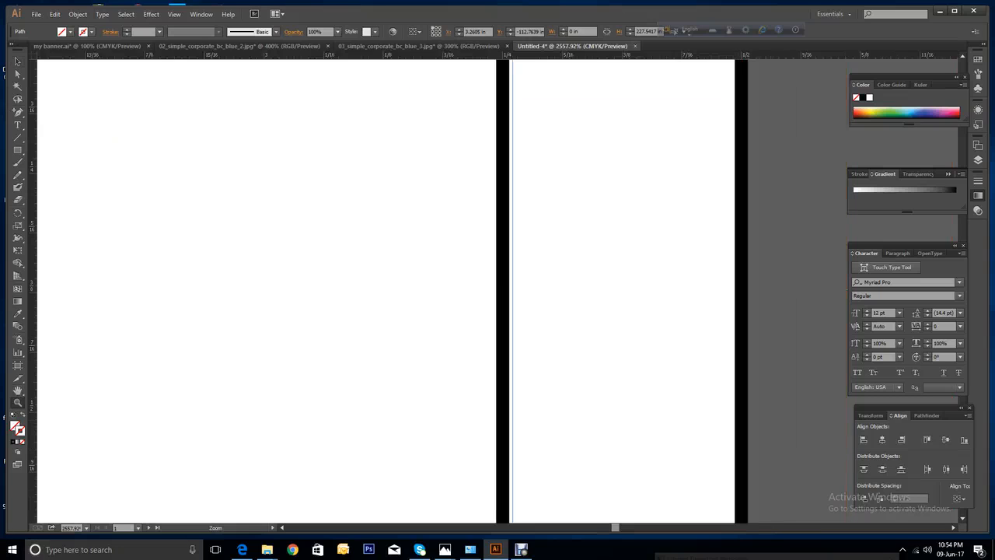
{"action": "left_click", "coordinate": [17, 61]}
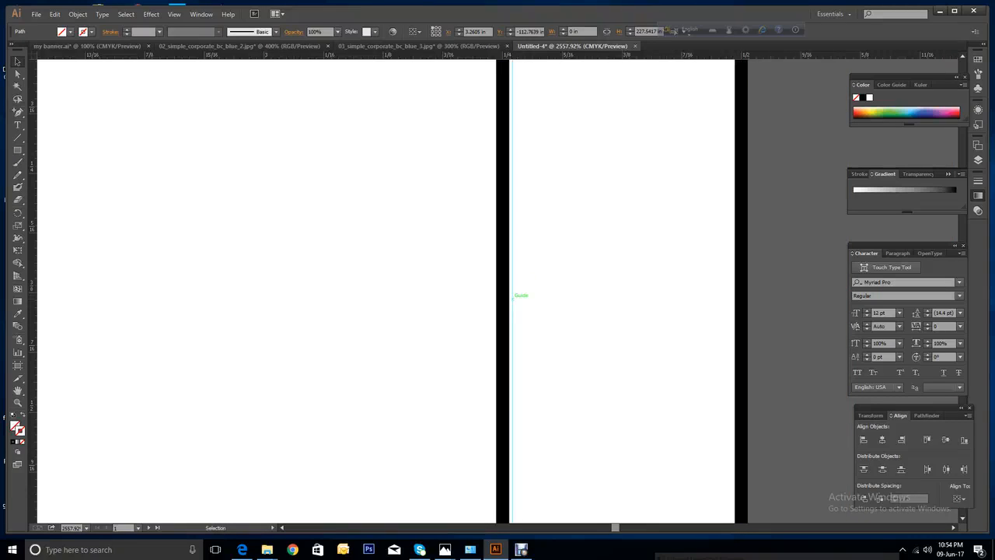
{"action": "left_click_drag", "start_coordinate": [512, 298], "coordinate": [505, 299]}
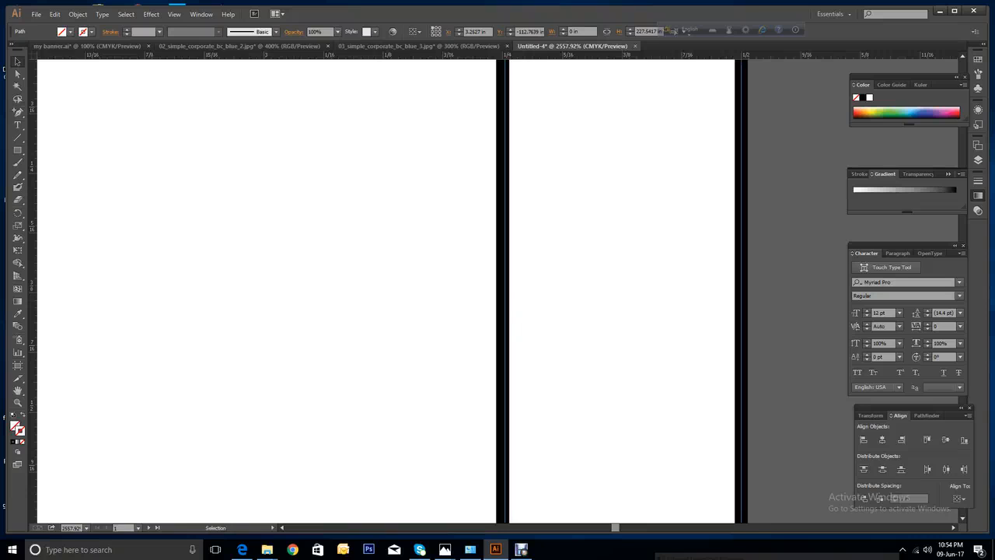
Zoom back out and delete the inner margin rectangle.
{"action": "key", "text": "ctrl+minus"}
{"action": "key", "text": "ctrl+minus"}
{"action": "key", "text": "ctrl+minus"}
{"action": "key", "text": "ctrl+minus"}
{"action": "key", "text": "ctrl+minus"}
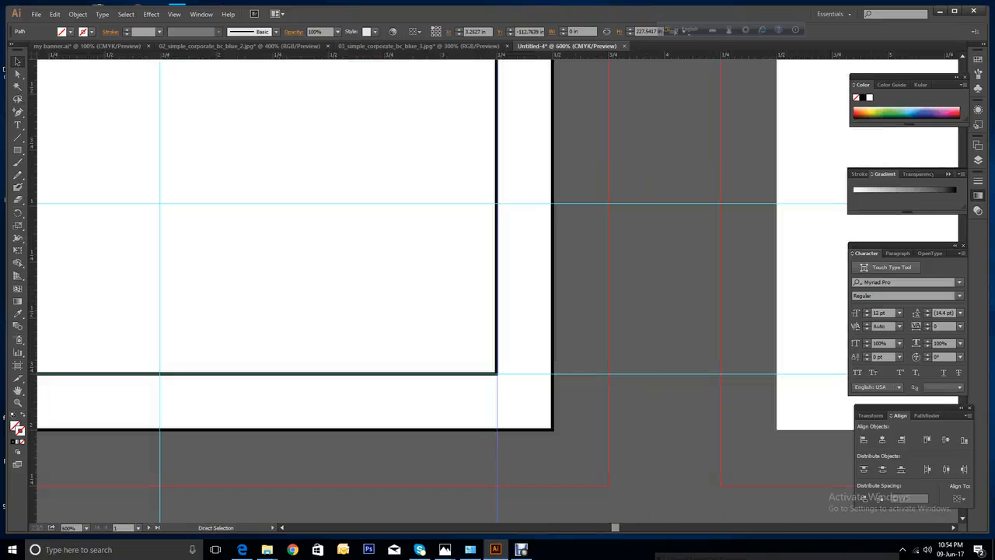
{"action": "key", "text": "ctrl+minus"}
{"action": "key", "text": "ctrl+minus"}
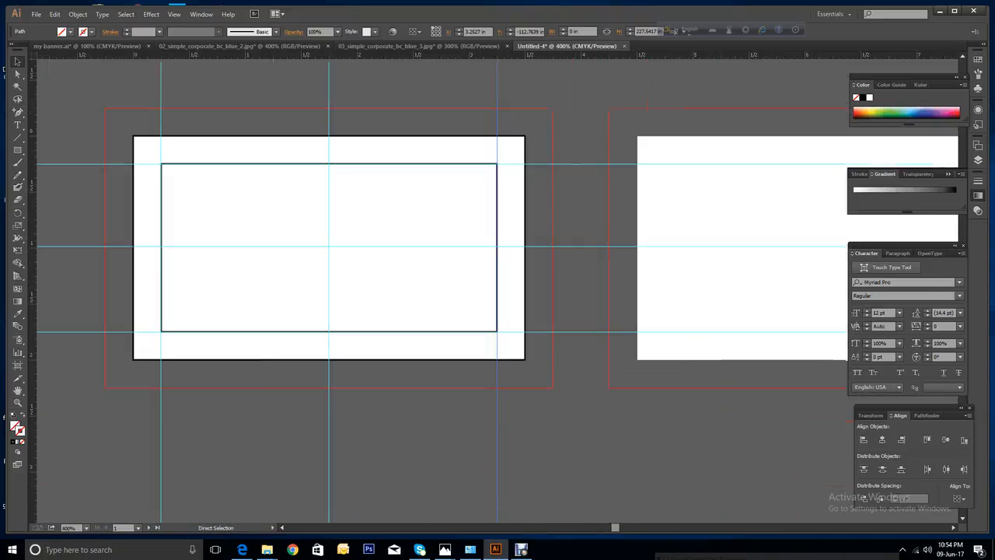
{"action": "left_click", "coordinate": [486, 214]}
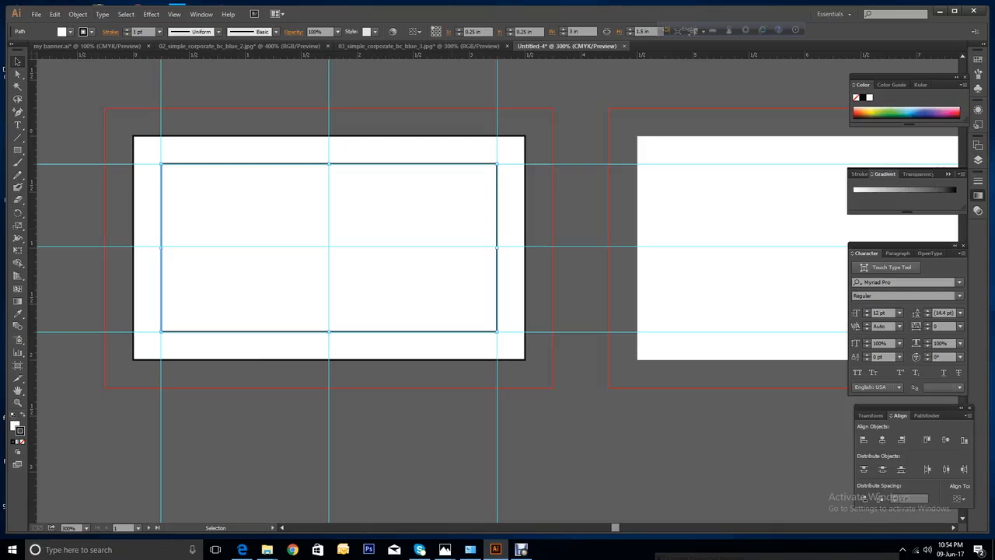
{"action": "key", "text": "Delete"}
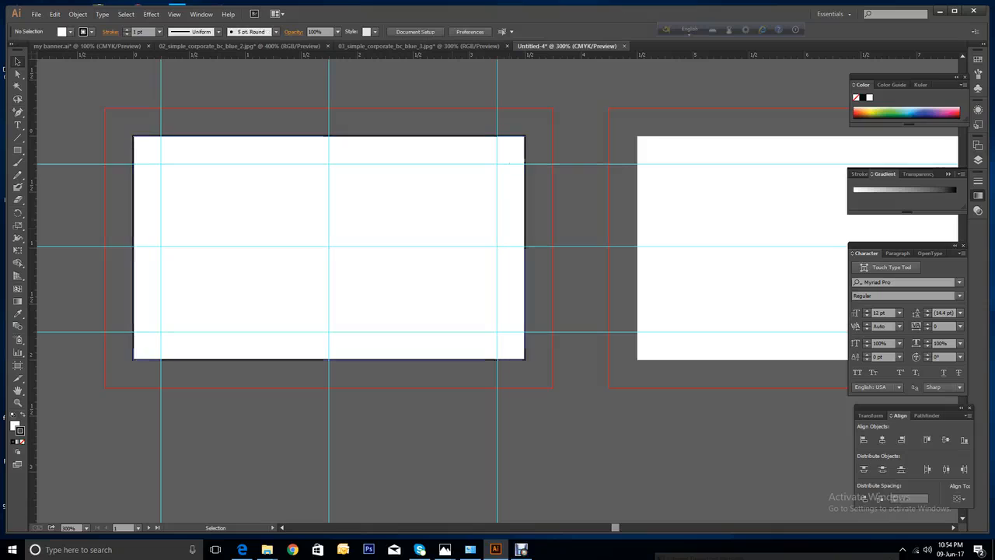
Stretch the white background's corners to the bleed, making it 4 × 2.5 in.
{"action": "left_click", "coordinate": [485, 215]}
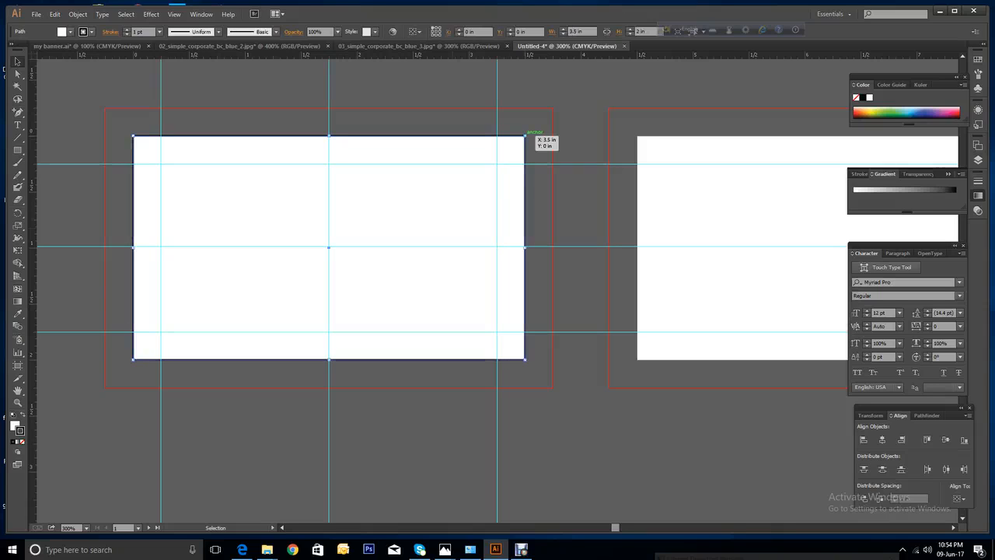
{"action": "left_click_drag", "start_coordinate": [527, 135], "coordinate": [550, 107]}
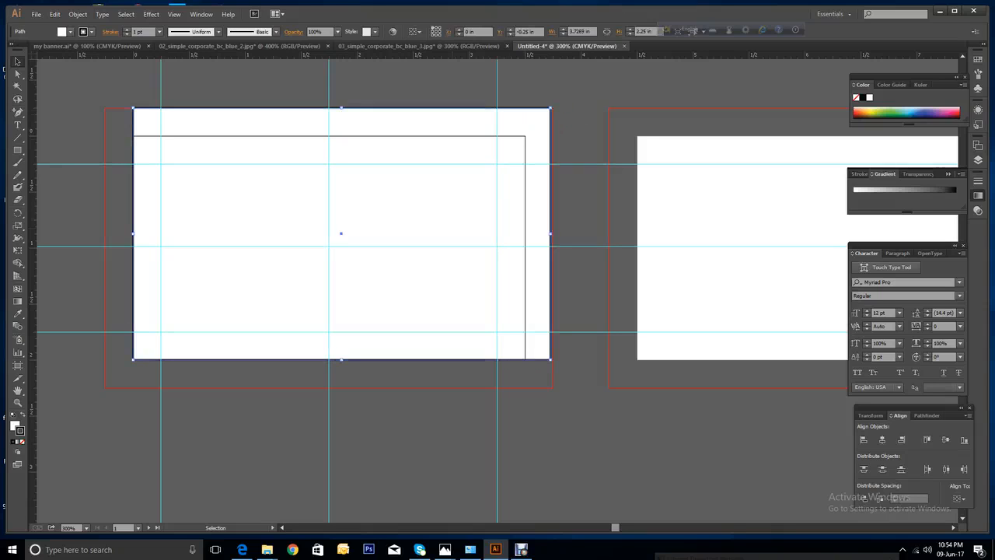
{"action": "left_click_drag", "start_coordinate": [134, 359], "coordinate": [105, 384]}
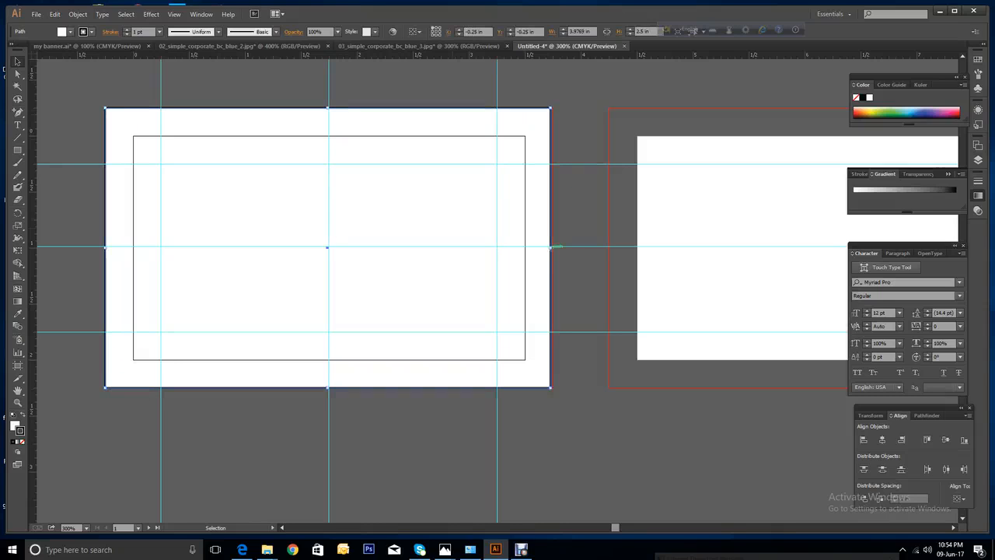
{"action": "left_click_drag", "start_coordinate": [550, 247], "coordinate": [553, 247]}
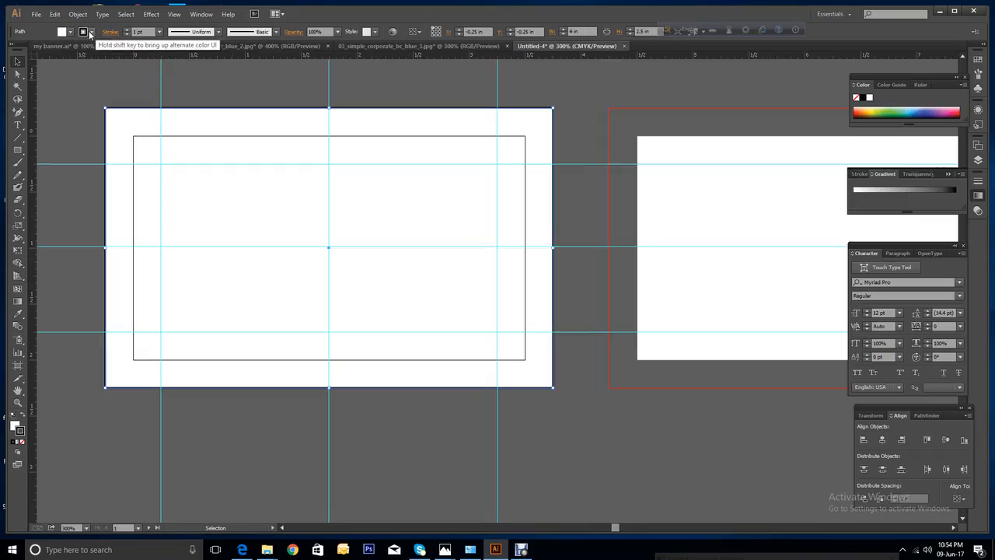
Set the background's stroke to None and zoom out to both artboards.
{"action": "left_click", "coordinate": [91, 33]}
{"action": "left_click", "coordinate": [10, 49]}
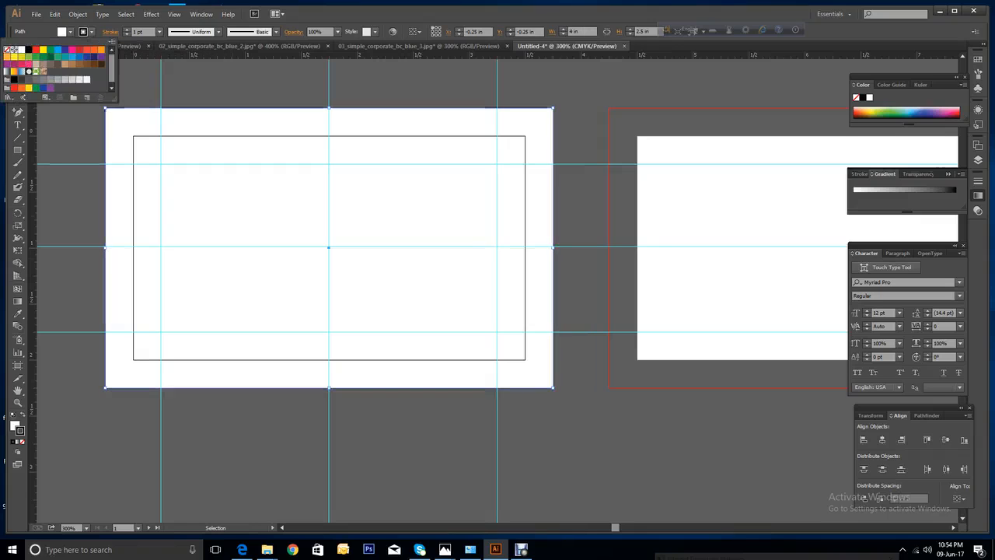
{"action": "key", "text": "Escape"}
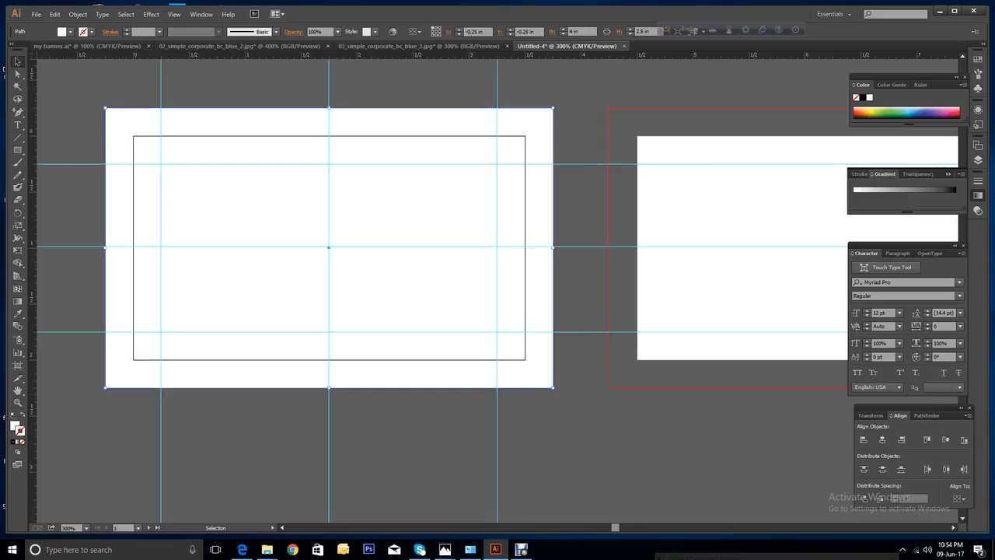
{"action": "key", "text": "ctrl+minus"}
{"action": "key", "text": "ctrl+minus"}
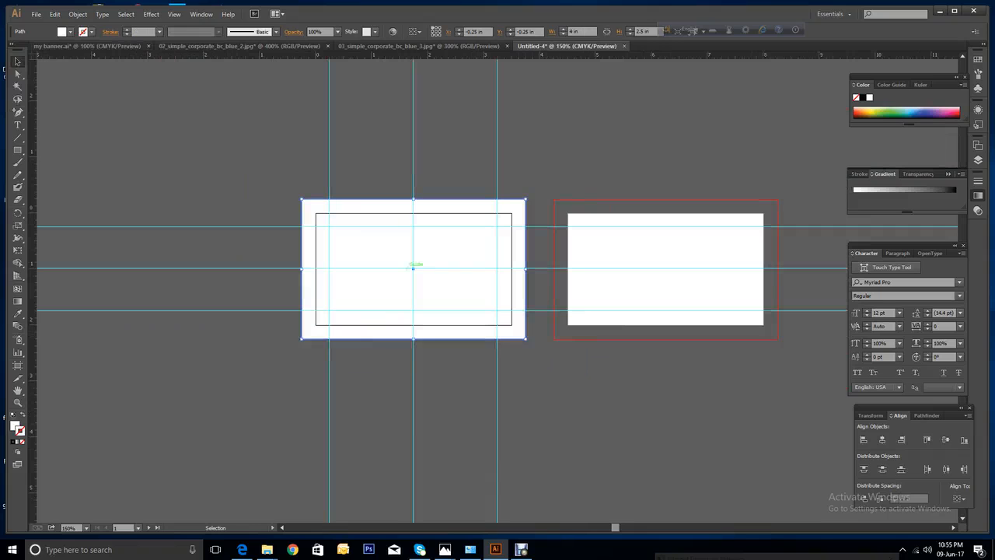
Alt-drag a copy of the background and guides onto the second artboard and align it.
{"action": "key", "text": "ctrl+2"}
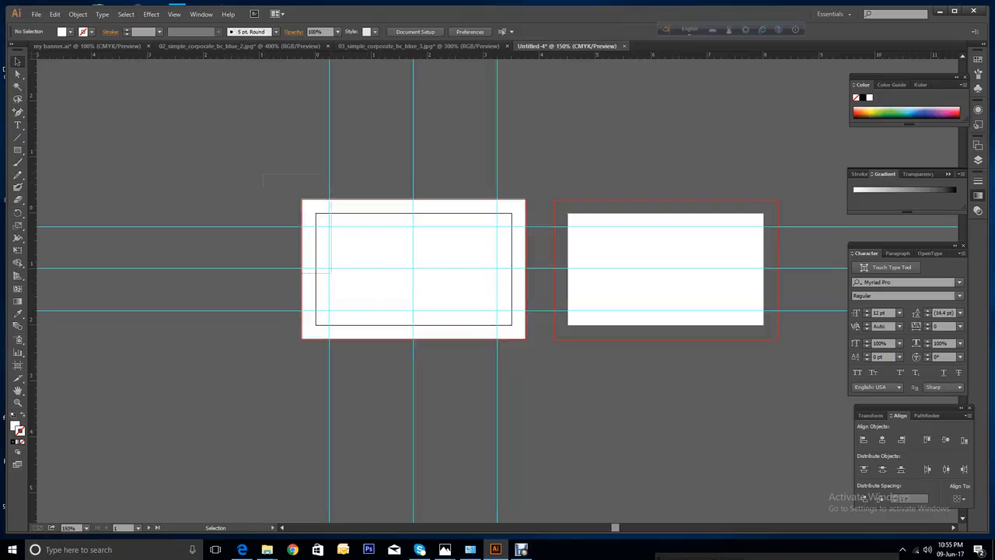
{"action": "left_click_drag", "start_coordinate": [263, 175], "coordinate": [544, 377]}
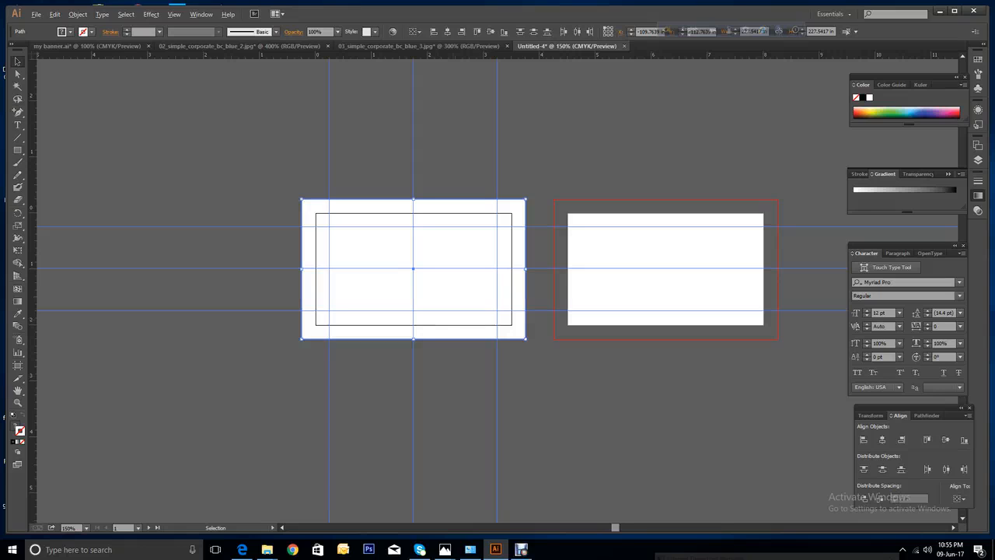
{"action": "left_click_drag", "start_coordinate": [457, 312], "coordinate": [712, 337]}
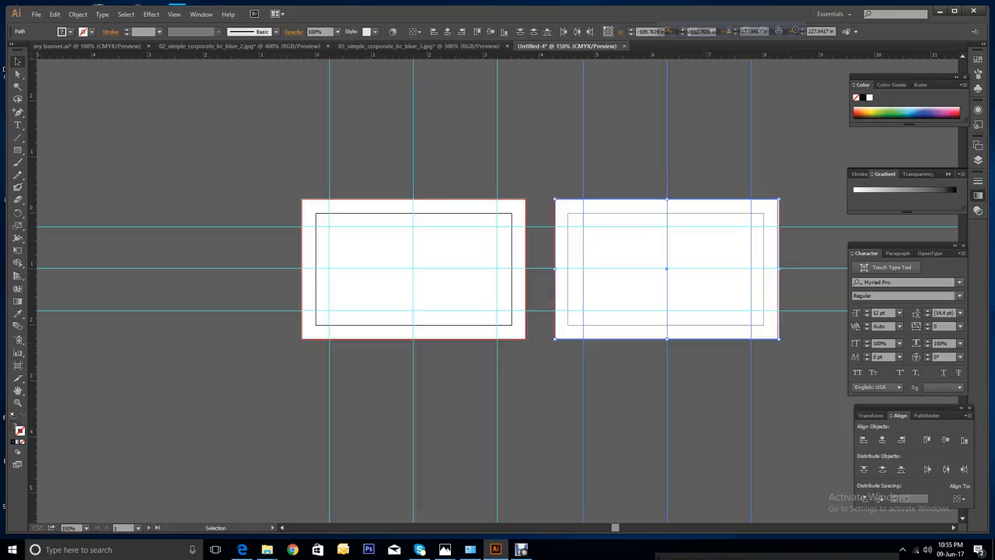
{"action": "left_click_drag", "start_coordinate": [712, 336], "coordinate": [714, 336]}
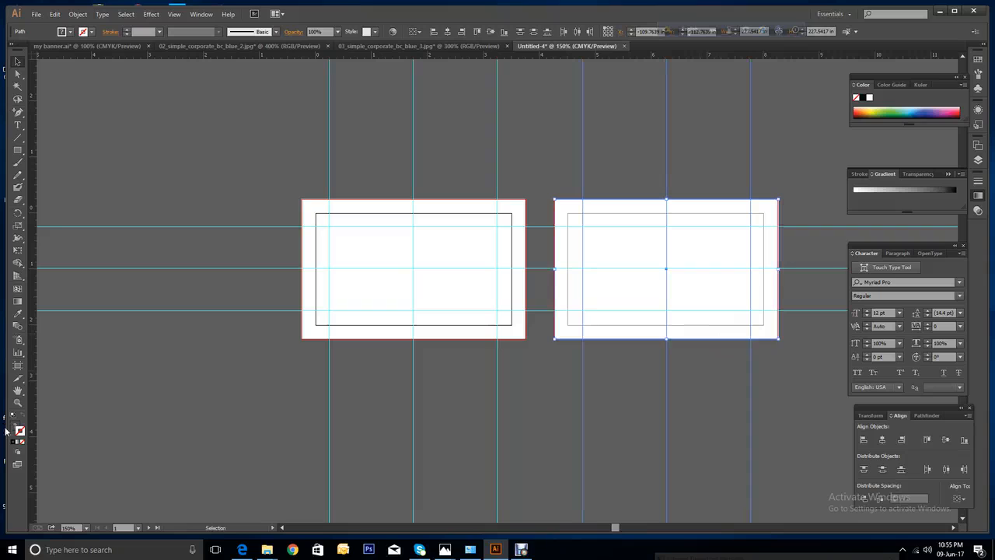
Zoom in on the second card and nudge the copied guides slightly left.
{"action": "left_click", "coordinate": [18, 402]}
{"action": "left_click_drag", "start_coordinate": [541, 145], "coordinate": [792, 371]}
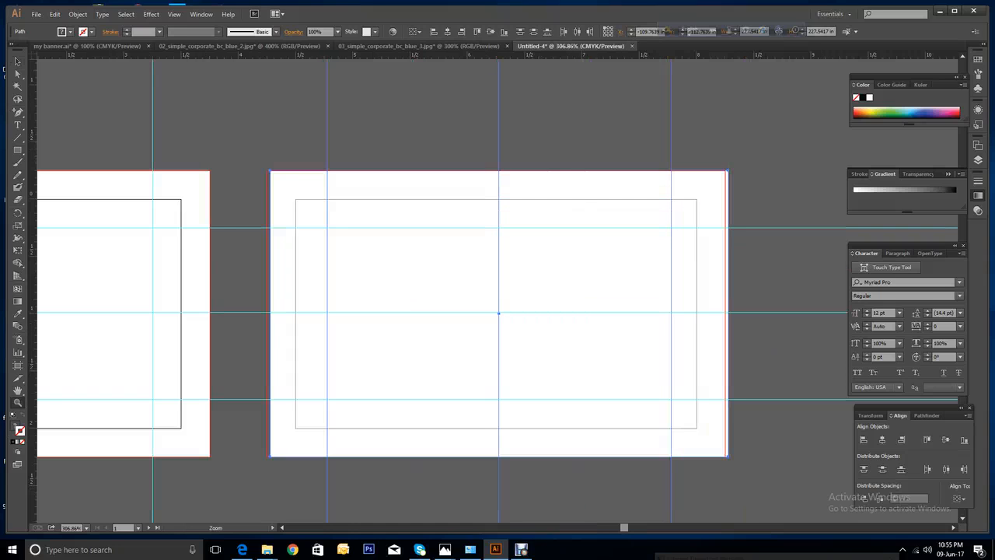
{"action": "left_click", "coordinate": [17, 61]}
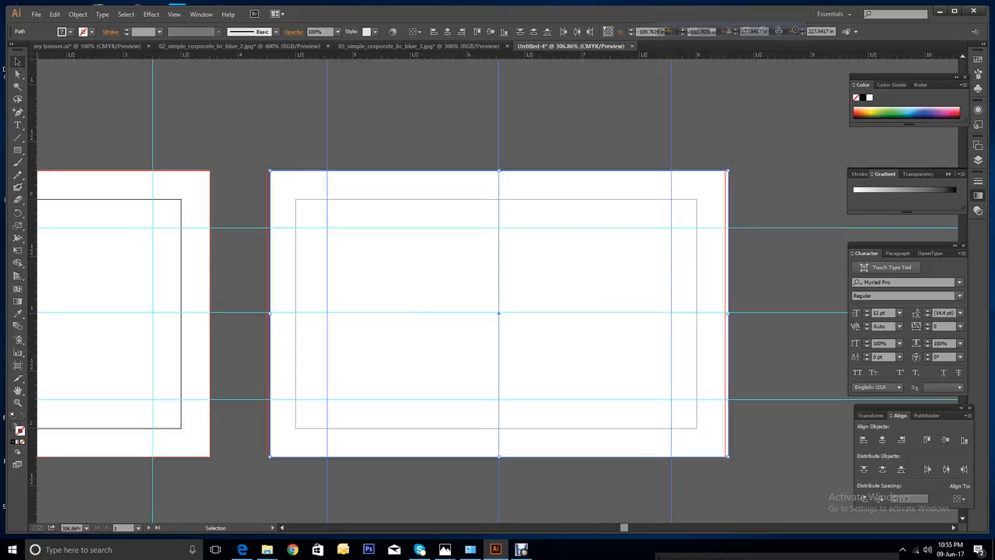
{"action": "left_click_drag", "start_coordinate": [432, 370], "coordinate": [424, 370]}
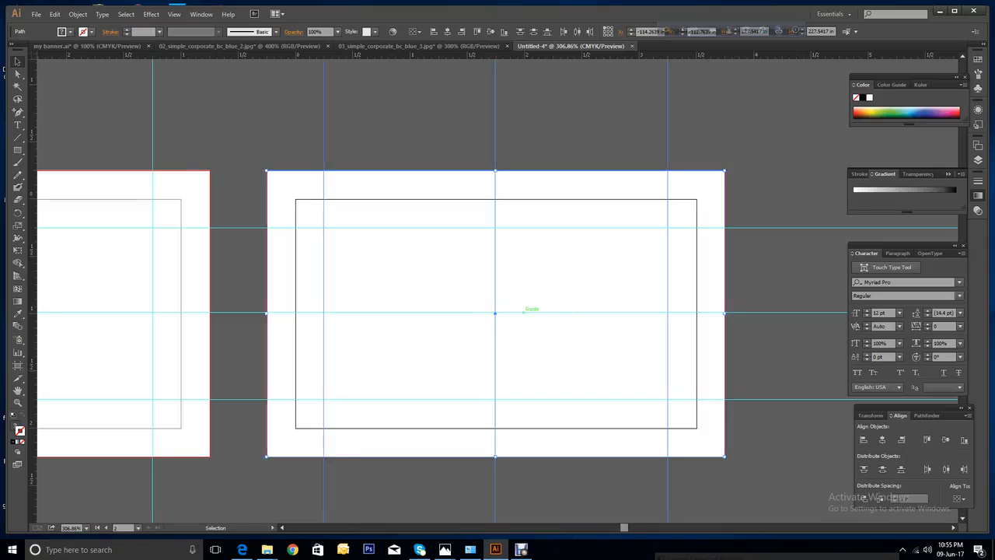
Move the second card's horizontal centre guide about 0.02 in lower.
{"action": "left_click_drag", "start_coordinate": [525, 312], "coordinate": [525, 312]}
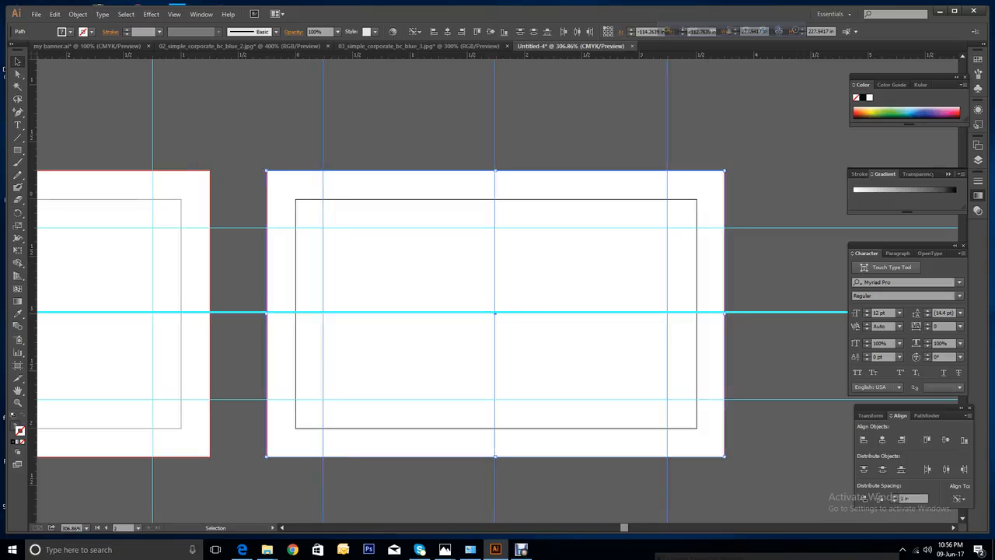
{"action": "left_click", "coordinate": [773, 333]}
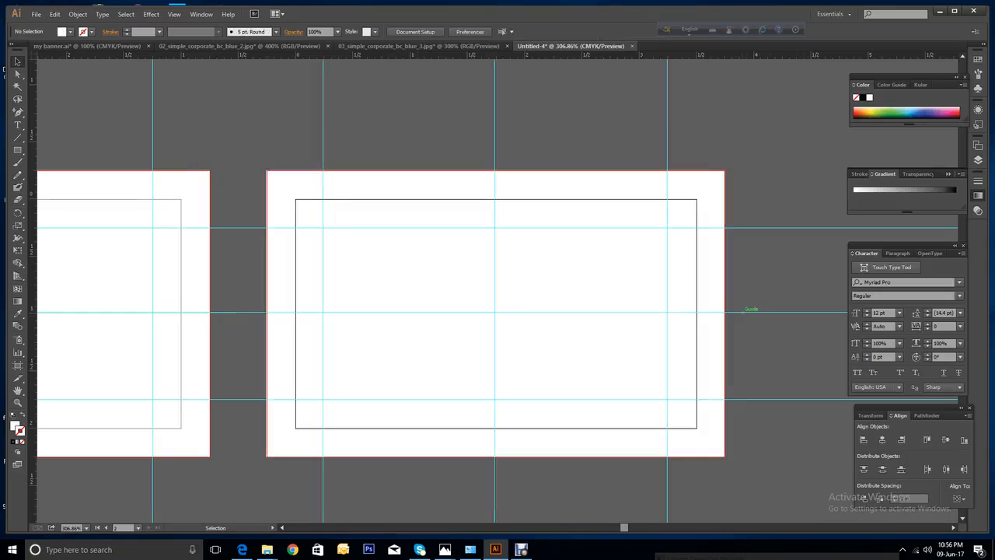
{"action": "left_click_drag", "start_coordinate": [749, 311], "coordinate": [750, 314]}
{"action": "left_click", "coordinate": [766, 342]}
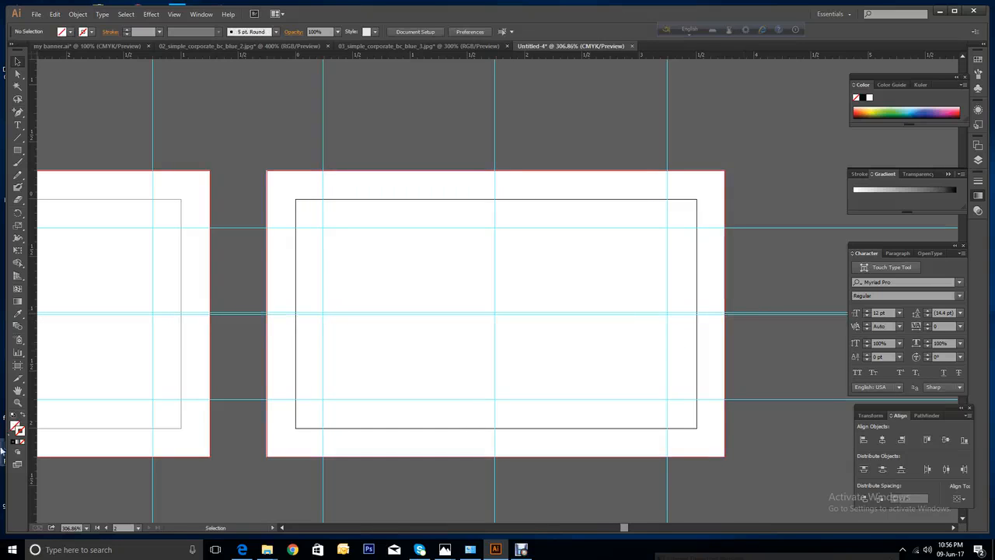
{"action": "left_click", "coordinate": [19, 402]}
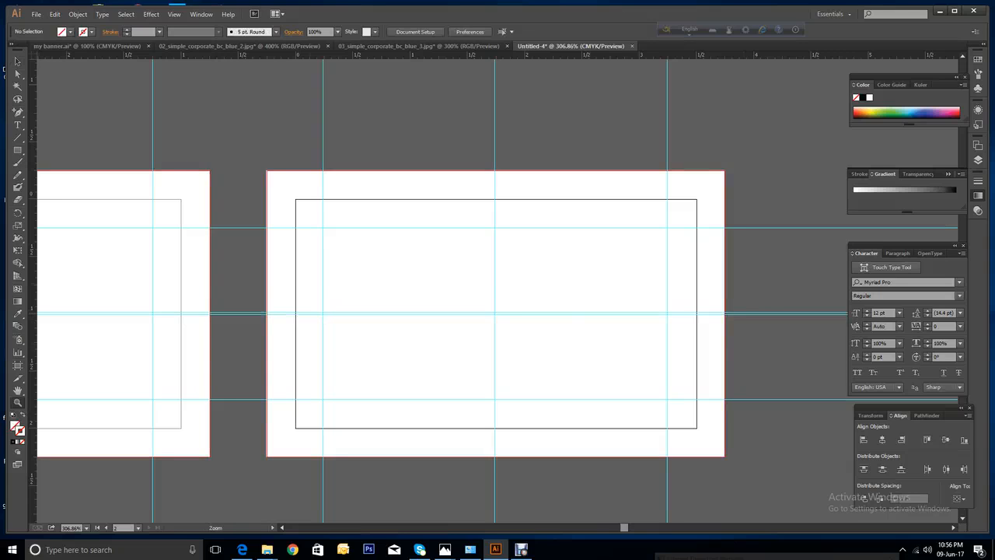
Delete the white background rectangle, then restore it with Undo Clear.
{"action": "left_click_drag", "start_coordinate": [297, 283], "coordinate": [721, 379]}
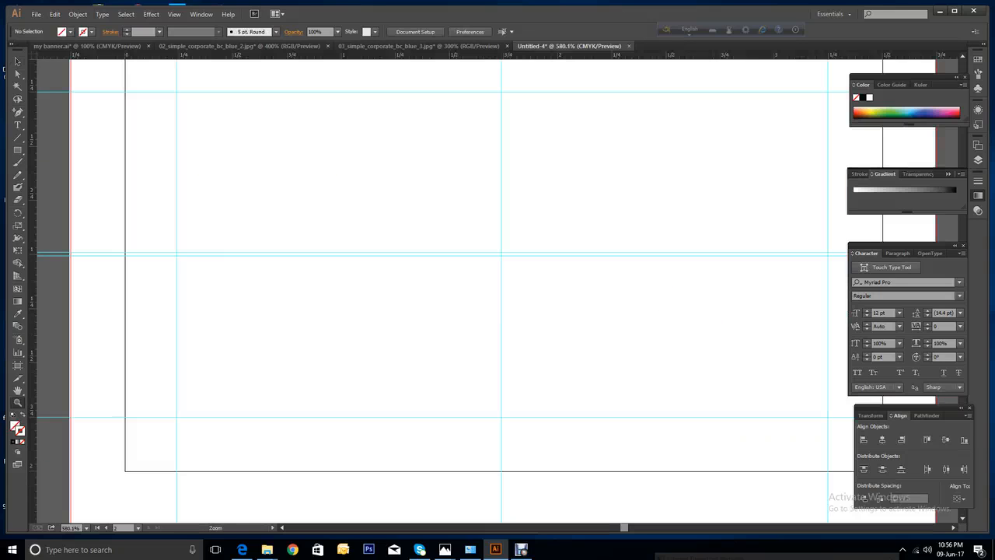
{"action": "left_click", "coordinate": [16, 62]}
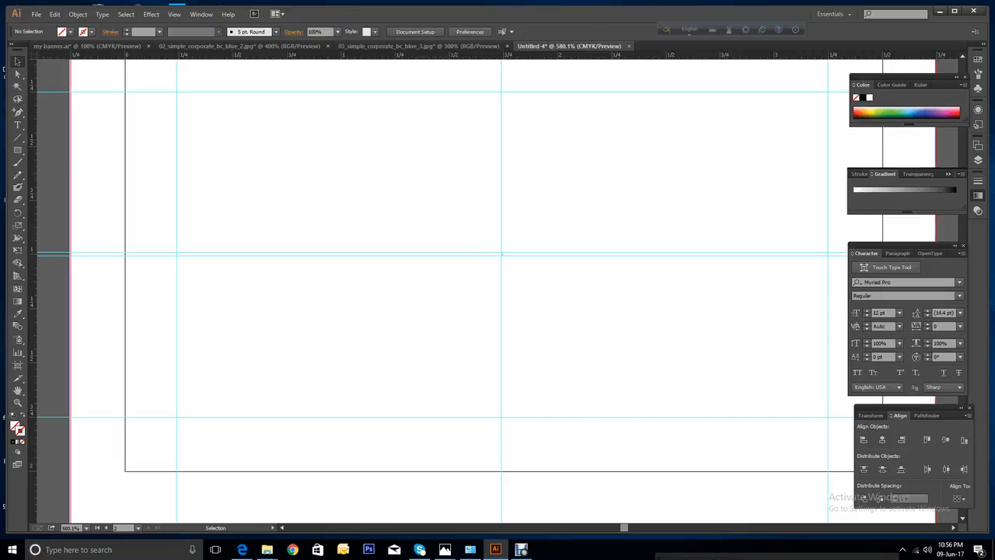
{"action": "left_click", "coordinate": [502, 254]}
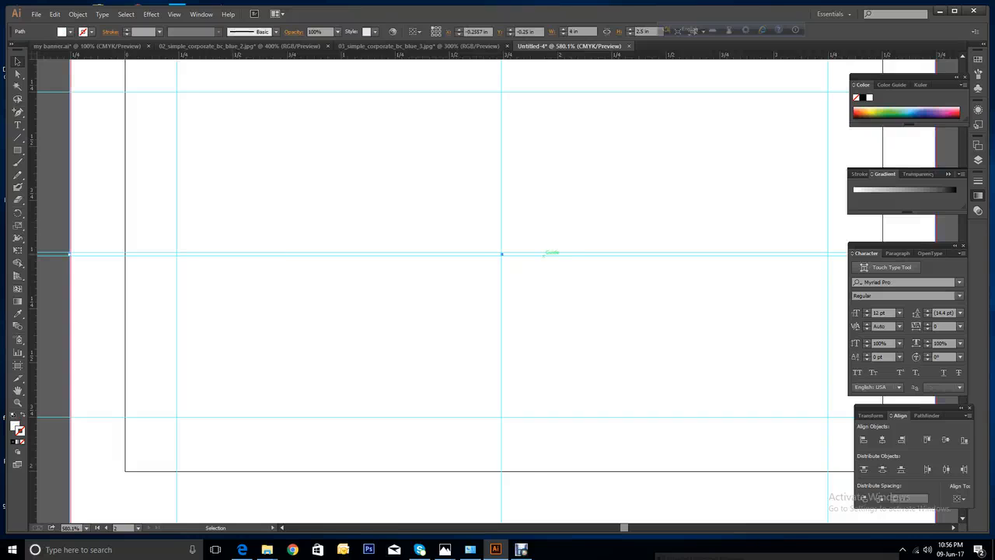
{"action": "key", "text": "Delete"}
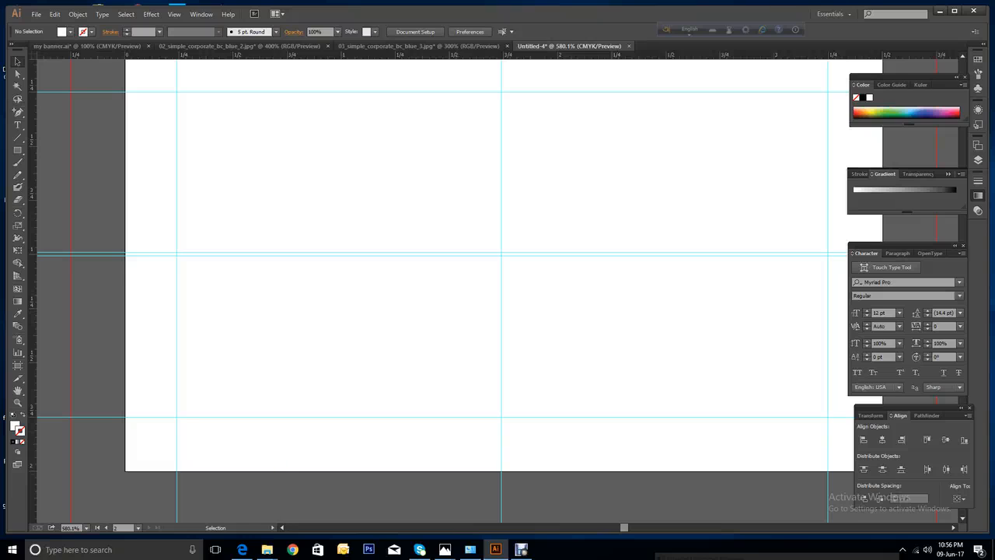
{"action": "right_click", "coordinate": [437, 356]}
{"action": "left_click", "coordinate": [448, 363]}
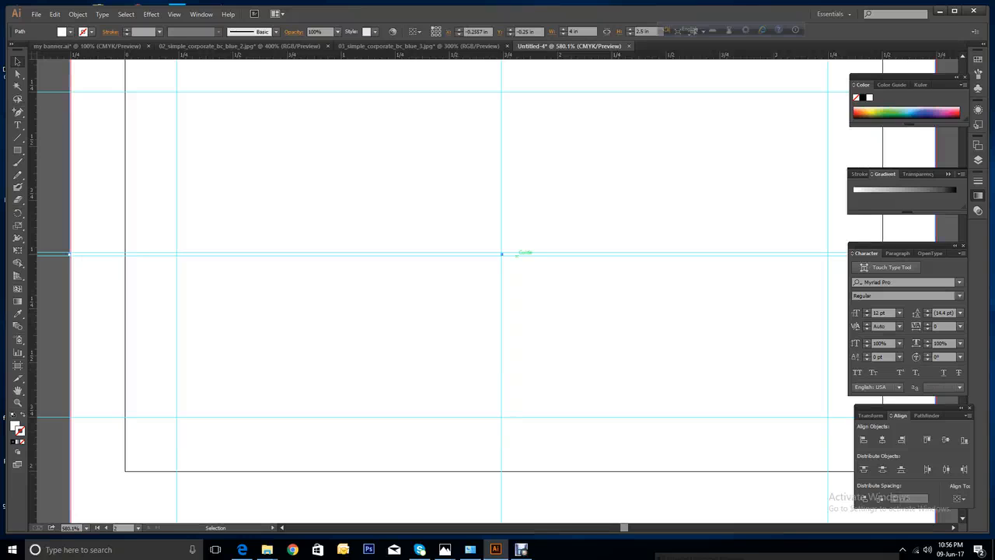
Drag a horizontal guide to the card's bottom edge and undo an accidental rectangle move.
{"action": "left_click_drag", "start_coordinate": [501, 254], "coordinate": [558, 504]}
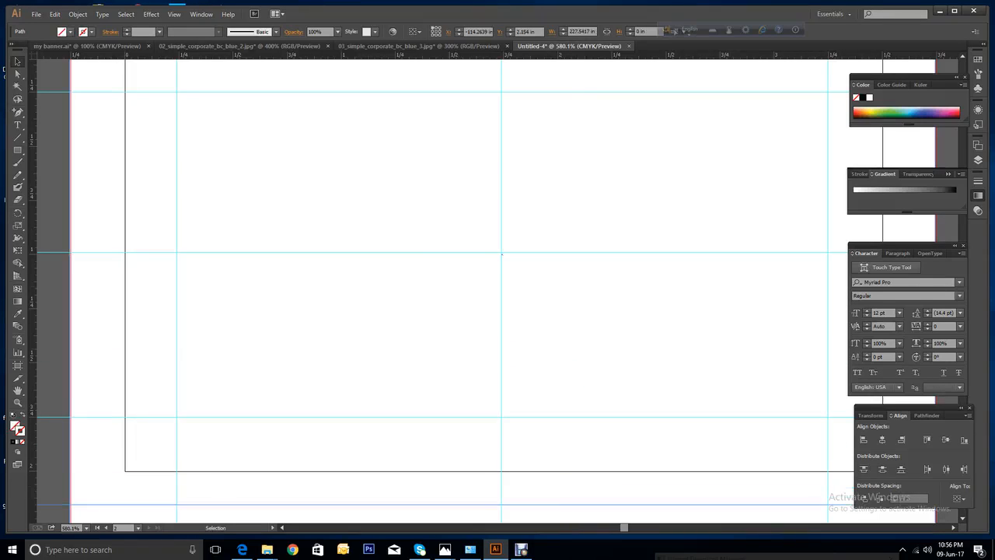
{"action": "left_click", "coordinate": [556, 447]}
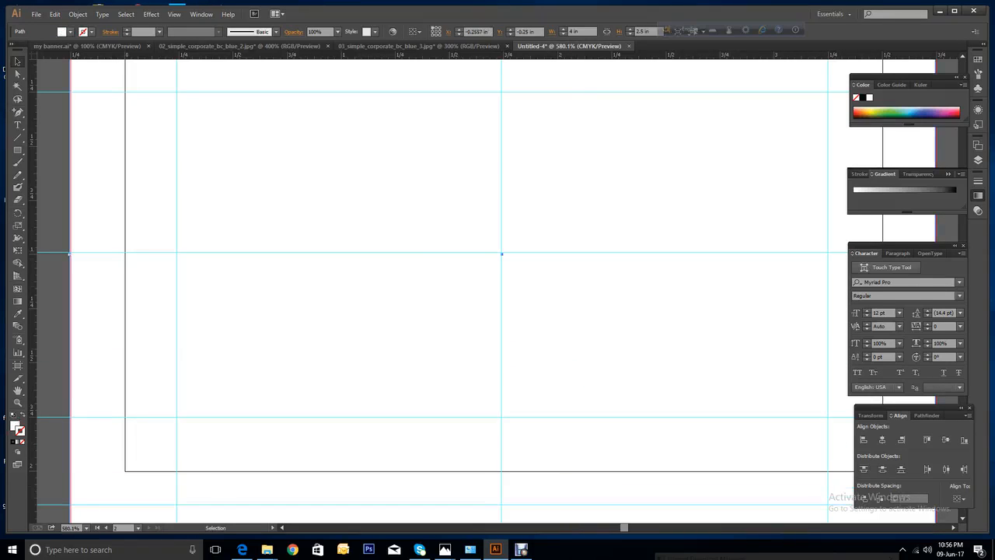
{"action": "left_click_drag", "start_coordinate": [502, 253], "coordinate": [501, 259]}
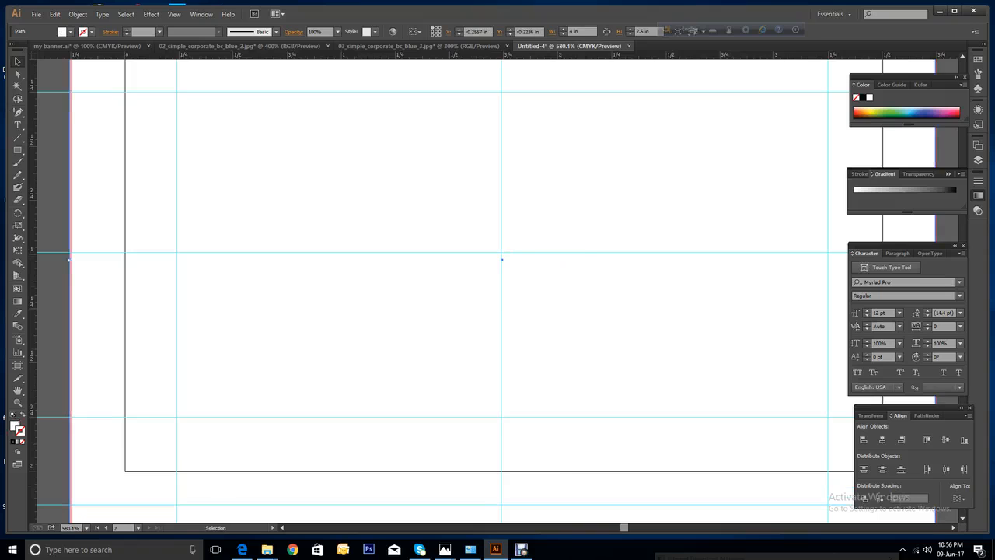
{"action": "right_click", "coordinate": [603, 298]}
{"action": "left_click", "coordinate": [613, 304]}
{"action": "key", "text": "a"}
{"action": "key", "text": "ctrl+shift+a"}
{"action": "key", "text": "v"}
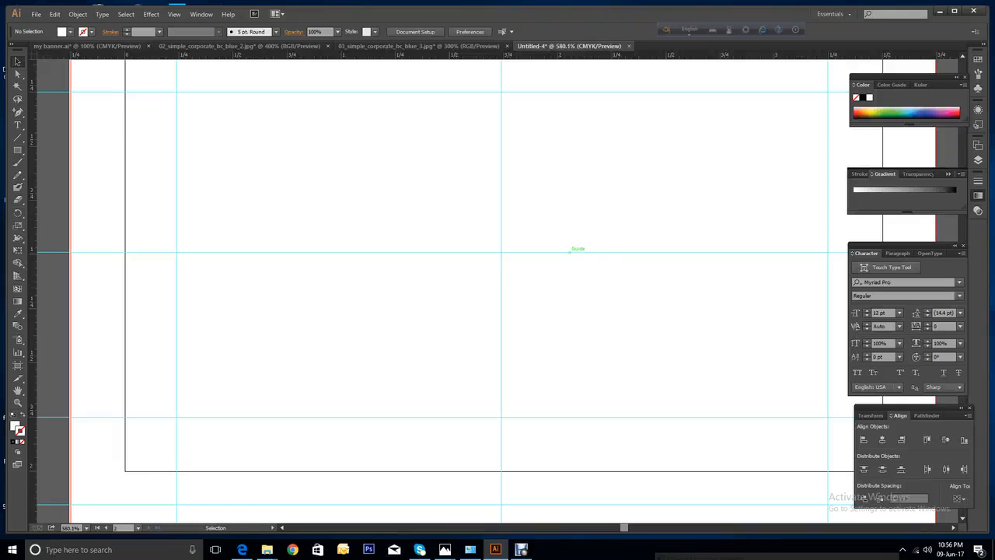
{"action": "left_click_drag", "start_coordinate": [570, 251], "coordinate": [570, 256]}
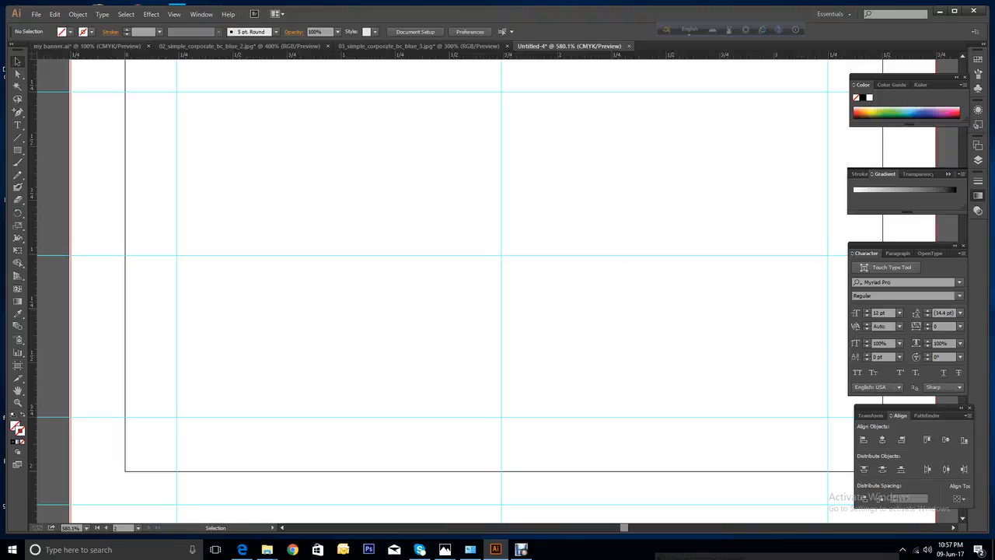
Realign the white background rectangle to Y −0.25 in and zoom out to both artboards.
{"action": "key", "text": "a"}
{"action": "key", "text": "v"}
{"action": "key", "text": "ctrl+alt"}
{"action": "key", "text": "ctrl+alt+2"}
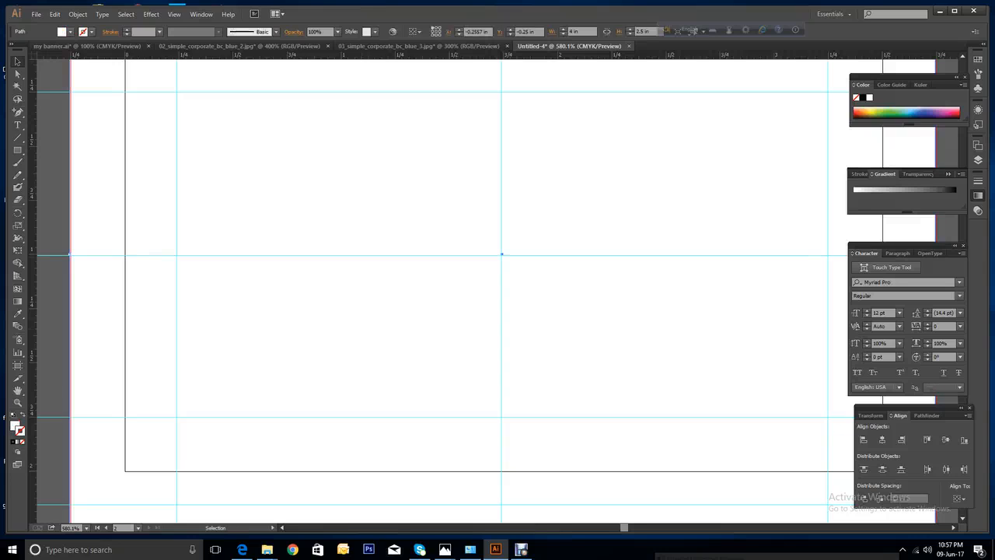
{"action": "left_click_drag", "start_coordinate": [551, 249], "coordinate": [502, 253]}
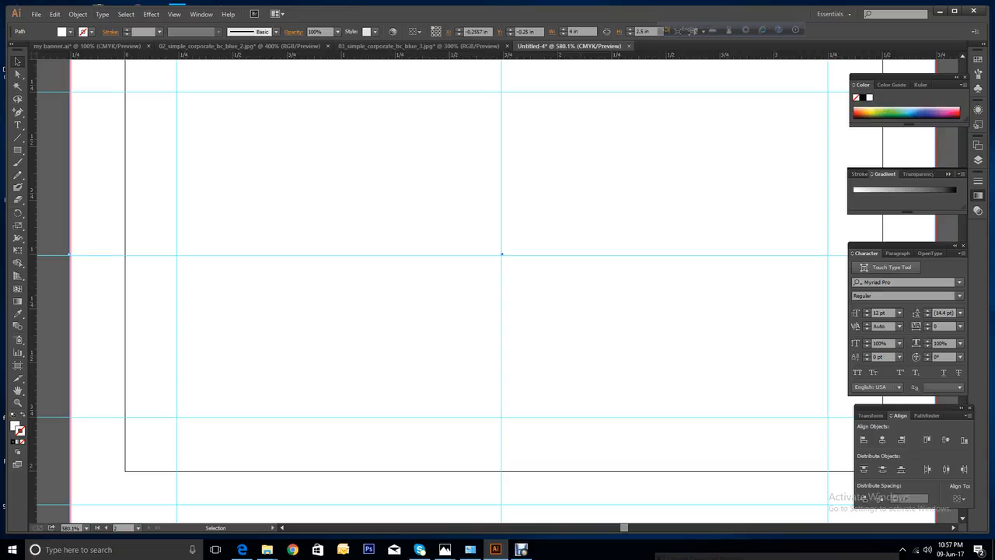
{"action": "key", "text": "ctrl+minus"}
{"action": "key", "text": "ctrl+minus"}
{"action": "key", "text": "ctrl+minus"}
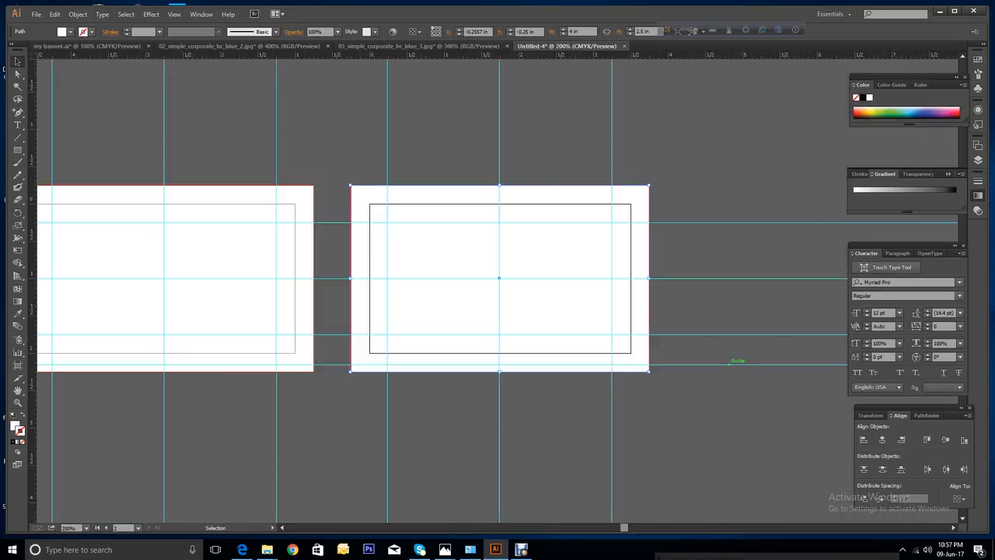
Delete the stray horizontal guide at the right card's bottom, then pan the view.
{"action": "left_click", "coordinate": [731, 362]}
{"action": "key", "text": "Delete"}
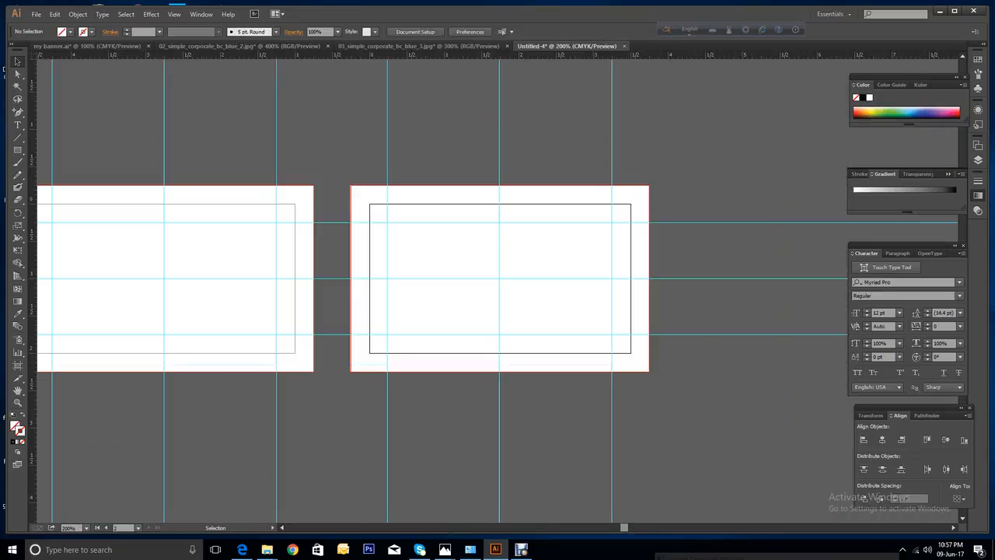
{"action": "left_click_drag", "start_coordinate": [624, 527], "coordinate": [617, 528]}
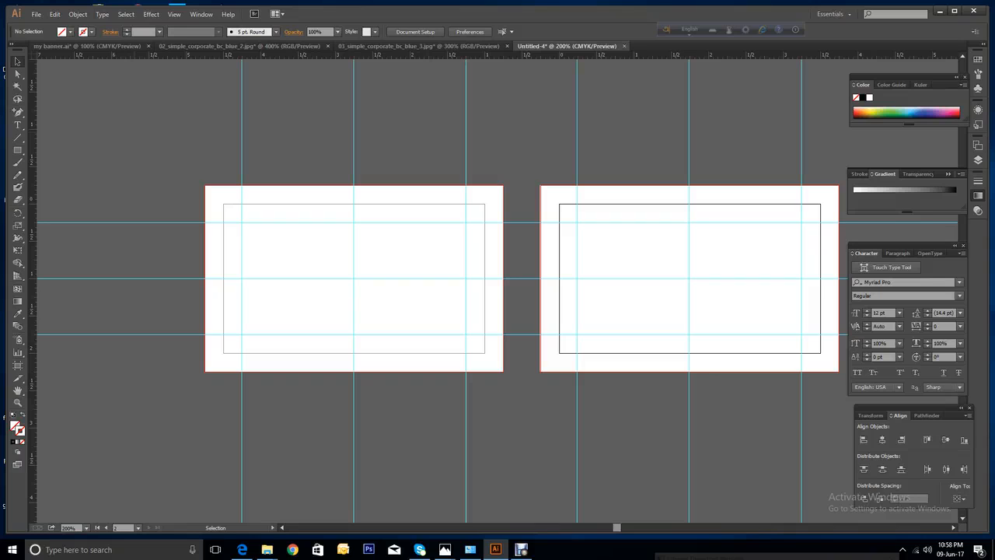
Switch back and forth between the 02_simple_corporate_bc_blue_2.jpg and 03_simple_corporate_bc_blue_3.jpg references, ending on 03.
{"action": "left_click", "coordinate": [237, 47]}
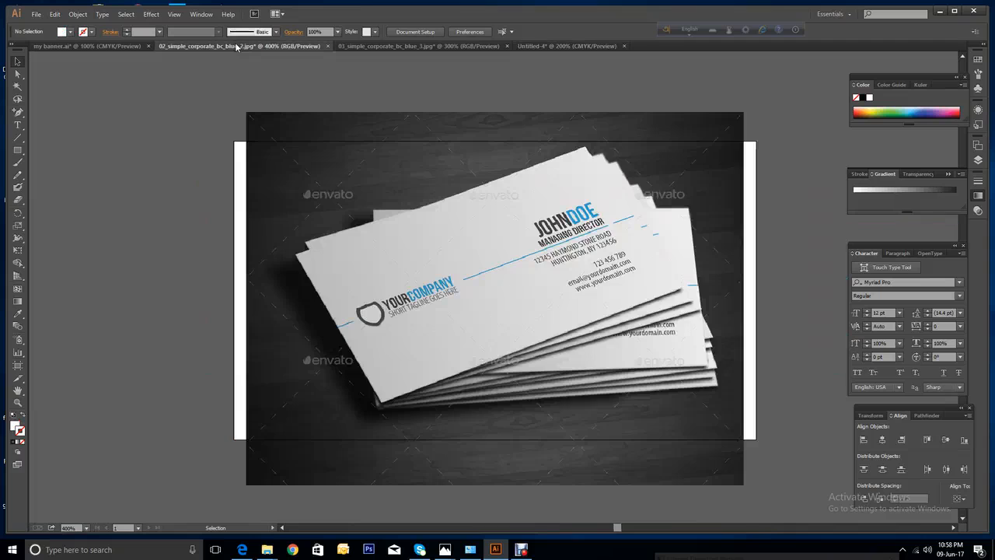
{"action": "left_click", "coordinate": [384, 48]}
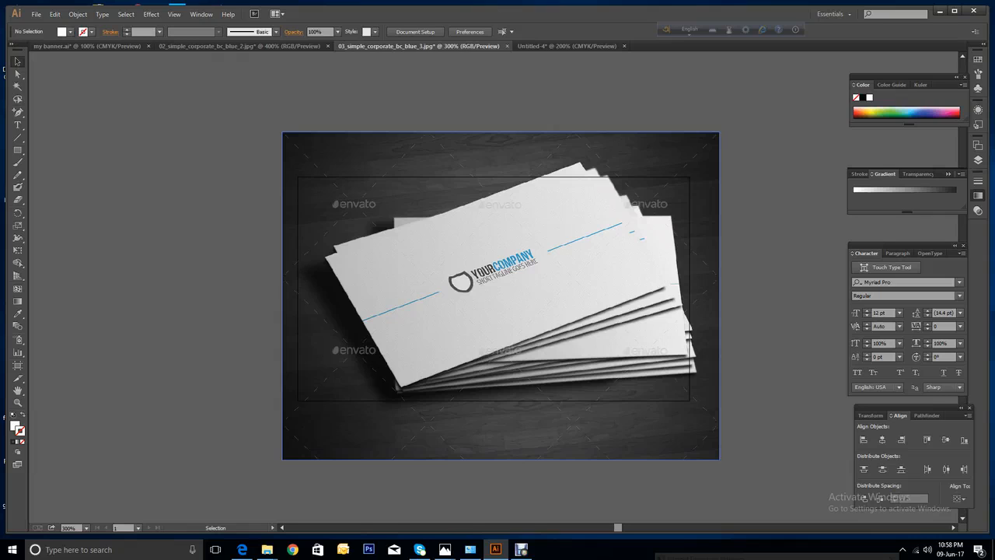
{"action": "left_click", "coordinate": [277, 47]}
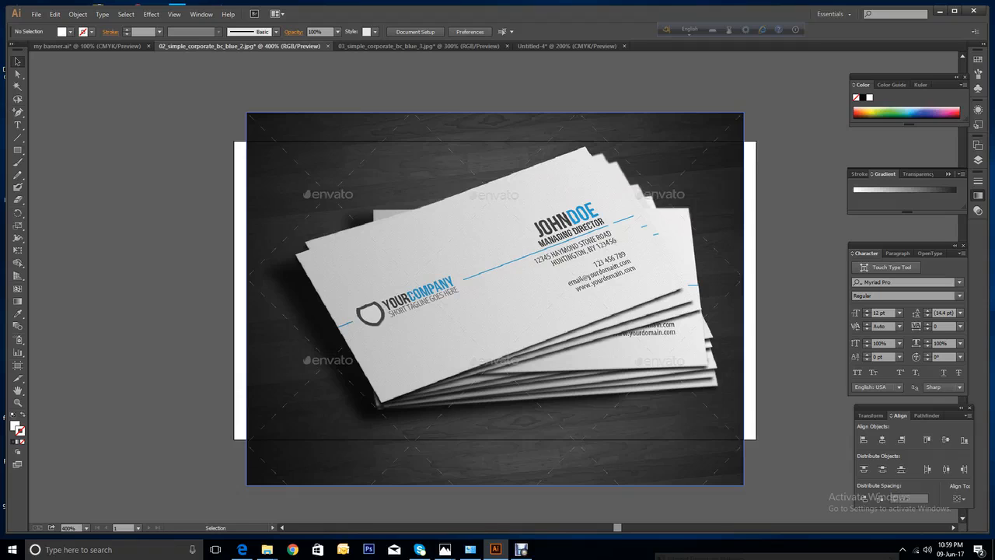
{"action": "left_click", "coordinate": [359, 47]}
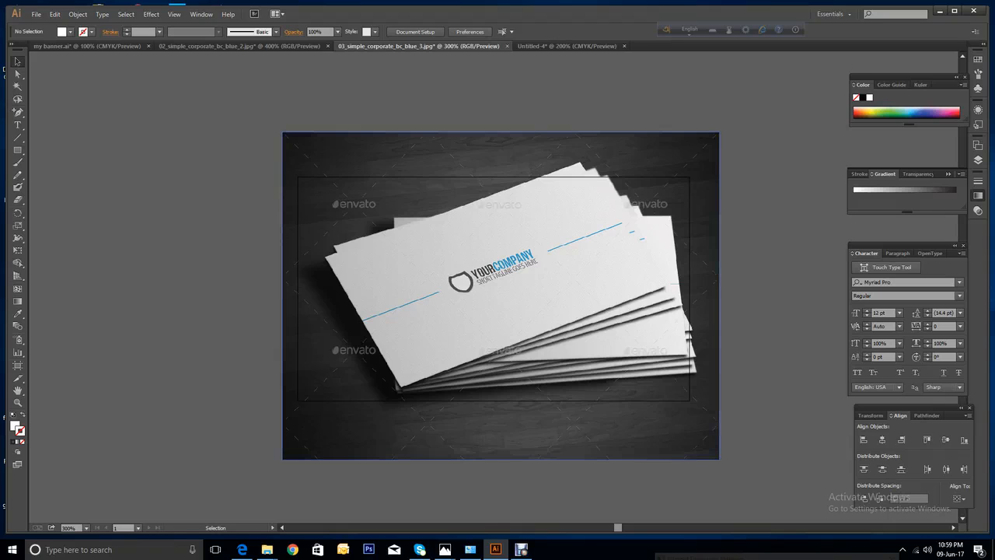
Drop the 03 mockup photo into Untitled-4 and position it left of the first card.
{"action": "left_click_drag", "start_coordinate": [558, 261], "coordinate": [107, 247]}
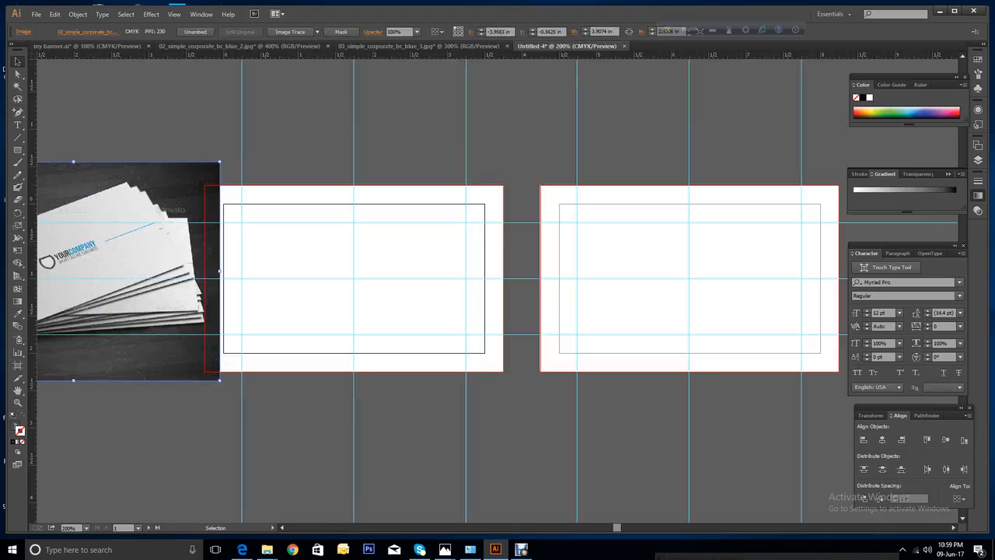
{"action": "key", "text": "ctrl+minus"}
{"action": "key", "text": "ctrl+minus"}
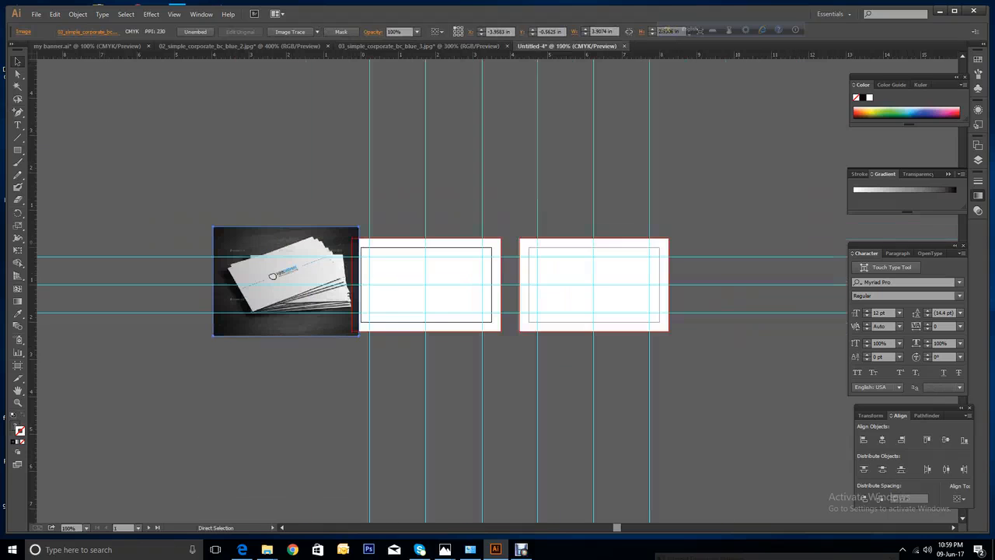
{"action": "left_click_drag", "start_coordinate": [273, 275], "coordinate": [259, 279]}
{"action": "key", "text": "ctrl+shift+a"}
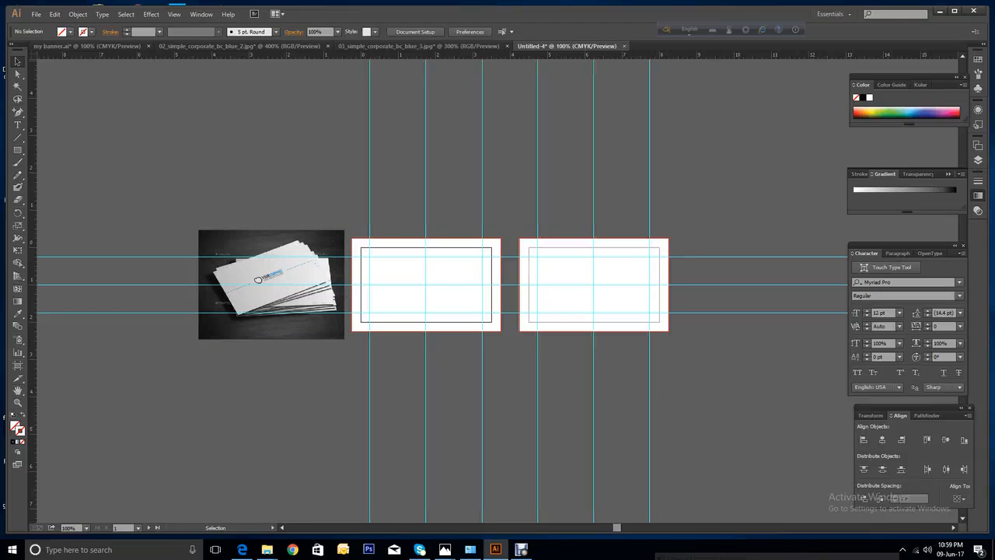
Zoom back in on the cards and select the white background rectangle.
{"action": "key", "text": "ctrl+="}
{"action": "key", "text": "ctrl+="}
{"action": "key", "text": "ctrl+="}
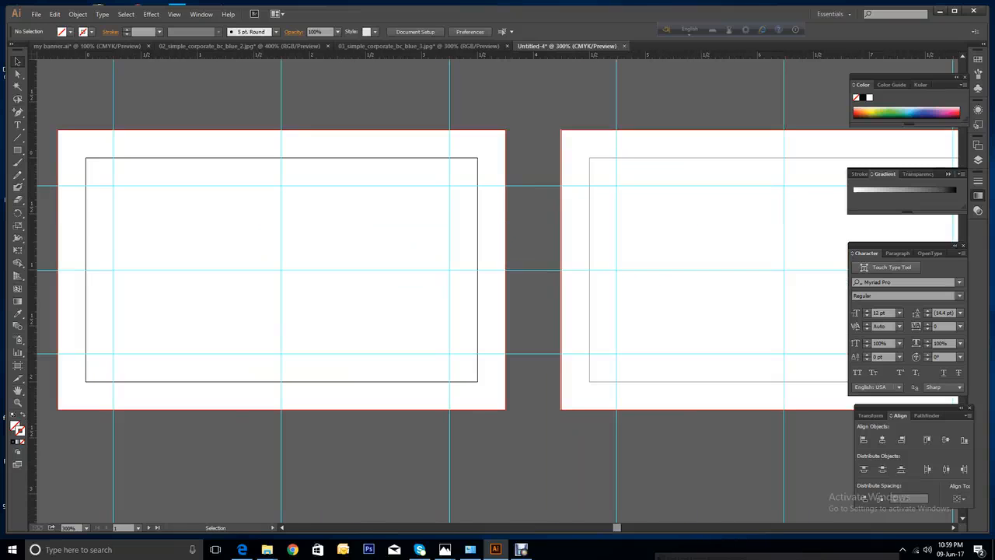
{"action": "mouse_move", "coordinate": [617, 528]}
{"action": "left_mouse_down"}
{"action": "mouse_move", "coordinate": [595, 529]}
{"action": "mouse_move", "coordinate": [610, 531]}
{"action": "left_mouse_up"}
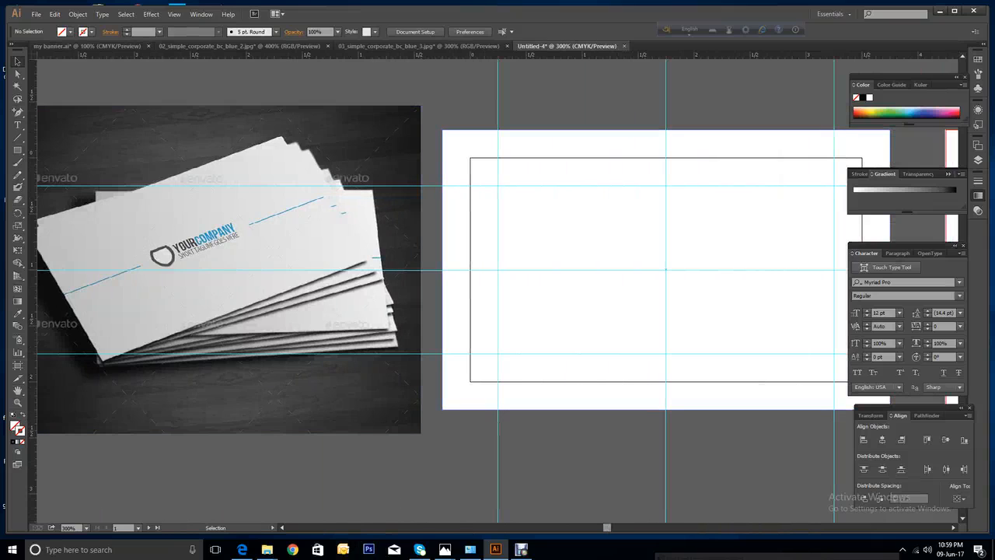
{"action": "left_click", "coordinate": [560, 233]}
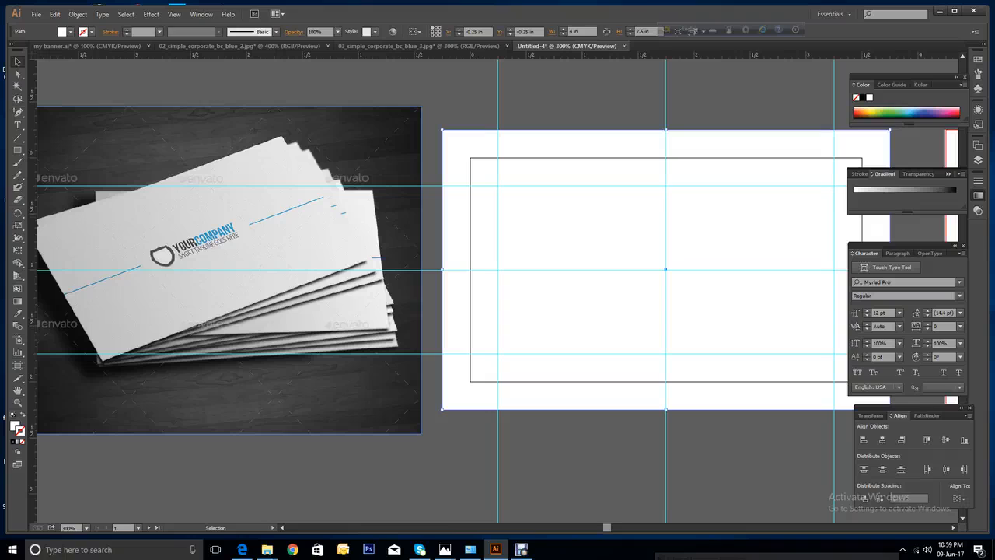
Fill the first card's background with light grey paper colour sampled from the mockup card, then deselect.
{"action": "left_click", "coordinate": [17, 315]}
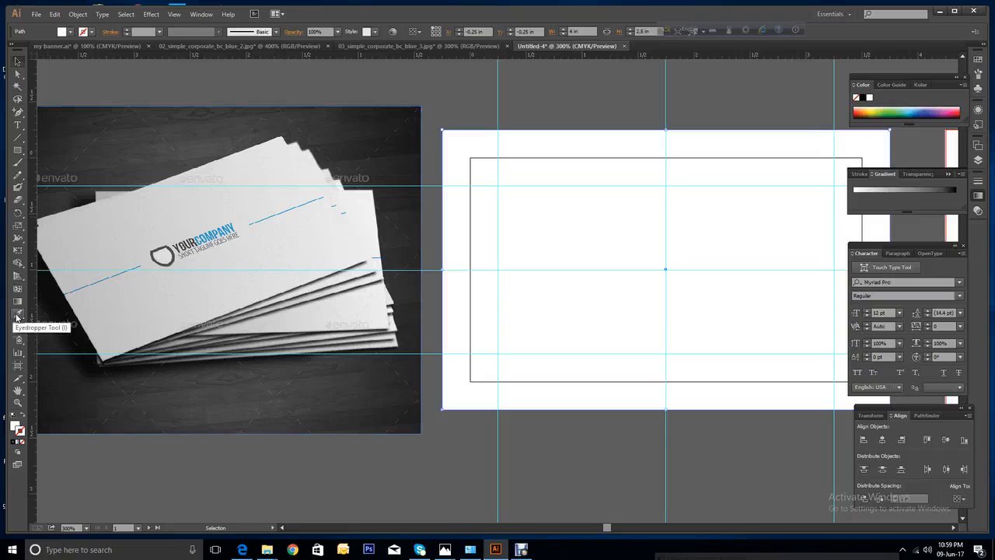
{"action": "left_click", "coordinate": [194, 289]}
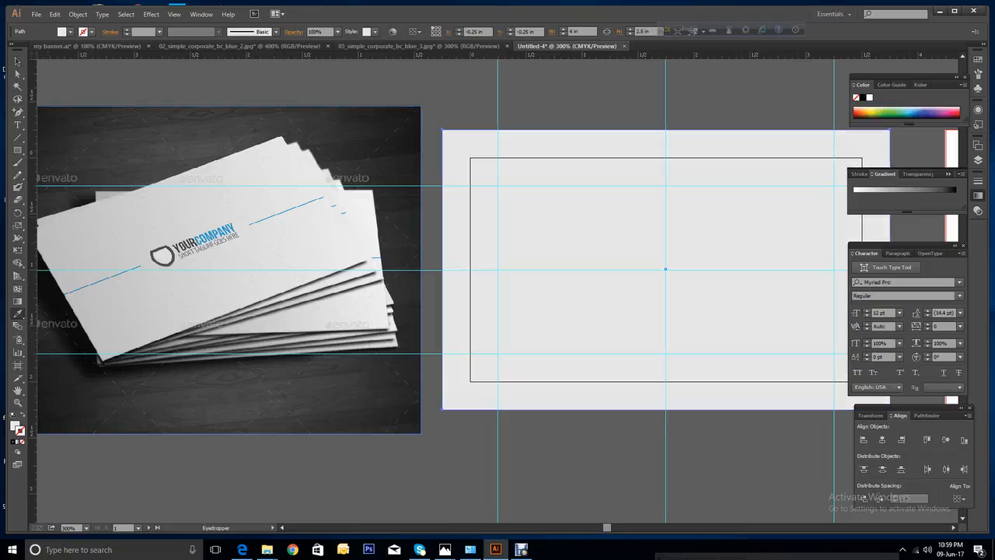
{"action": "left_click", "coordinate": [199, 292]}
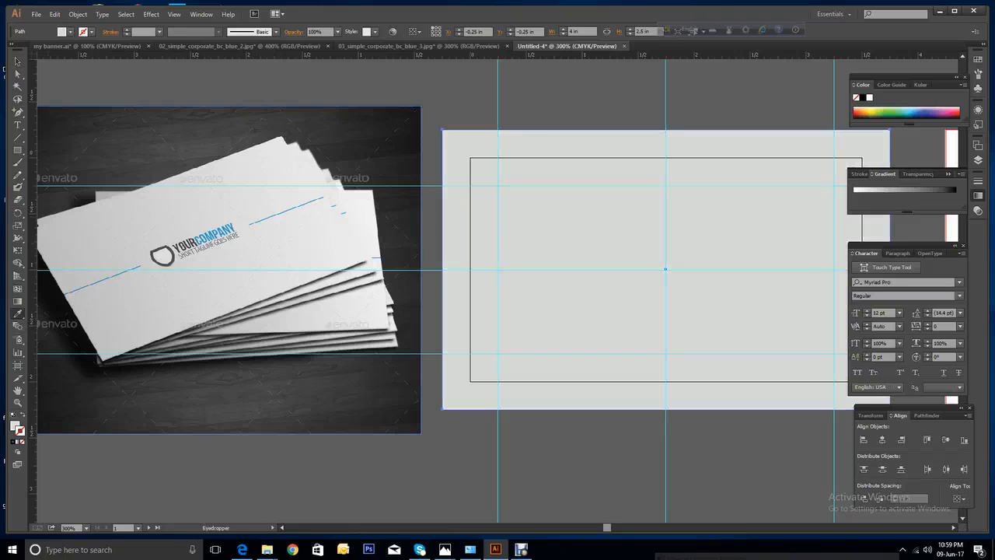
{"action": "left_click", "coordinate": [200, 293]}
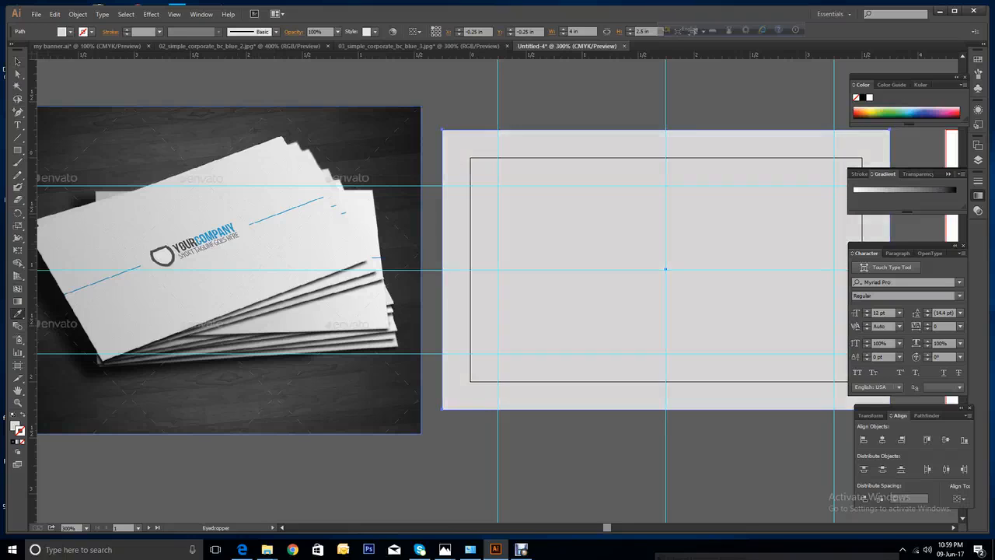
{"action": "left_click", "coordinate": [200, 293]}
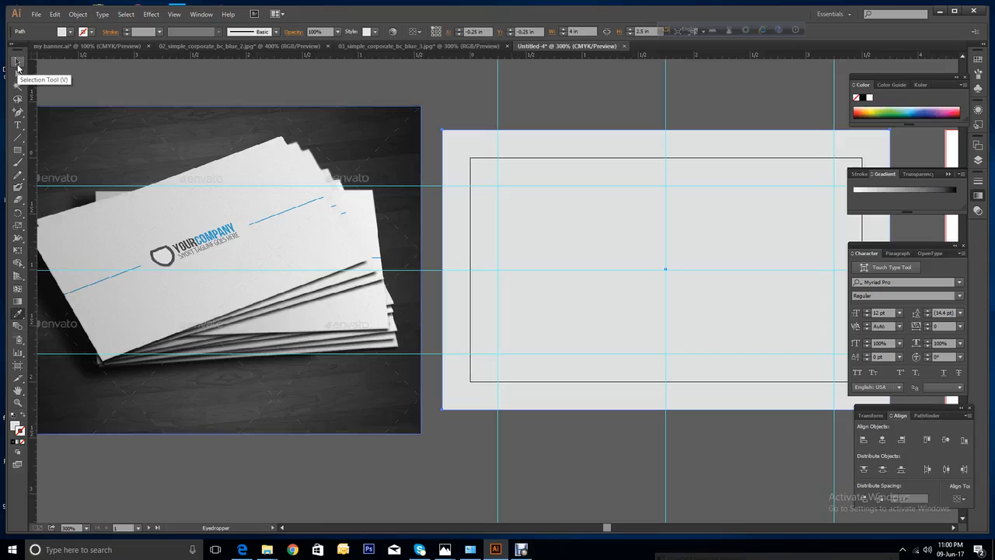
{"action": "left_click", "coordinate": [18, 64]}
{"action": "left_click", "coordinate": [389, 470]}
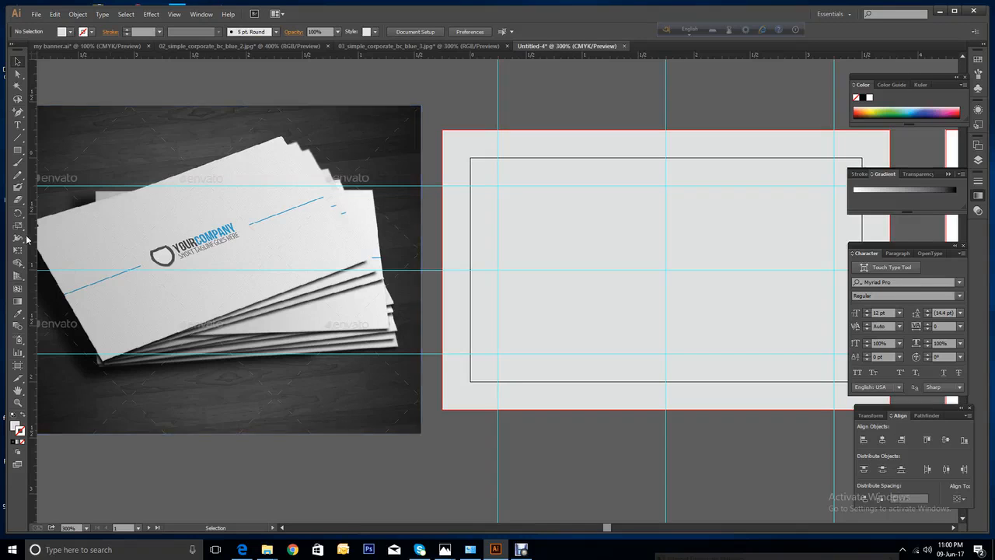
Draw a horizontal line along the middle guide from the left edge, sampling the COMPANY lettering blue.
{"action": "left_click", "coordinate": [18, 138]}
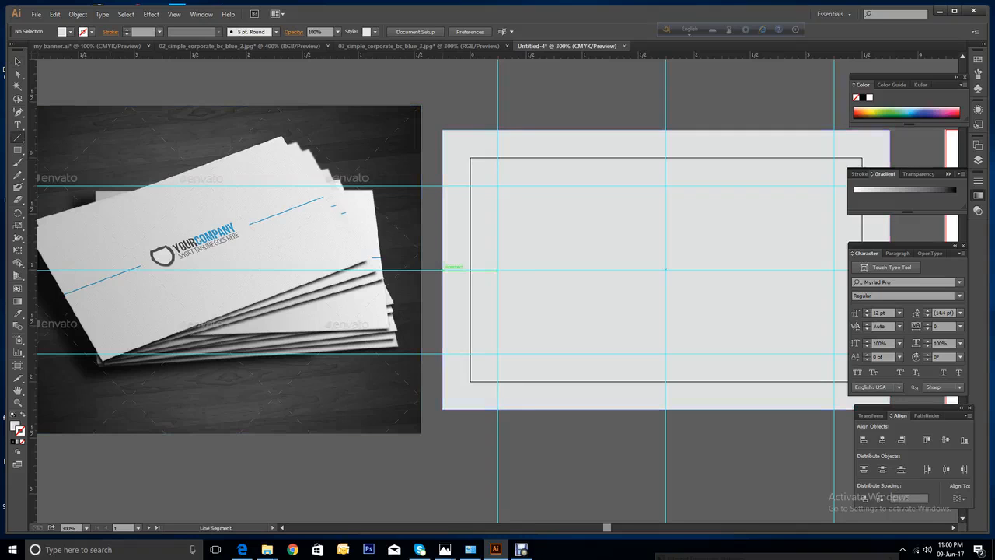
{"action": "left_click_drag", "start_coordinate": [498, 270], "coordinate": [577, 271]}
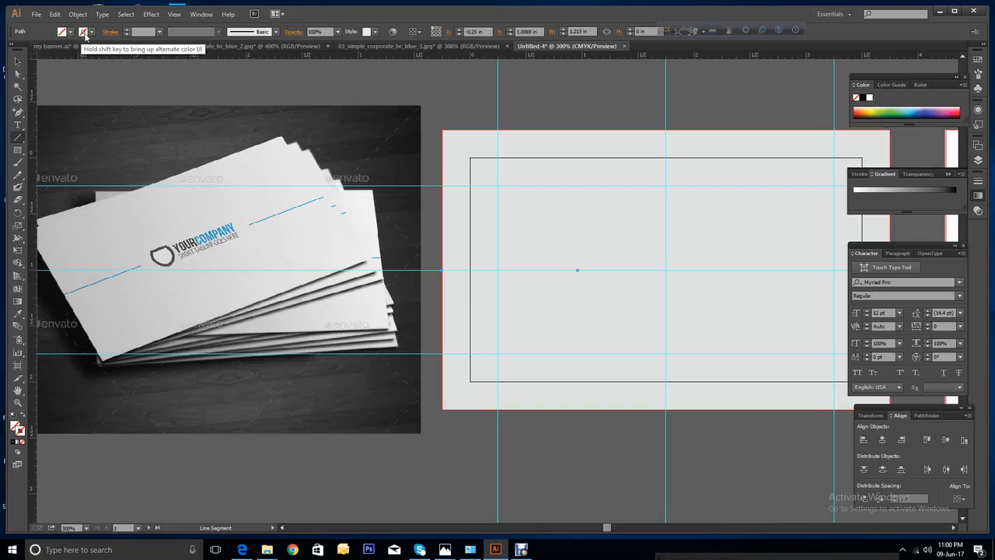
{"action": "left_click", "coordinate": [16, 315]}
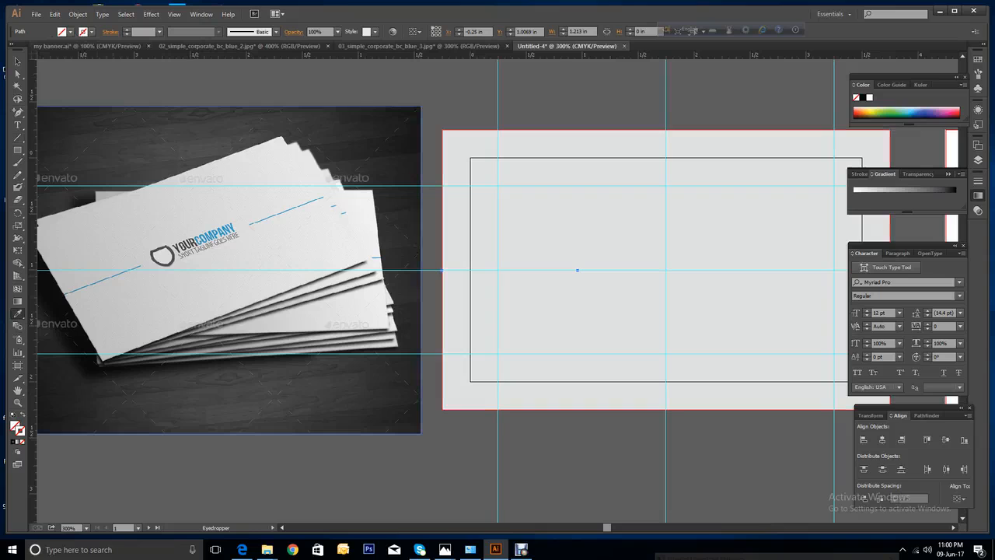
{"action": "left_click", "coordinate": [216, 235]}
{"action": "left_click", "coordinate": [215, 234]}
{"action": "left_click", "coordinate": [216, 234]}
{"action": "left_click", "coordinate": [216, 234]}
{"action": "left_click", "coordinate": [216, 234]}
Move the blue onto the line's stroke and set the stroke weight to 2 pt.
{"action": "key", "text": "v"}
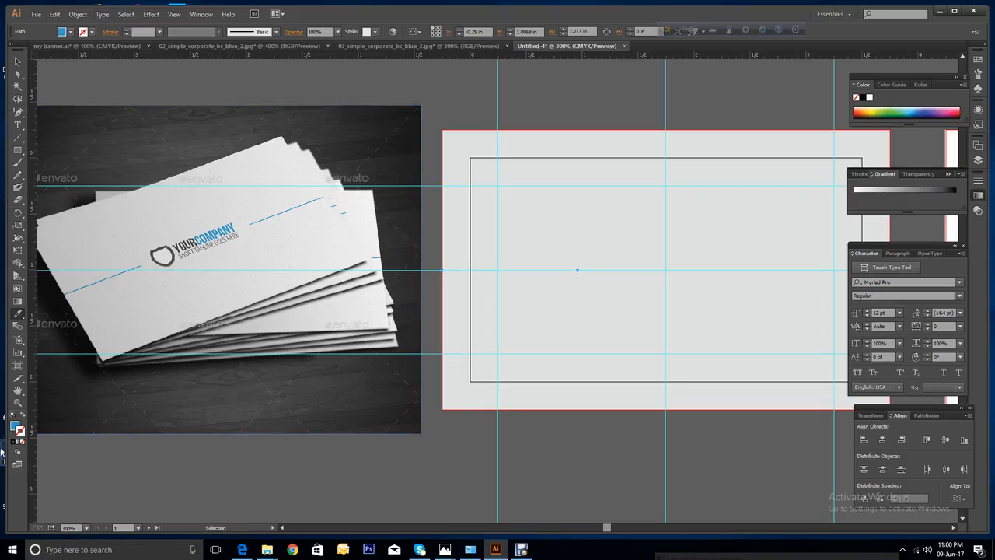
{"action": "left_click", "coordinate": [23, 422]}
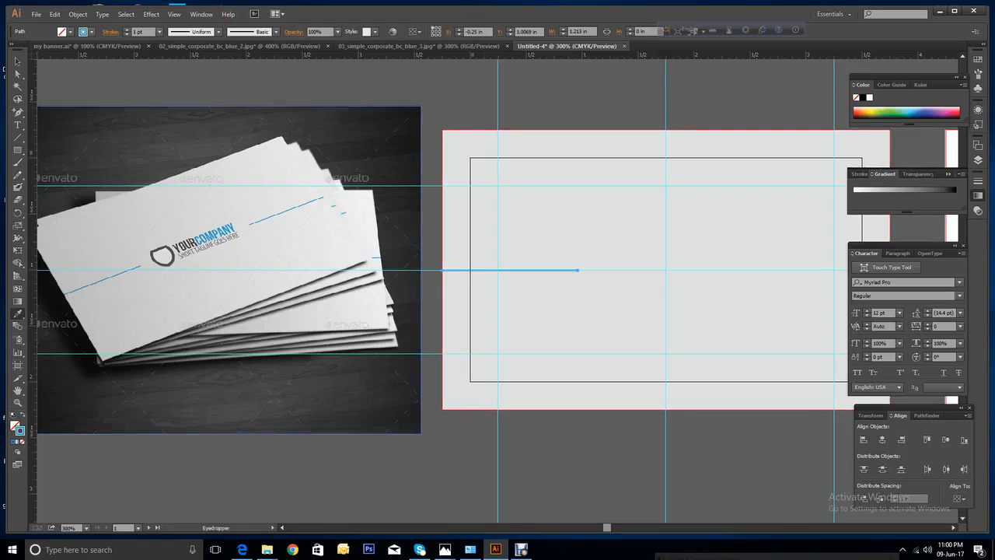
{"action": "left_click", "coordinate": [125, 29]}
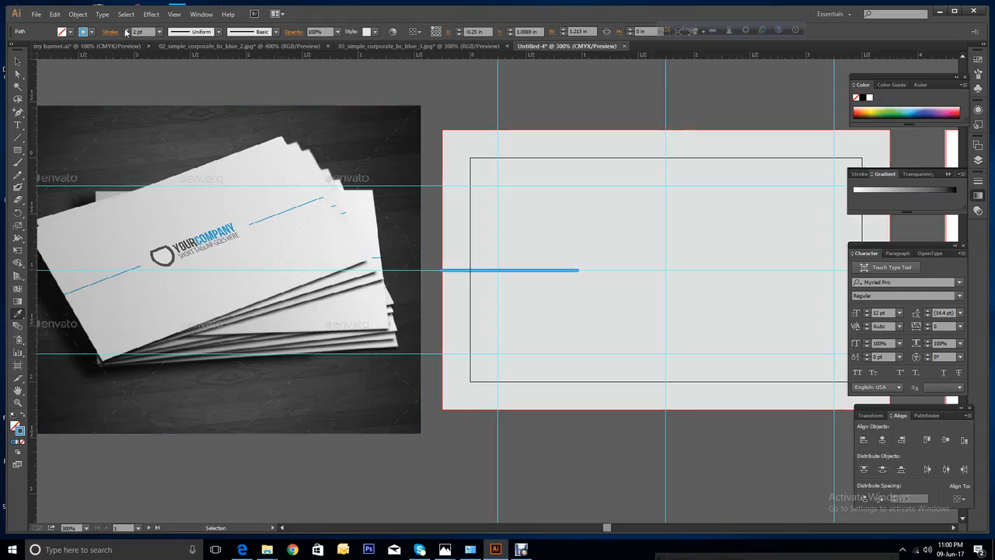
{"action": "left_click", "coordinate": [125, 29]}
{"action": "left_click", "coordinate": [125, 30]}
{"action": "left_click", "coordinate": [126, 30]}
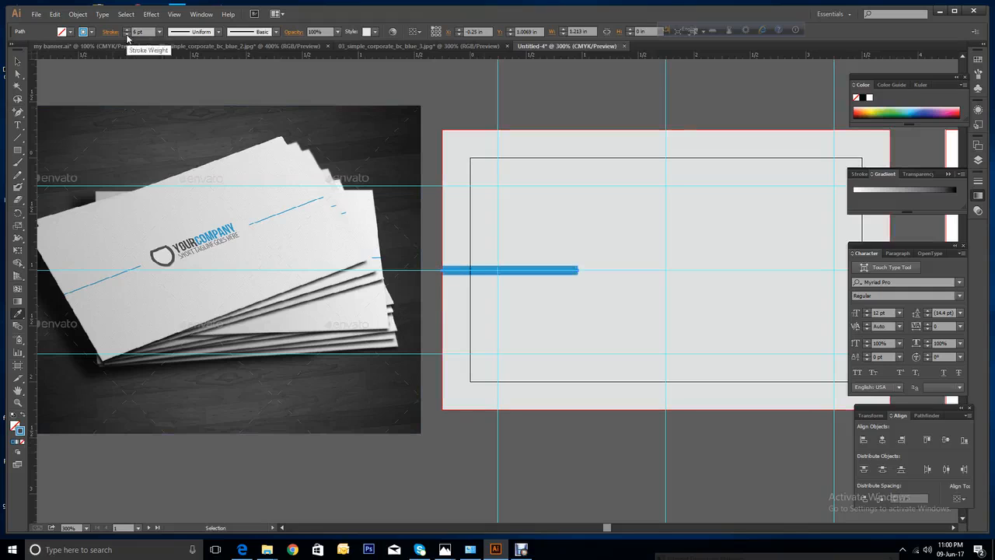
{"action": "left_click", "coordinate": [125, 34]}
{"action": "left_click", "coordinate": [125, 34]}
{"action": "left_click", "coordinate": [125, 34]}
{"action": "key", "text": "i"}
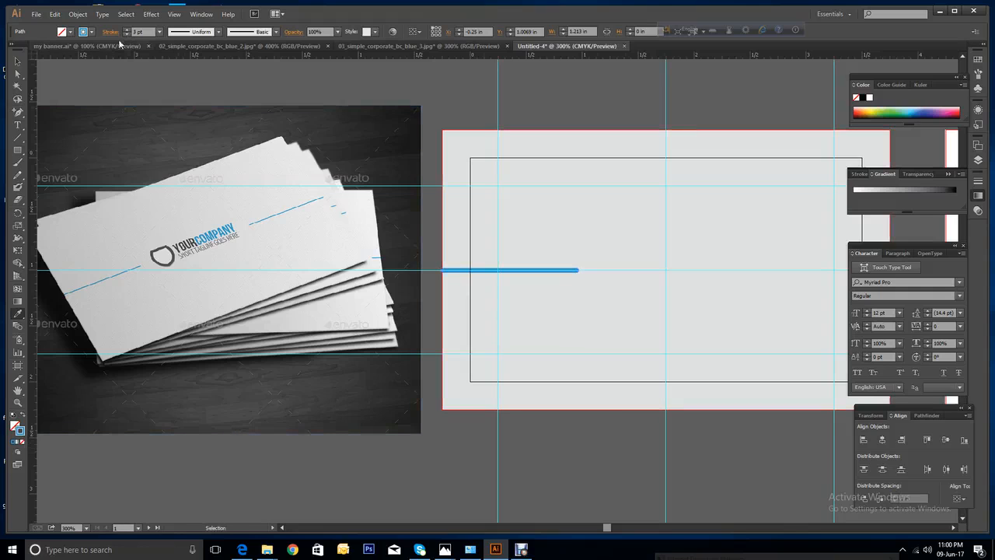
{"action": "left_click", "coordinate": [123, 34]}
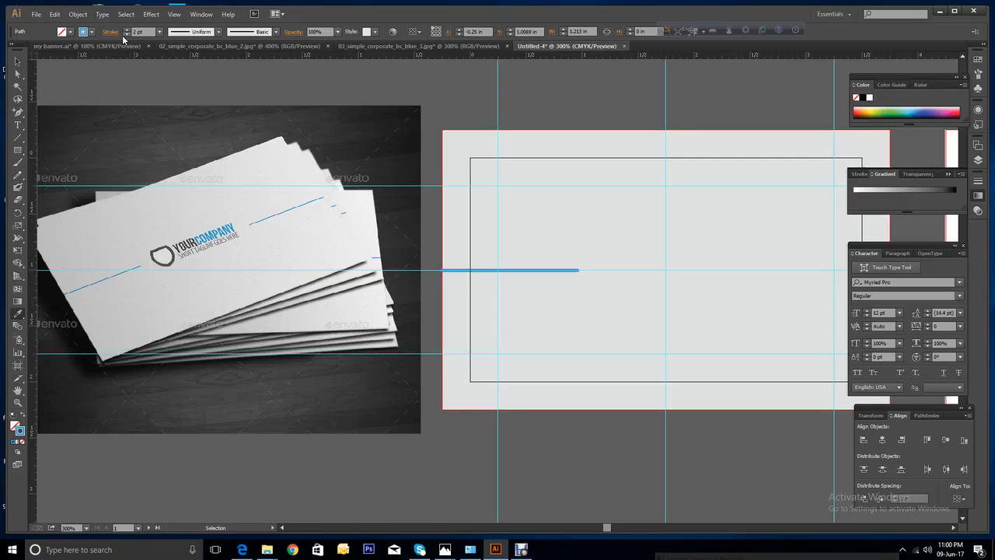
{"action": "left_click", "coordinate": [16, 66]}
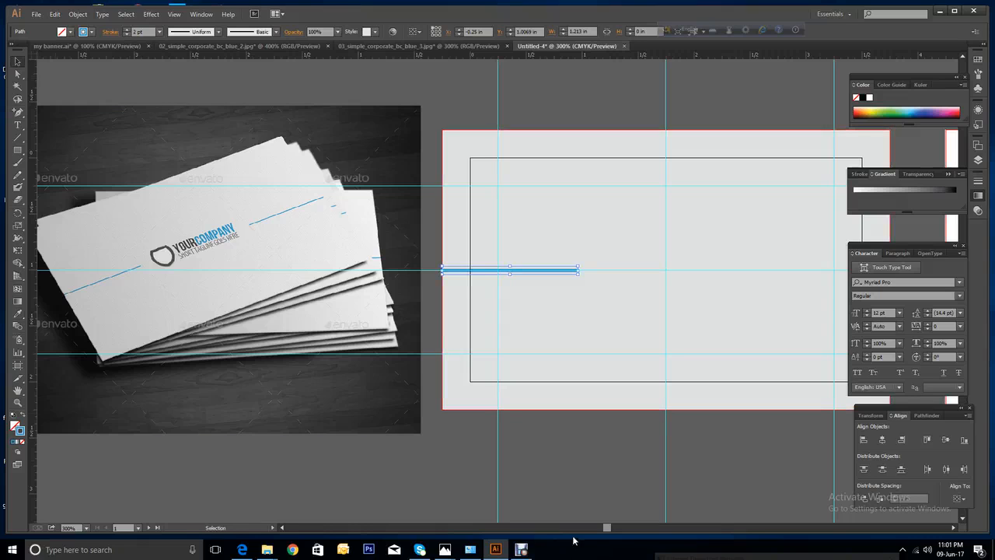
Alt-drag a copy of the 2 pt blue line to the artboard's right edge and deselect.
{"action": "left_click_drag", "start_coordinate": [607, 528], "coordinate": [613, 528]}
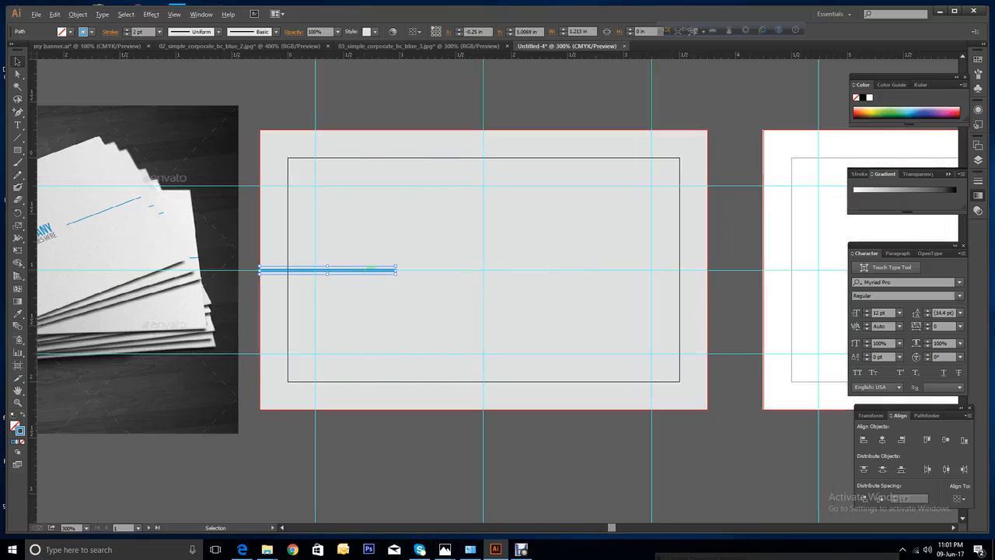
{"action": "left_click_drag", "start_coordinate": [372, 270], "coordinate": [694, 269]}
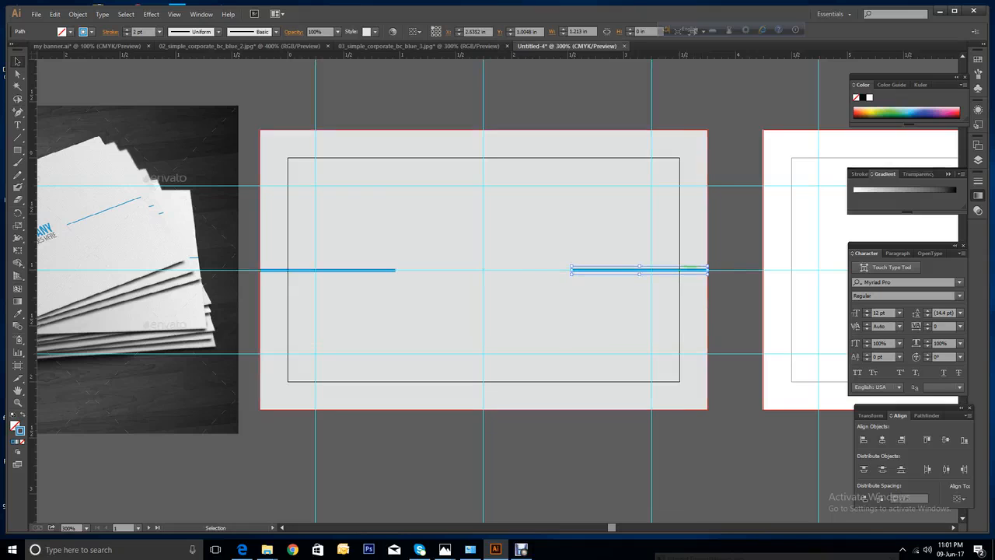
{"action": "key", "text": "ctrl+shift+a"}
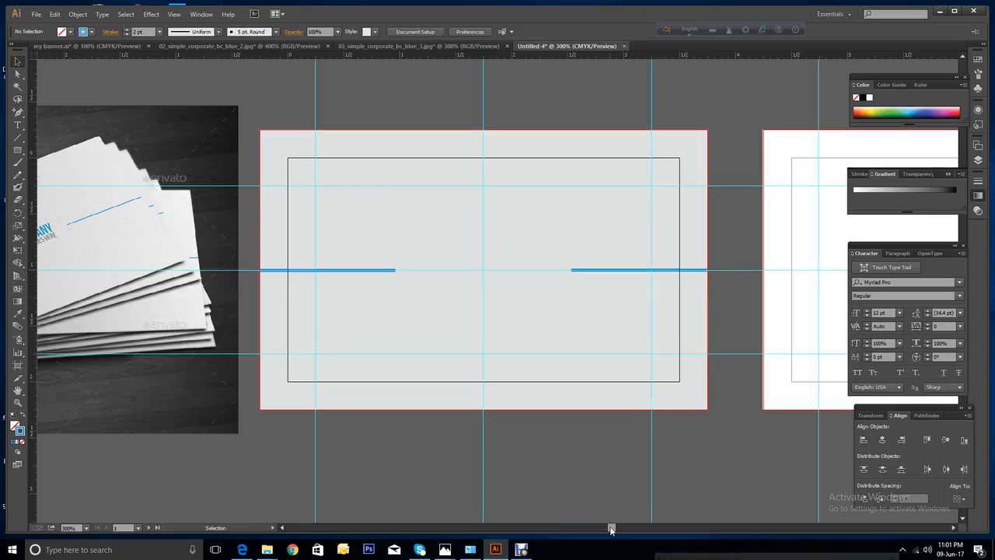
{"action": "left_click_drag", "start_coordinate": [611, 527], "coordinate": [603, 530]}
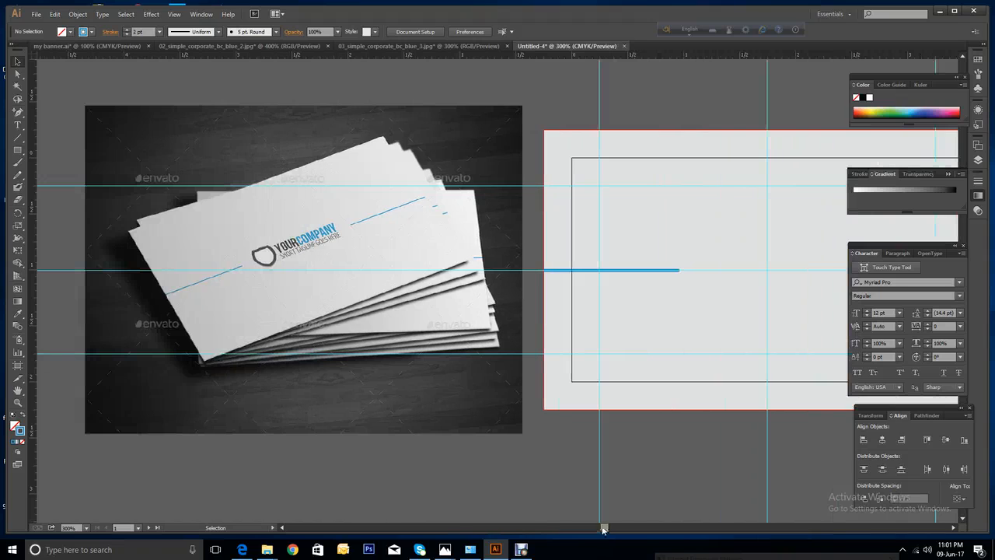
Rotate the reference photo about 14° to level its cards, then zoom in on the YOURCOMPANY logo.
{"action": "left_click", "coordinate": [304, 270]}
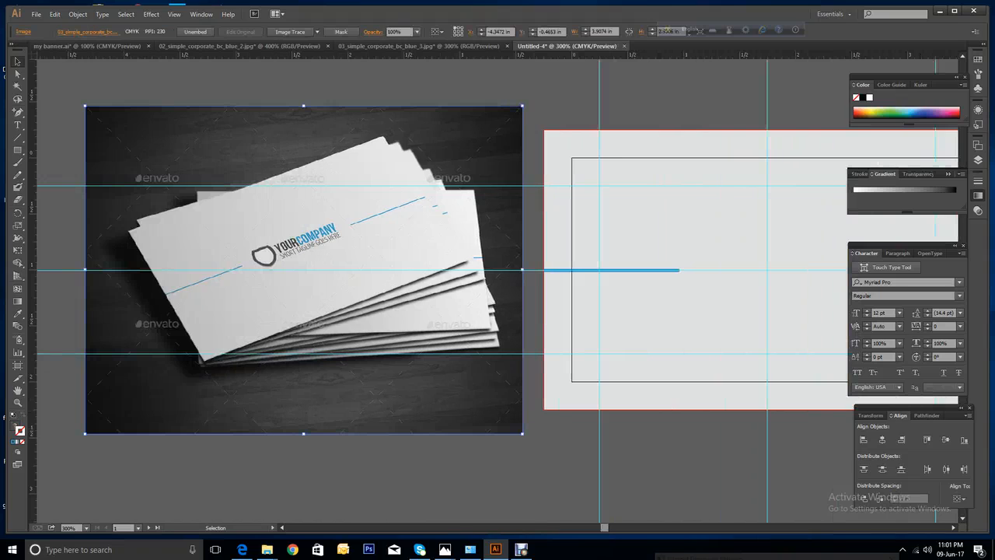
{"action": "left_click_drag", "start_coordinate": [527, 437], "coordinate": [471, 490]}
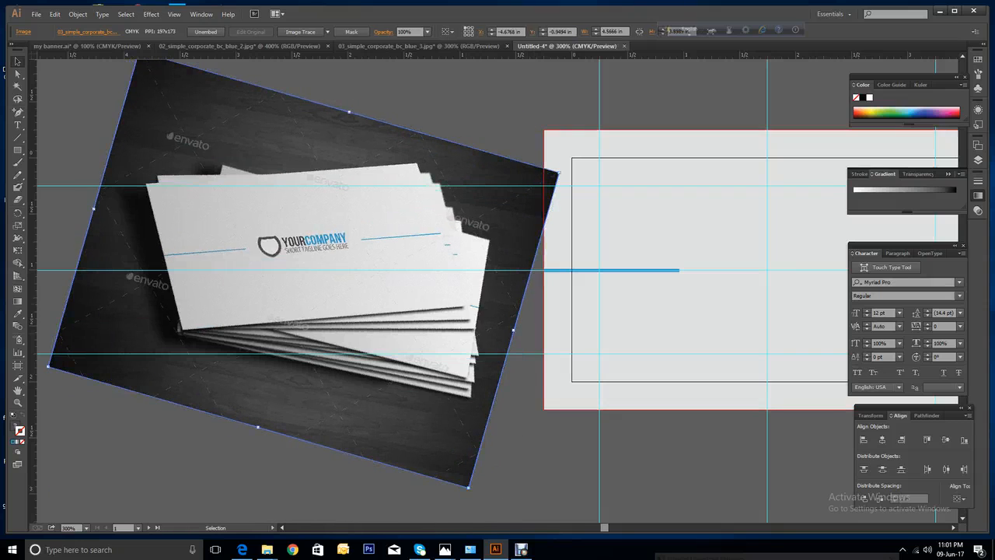
{"action": "left_click_drag", "start_coordinate": [17, 113], "coordinate": [39, 115]}
{"action": "key", "text": "z"}
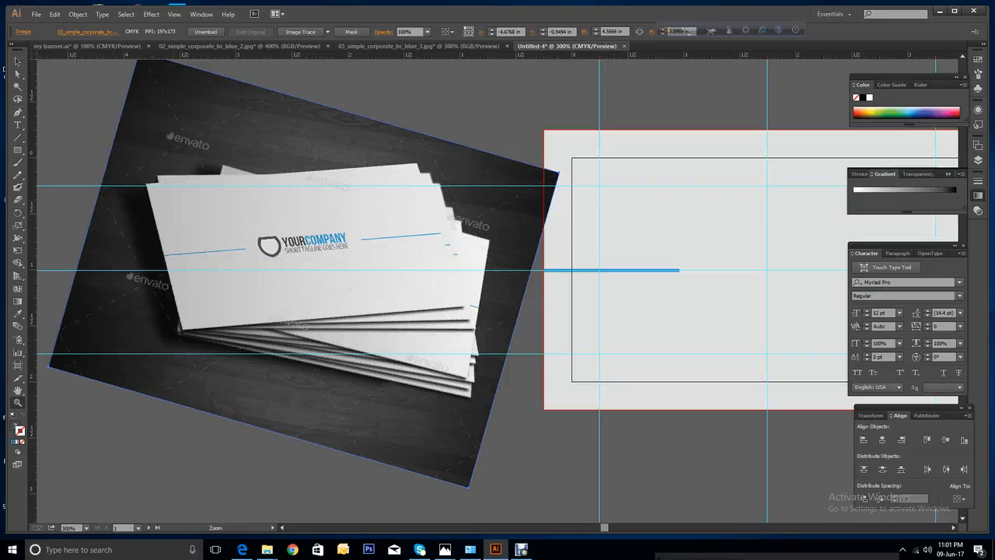
{"action": "left_click_drag", "start_coordinate": [194, 204], "coordinate": [375, 303]}
Start a Pen path at the shield's bottom point, with anchors at its top-left corner and along its curved top edge.
{"action": "key", "text": "v"}
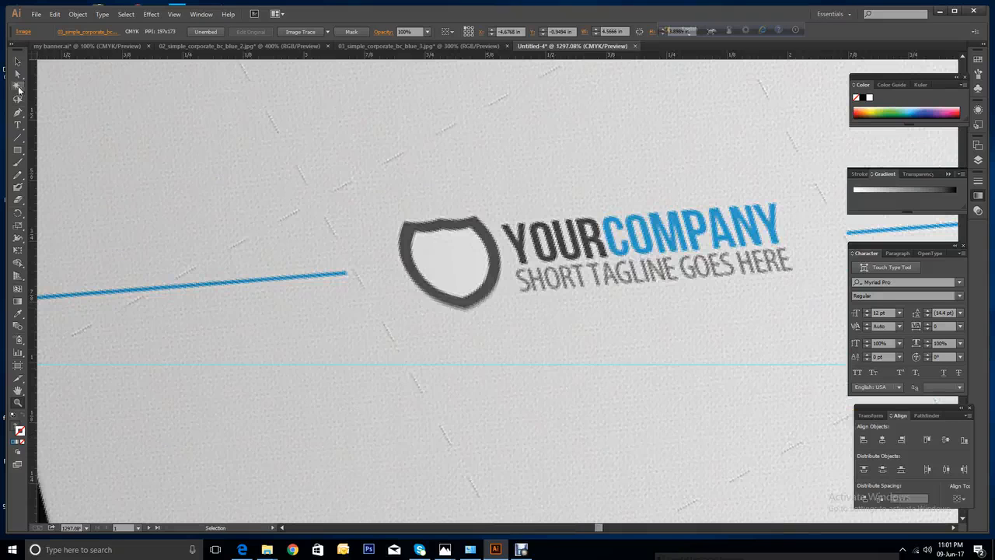
{"action": "left_click", "coordinate": [17, 112]}
{"action": "left_click", "coordinate": [464, 303]}
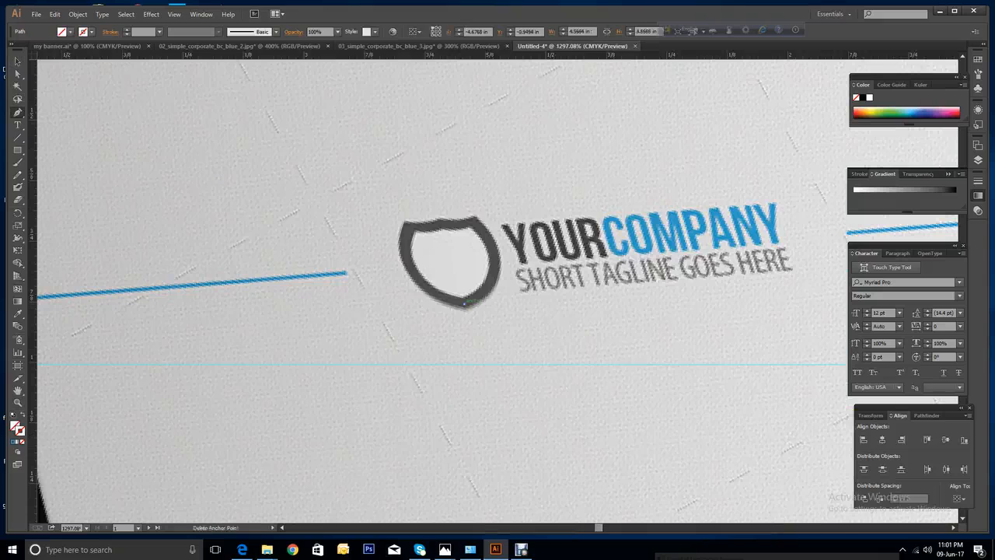
{"action": "left_click_drag", "start_coordinate": [406, 225], "coordinate": [421, 160]}
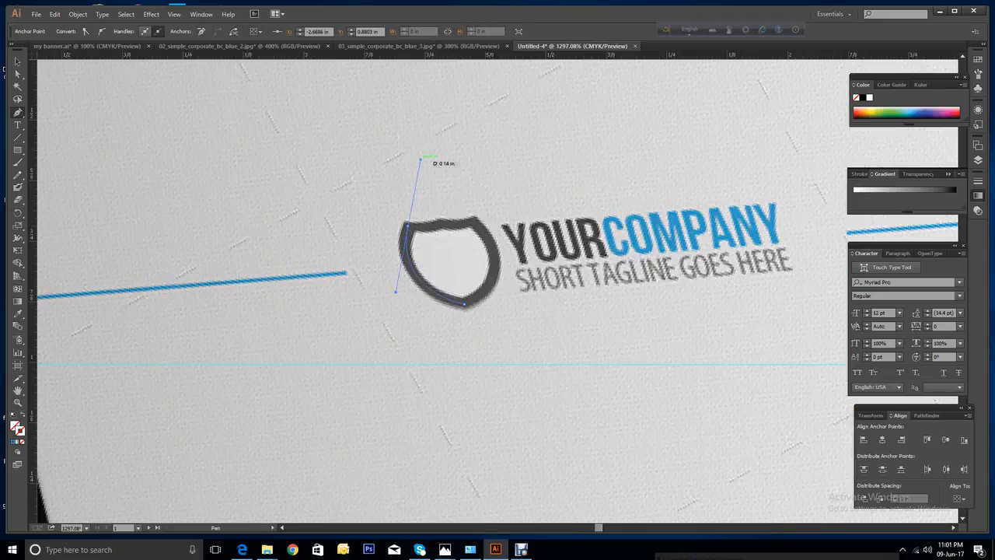
{"action": "left_click", "coordinate": [406, 226]}
{"action": "left_click", "coordinate": [440, 221]}
{"action": "left_click_drag", "start_coordinate": [444, 215], "coordinate": [487, 213]}
Curve the shield's right side down, close the outline at the bottom anchor, and select it.
{"action": "left_click", "coordinate": [471, 222]}
{"action": "left_click_drag", "start_coordinate": [465, 303], "coordinate": [396, 292]}
{"action": "left_click_drag", "start_coordinate": [403, 341], "coordinate": [403, 341]}
{"action": "key", "text": "ctrl"}
{"action": "key", "text": "ctrl"}
{"action": "left_click", "coordinate": [18, 61]}
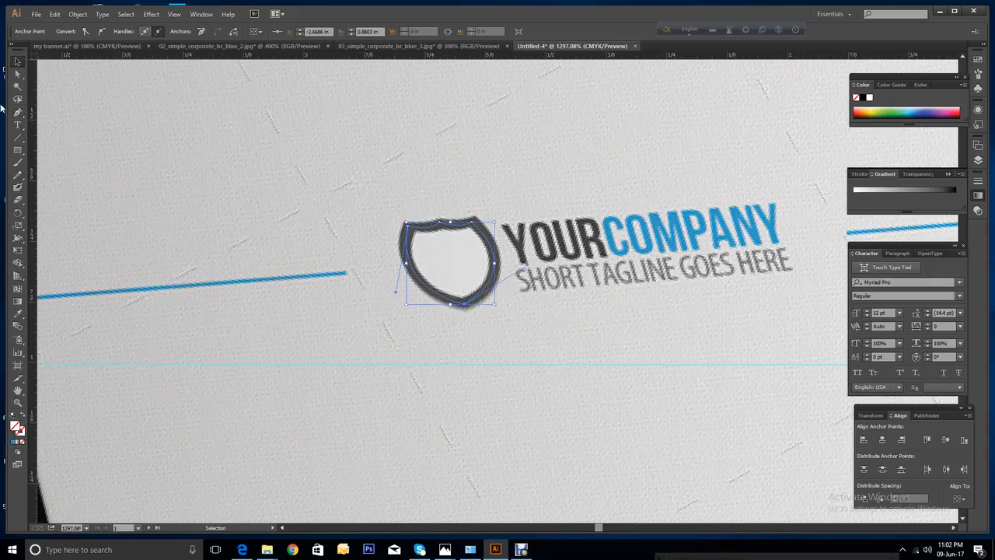
{"action": "left_click", "coordinate": [365, 319]}
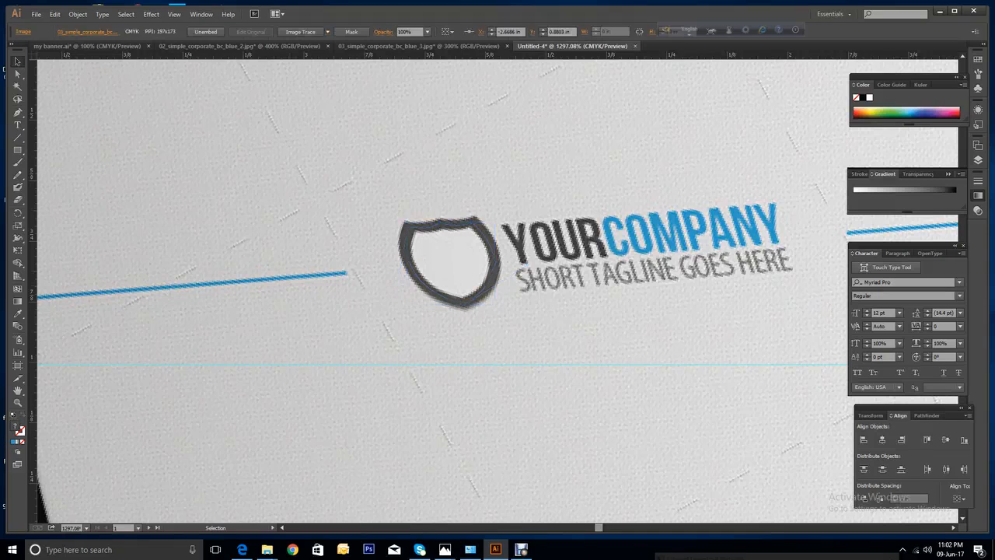
Give the traced shield outline a black stroke from the stroke swatches.
{"action": "left_click", "coordinate": [432, 291]}
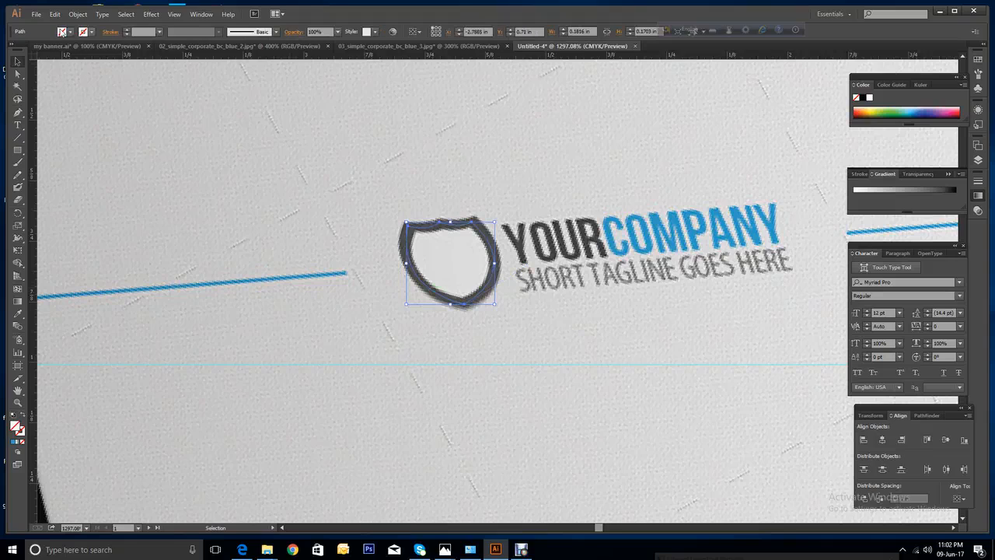
{"action": "left_click", "coordinate": [92, 32]}
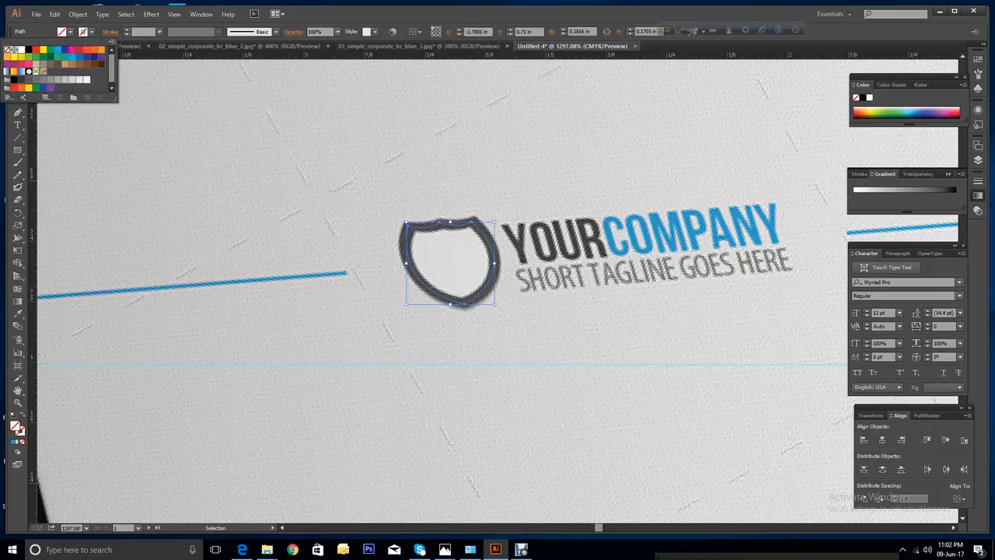
{"action": "left_click", "coordinate": [65, 50]}
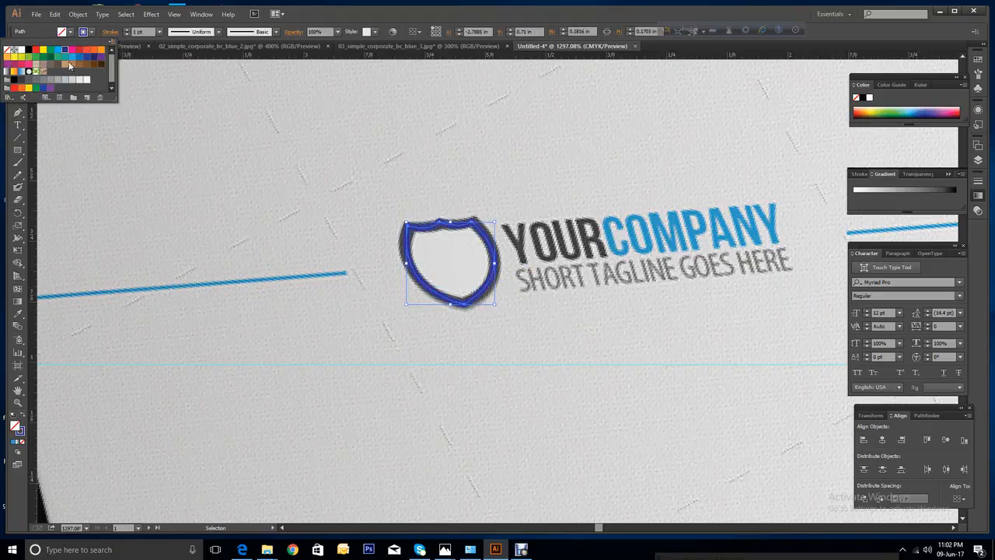
{"action": "left_click", "coordinate": [29, 50]}
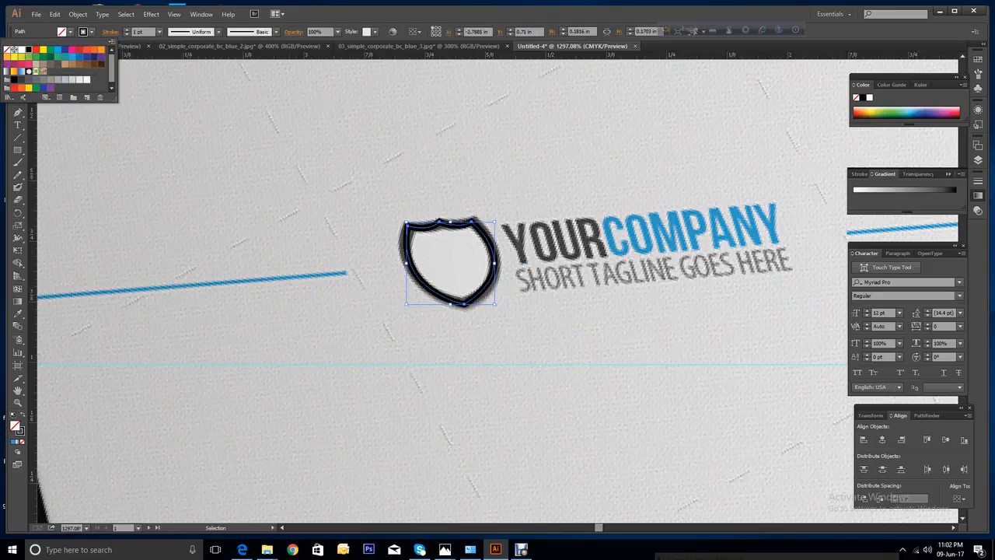
{"action": "key", "text": "Escape"}
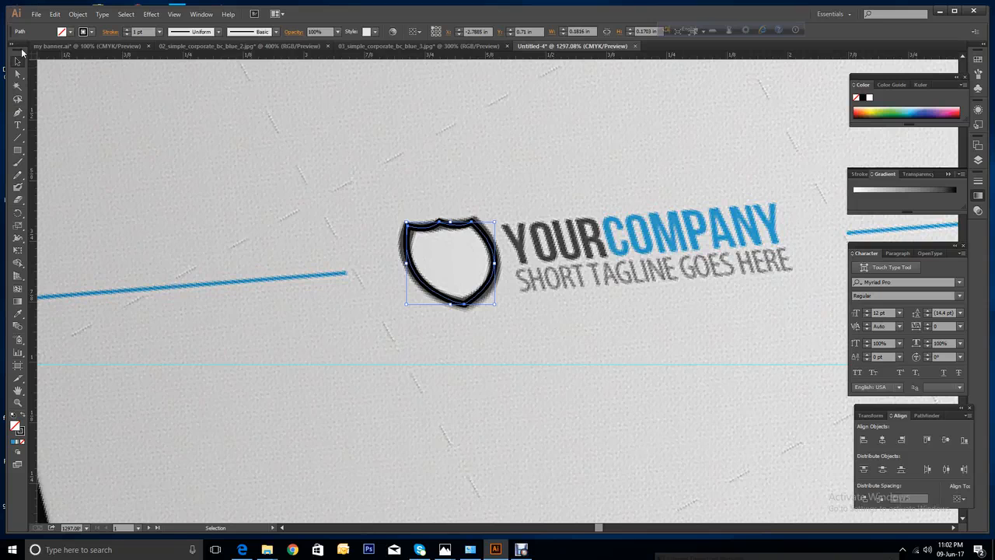
Move the shield left off the mockup photo onto empty canvas and deselect it.
{"action": "key", "text": "ctrl+minus"}
{"action": "key", "text": "ctrl+minus"}
{"action": "key", "text": "ctrl+minus"}
{"action": "key", "text": "ctrl+minus"}
{"action": "key", "text": "ctrl+minus"}
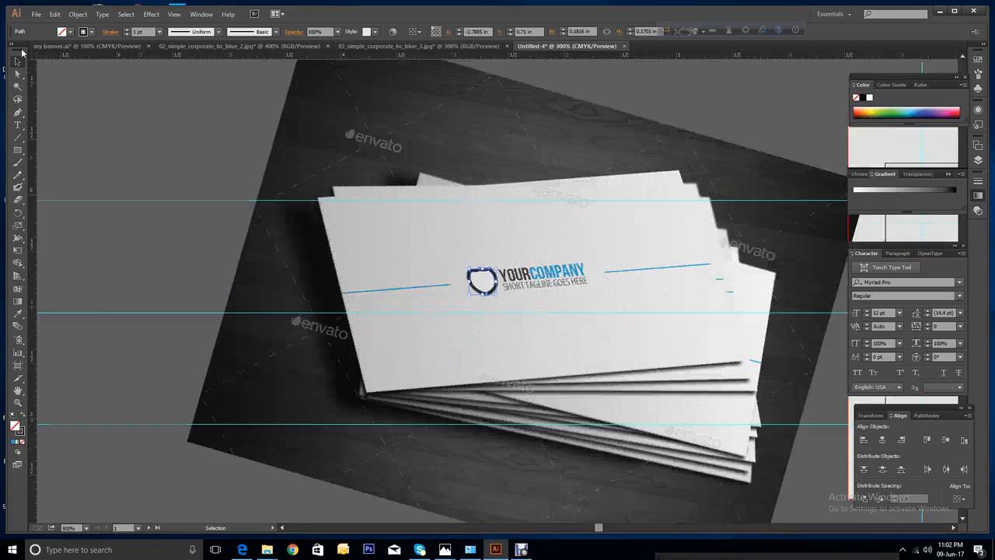
{"action": "left_click", "coordinate": [374, 257]}
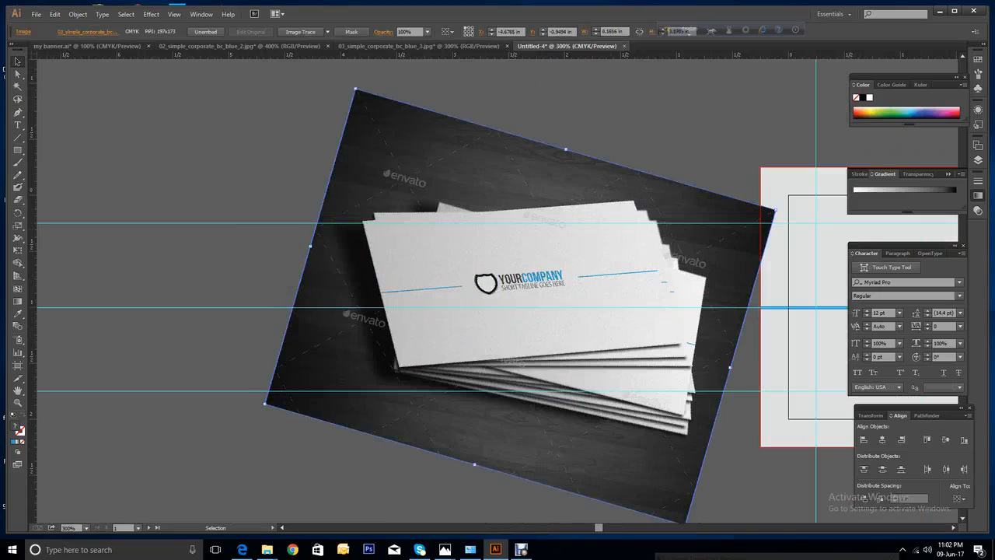
{"action": "key", "text": "ctrl+2"}
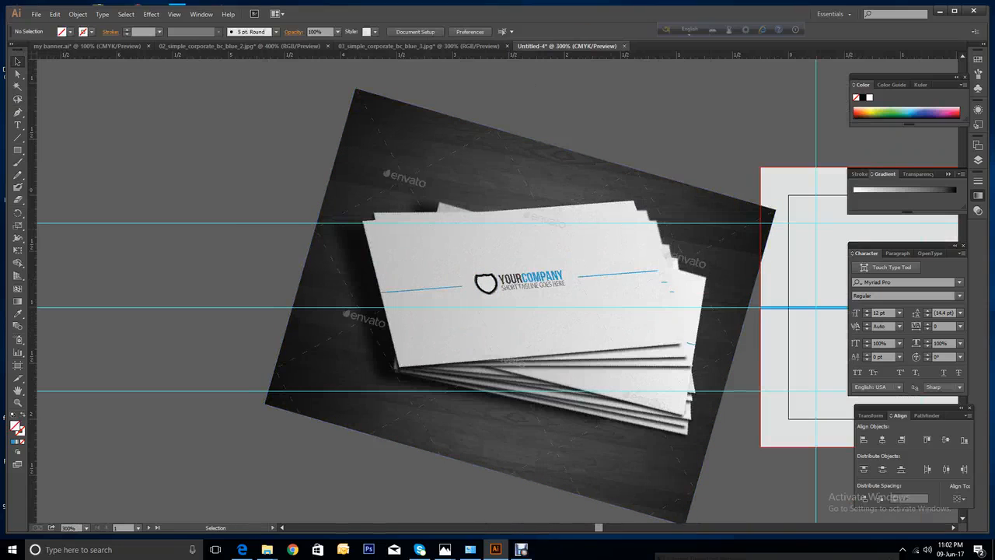
{"action": "left_click", "coordinate": [486, 284]}
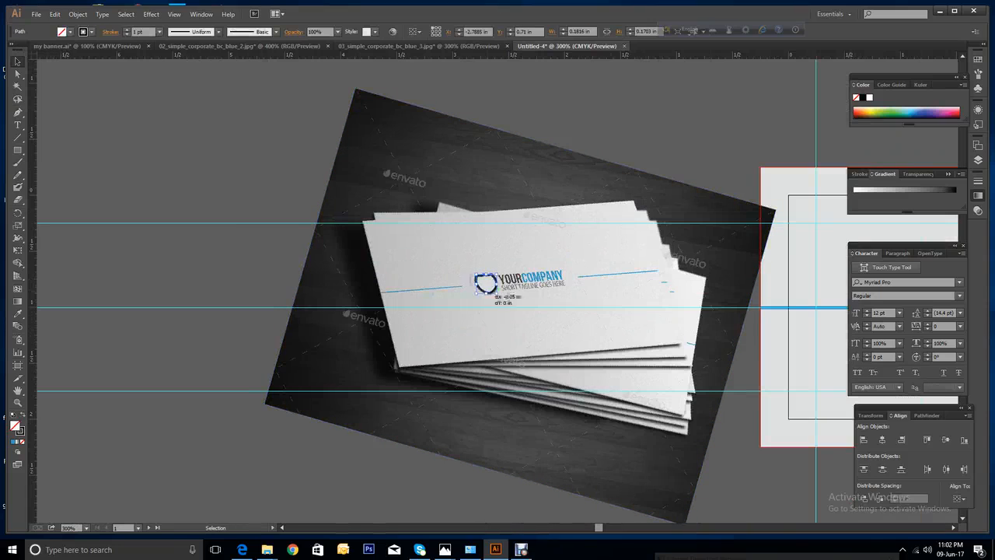
{"action": "left_click_drag", "start_coordinate": [486, 283], "coordinate": [211, 284]}
{"action": "key", "text": "ctrl+shift+a"}
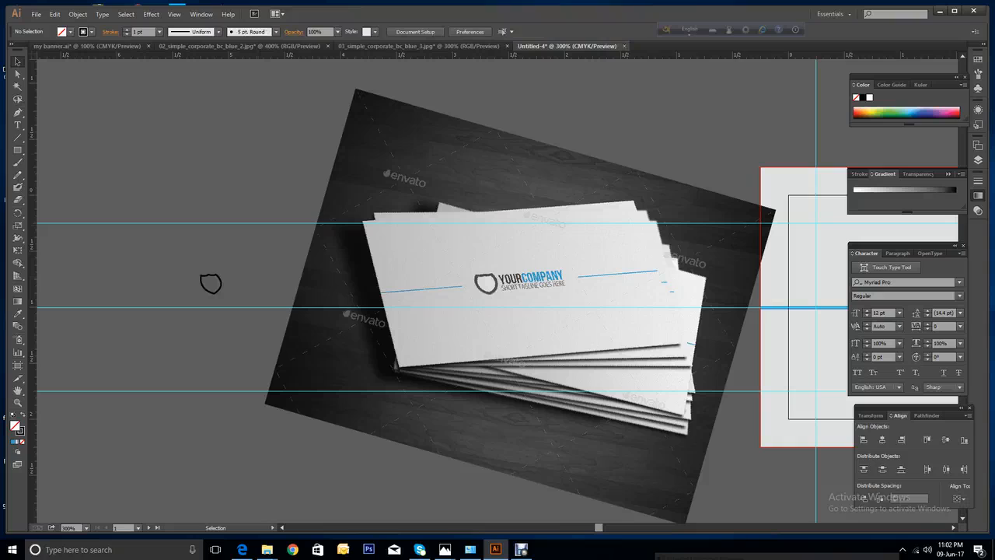
{"action": "left_click", "coordinate": [17, 402]}
Zoom in on the shield, then drag a horizontal guide along its top edge and a vertical guide through its centre notch.
{"action": "left_click_drag", "start_coordinate": [182, 269], "coordinate": [259, 319]}
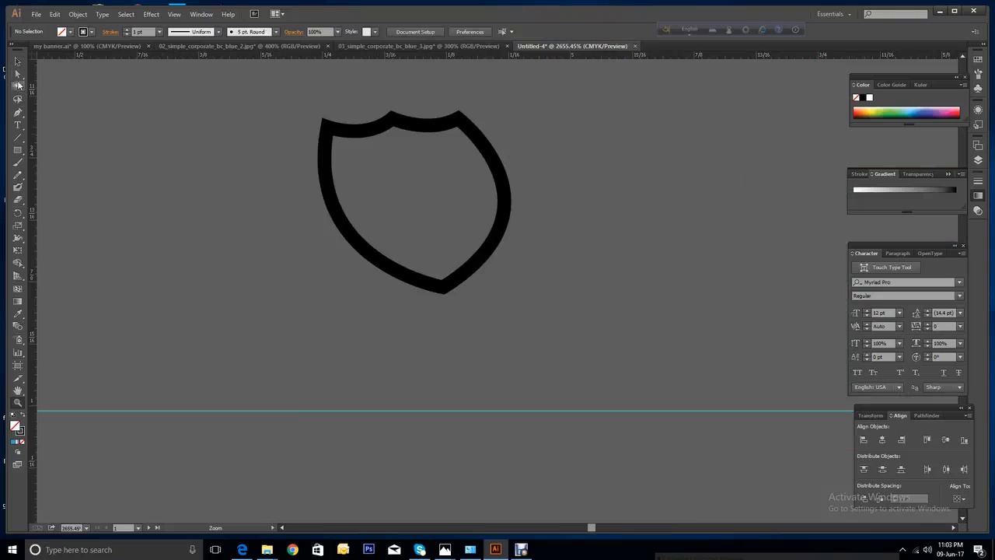
{"action": "scroll", "coordinate": [420, 233], "scroll_direction": "up", "scroll_amount": 1}
{"action": "scroll", "coordinate": [420, 233], "scroll_direction": "up", "scroll_amount": 2}
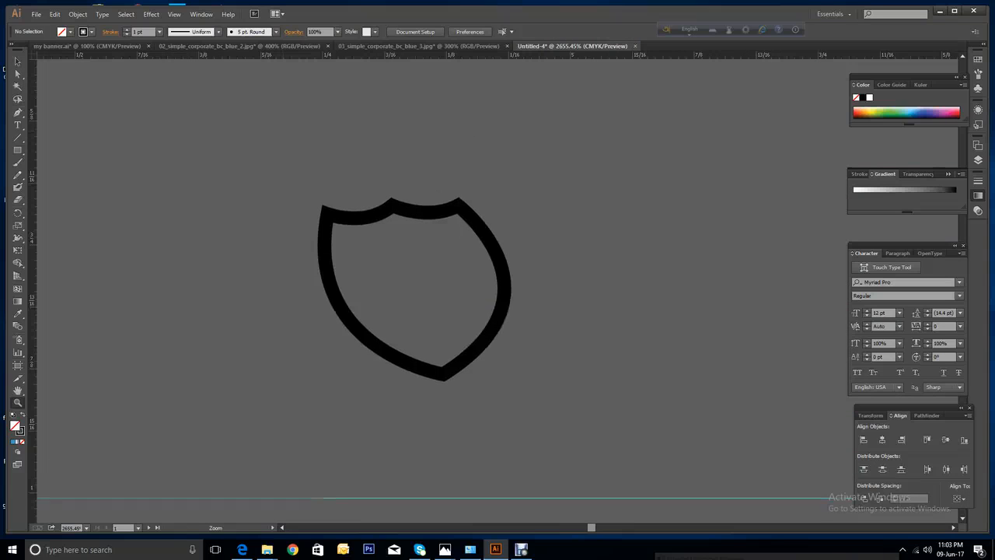
{"action": "scroll", "coordinate": [420, 234], "scroll_direction": "down", "scroll_amount": 2}
{"action": "key", "text": "v"}
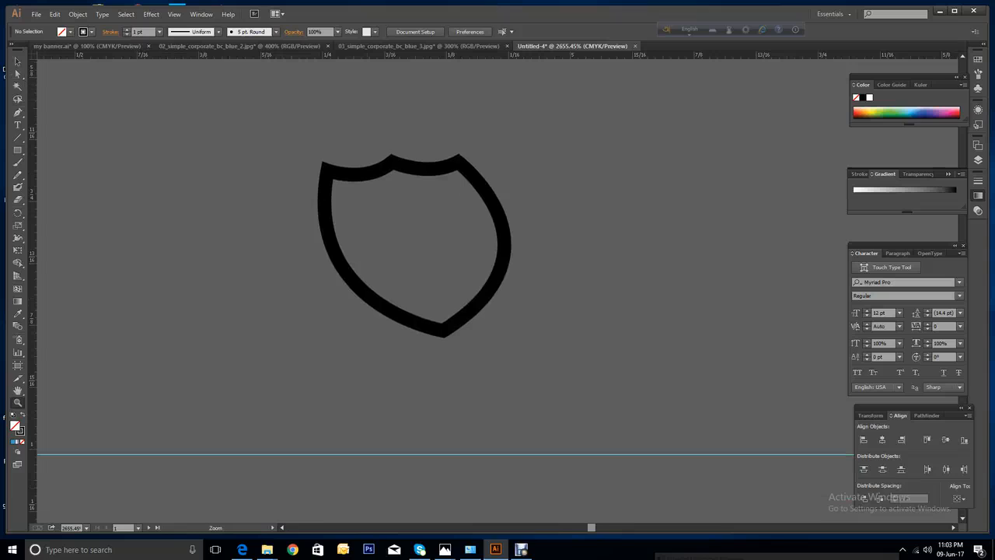
{"action": "left_click", "coordinate": [17, 61]}
{"action": "left_click_drag", "start_coordinate": [327, 56], "coordinate": [326, 171]}
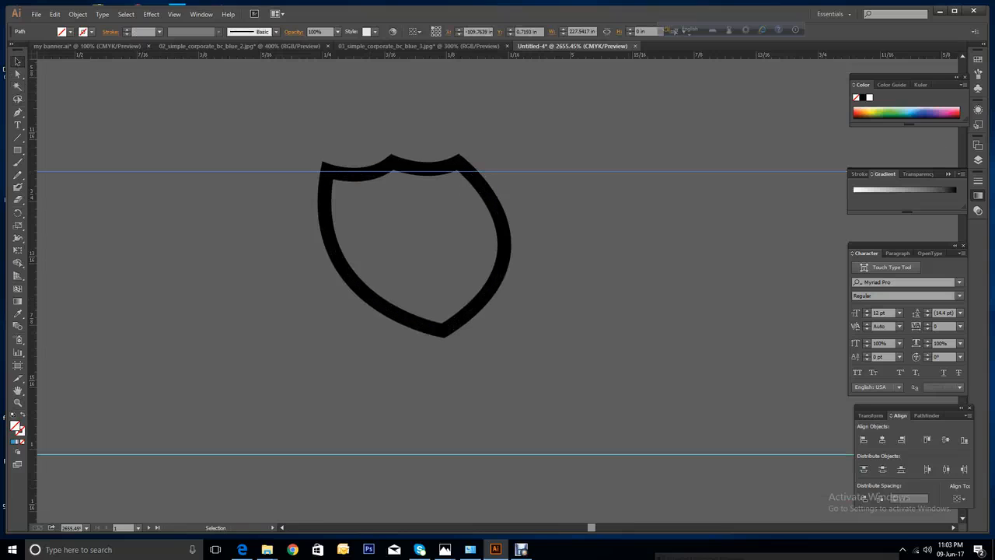
{"action": "left_click_drag", "start_coordinate": [32, 249], "coordinate": [393, 249]}
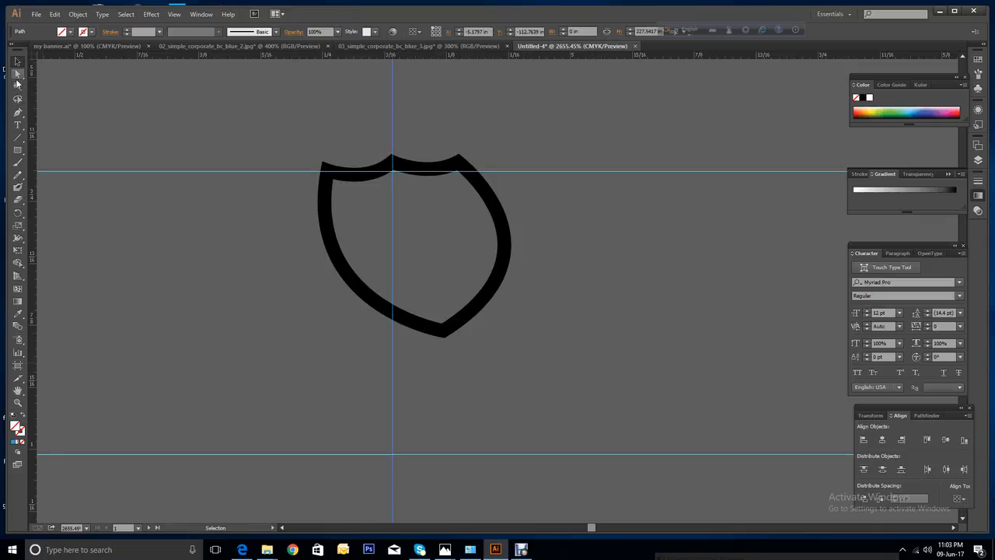
Snap the shield's bottom and top-centre points onto the guides and reshape its upper-right curve.
{"action": "left_click", "coordinate": [17, 77]}
{"action": "left_click", "coordinate": [443, 331]}
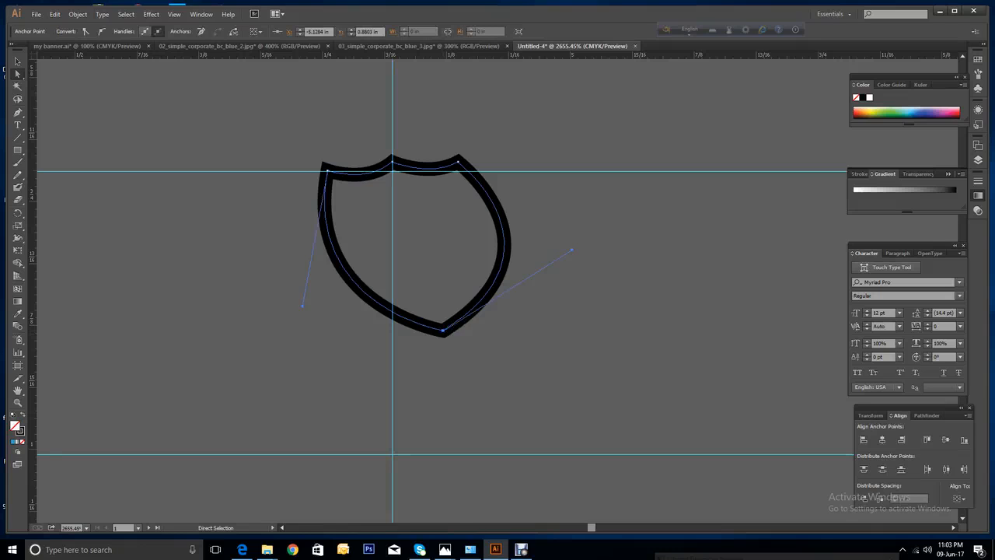
{"action": "left_click_drag", "start_coordinate": [444, 331], "coordinate": [393, 336]}
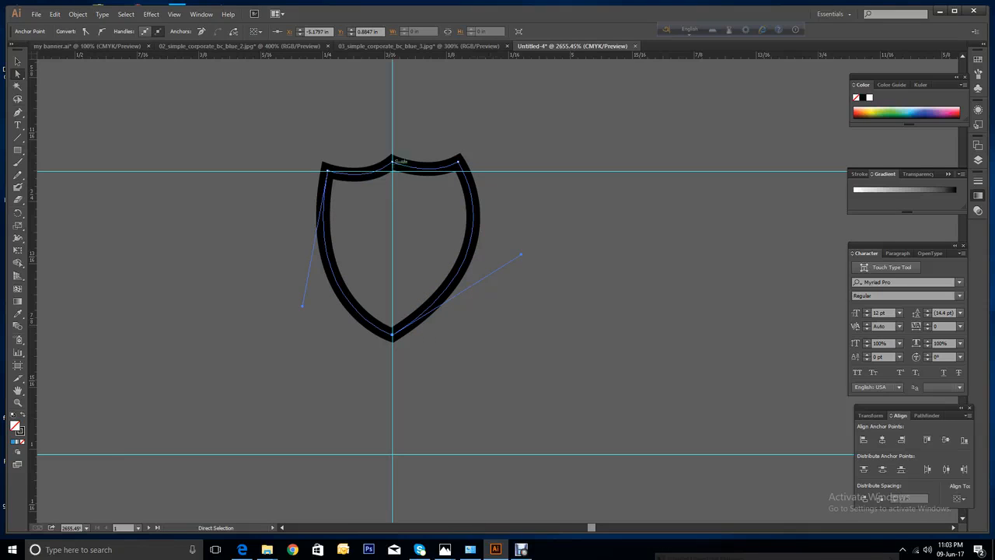
{"action": "left_click_drag", "start_coordinate": [392, 158], "coordinate": [394, 166]}
{"action": "left_click_drag", "start_coordinate": [461, 160], "coordinate": [457, 170]}
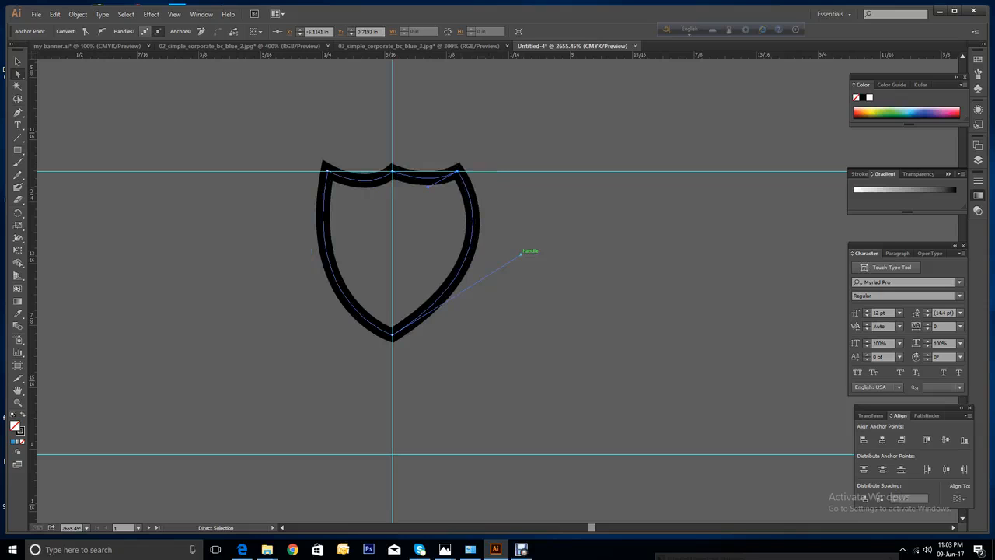
{"action": "mouse_move", "coordinate": [521, 251]}
{"action": "left_mouse_down"}
{"action": "mouse_move", "coordinate": [510, 243]}
{"action": "mouse_move", "coordinate": [532, 259]}
{"action": "left_mouse_up"}
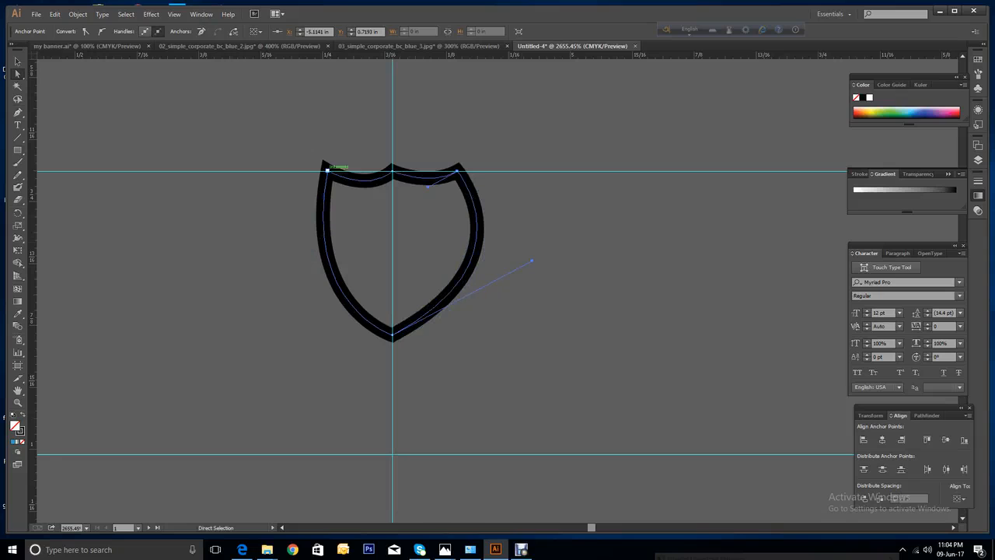
Adjust the top-left point and upper-left curve, then snap the top-middle point onto the vertical guide.
{"action": "left_click", "coordinate": [327, 167]}
{"action": "left_click_drag", "start_coordinate": [328, 167], "coordinate": [326, 169]}
{"action": "left_click_drag", "start_coordinate": [302, 305], "coordinate": [285, 297]}
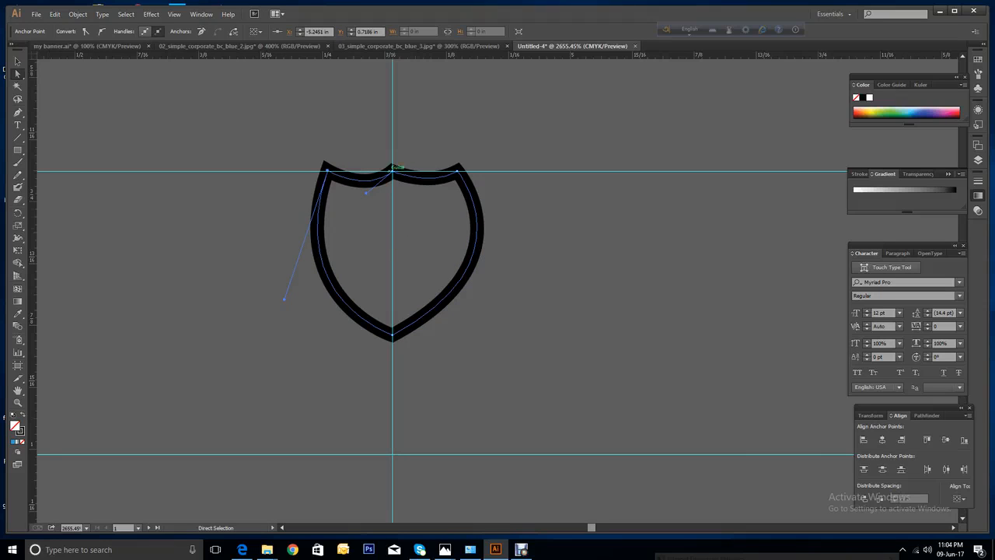
{"action": "left_click", "coordinate": [393, 168]}
{"action": "left_click_drag", "start_coordinate": [394, 168], "coordinate": [393, 161]}
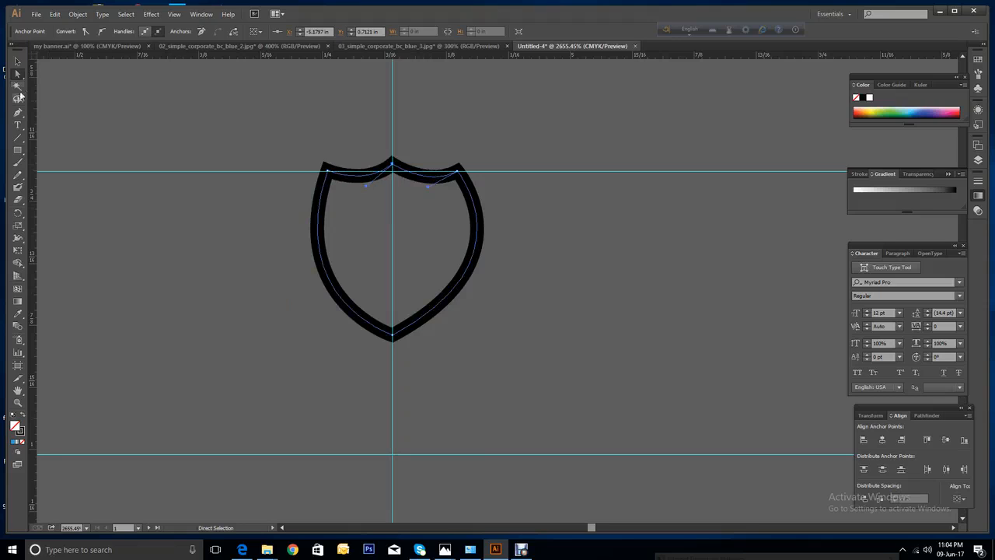
{"action": "left_click", "coordinate": [18, 62]}
{"action": "left_click", "coordinate": [570, 257]}
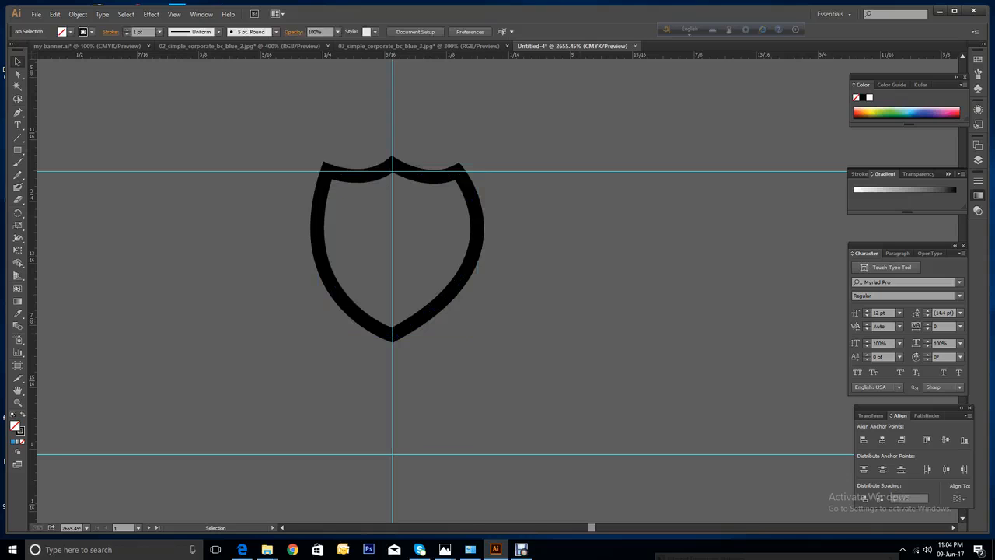
Select the shield's bottom anchor and undo a trial tweak of its right-hand curve.
{"action": "left_click", "coordinate": [395, 333]}
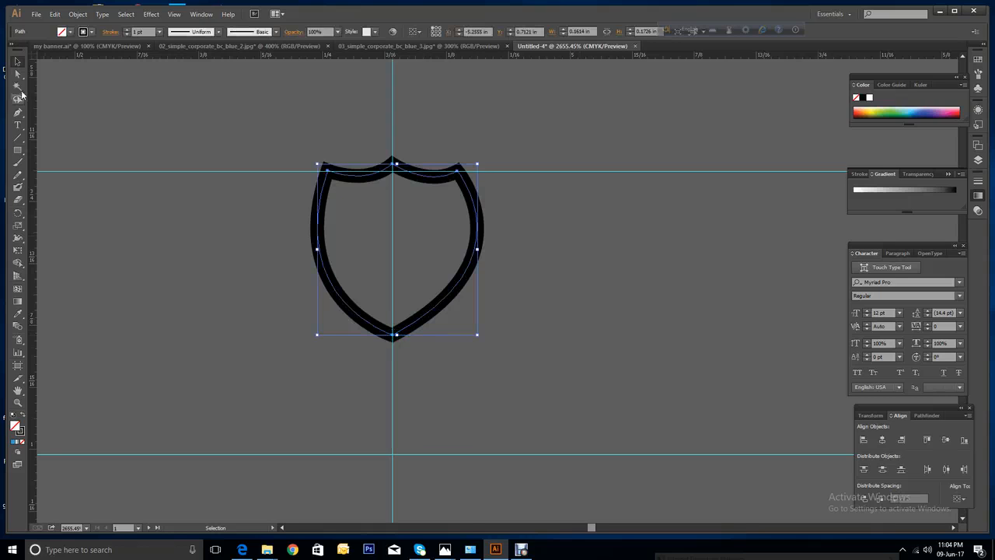
{"action": "left_click", "coordinate": [18, 74]}
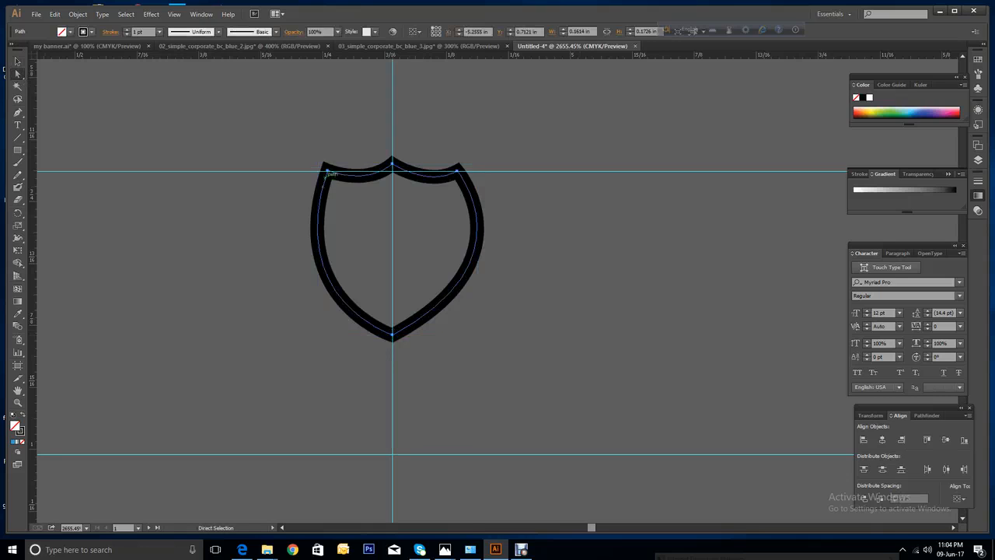
{"action": "left_click", "coordinate": [394, 333]}
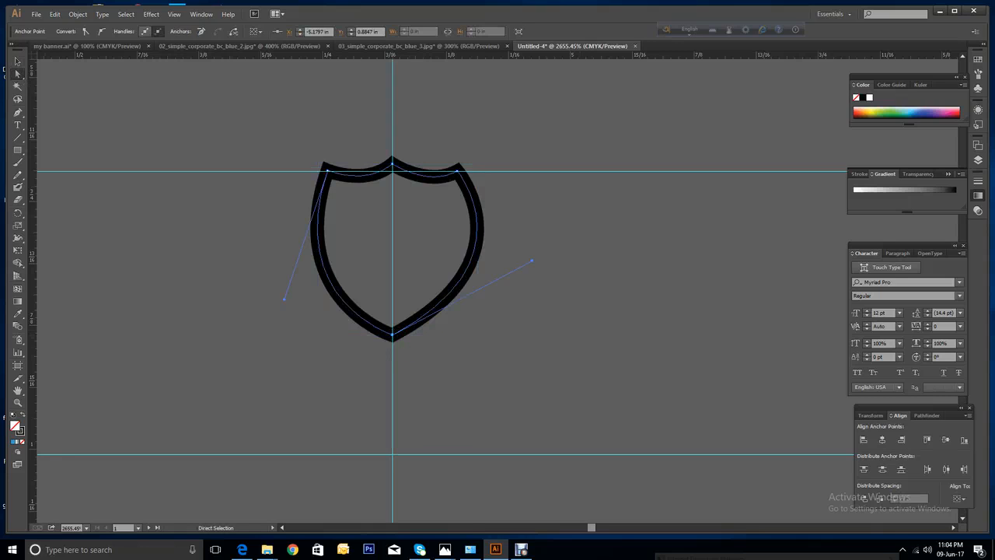
{"action": "mouse_move", "coordinate": [532, 261]}
{"action": "left_mouse_down"}
{"action": "mouse_move", "coordinate": [540, 254]}
{"action": "mouse_move", "coordinate": [519, 253]}
{"action": "left_mouse_up"}
{"action": "right_click", "coordinate": [591, 261]}
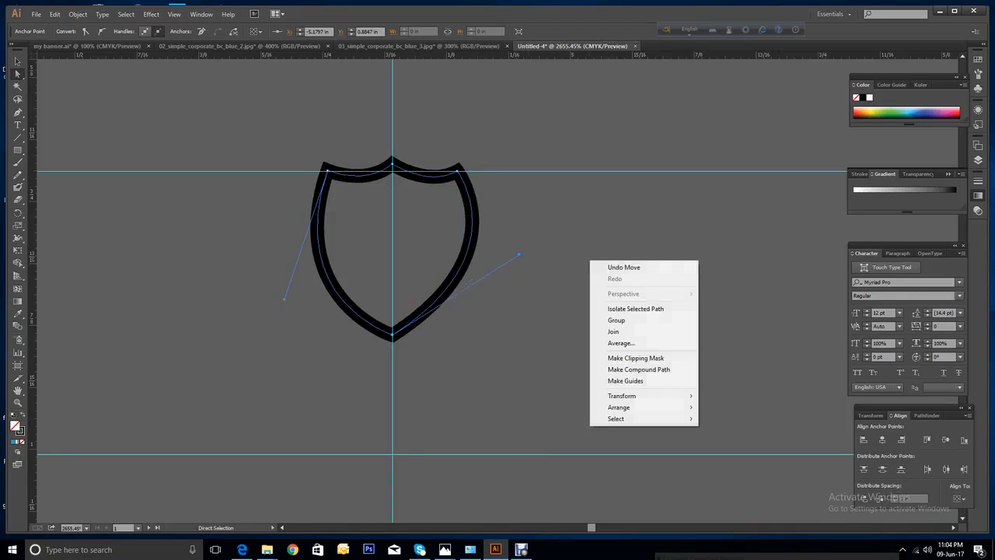
{"action": "left_click", "coordinate": [607, 269]}
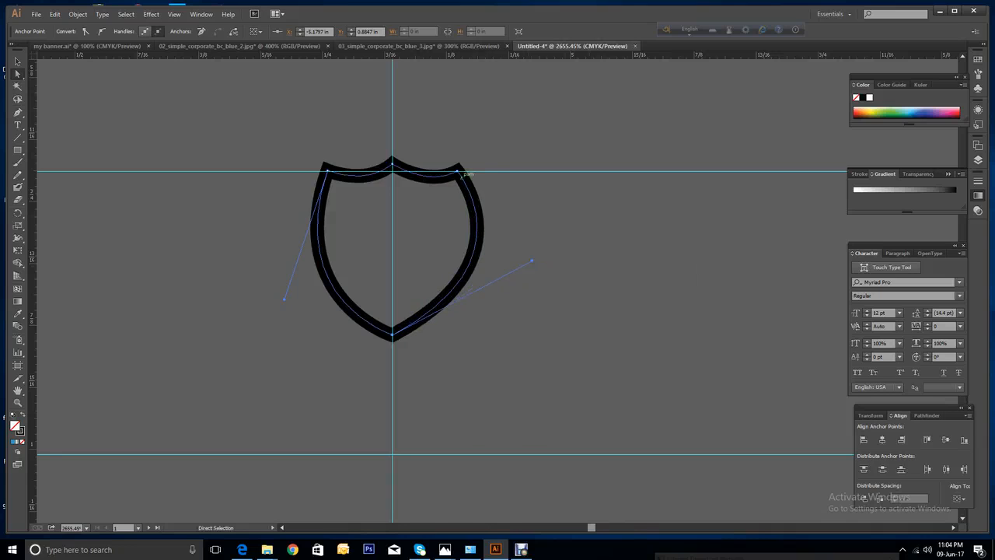
Shift the top-right point, pull the bottom point up and reshape the lower-right curve.
{"action": "left_click_drag", "start_coordinate": [459, 168], "coordinate": [453, 171]}
{"action": "left_click_drag", "start_coordinate": [531, 261], "coordinate": [526, 254]}
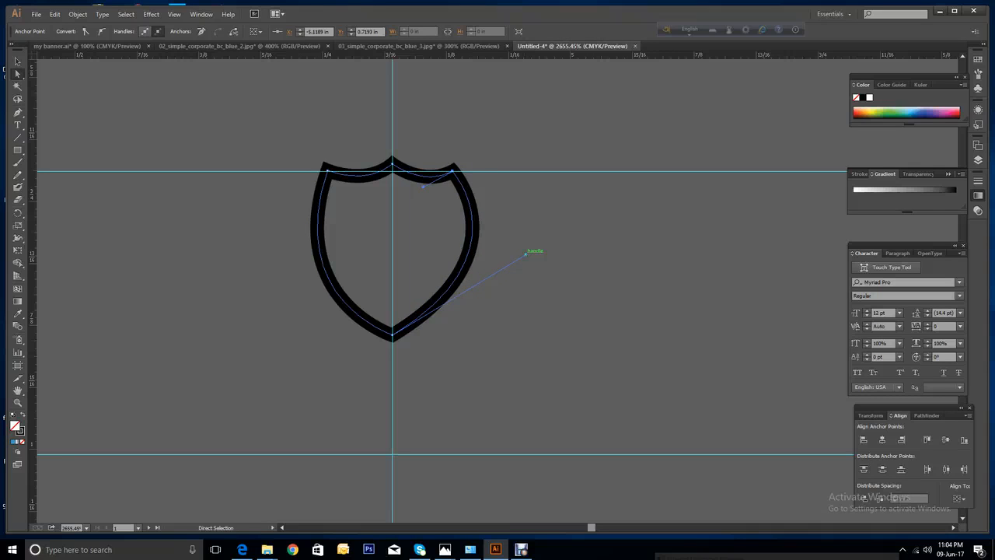
{"action": "left_click_drag", "start_coordinate": [526, 254], "coordinate": [531, 255]}
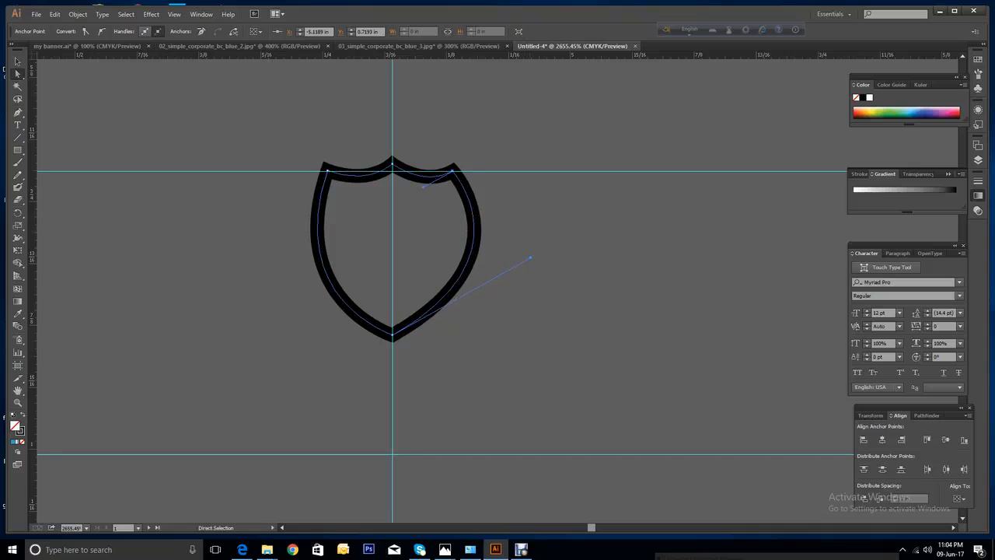
{"action": "left_click_drag", "start_coordinate": [392, 333], "coordinate": [393, 320]}
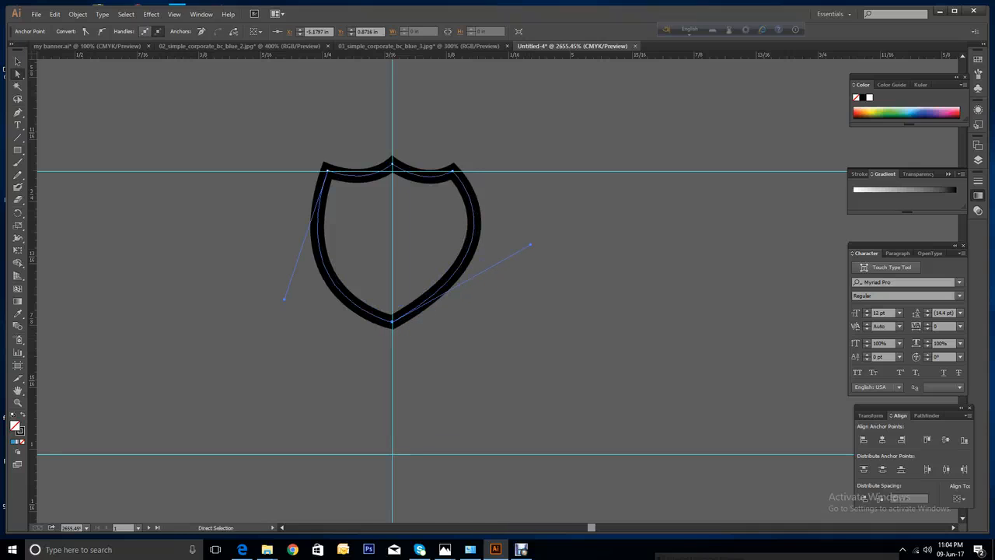
{"action": "mouse_move", "coordinate": [392, 321]}
{"action": "left_mouse_down"}
{"action": "mouse_move", "coordinate": [381, 263]}
{"action": "mouse_move", "coordinate": [393, 253]}
{"action": "left_mouse_up"}
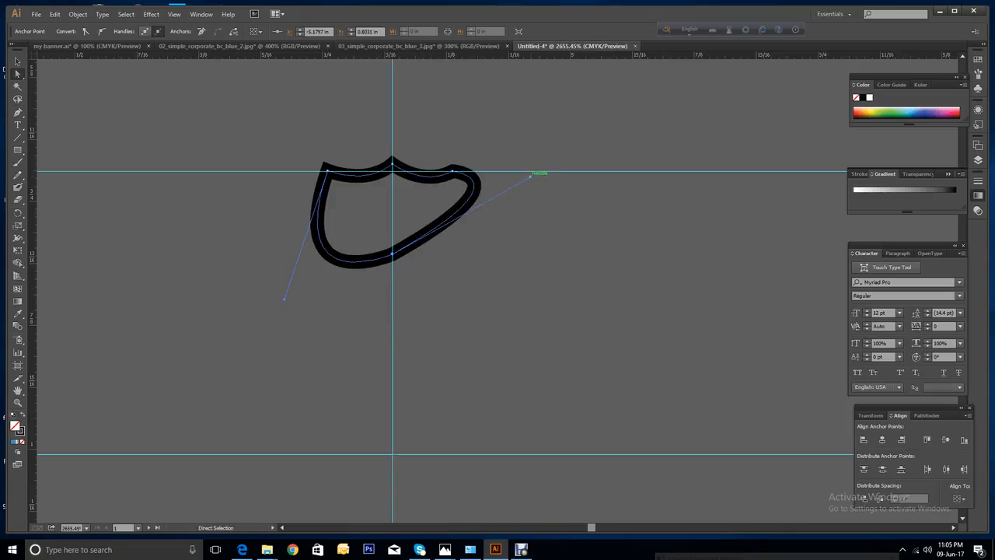
{"action": "left_click_drag", "start_coordinate": [532, 173], "coordinate": [516, 255]}
{"action": "mouse_move", "coordinate": [502, 261]}
{"action": "left_mouse_down"}
{"action": "mouse_move", "coordinate": [492, 261]}
{"action": "mouse_move", "coordinate": [498, 270]}
{"action": "left_mouse_up"}
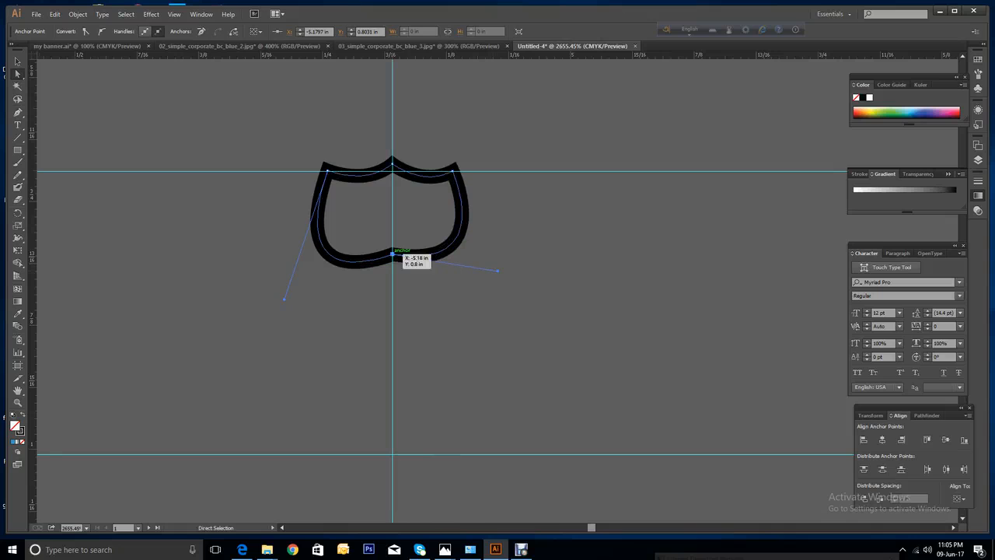
Pull the bottom point back down, refine the lower-right curve and revert a left-side reshape.
{"action": "left_click_drag", "start_coordinate": [393, 255], "coordinate": [393, 297]}
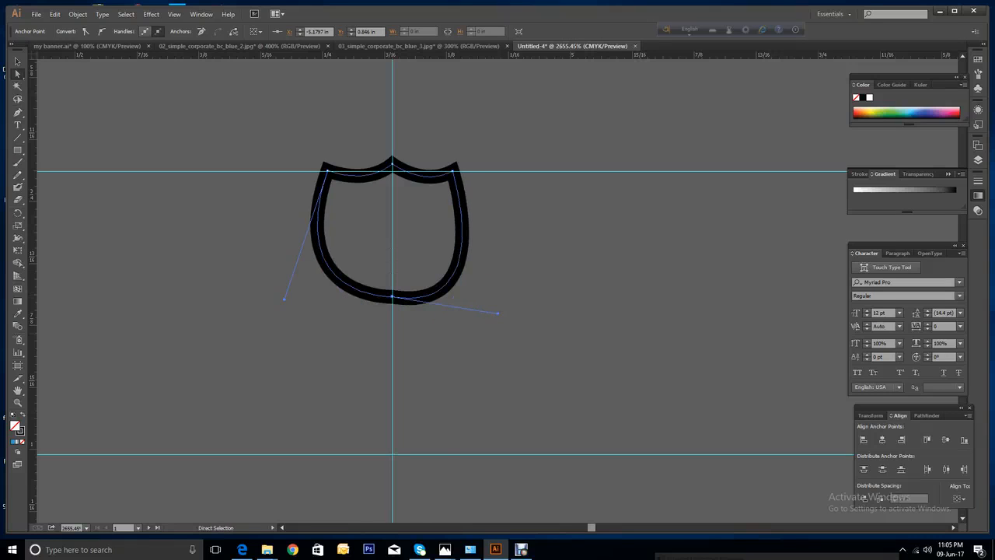
{"action": "left_click_drag", "start_coordinate": [498, 313], "coordinate": [483, 265]}
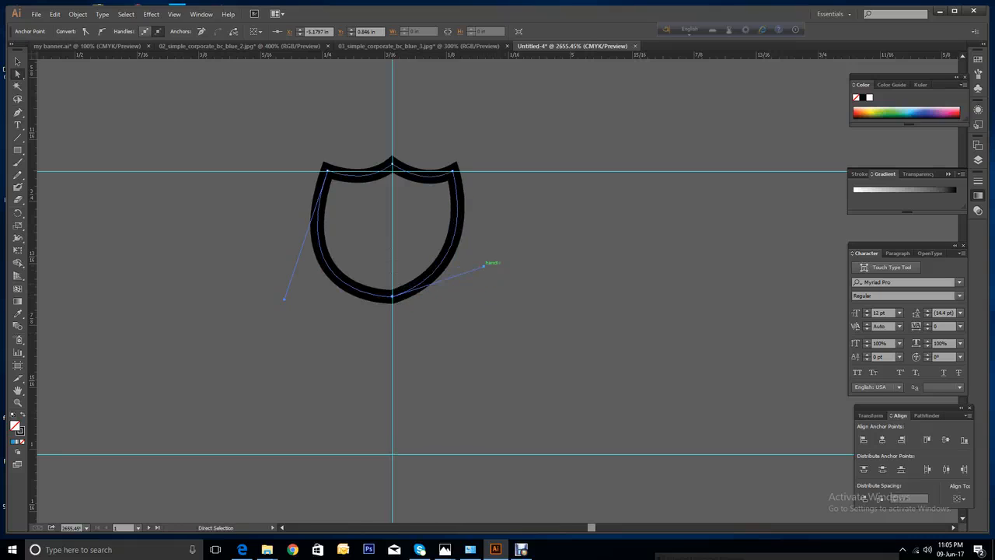
{"action": "left_click_drag", "start_coordinate": [285, 299], "coordinate": [305, 306]}
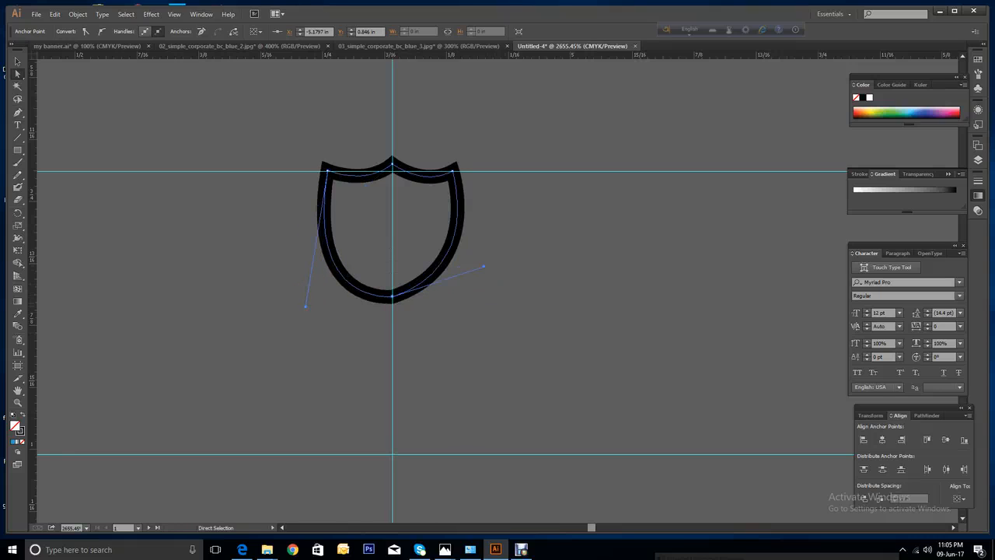
{"action": "right_click", "coordinate": [598, 267]}
{"action": "left_click", "coordinate": [609, 272]}
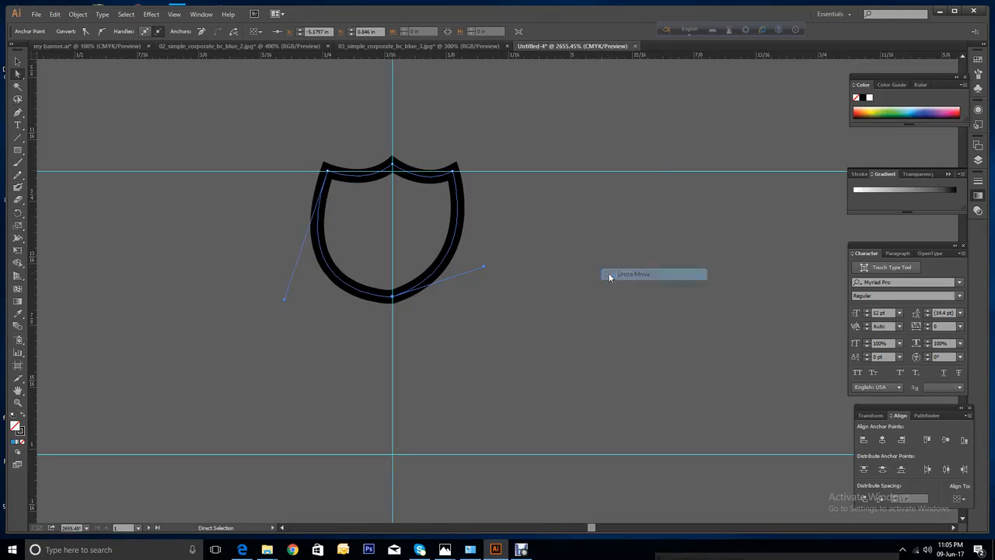
{"action": "left_click", "coordinate": [610, 278]}
{"action": "left_click", "coordinate": [440, 268]}
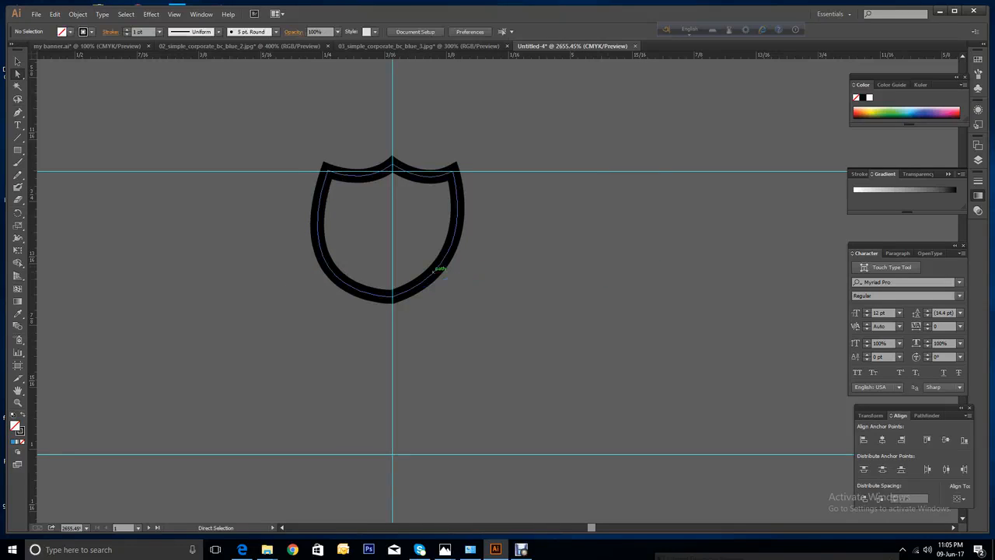
Lower the shield's bottom anchor slightly and fine-tune its bottom-right curve.
{"action": "left_click_drag", "start_coordinate": [483, 266], "coordinate": [489, 277]}
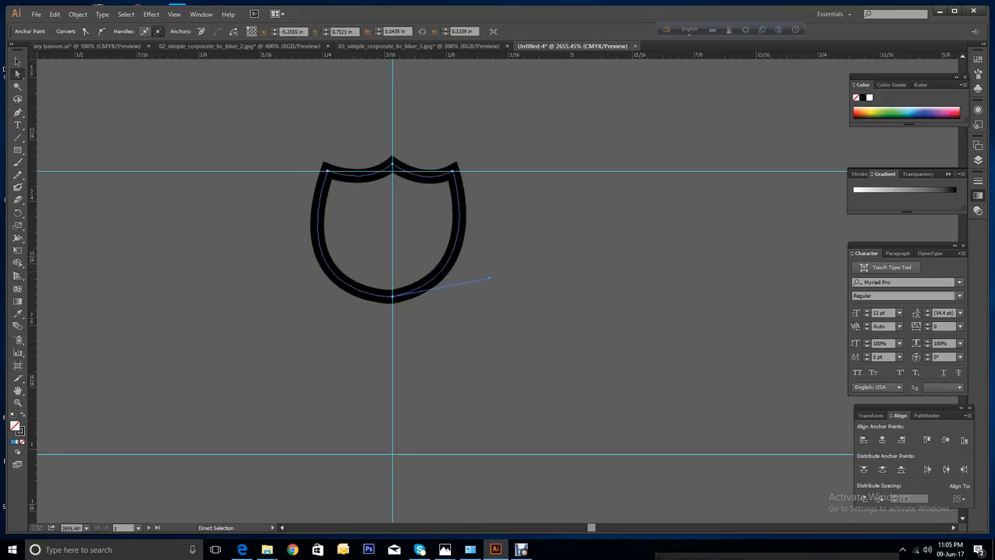
{"action": "left_click", "coordinate": [556, 285]}
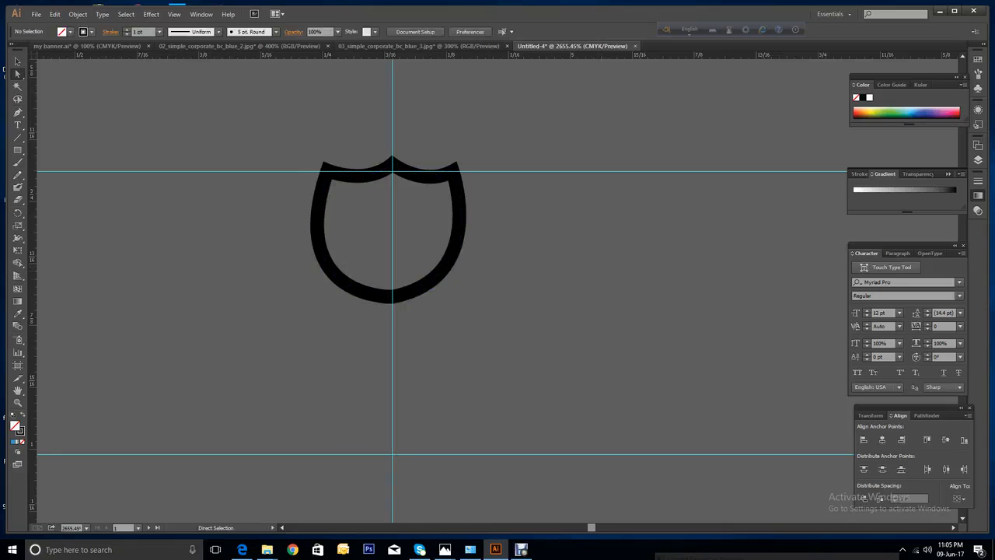
{"action": "left_click_drag", "start_coordinate": [395, 297], "coordinate": [393, 312]}
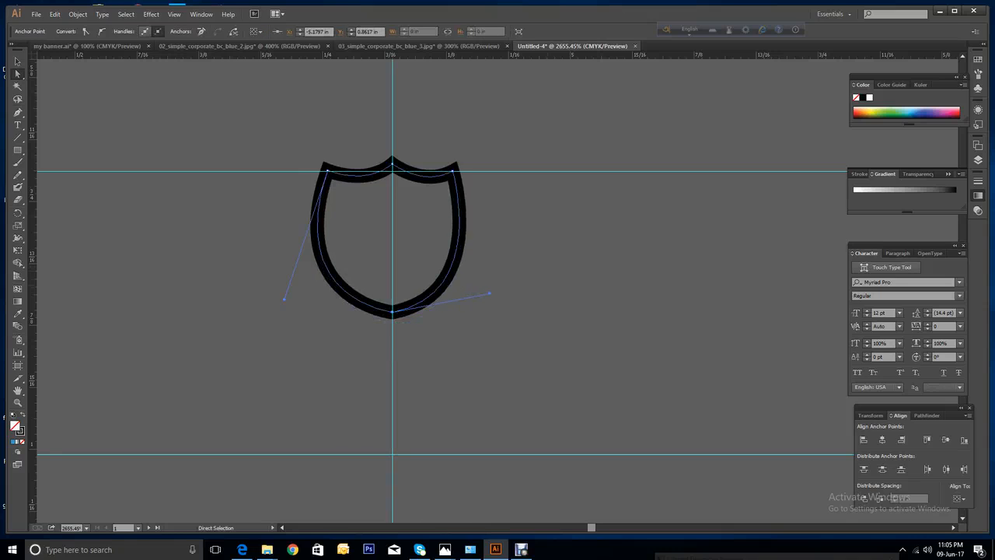
{"action": "left_click_drag", "start_coordinate": [489, 293], "coordinate": [492, 298]}
{"action": "left_click", "coordinate": [532, 318]}
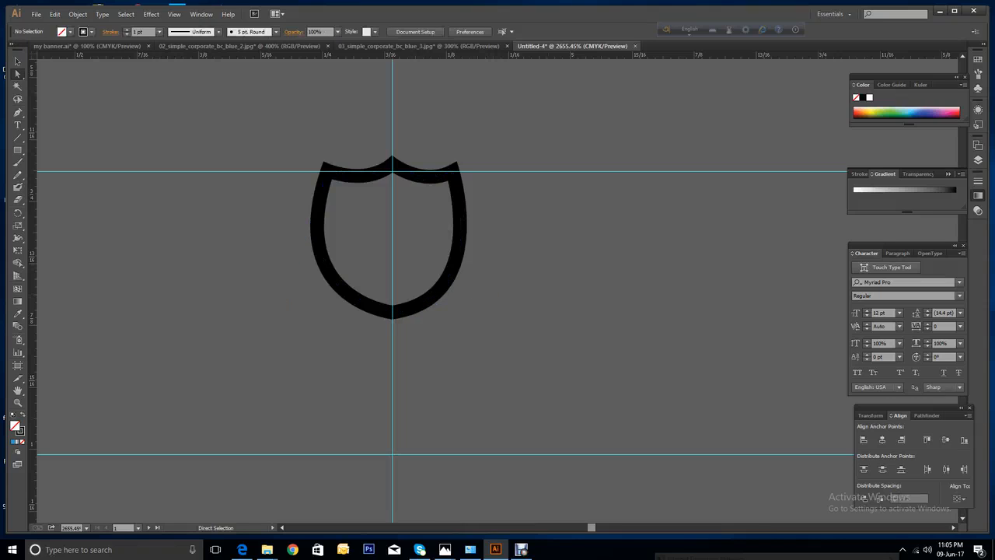
Undo an accidental outward stretch of the shield's right side.
{"action": "left_click_drag", "start_coordinate": [461, 252], "coordinate": [548, 276]}
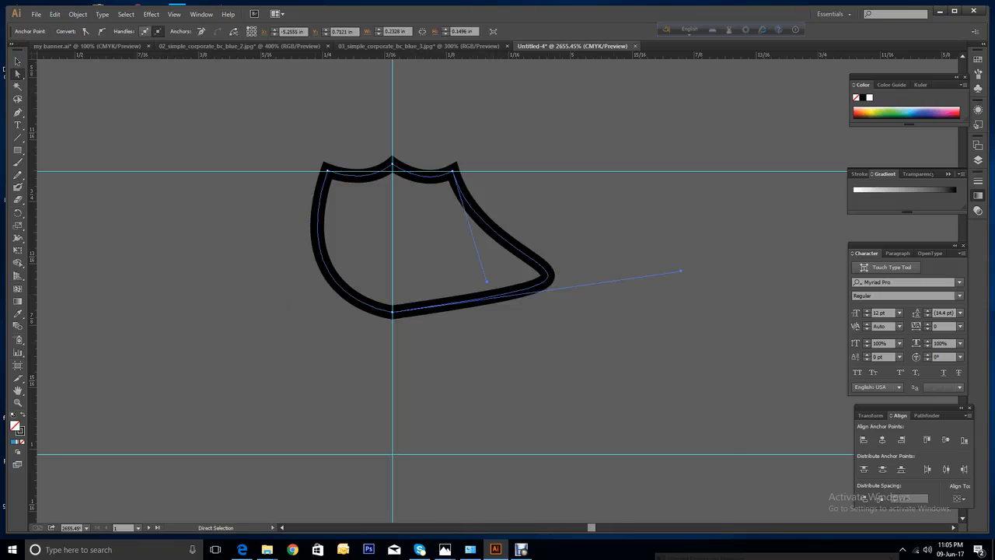
{"action": "right_click", "coordinate": [613, 342]}
{"action": "left_click", "coordinate": [622, 350]}
{"action": "left_click", "coordinate": [622, 351]}
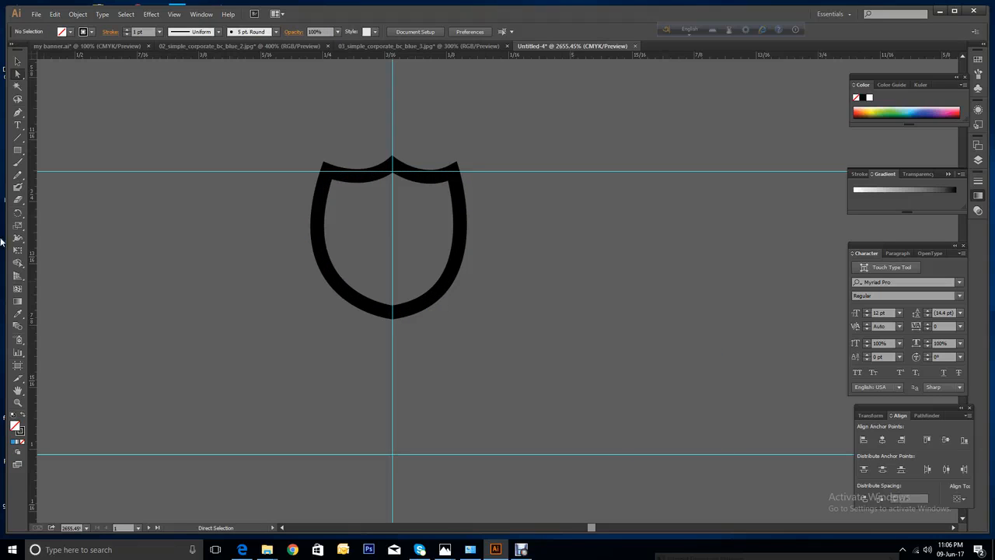
Place guides at the shield's left edge, bottom point and right edge, nudging the right guide outward.
{"action": "left_click_drag", "start_coordinate": [32, 335], "coordinate": [312, 333]}
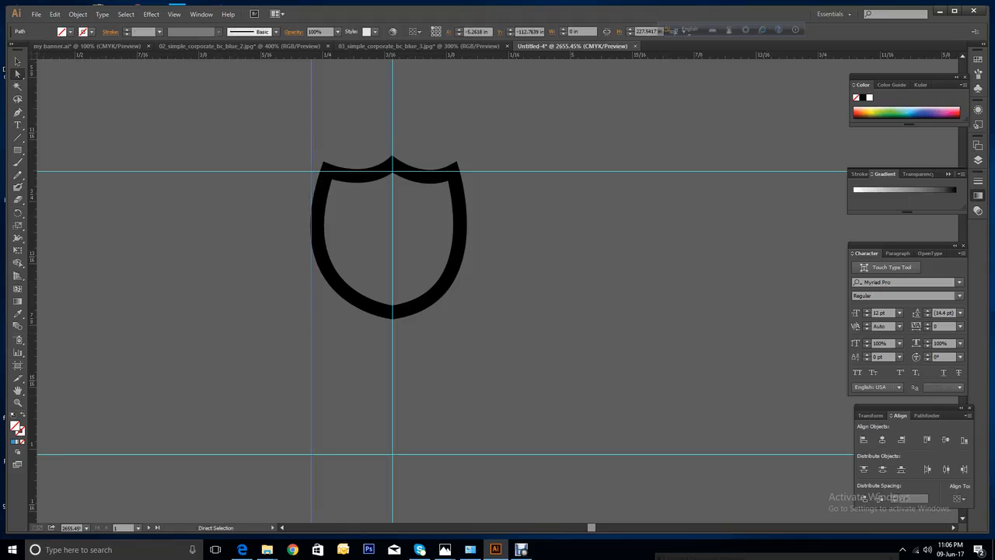
{"action": "left_click_drag", "start_coordinate": [458, 55], "coordinate": [450, 318]}
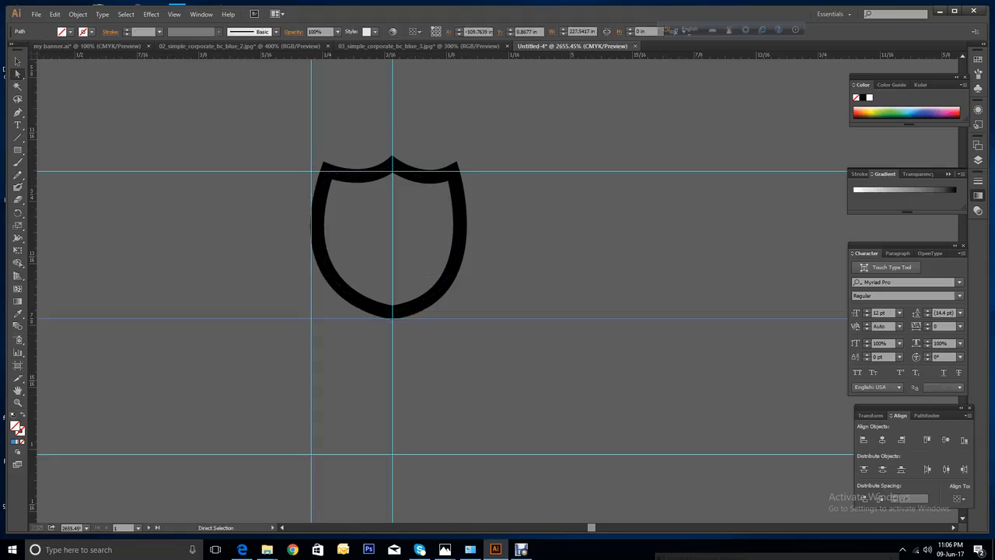
{"action": "left_click_drag", "start_coordinate": [32, 272], "coordinate": [466, 273]}
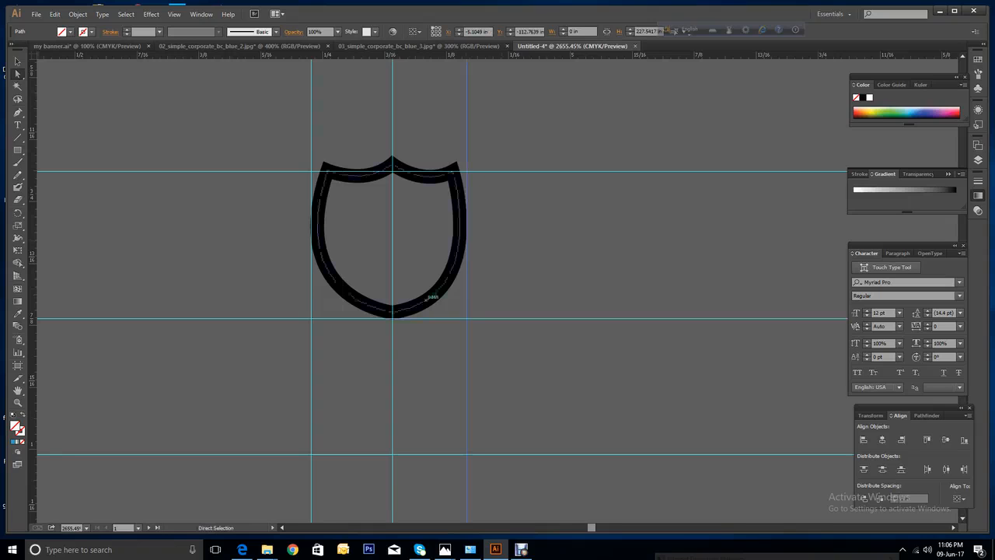
{"action": "left_click_drag", "start_coordinate": [467, 283], "coordinate": [471, 285]}
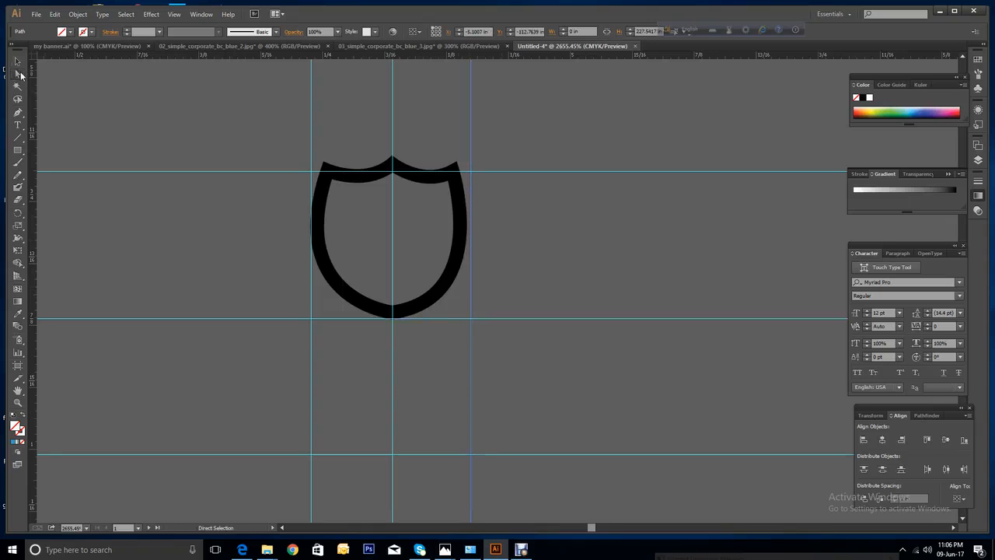
{"action": "left_click", "coordinate": [453, 169]}
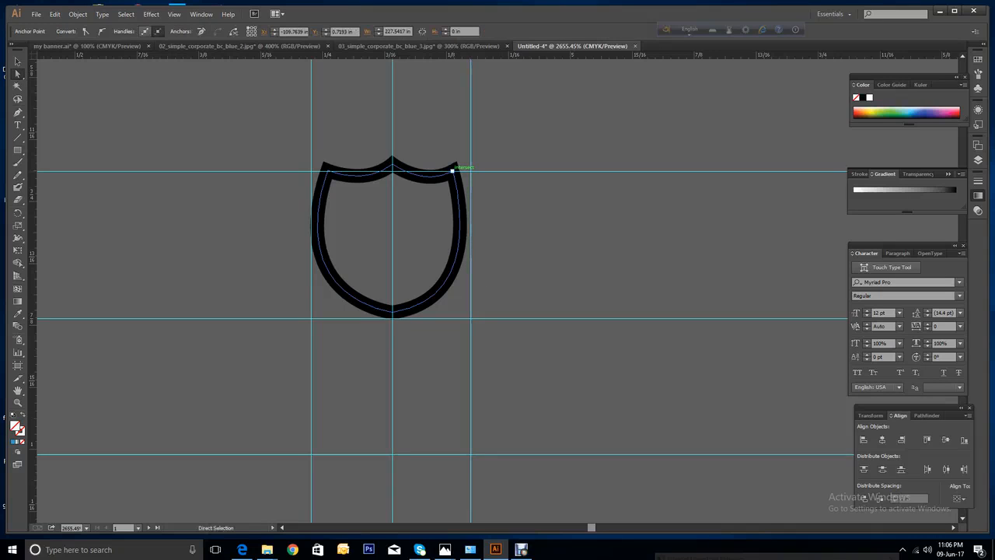
Adjust the horizontal guide along the shield's top.
{"action": "left_click_drag", "start_coordinate": [452, 169], "coordinate": [455, 171]}
{"action": "left_click", "coordinate": [453, 171]}
{"action": "left_click", "coordinate": [452, 171]}
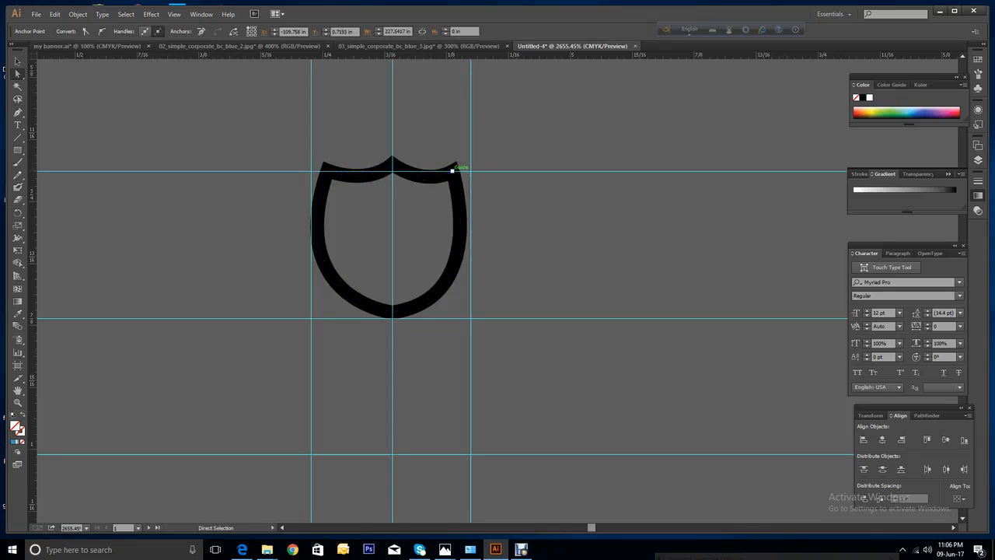
{"action": "left_click", "coordinate": [452, 171]}
{"action": "left_click_drag", "start_coordinate": [452, 171], "coordinate": [459, 171]}
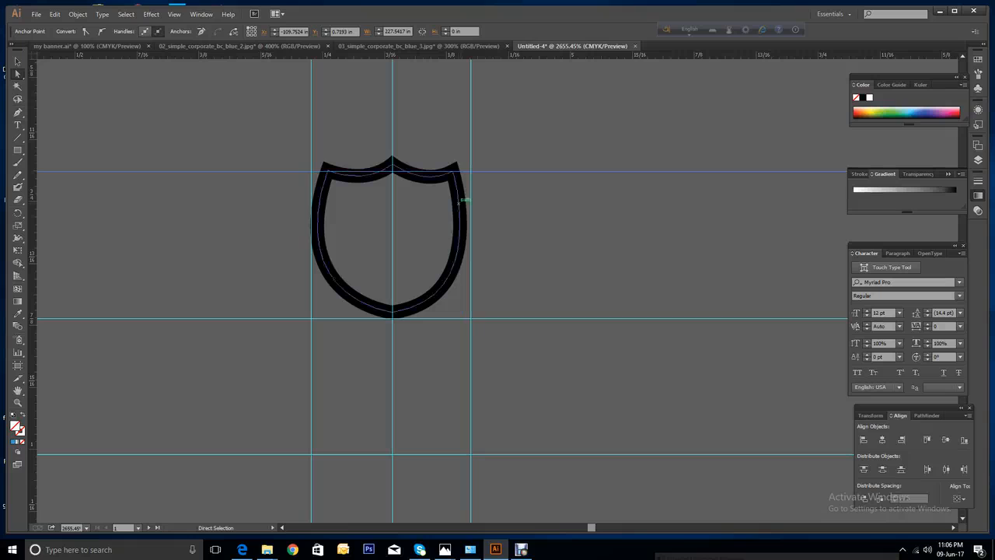
{"action": "left_click", "coordinate": [488, 240]}
Widen the shield's right and left curves evenly and add a horizontal guide across its middle.
{"action": "left_click", "coordinate": [453, 270]}
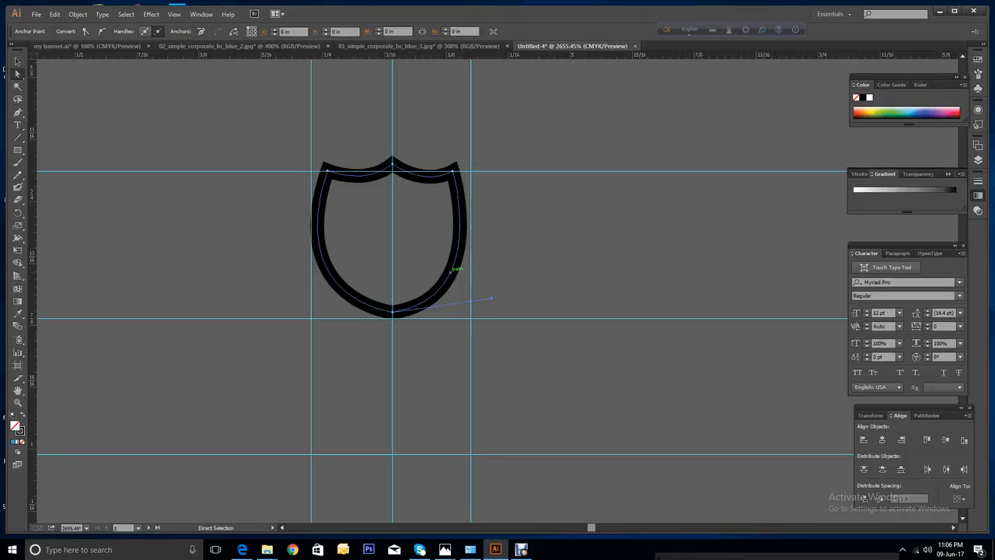
{"action": "left_click_drag", "start_coordinate": [491, 296], "coordinate": [512, 263]}
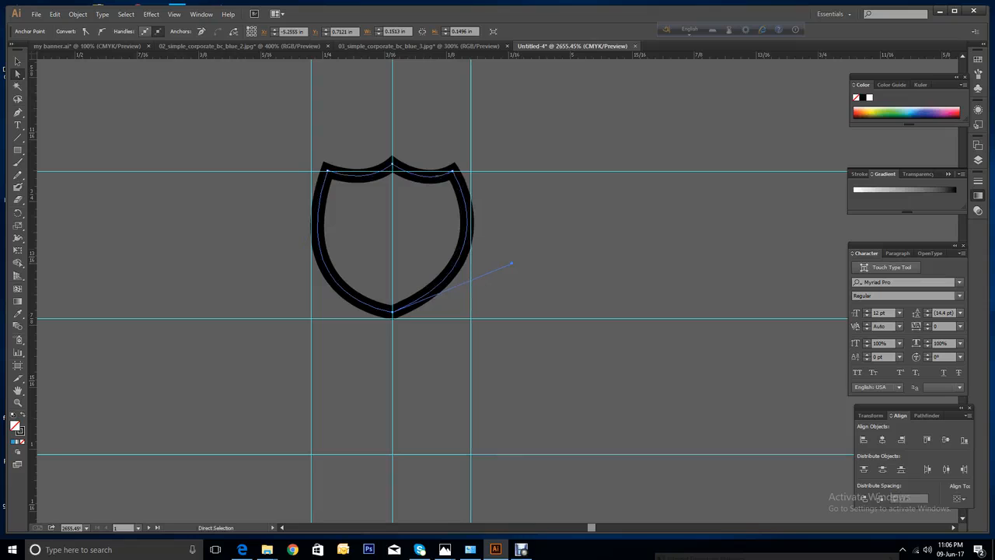
{"action": "left_click_drag", "start_coordinate": [460, 55], "coordinate": [461, 233]}
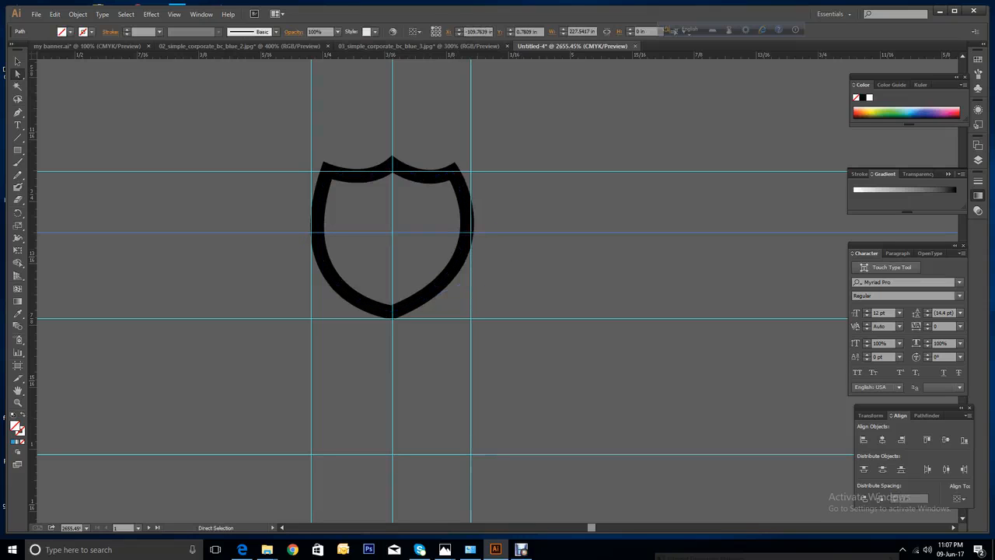
{"action": "left_click", "coordinate": [330, 272]}
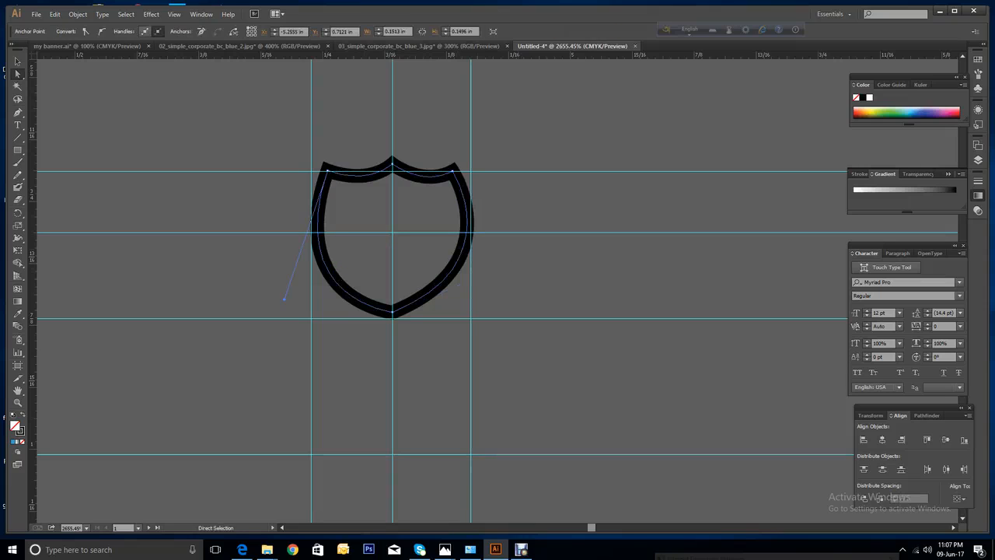
{"action": "left_click_drag", "start_coordinate": [285, 300], "coordinate": [272, 278]}
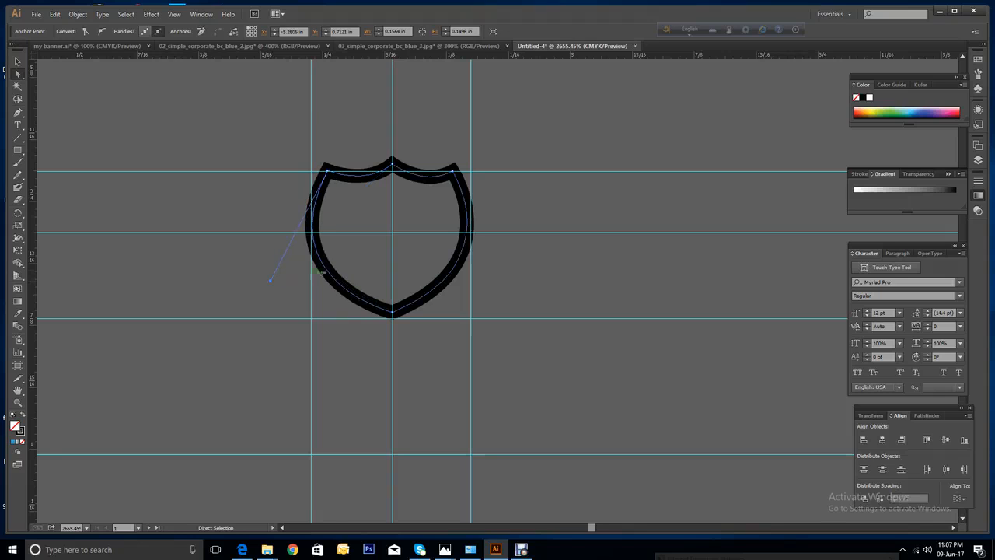
Select the whole shield and move it down and to the right.
{"action": "left_click", "coordinate": [17, 63]}
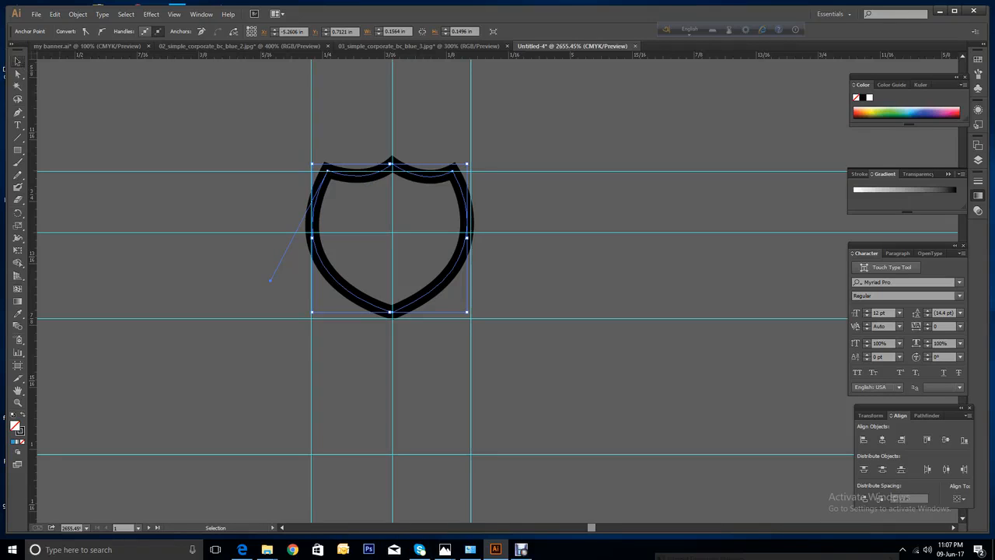
{"action": "left_click", "coordinate": [18, 60]}
{"action": "left_click_drag", "start_coordinate": [455, 267], "coordinate": [707, 416]}
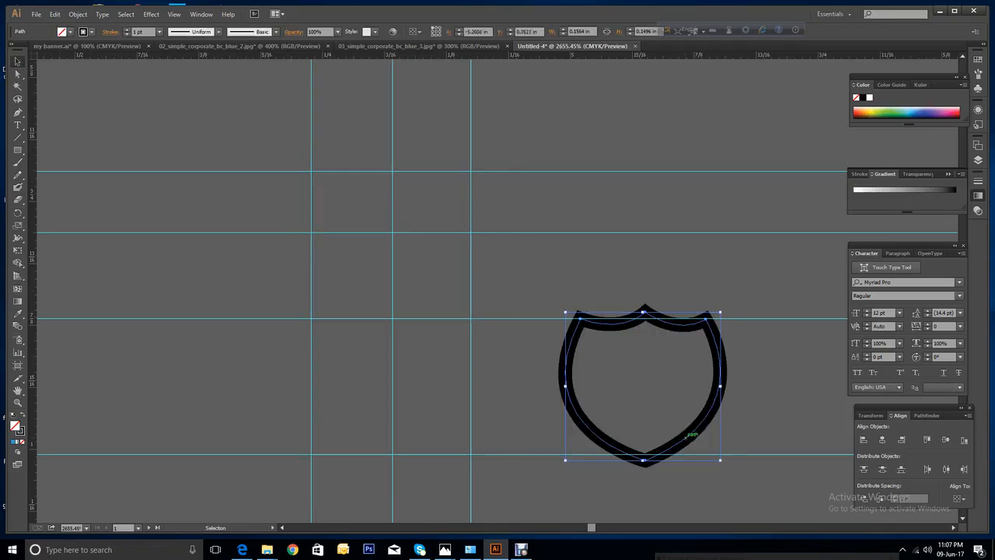
Zoom out and drag the shield onto the first card, between the two blue lines.
{"action": "key", "text": "a"}
{"action": "key", "text": "ctrl+minus"}
{"action": "key", "text": "ctrl+minus"}
{"action": "key", "text": "ctrl+minus"}
{"action": "key", "text": "ctrl+minus"}
{"action": "key", "text": "ctrl+minus"}
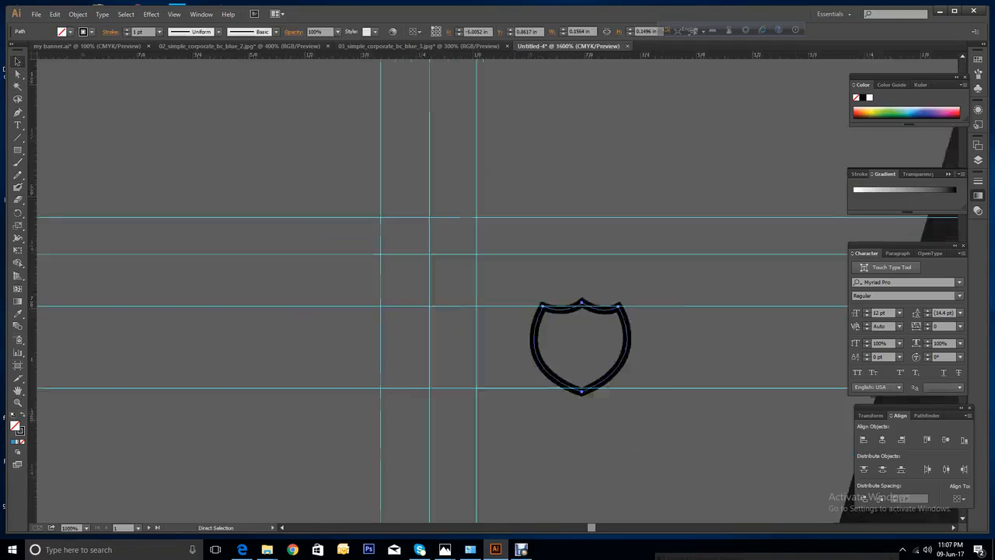
{"action": "key", "text": "ctrl+minus"}
{"action": "key", "text": "ctrl+minus"}
{"action": "key", "text": "ctrl+minus"}
{"action": "key", "text": "v"}
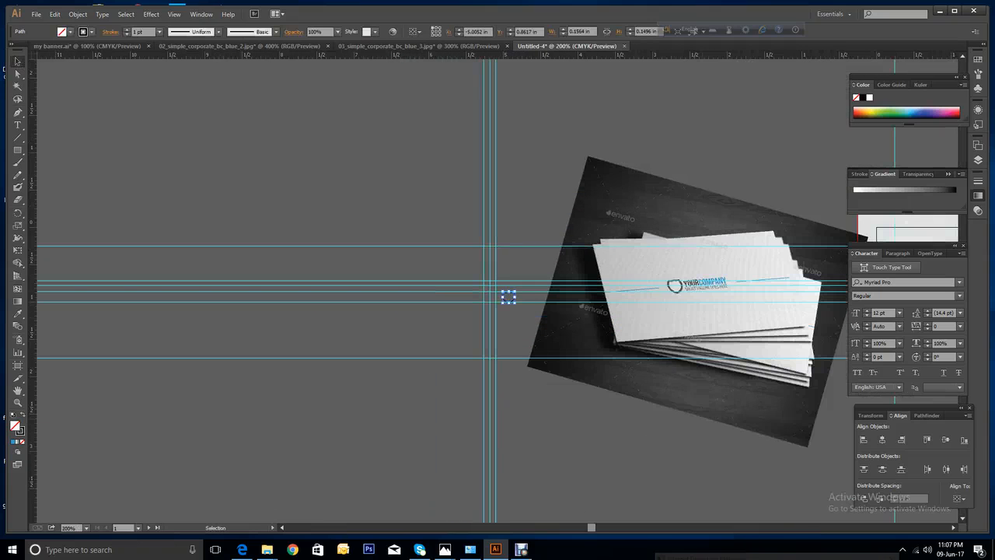
{"action": "left_click_drag", "start_coordinate": [591, 527], "coordinate": [616, 538]}
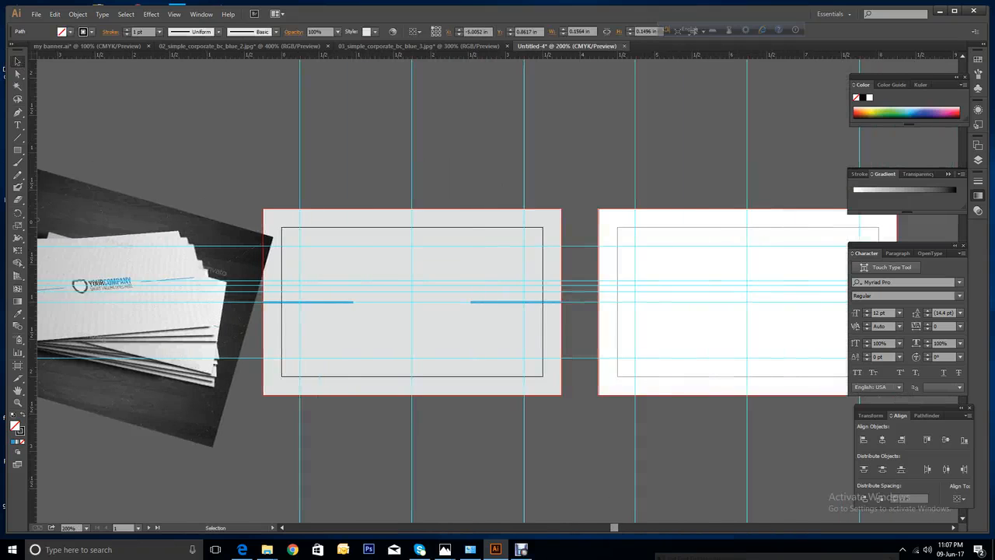
{"action": "left_click", "coordinate": [283, 528]}
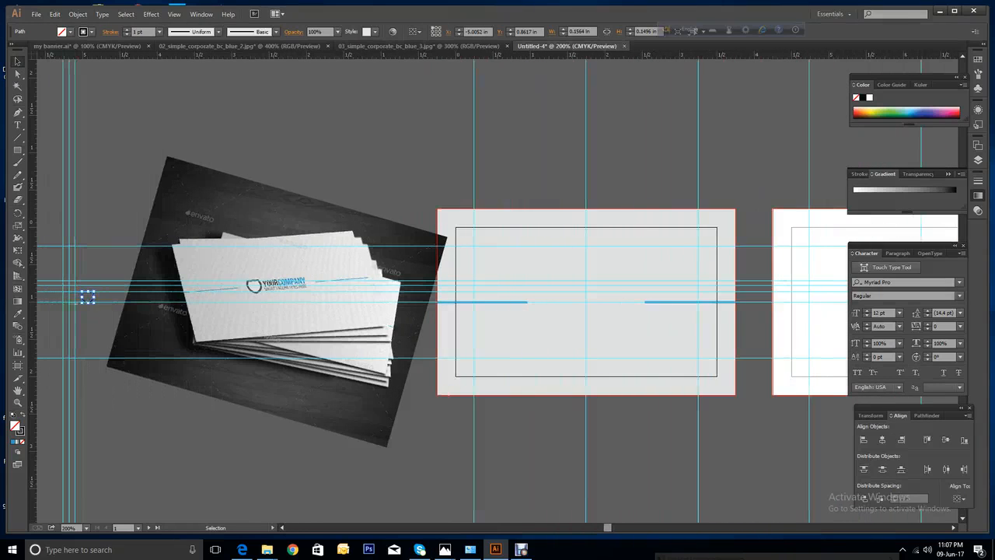
{"action": "left_click", "coordinate": [115, 302], "text": "shift"}
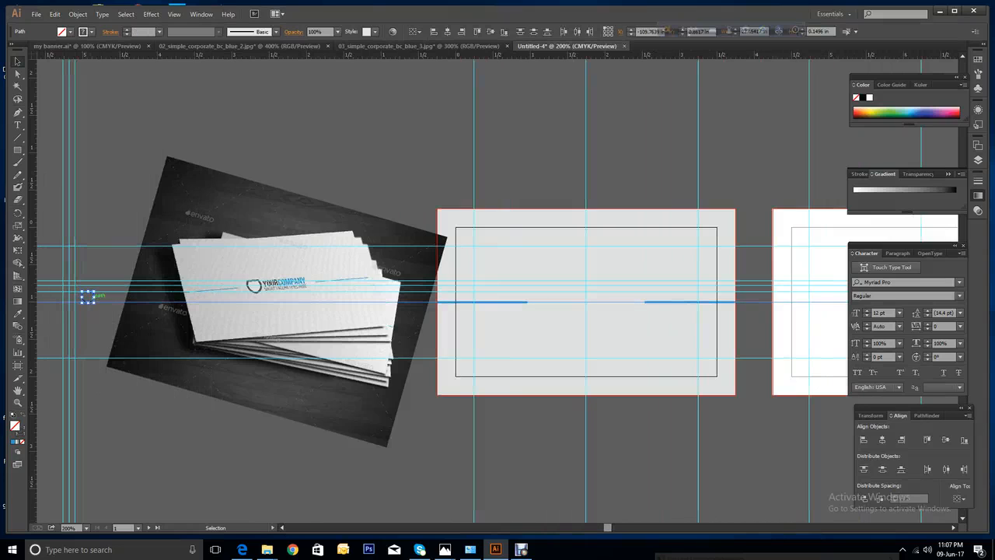
{"action": "left_click_drag", "start_coordinate": [85, 295], "coordinate": [546, 301]}
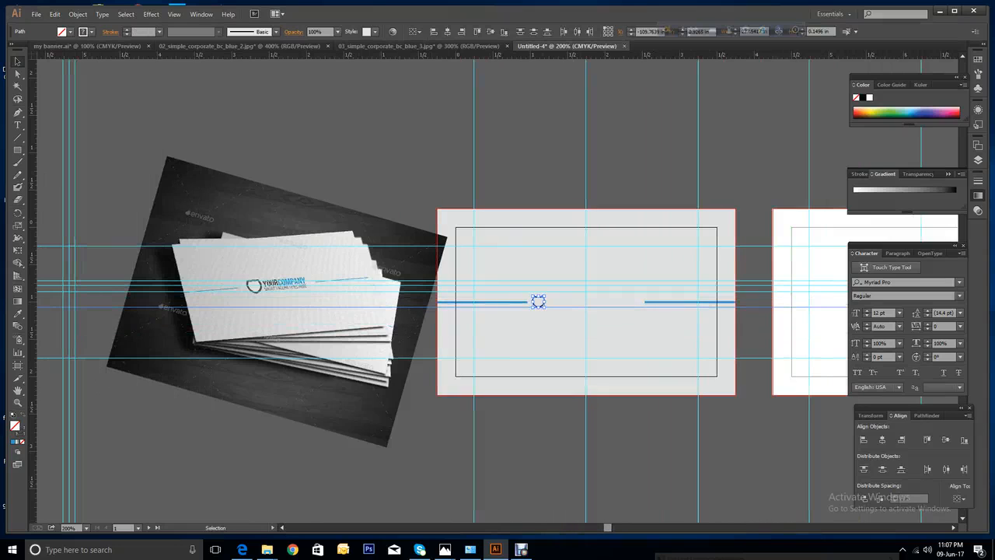
{"action": "key", "text": "ctrl+shift+a"}
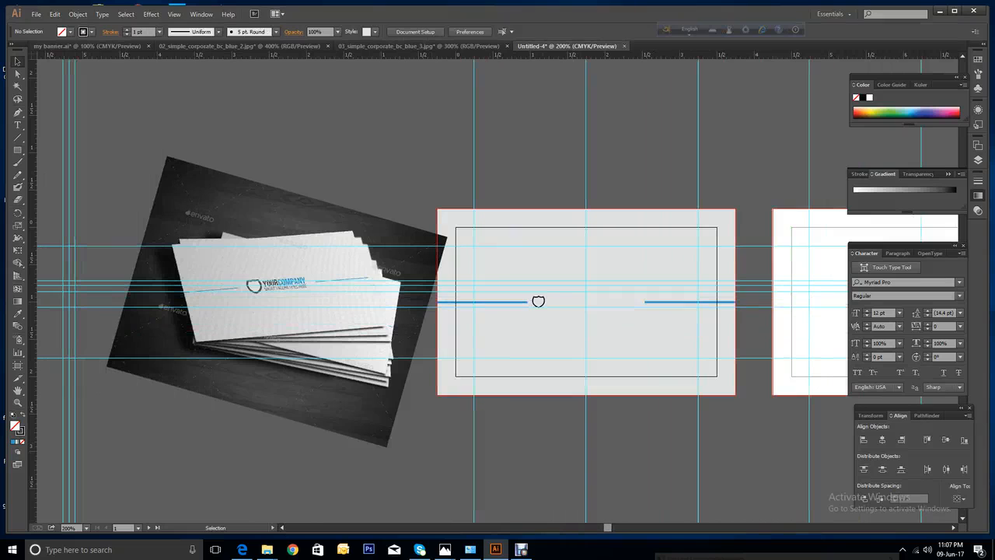
{"action": "left_click", "coordinate": [17, 402]}
Give the shield the mockup logo's dark grey with the Eyedropper and turn it into an outline.
{"action": "left_click_drag", "start_coordinate": [160, 181], "coordinate": [584, 371]}
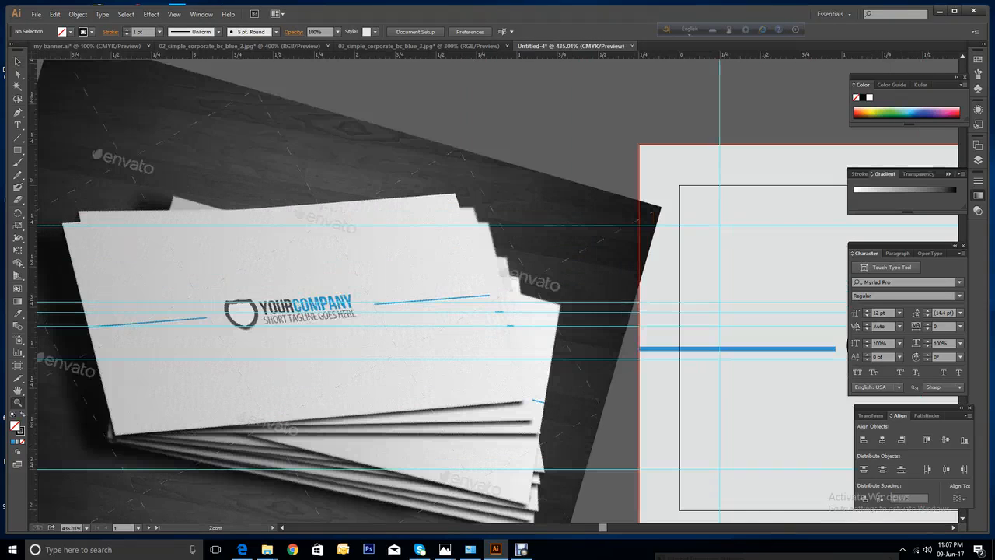
{"action": "left_click_drag", "start_coordinate": [602, 528], "coordinate": [607, 529]}
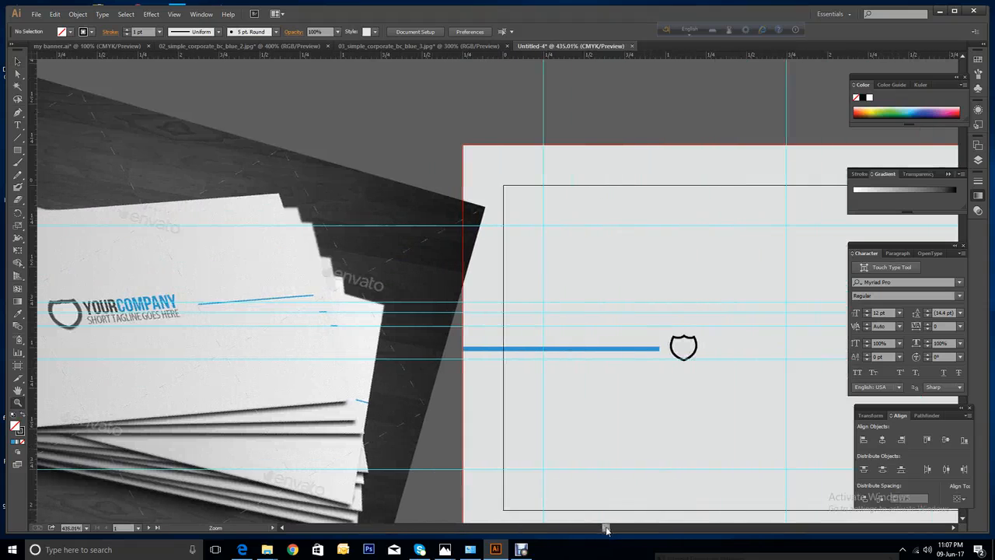
{"action": "left_click", "coordinate": [17, 62]}
{"action": "left_click", "coordinate": [679, 356]}
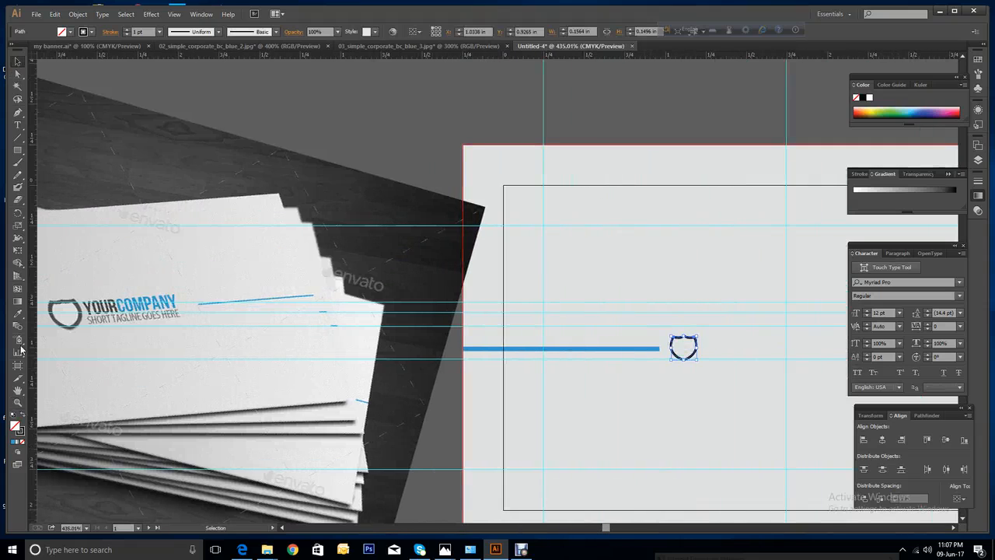
{"action": "left_click", "coordinate": [17, 315]}
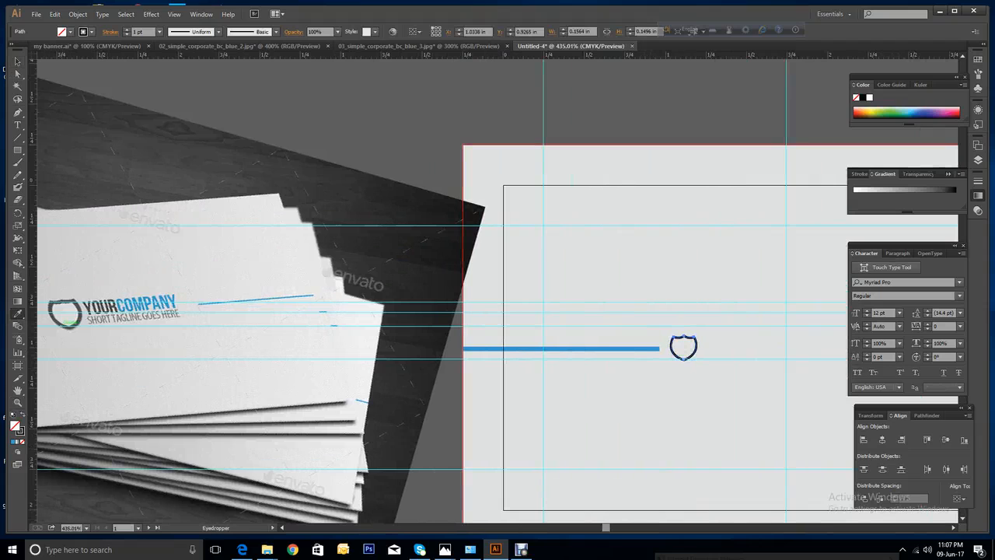
{"action": "left_click", "coordinate": [53, 314]}
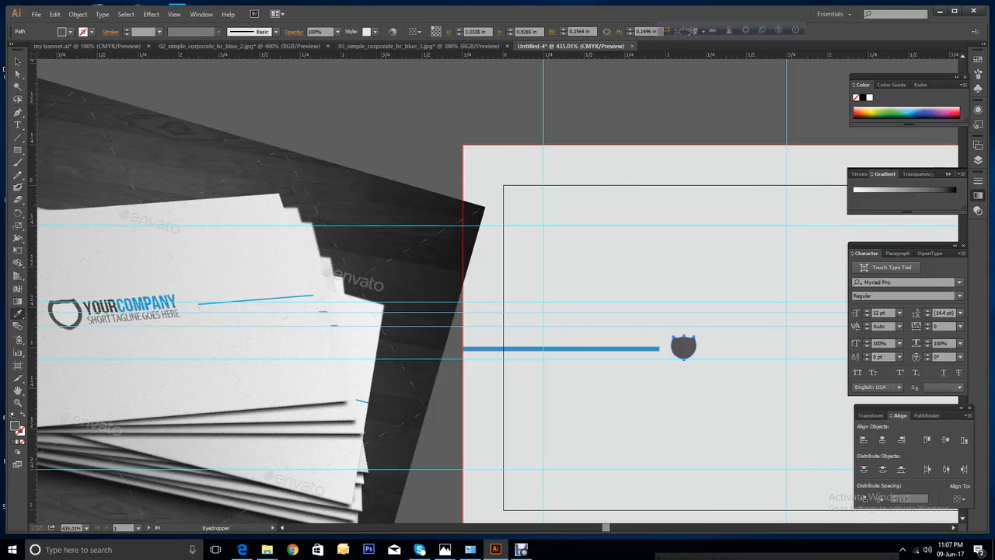
{"action": "key", "text": "v"}
{"action": "left_click", "coordinate": [22, 415]}
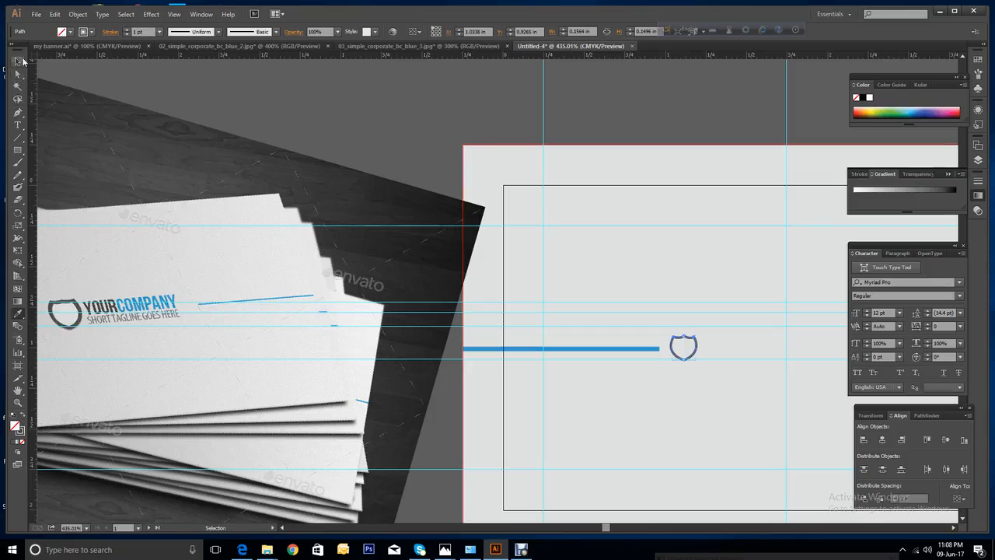
Enlarge the shield slightly to about 0.22 × 0.21 in.
{"action": "left_click", "coordinate": [23, 60]}
{"action": "left_click_drag", "start_coordinate": [603, 531], "coordinate": [609, 530]}
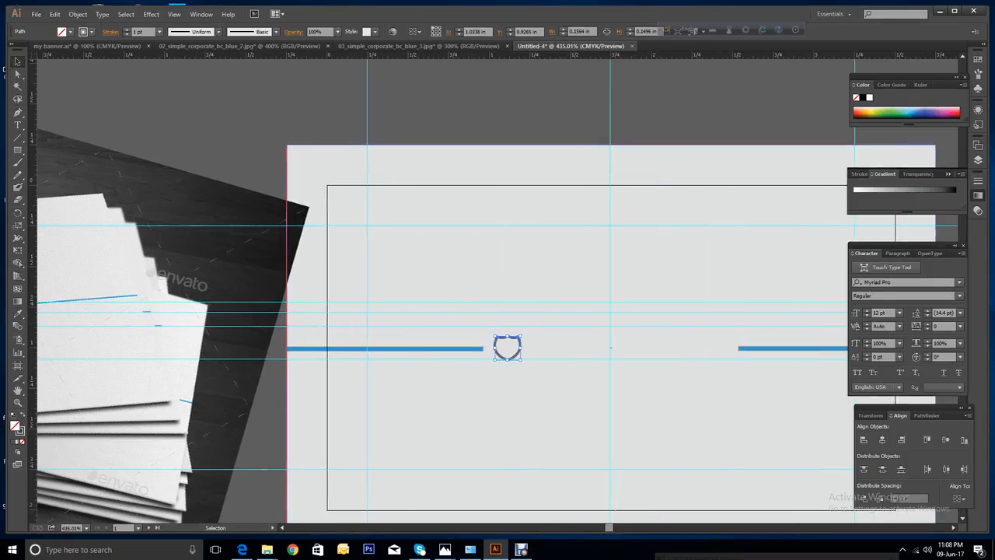
{"action": "left_click_drag", "start_coordinate": [521, 336], "coordinate": [535, 325]}
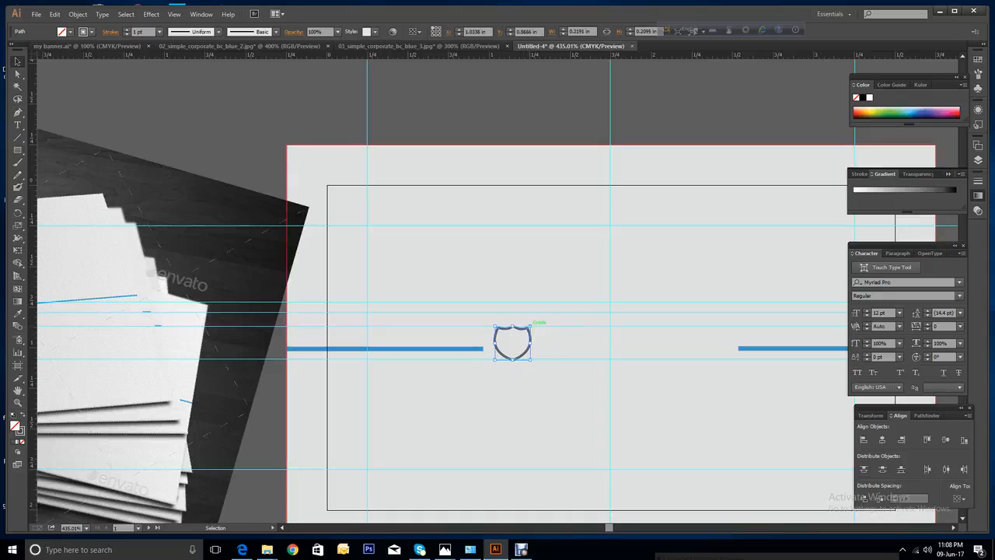
{"action": "left_click", "coordinate": [538, 327]}
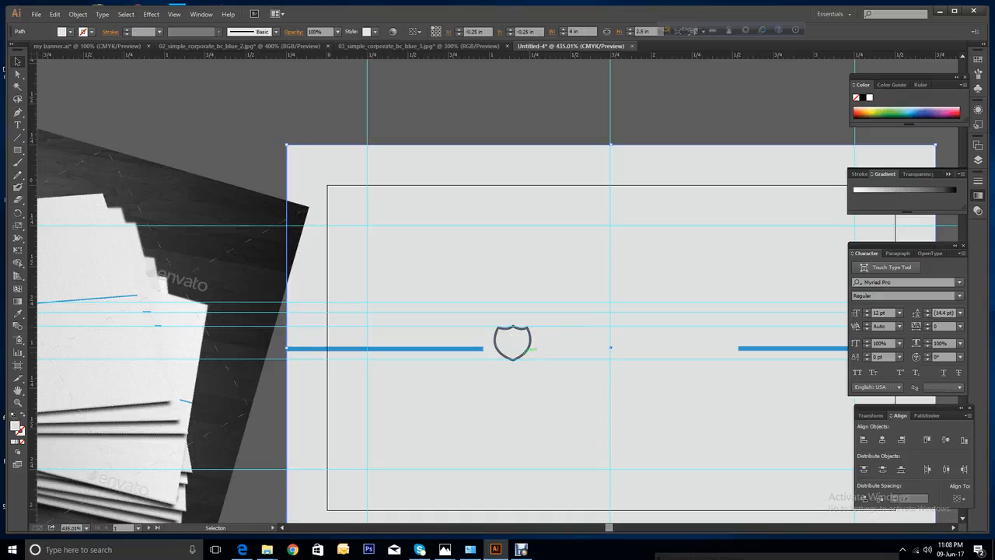
Try stretching and scaling the shield, undoing both to keep its original size.
{"action": "left_click", "coordinate": [530, 347]}
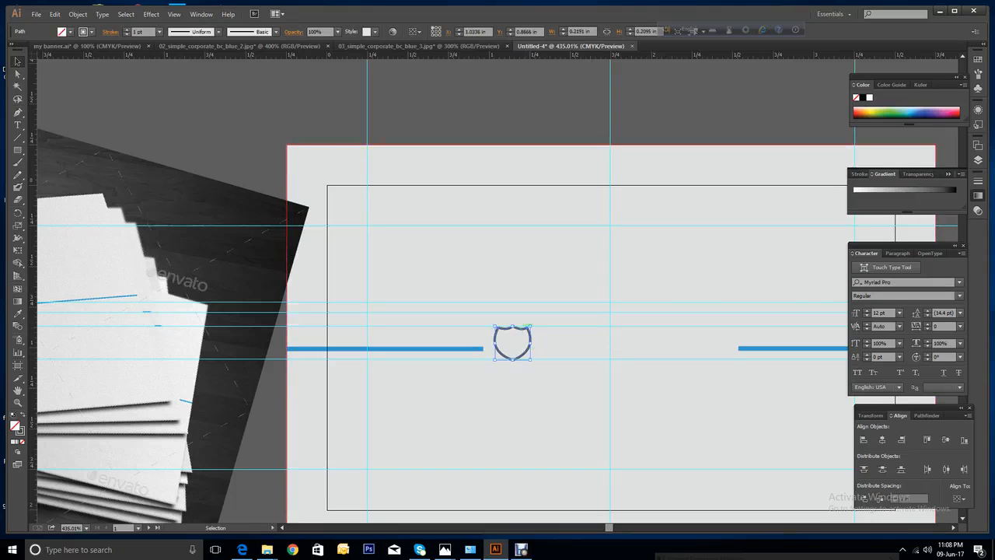
{"action": "left_click_drag", "start_coordinate": [531, 326], "coordinate": [580, 330]}
{"action": "right_click", "coordinate": [657, 237]}
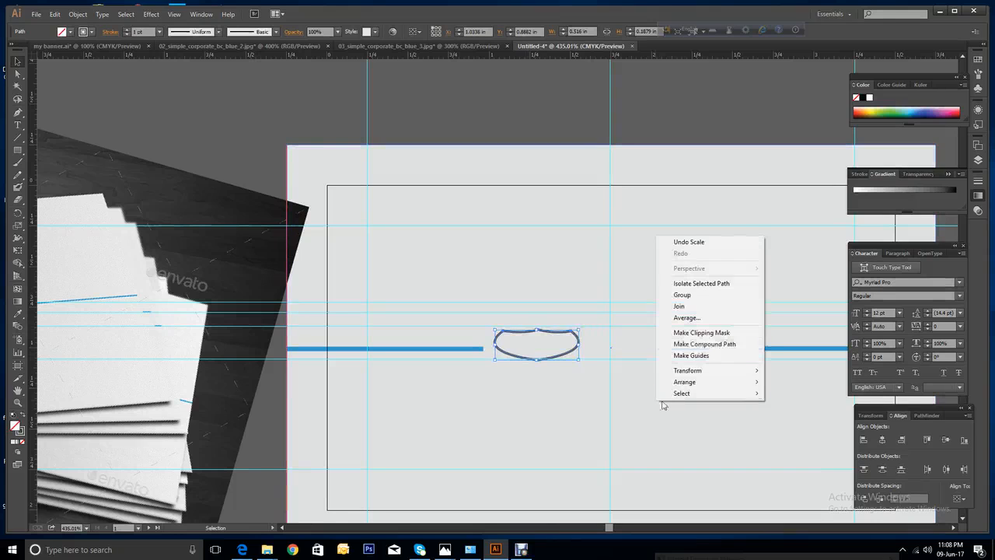
{"action": "left_click", "coordinate": [698, 244]}
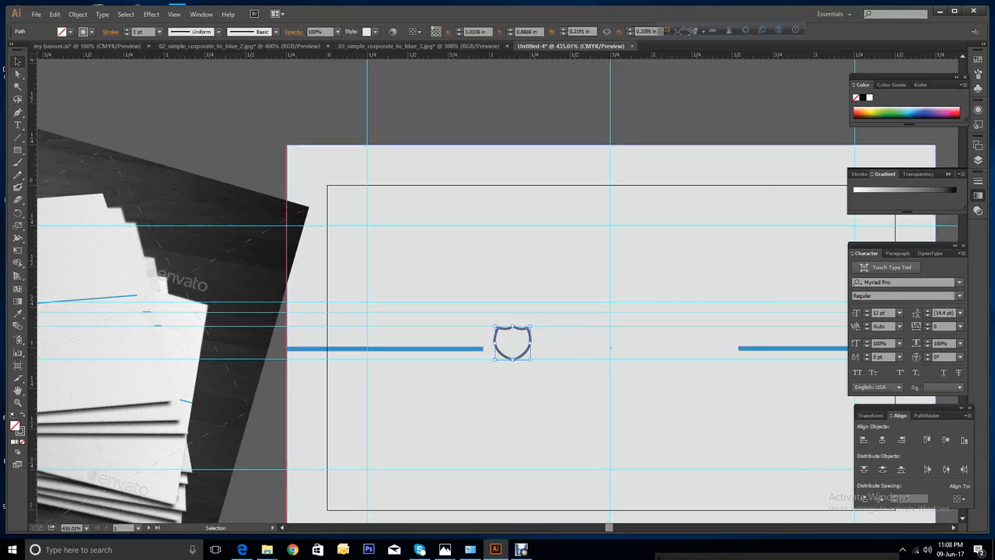
{"action": "left_click_drag", "start_coordinate": [535, 324], "coordinate": [550, 309]}
{"action": "right_click", "coordinate": [675, 227]}
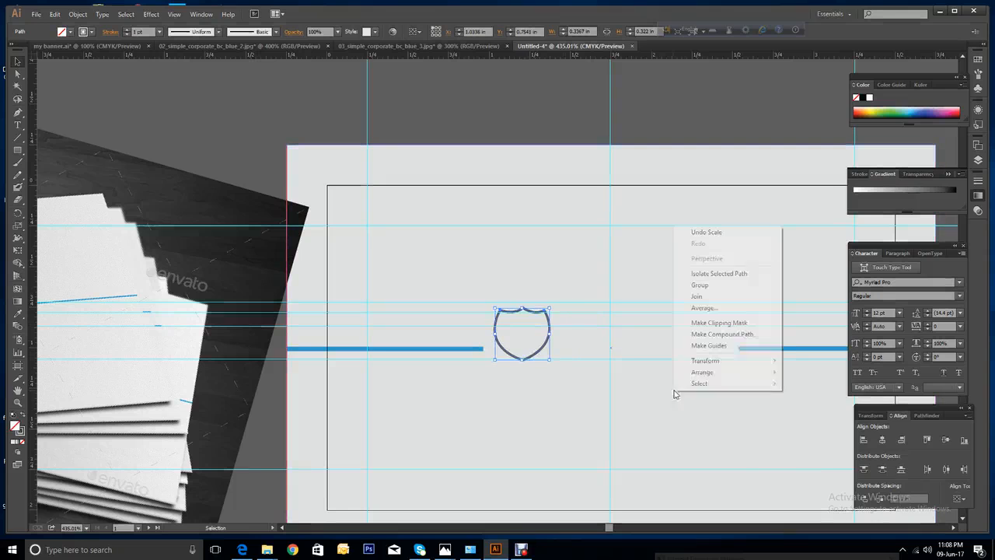
{"action": "left_click", "coordinate": [736, 233]}
Nudge a horizontal guide slightly lower.
{"action": "left_click", "coordinate": [725, 242]}
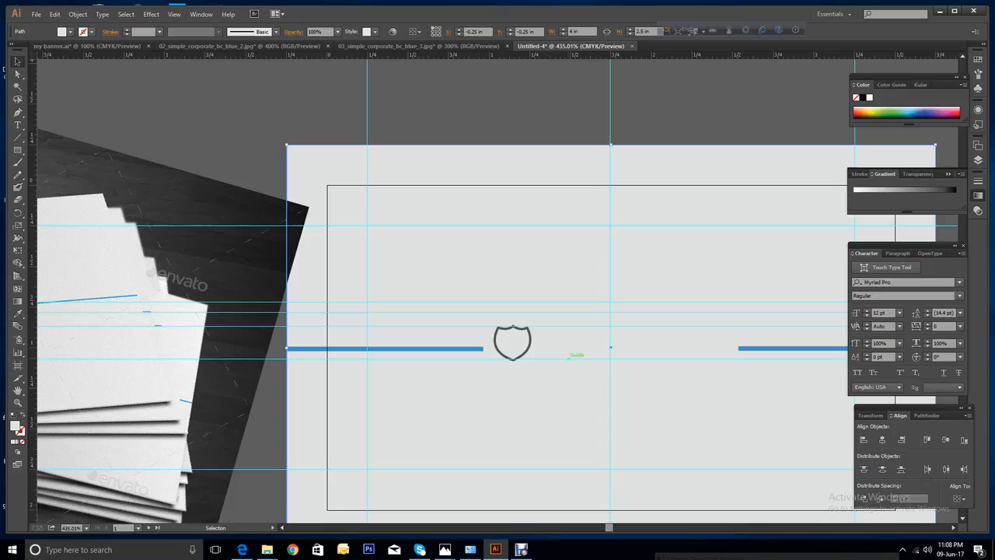
{"action": "left_click_drag", "start_coordinate": [569, 359], "coordinate": [577, 364]}
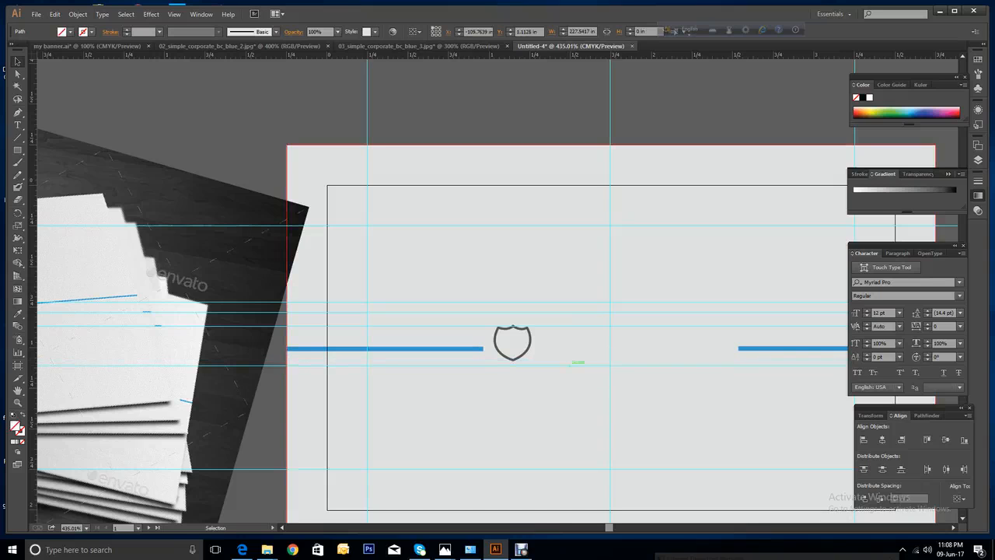
{"action": "left_click", "coordinate": [496, 344]}
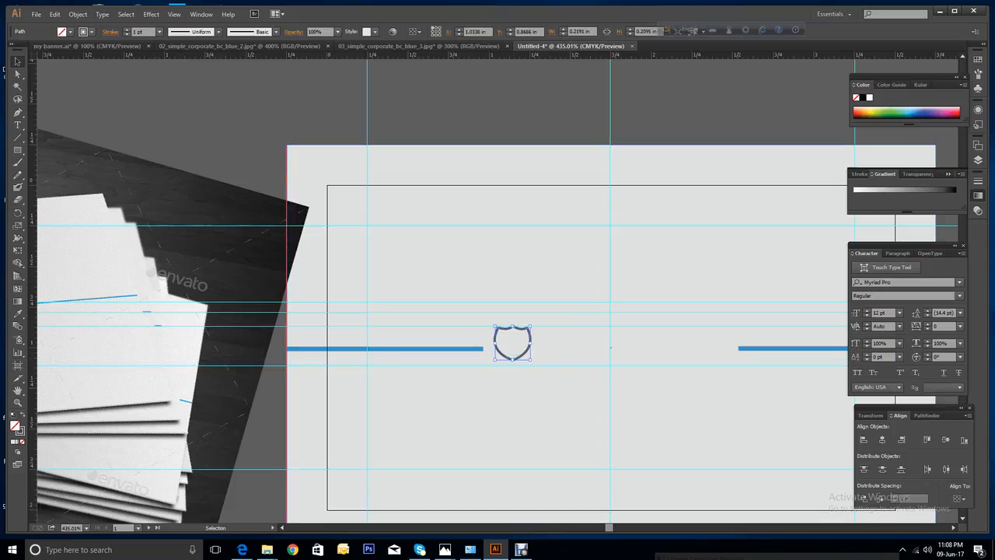
Vertically centre the left blue line and shield, undoing an accidental horizontal alignment.
{"action": "left_click", "coordinate": [476, 349]}
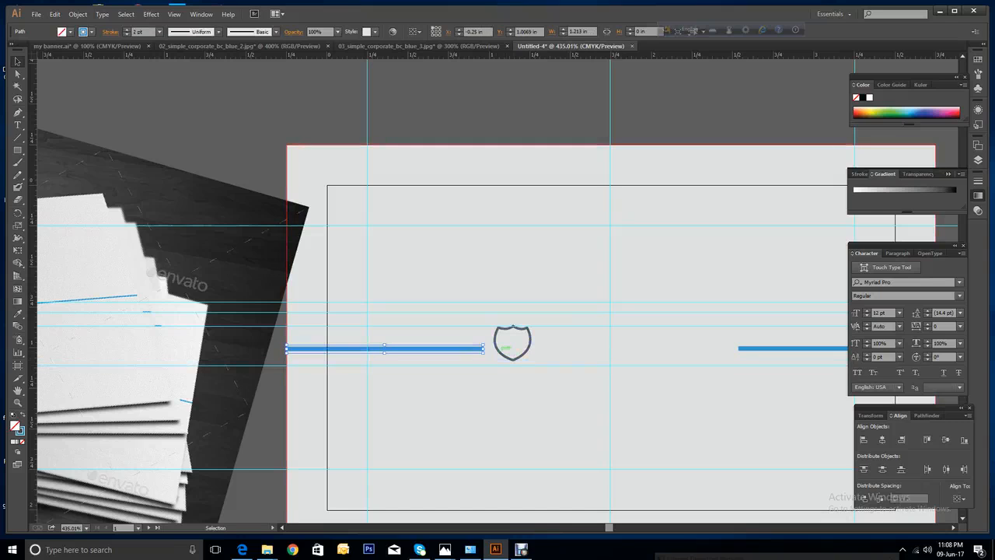
{"action": "left_click", "coordinate": [496, 343], "text": "shift"}
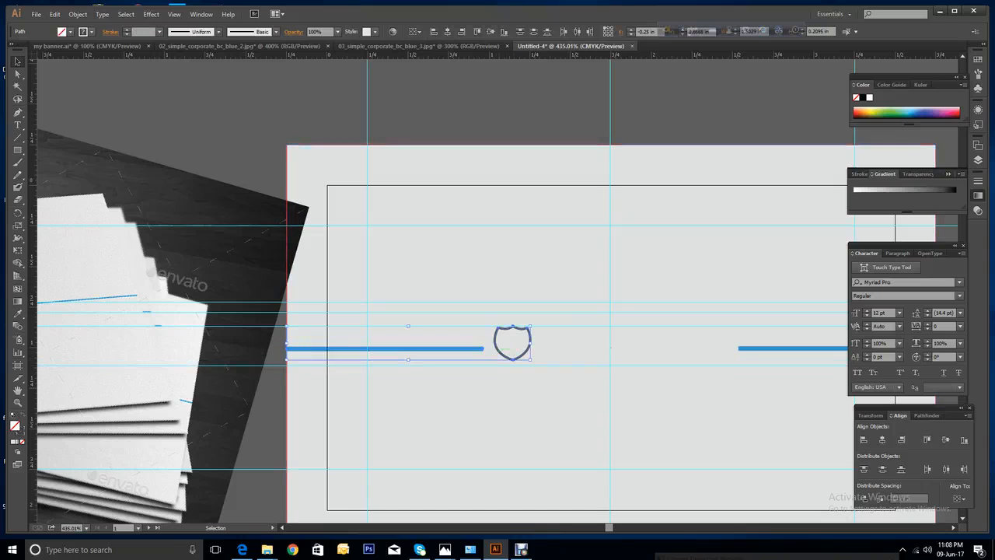
{"action": "left_click", "coordinate": [451, 36]}
{"action": "right_click", "coordinate": [510, 101]}
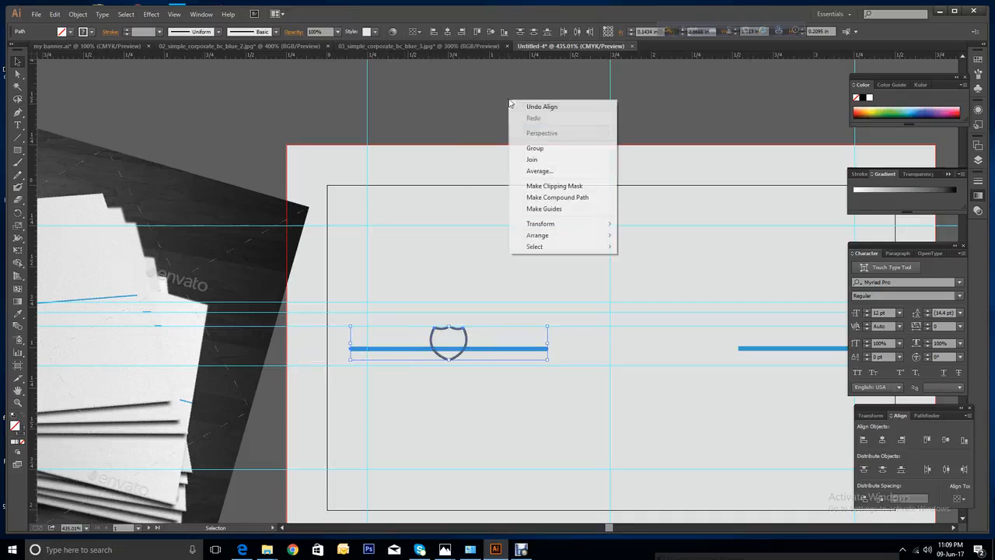
{"action": "left_click", "coordinate": [519, 106]}
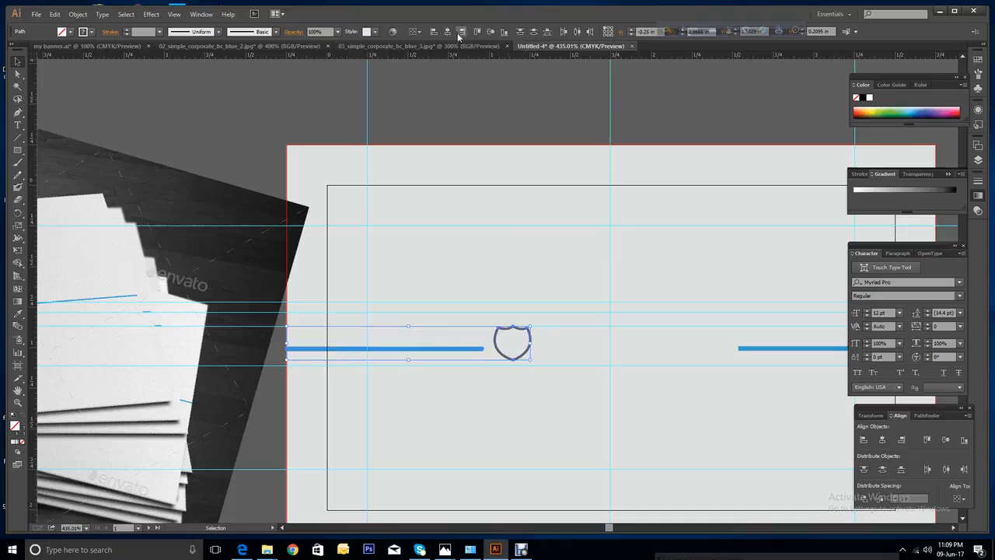
{"action": "left_click", "coordinate": [489, 32]}
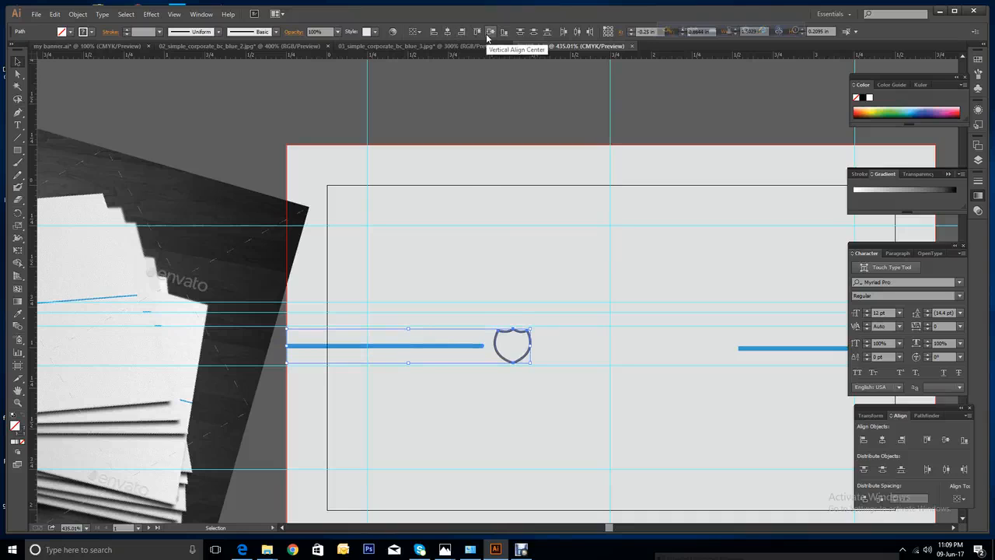
Move a horizontal guide up onto the left blue line's centre.
{"action": "left_click", "coordinate": [514, 265]}
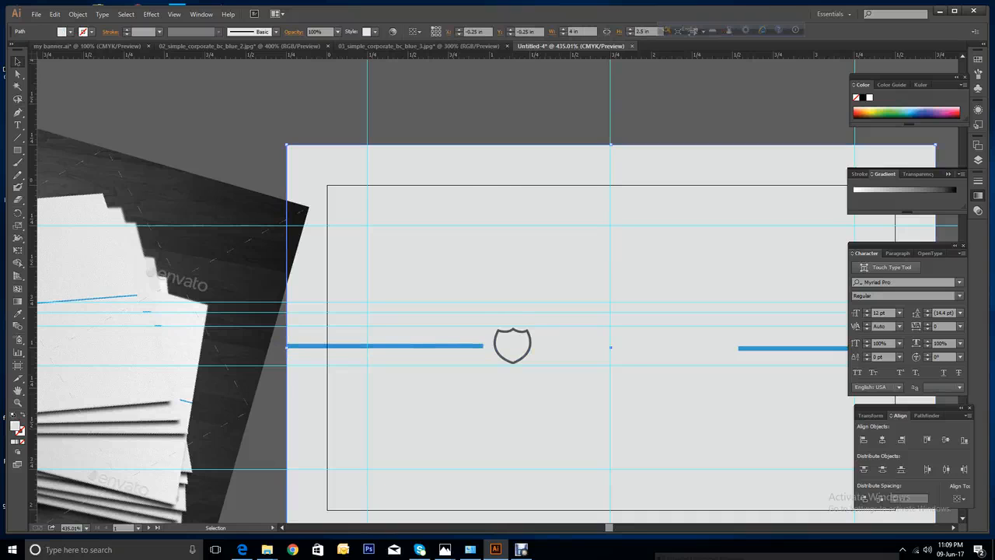
{"action": "left_click_drag", "start_coordinate": [622, 364], "coordinate": [622, 347]}
{"action": "key", "text": "ctrl+shift+a"}
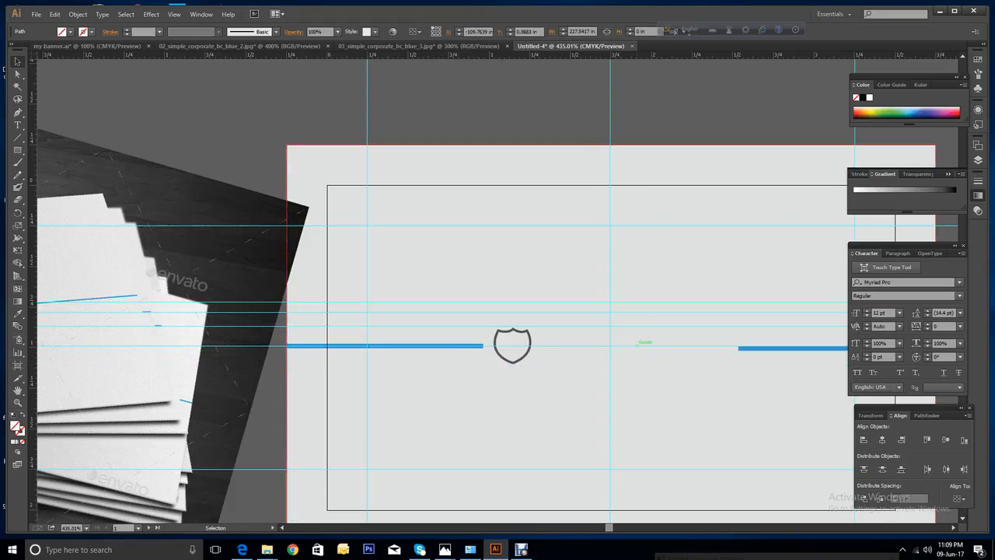
{"action": "left_click", "coordinate": [616, 347]}
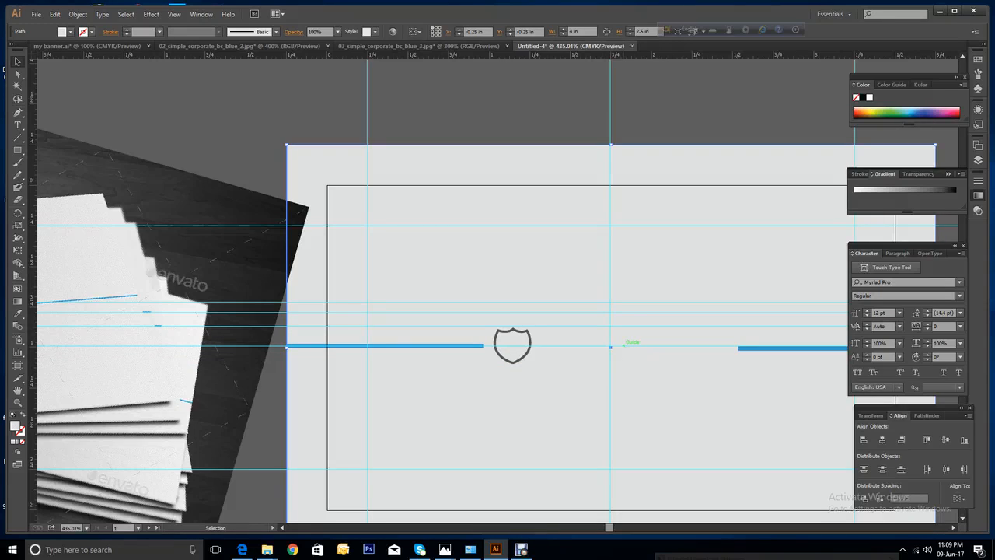
Nudge the left blue line and shield logo down one arrow-key step together.
{"action": "left_click_drag", "start_coordinate": [624, 346], "coordinate": [624, 348]}
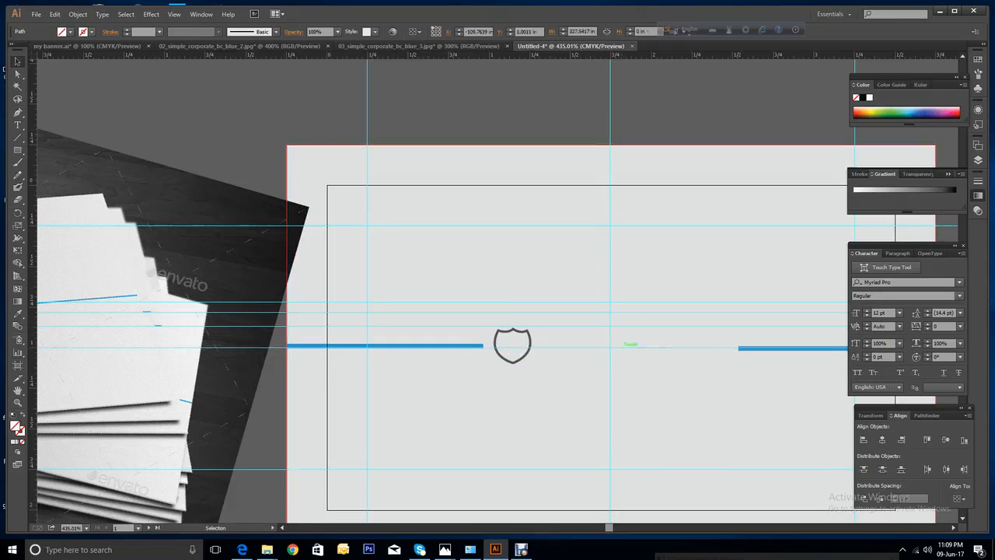
{"action": "left_click", "coordinate": [626, 367]}
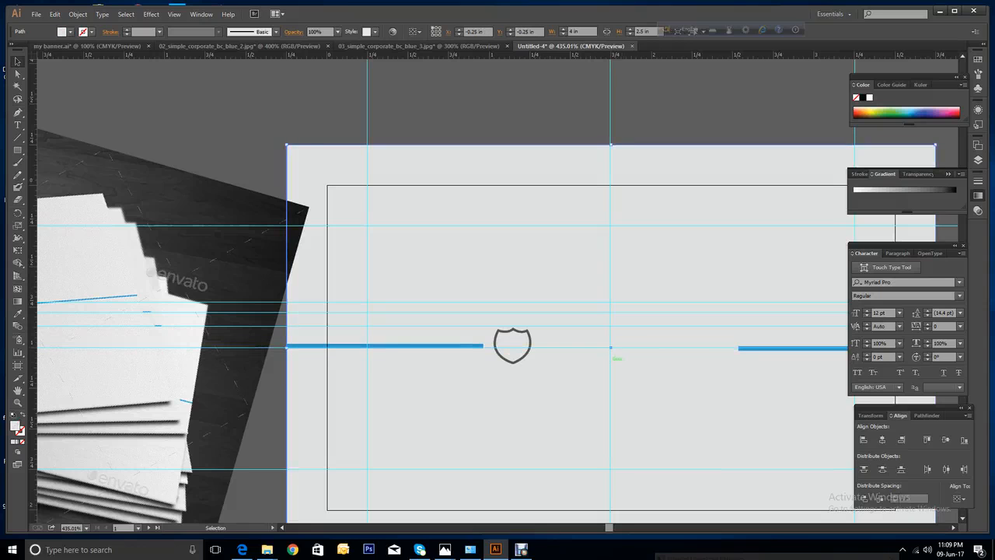
{"action": "left_click", "coordinate": [455, 345]}
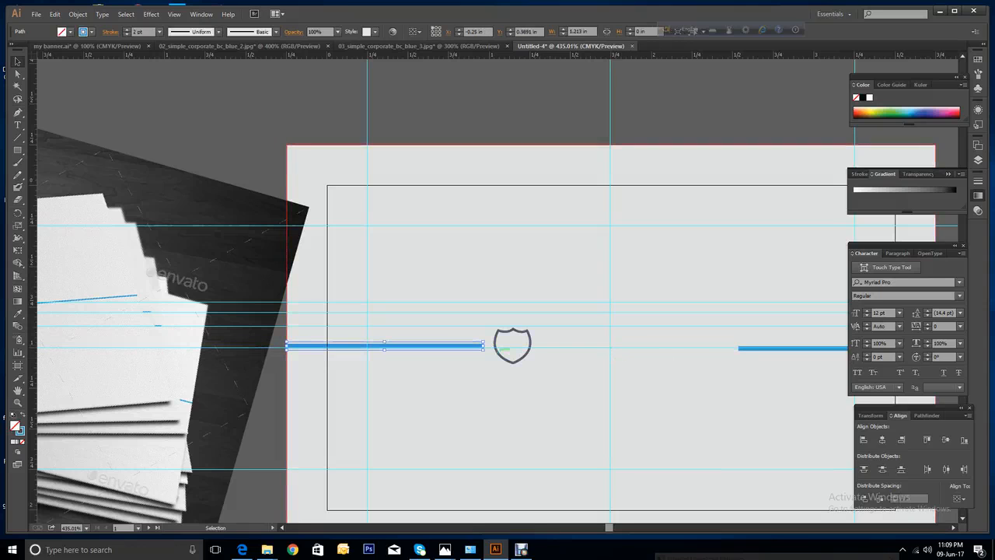
{"action": "left_click", "coordinate": [496, 346]}
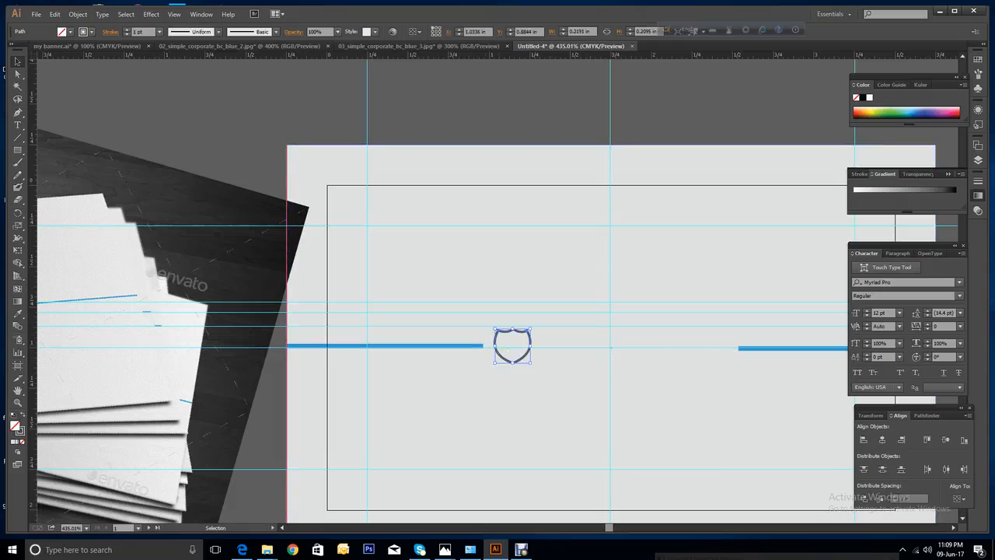
{"action": "left_click", "coordinate": [467, 344], "text": "shift"}
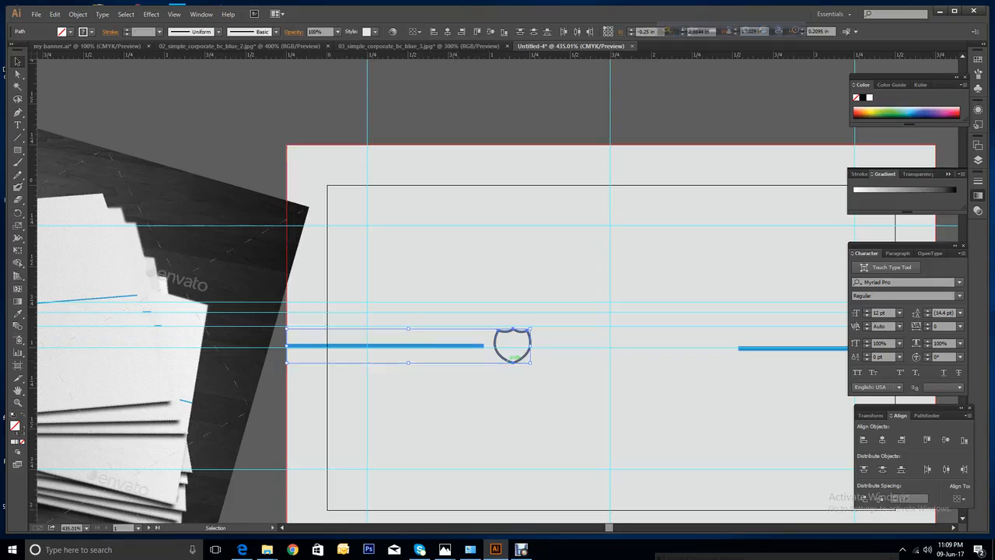
{"action": "key", "text": "Down"}
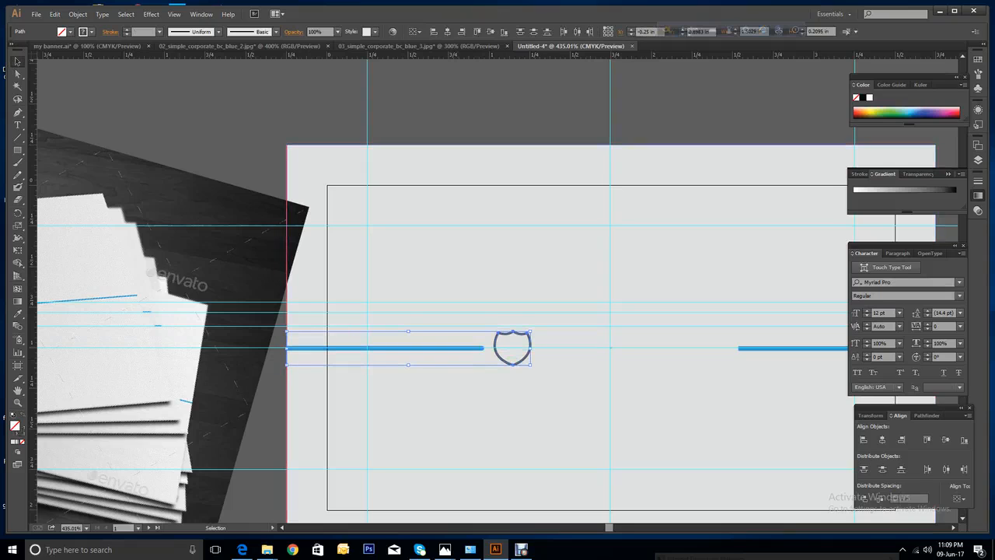
{"action": "left_click", "coordinate": [467, 272]}
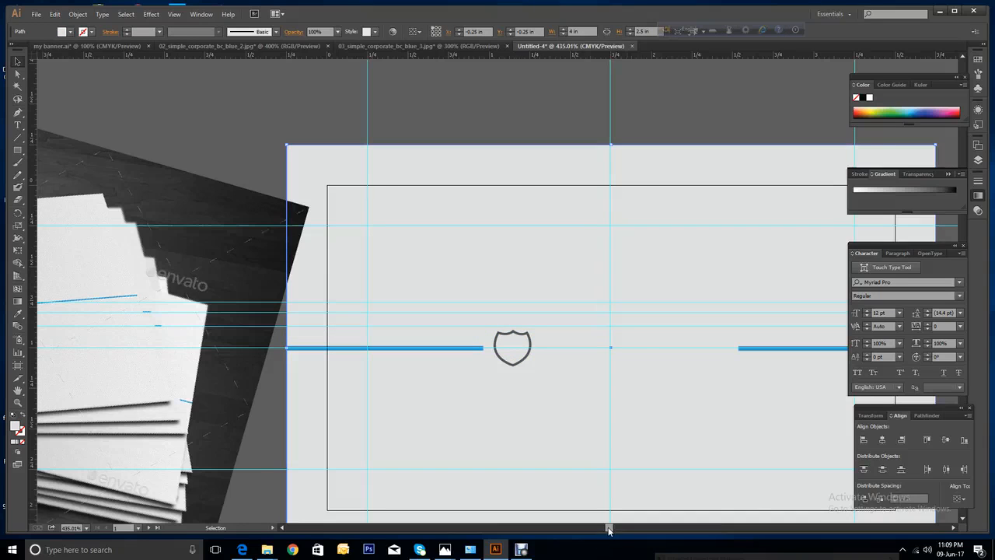
{"action": "left_click_drag", "start_coordinate": [609, 528], "coordinate": [601, 528]}
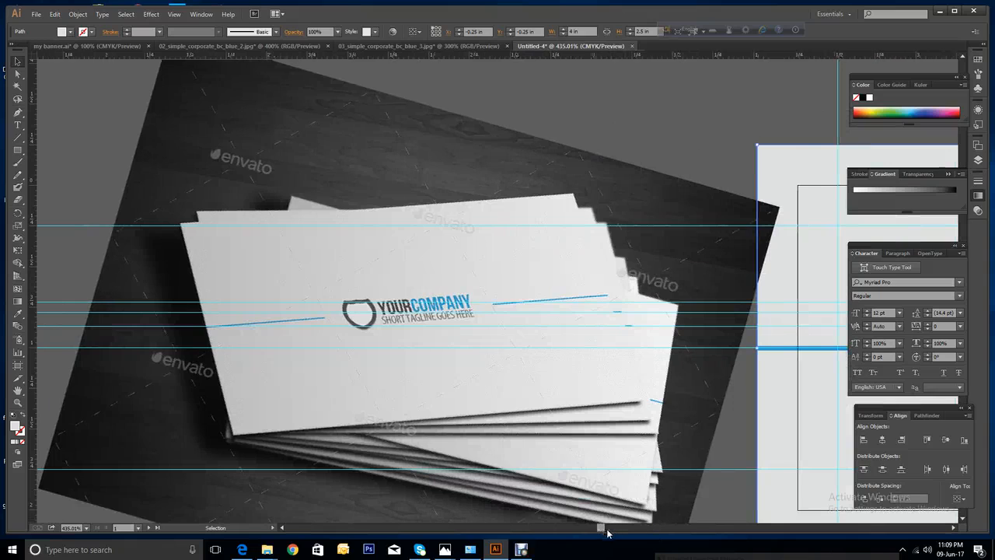
{"action": "left_click_drag", "start_coordinate": [600, 529], "coordinate": [609, 529]}
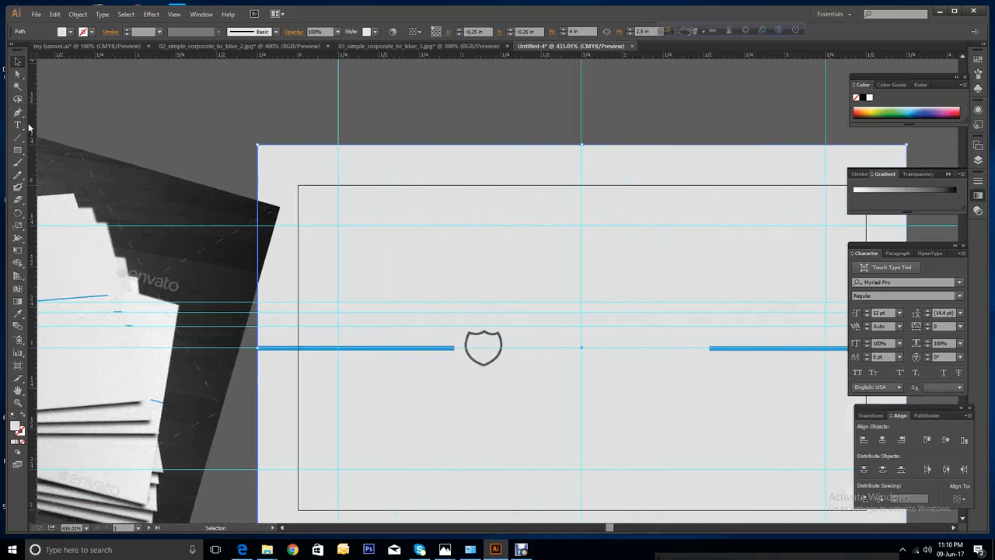
Type 'your company' above the shield and set it to All Caps.
{"action": "left_click", "coordinate": [18, 125]}
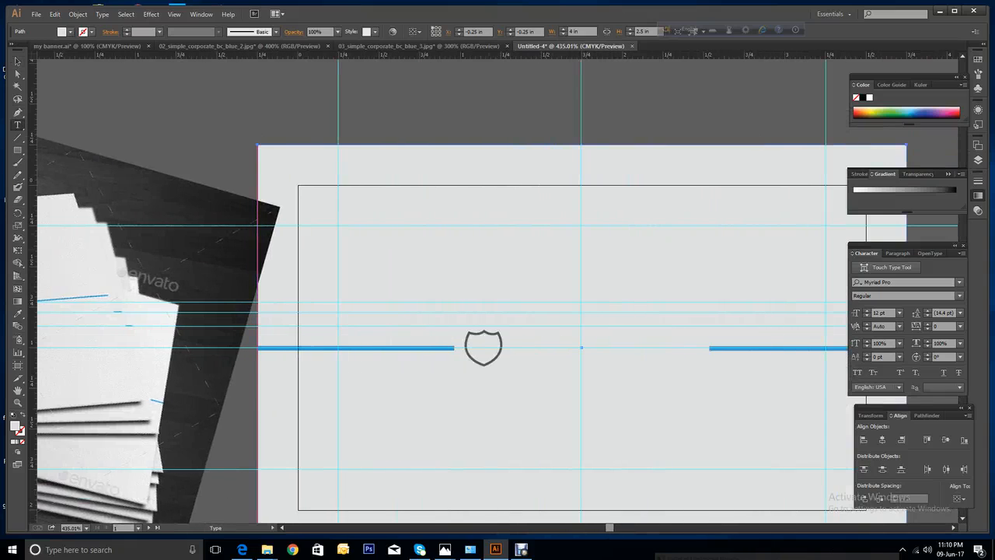
{"action": "left_click", "coordinate": [490, 245]}
{"action": "type", "text": "y"}
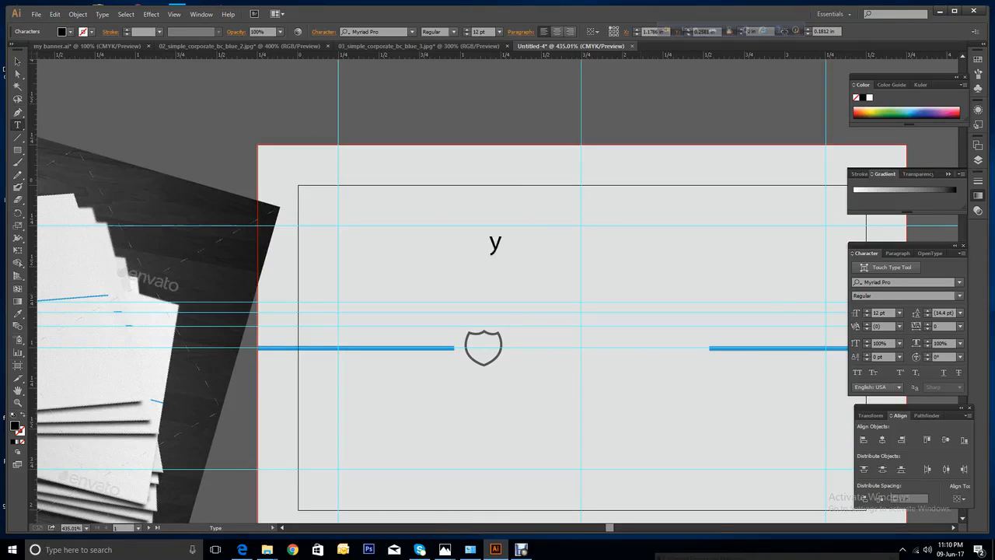
{"action": "type", "text": "our"}
{"action": "left_click_drag", "start_coordinate": [611, 527], "coordinate": [608, 529]}
{"action": "type", "text": "C"}
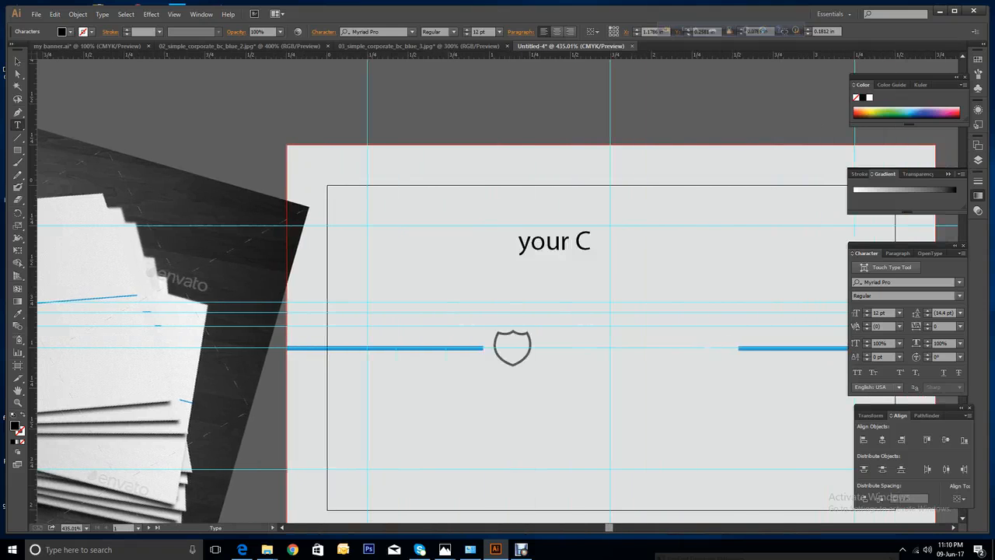
{"action": "key", "text": "BackSpace"}
{"action": "type", "text": "company"}
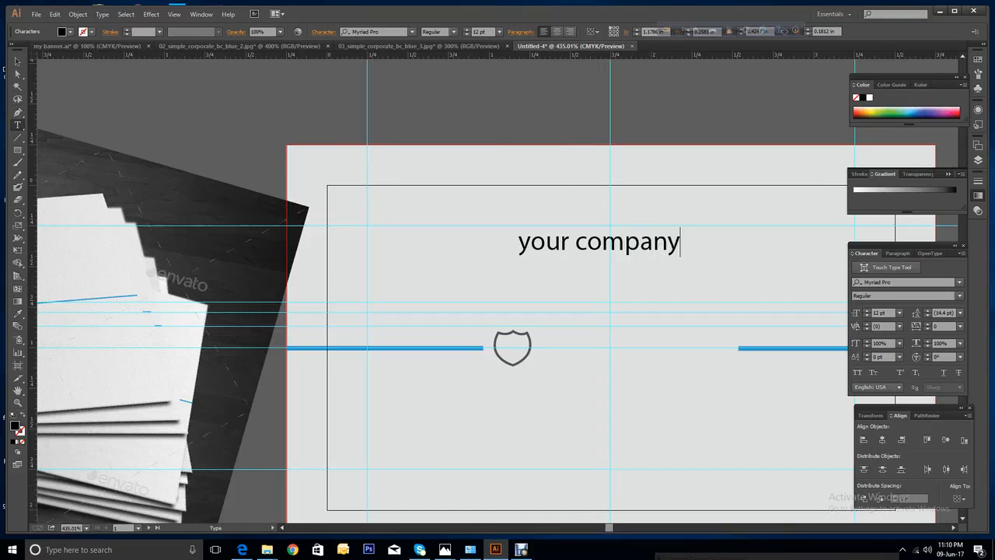
{"action": "key", "text": "Escape"}
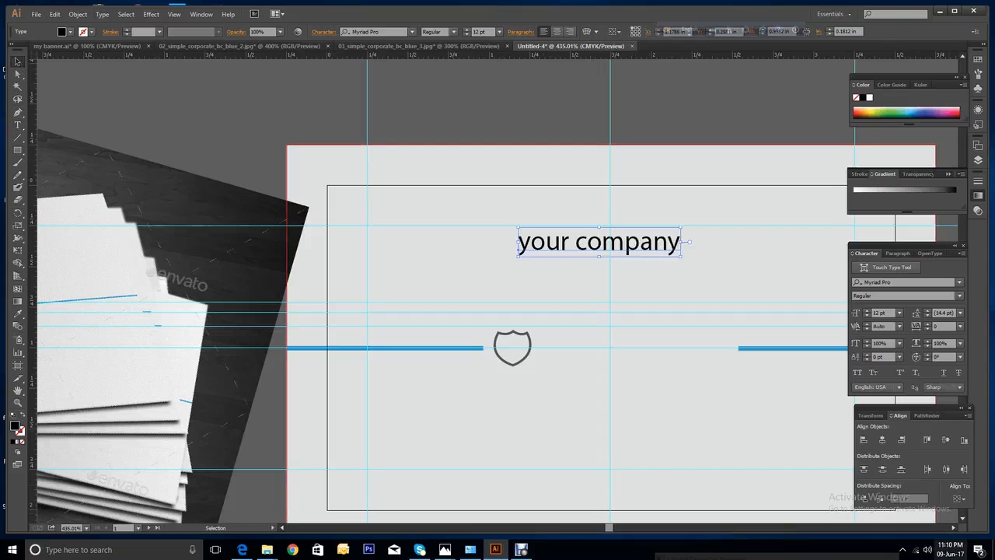
{"action": "left_click", "coordinate": [857, 373]}
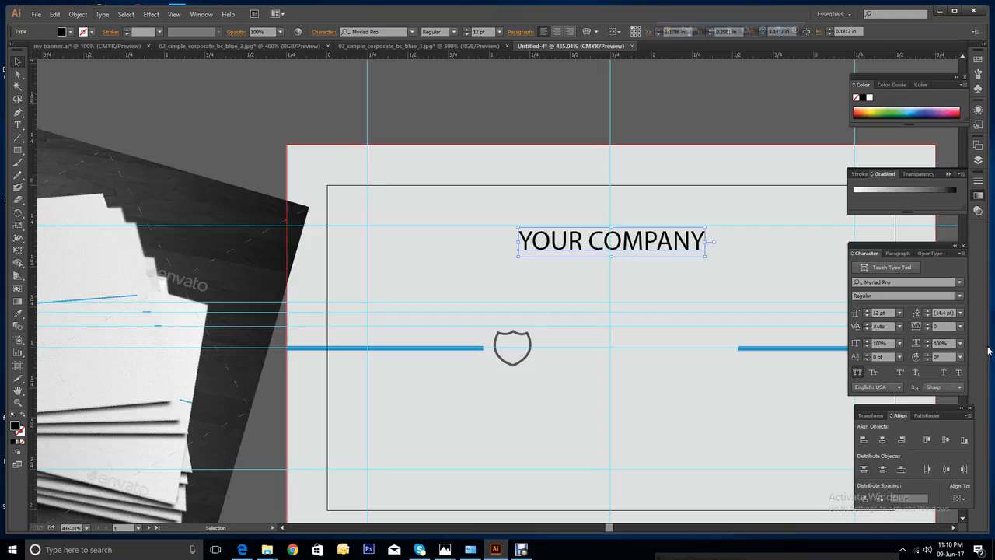
Search 'robo' in the font list and apply Roboto Bold to the heading.
{"action": "left_click", "coordinate": [957, 284]}
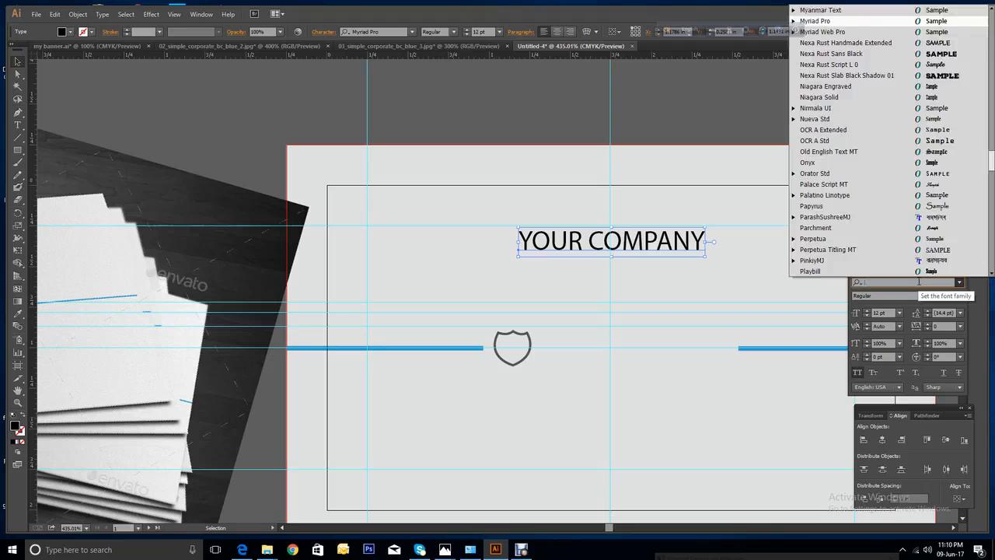
{"action": "type", "text": "roboto"}
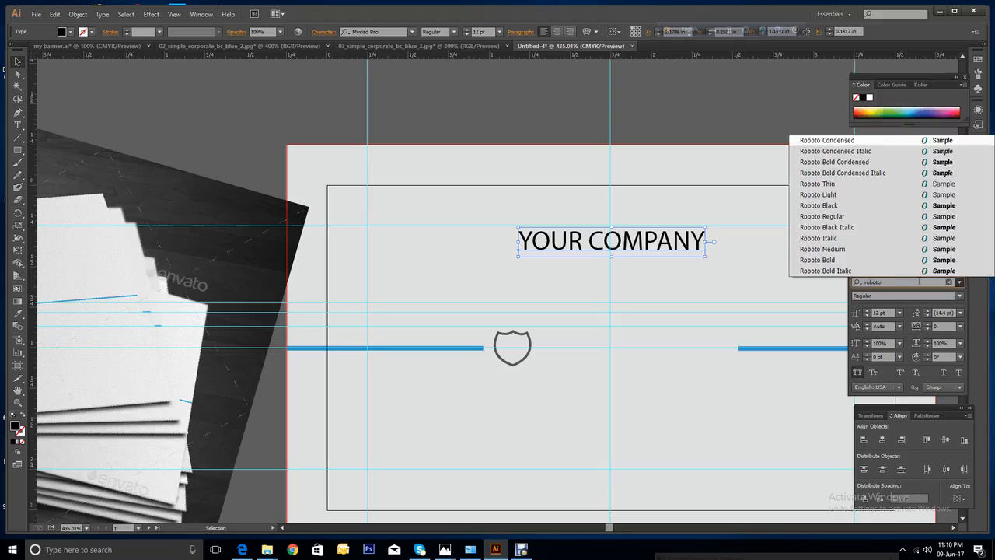
{"action": "left_click", "coordinate": [839, 260]}
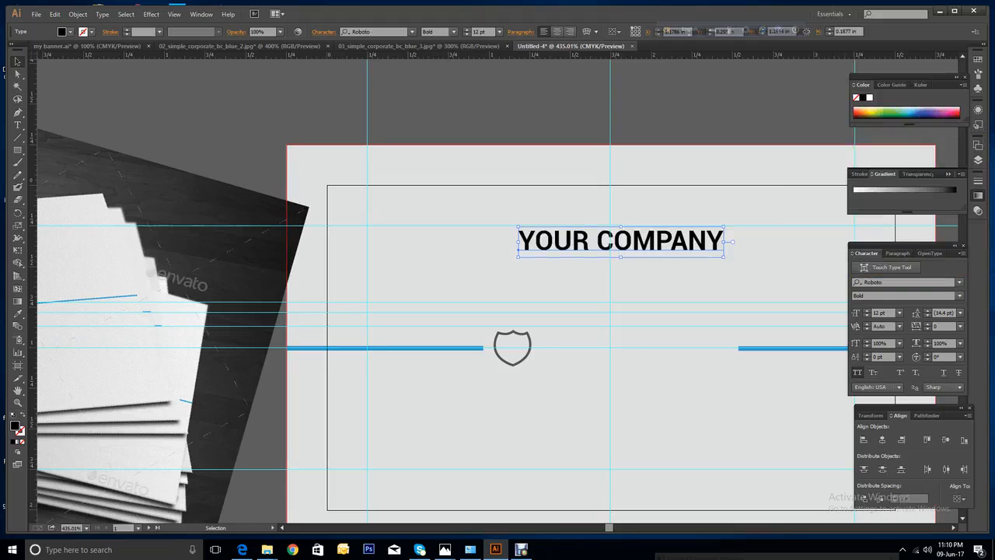
{"action": "left_click", "coordinate": [521, 550]}
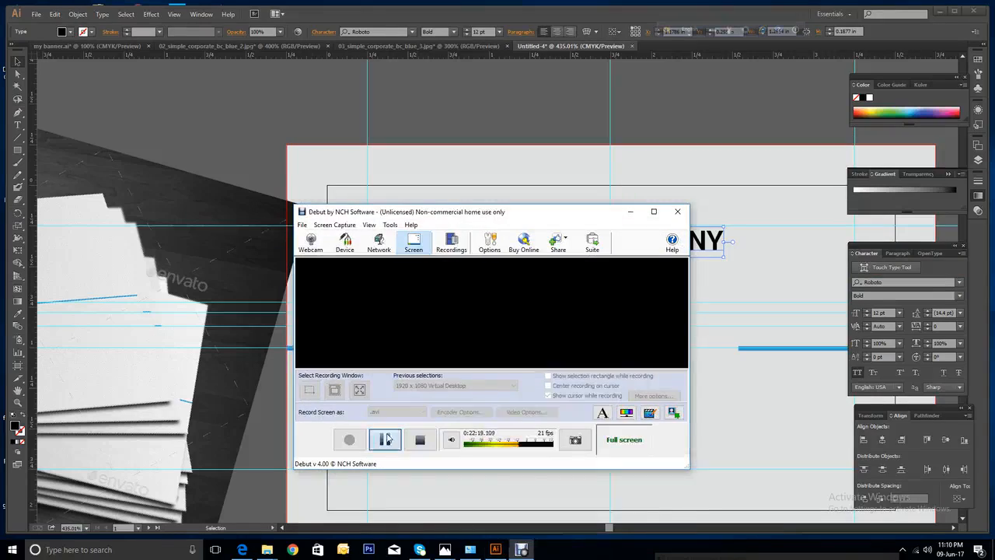
{"action": "left_click", "coordinate": [387, 439]}
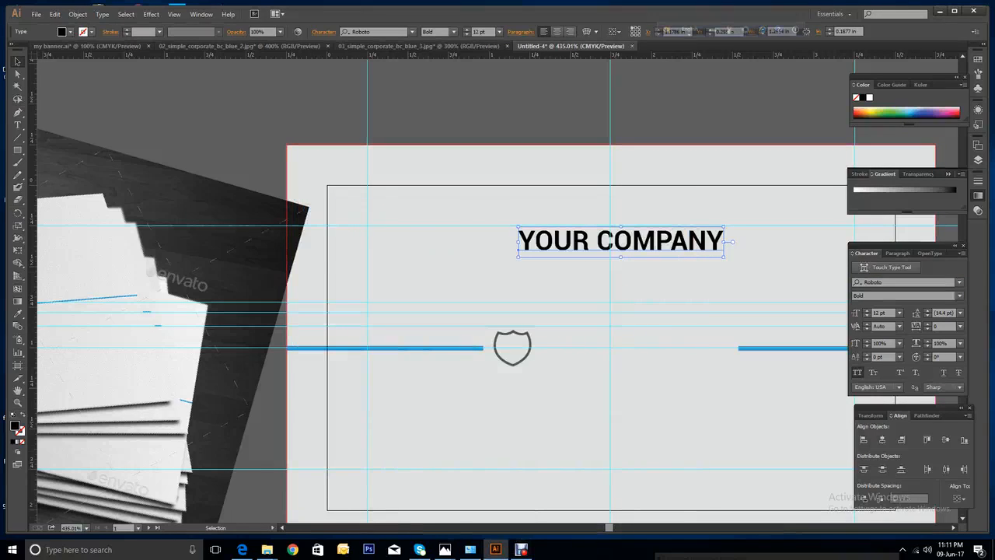
Colour the word YOUR with the mockup's dark grey using the Eyedropper.
{"action": "left_click", "coordinate": [282, 528]}
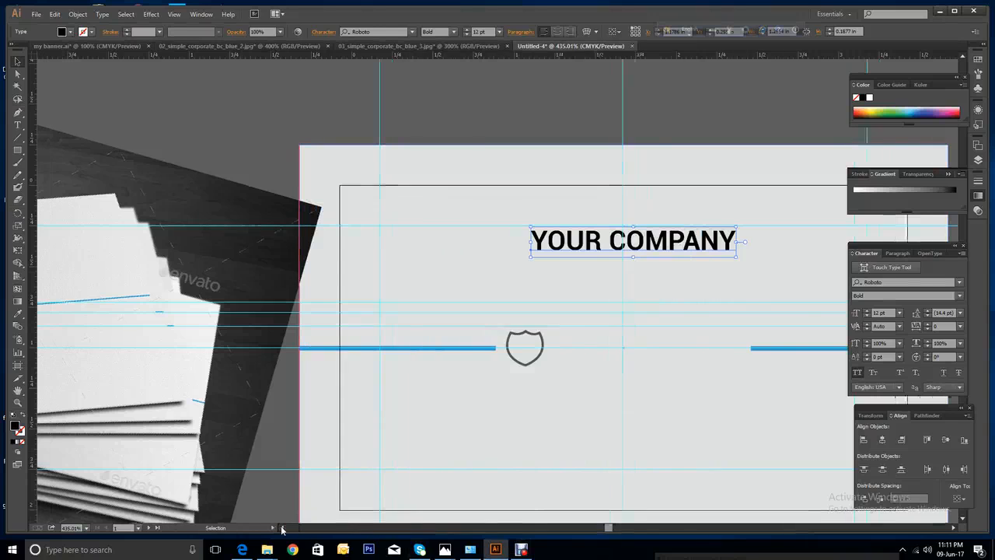
{"action": "left_click", "coordinate": [282, 528]}
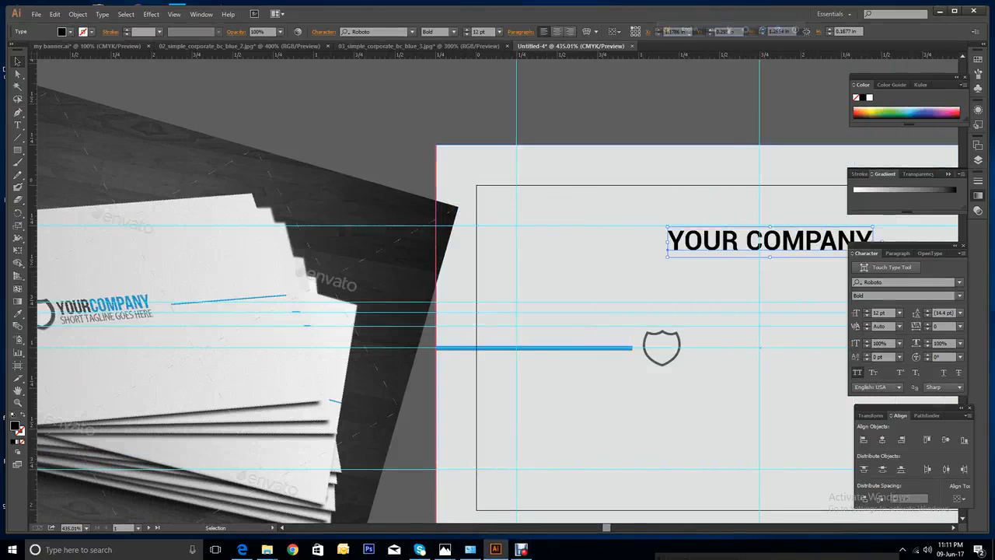
{"action": "left_click", "coordinate": [18, 124]}
{"action": "left_click_drag", "start_coordinate": [739, 243], "coordinate": [669, 243]}
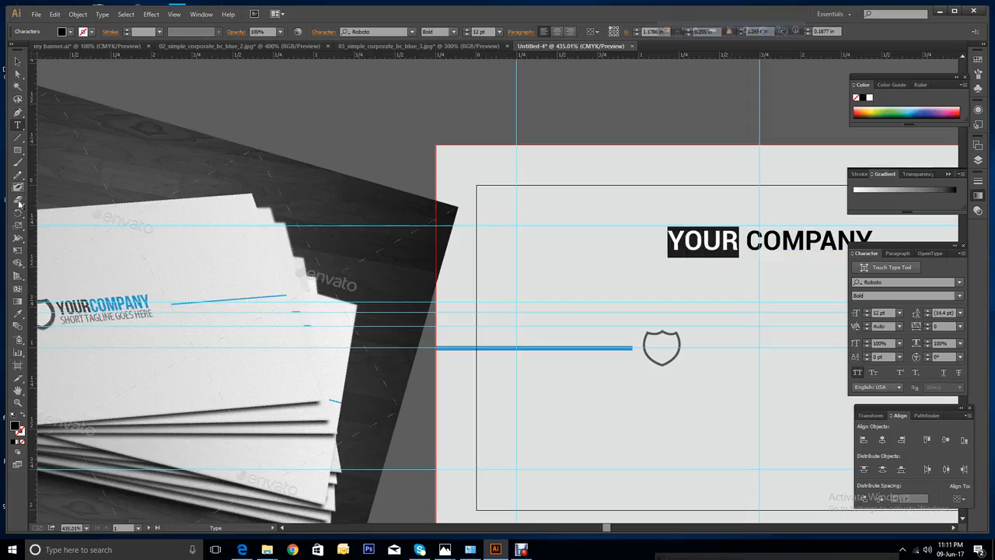
{"action": "left_click", "coordinate": [17, 313]}
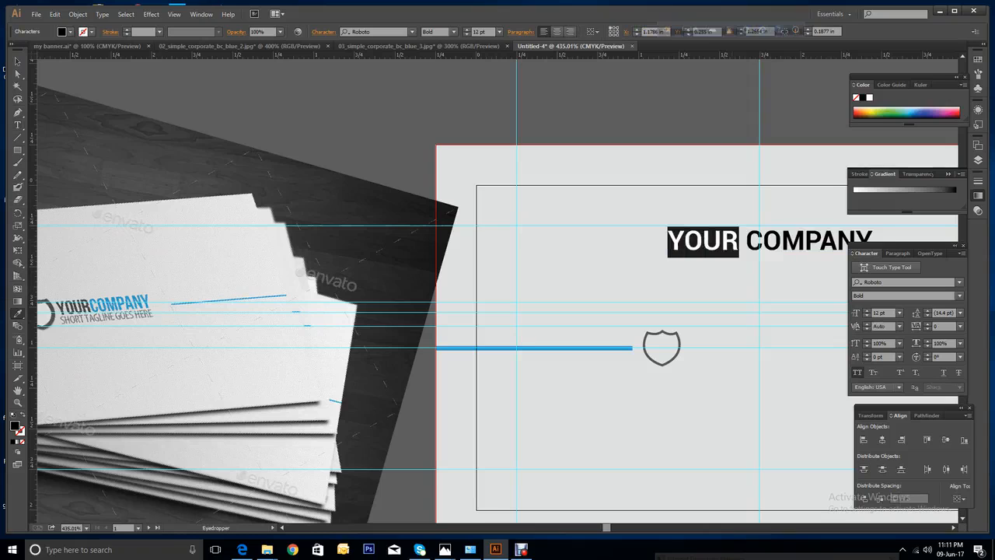
{"action": "left_click", "coordinate": [646, 348]}
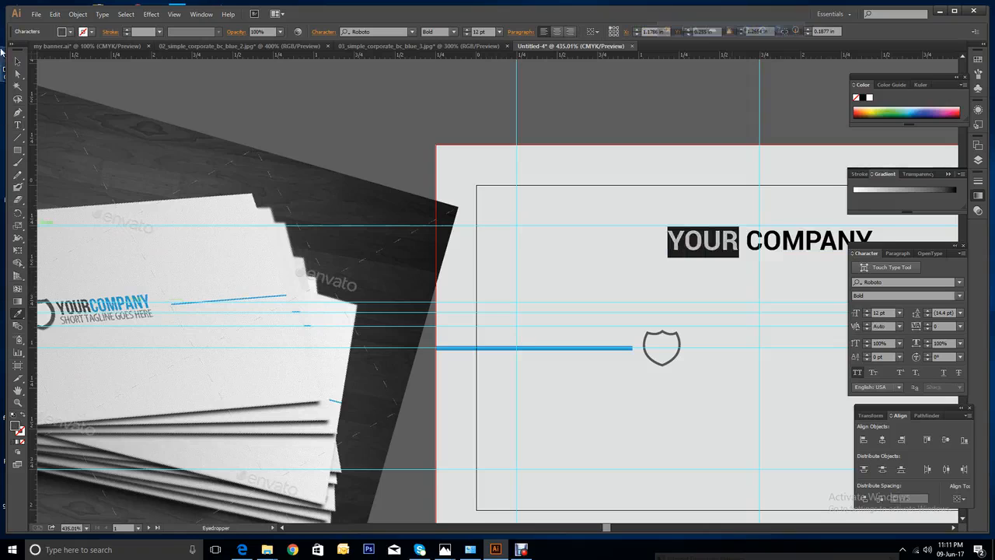
{"action": "left_click", "coordinate": [18, 62]}
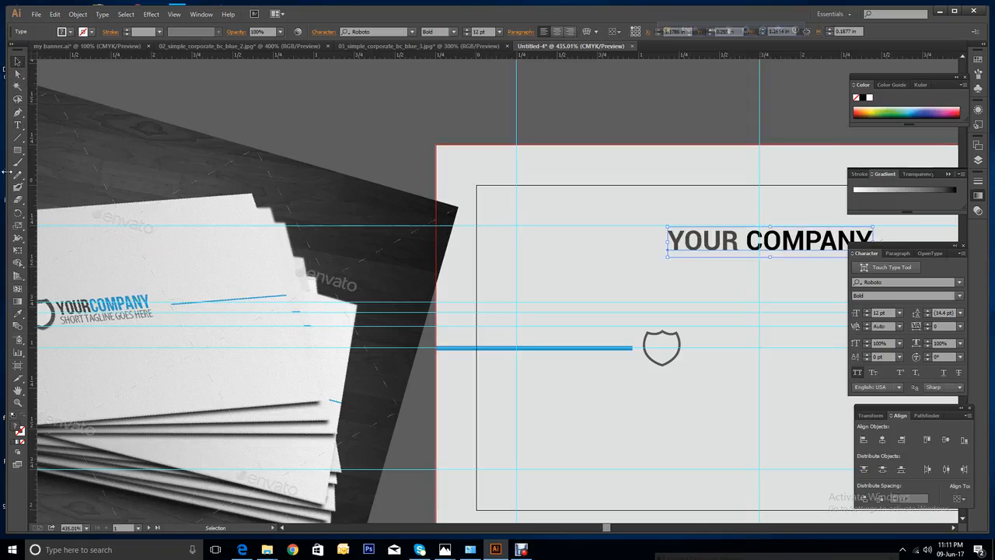
Colour the word COMPANY with the mockup's blue using the Eyedropper.
{"action": "left_click", "coordinate": [18, 125]}
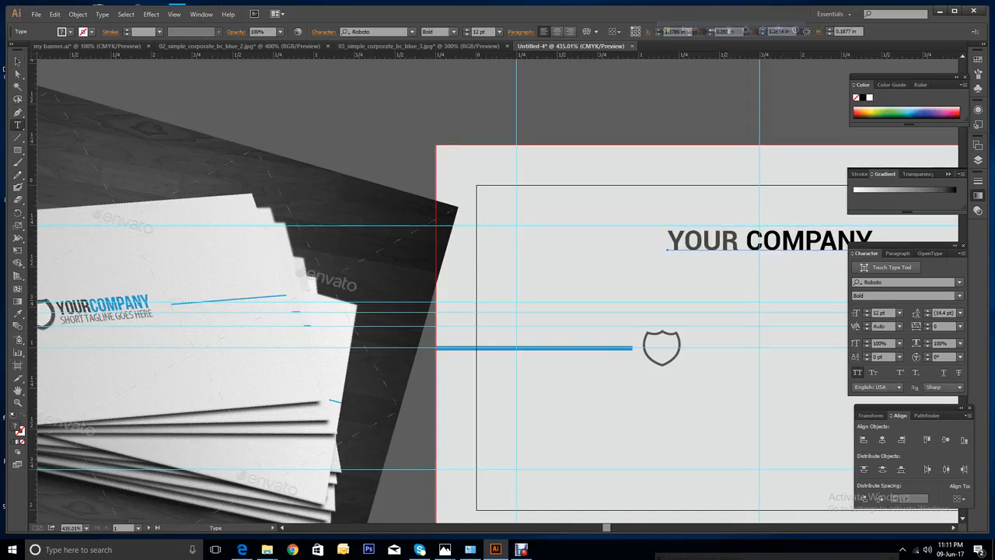
{"action": "left_click_drag", "start_coordinate": [746, 241], "coordinate": [873, 241]}
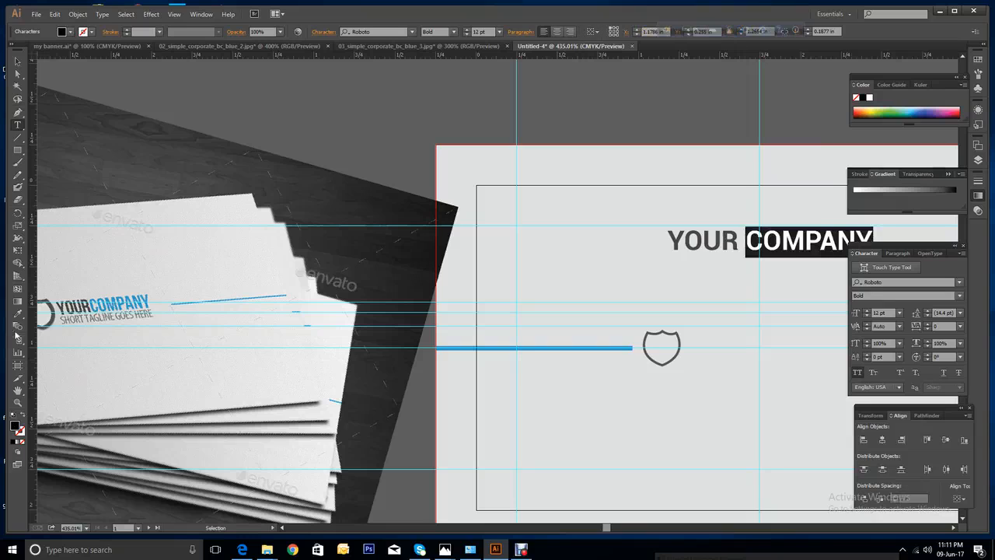
{"action": "left_click", "coordinate": [17, 314]}
{"action": "left_click", "coordinate": [536, 348]}
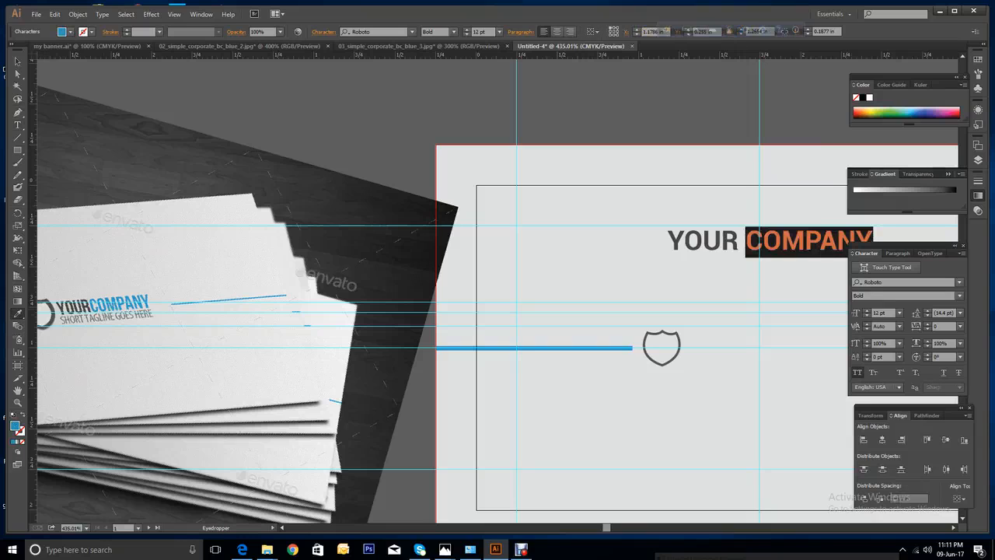
{"action": "left_click", "coordinate": [18, 62]}
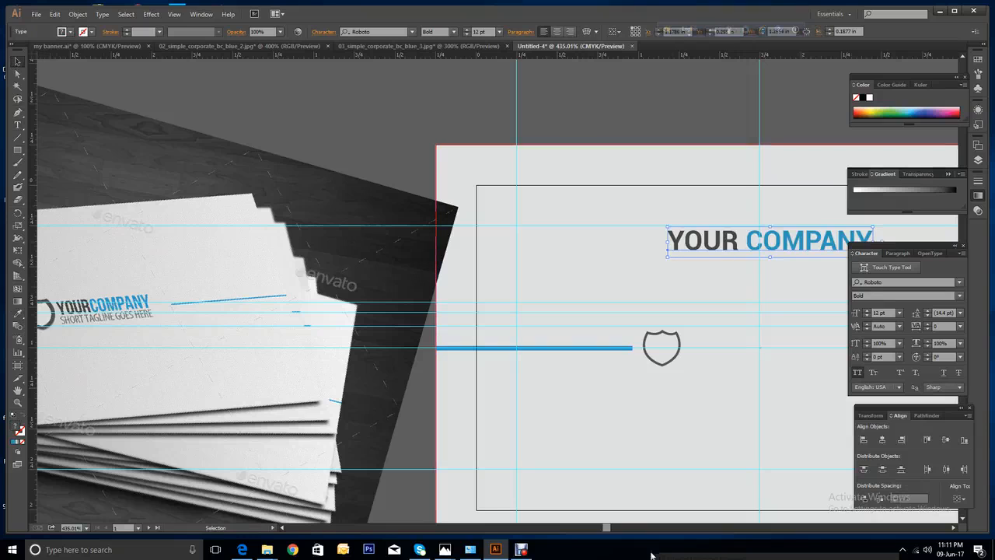
Move YOUR COMPANY beside the shield between the blue lines and shrink it to 10 pt.
{"action": "left_click_drag", "start_coordinate": [607, 528], "coordinate": [612, 531]}
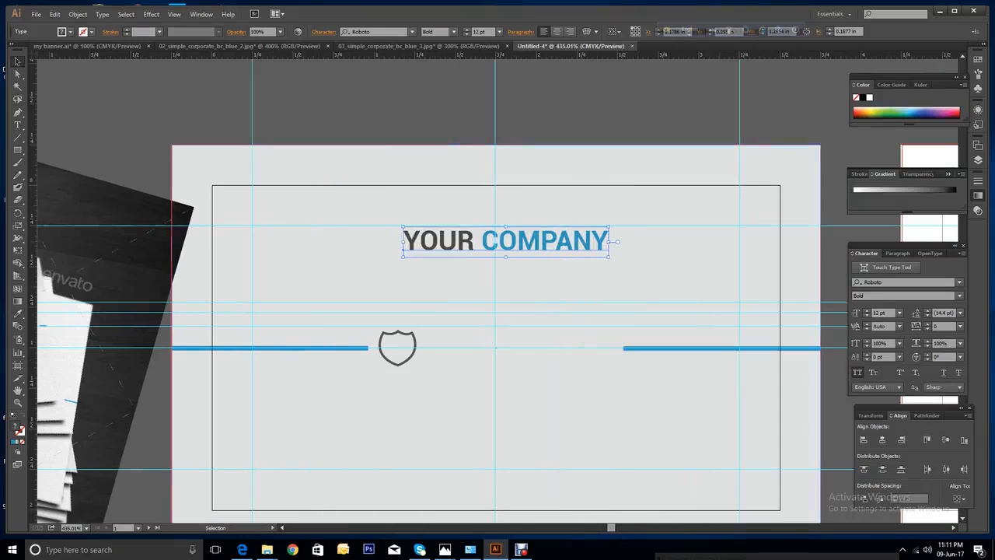
{"action": "left_click_drag", "start_coordinate": [568, 247], "coordinate": [584, 349]}
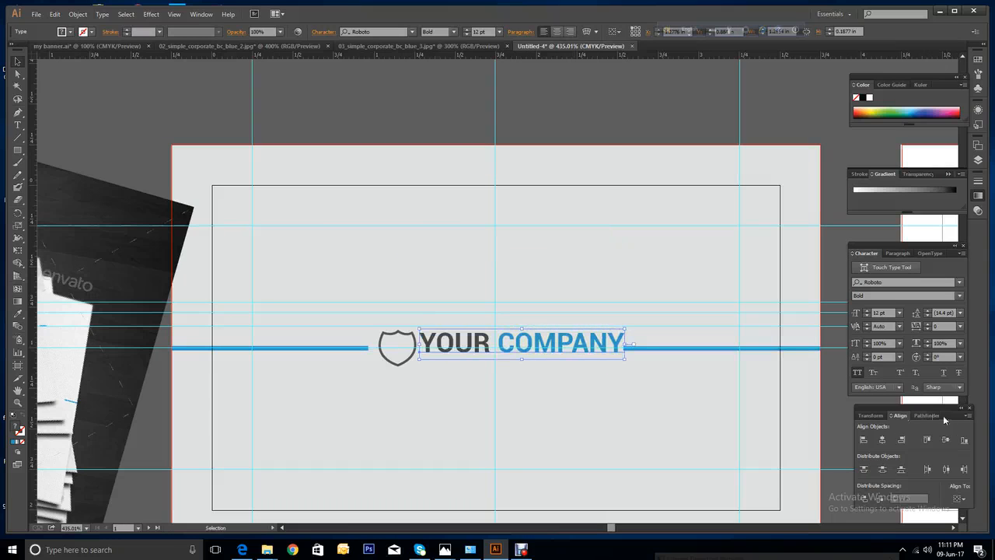
{"action": "left_click", "coordinate": [866, 316]}
{"action": "left_click", "coordinate": [866, 317]}
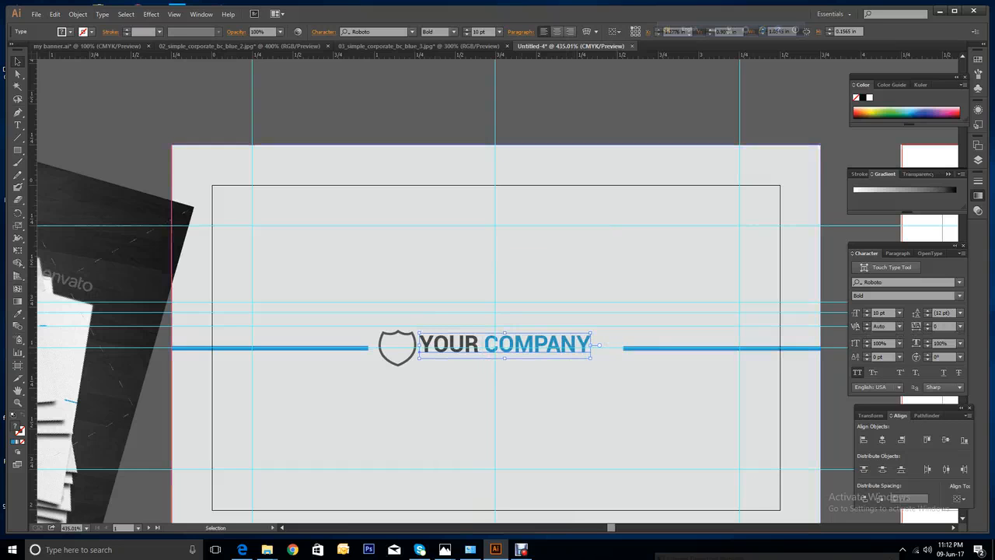
{"action": "mouse_move", "coordinate": [612, 529]}
{"action": "left_mouse_down"}
{"action": "mouse_move", "coordinate": [602, 532]}
{"action": "mouse_move", "coordinate": [611, 534]}
{"action": "left_mouse_up"}
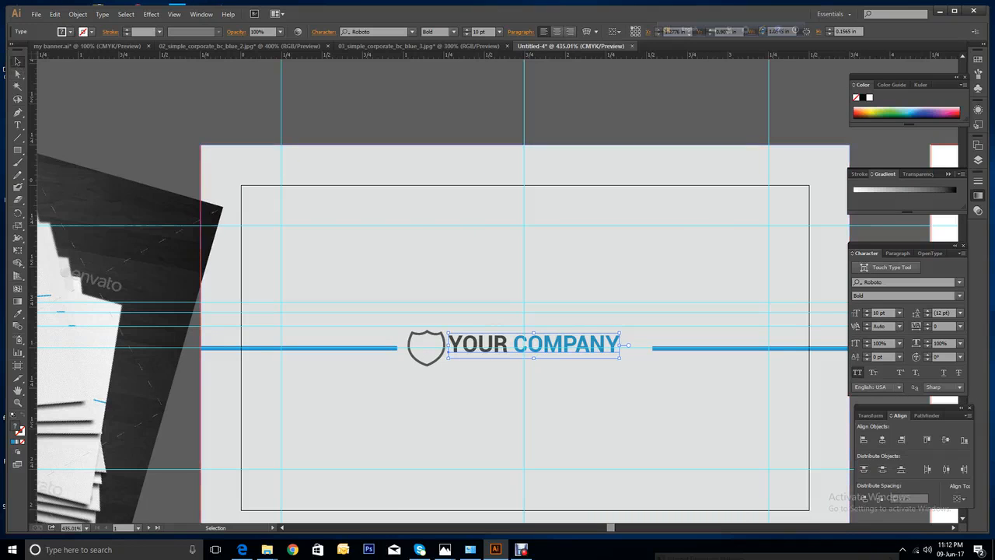
Duplicate YOUR COMPANY just below and set the copy to Roboto Regular, 6 pt.
{"action": "left_click_drag", "start_coordinate": [537, 346], "coordinate": [539, 364]}
{"action": "left_click_drag", "start_coordinate": [537, 364], "coordinate": [537, 363]}
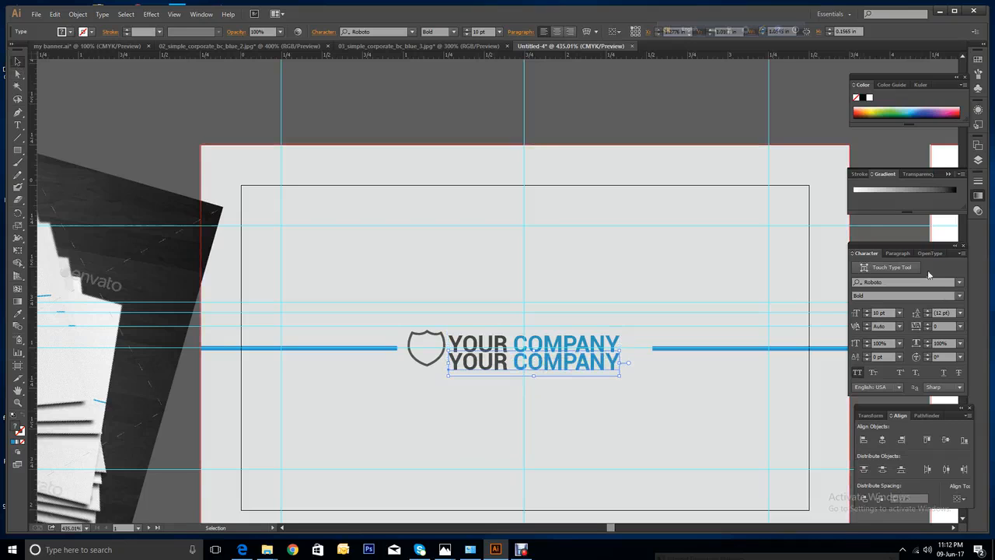
{"action": "left_click", "coordinate": [960, 297]}
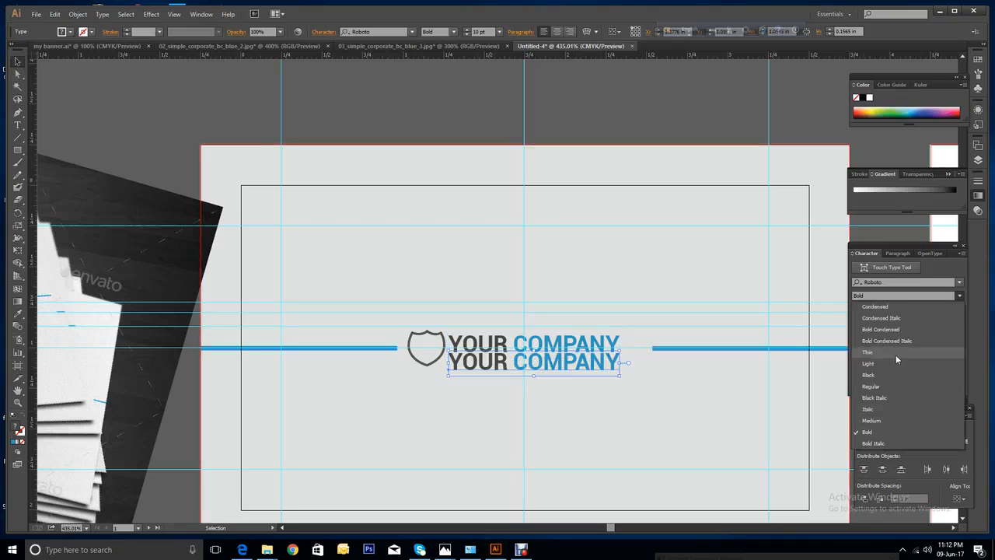
{"action": "left_click", "coordinate": [882, 385]}
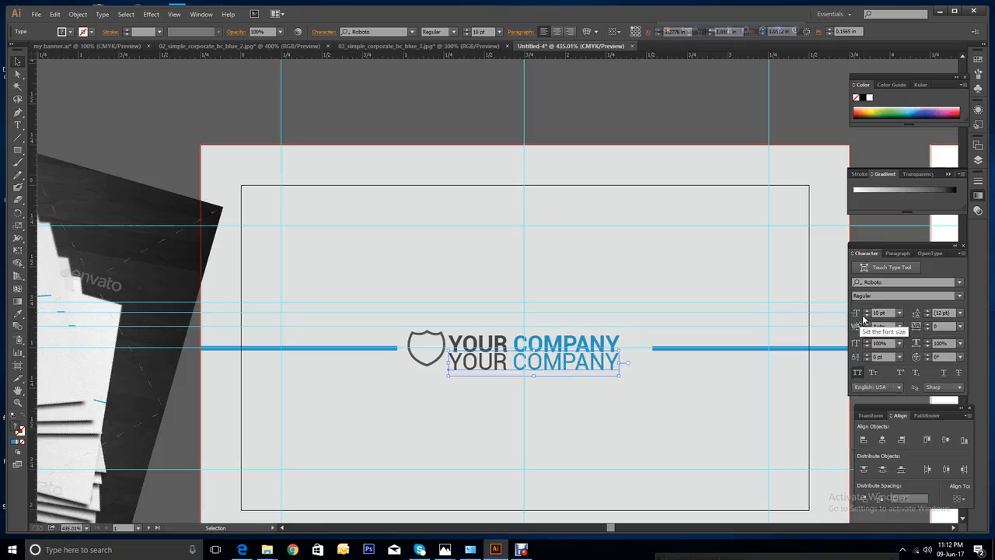
{"action": "left_click", "coordinate": [859, 373]}
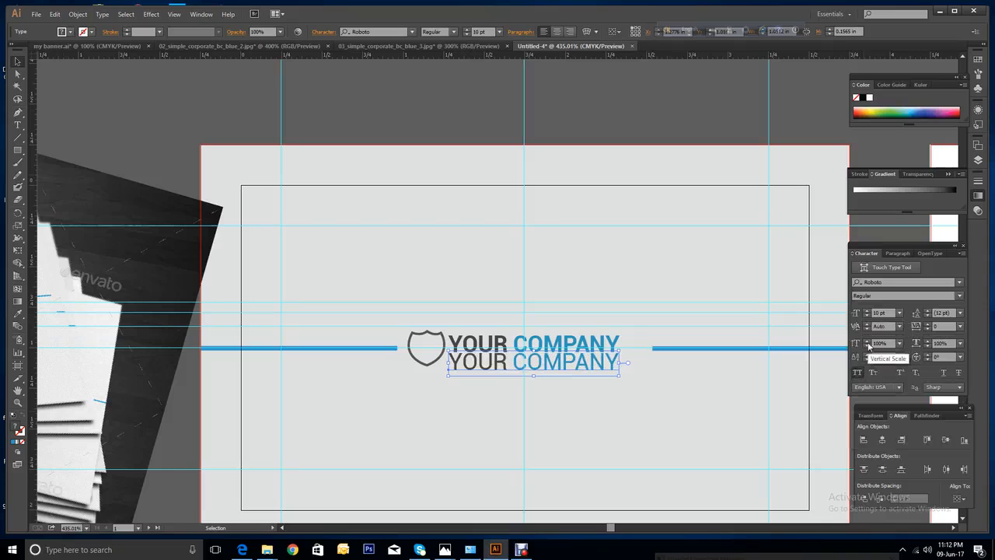
{"action": "left_click", "coordinate": [868, 316]}
{"action": "left_click", "coordinate": [868, 315]}
{"action": "left_click", "coordinate": [868, 315]}
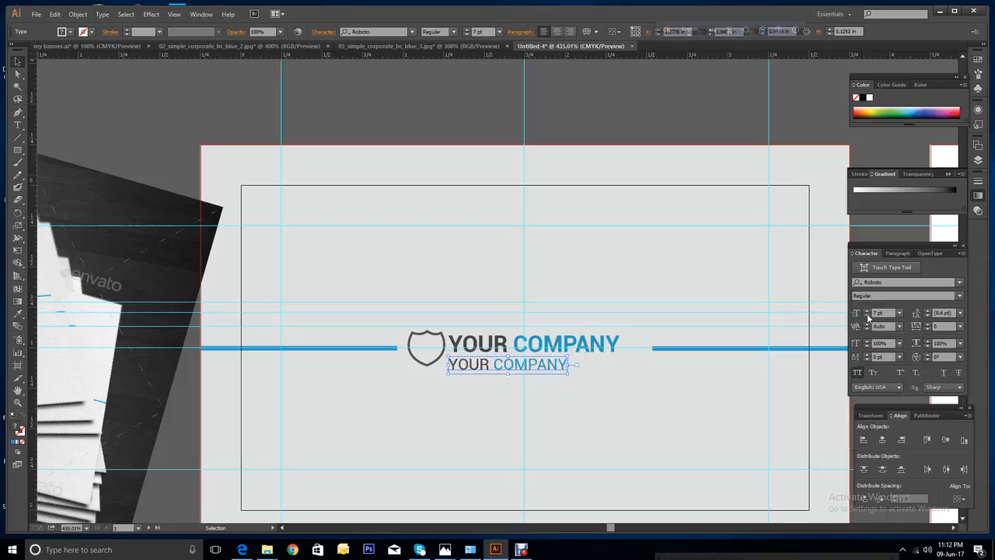
{"action": "left_click", "coordinate": [868, 315]}
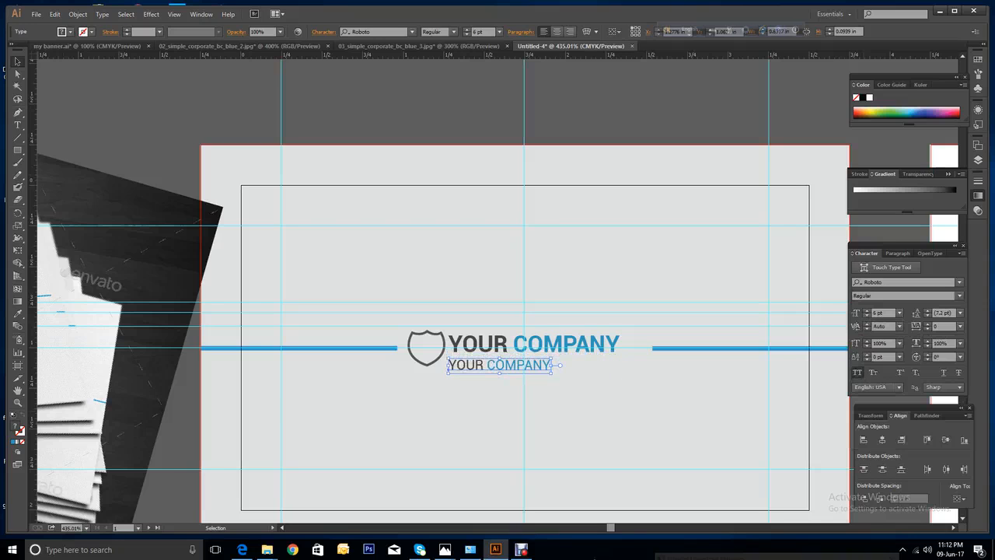
{"action": "left_click_drag", "start_coordinate": [611, 527], "coordinate": [608, 529]}
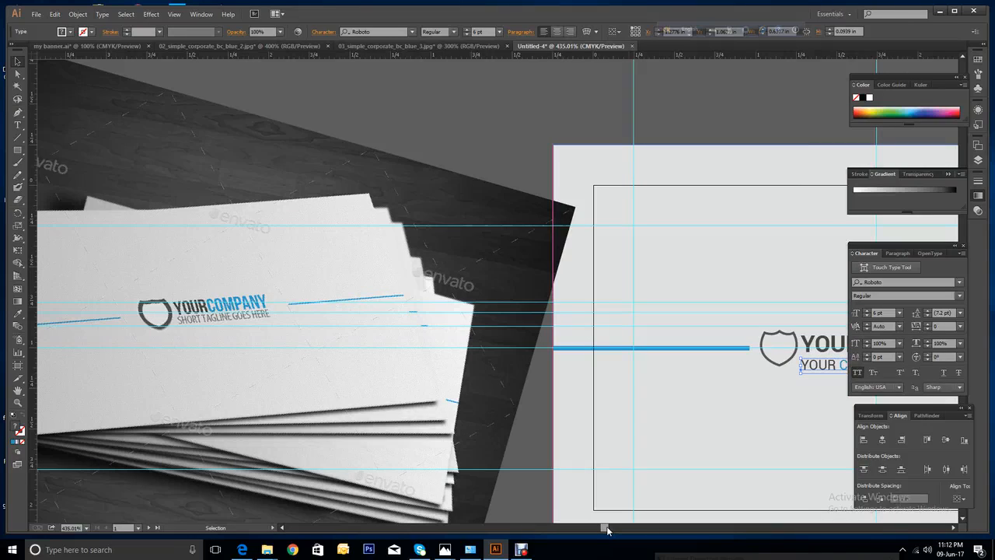
Replace the copied line's text with 'SHORT TAGLINE GOES HERE'.
{"action": "left_click_drag", "start_coordinate": [608, 530], "coordinate": [610, 529]}
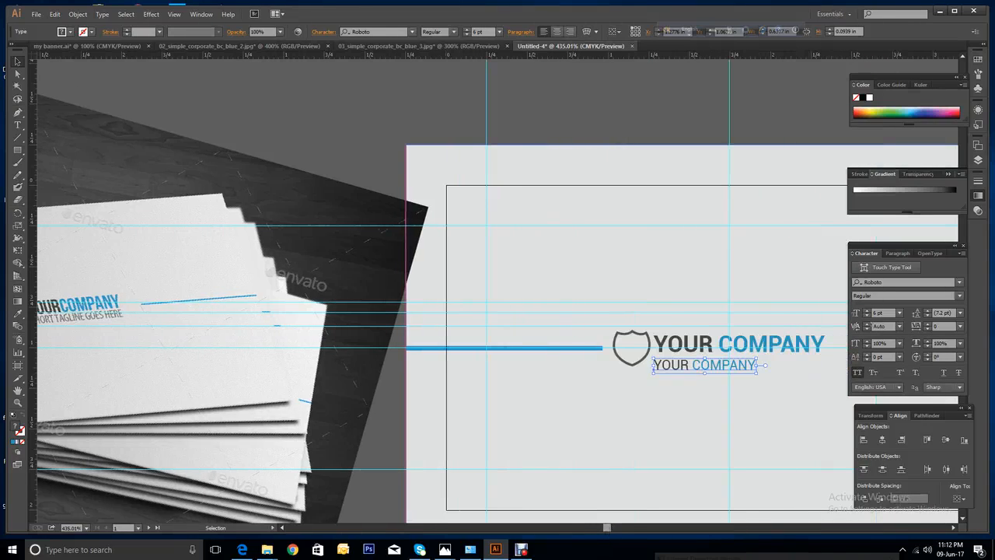
{"action": "left_click", "coordinate": [17, 113]}
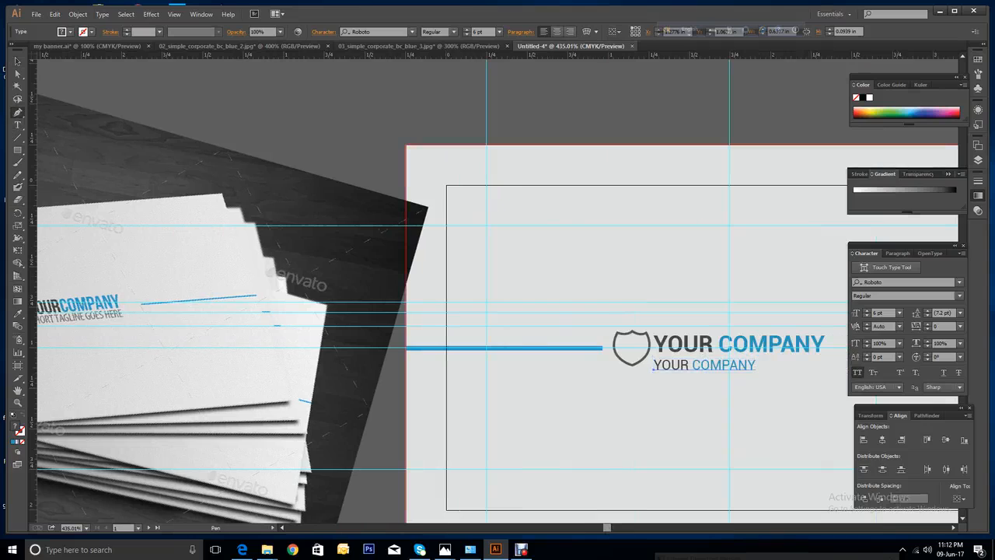
{"action": "left_click", "coordinate": [17, 125]}
{"action": "left_click", "coordinate": [755, 365]}
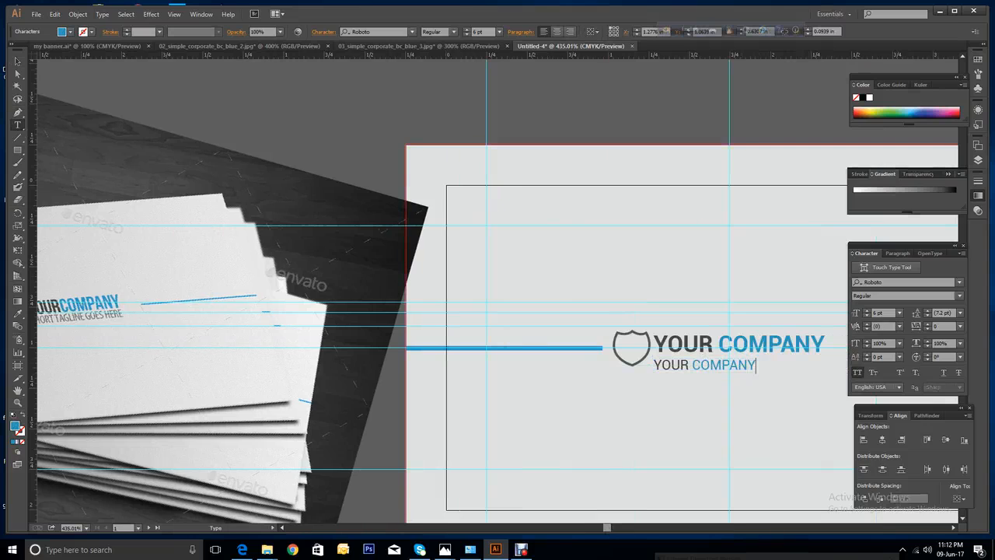
{"action": "key", "text": "BackSpace"}
{"action": "key", "text": "BackSpace"}
{"action": "key", "text": "BackSpace"}
{"action": "key", "text": "BackSpace"}
{"action": "key", "text": "BackSpace"}
{"action": "key", "text": "BackSpace"}
{"action": "key", "text": "BackSpace"}
{"action": "key", "text": "BackSpace"}
{"action": "key", "text": "BackSpace"}
{"action": "key", "text": "BackSpace"}
{"action": "key", "text": "BackSpace"}
{"action": "key", "text": "BackSpace"}
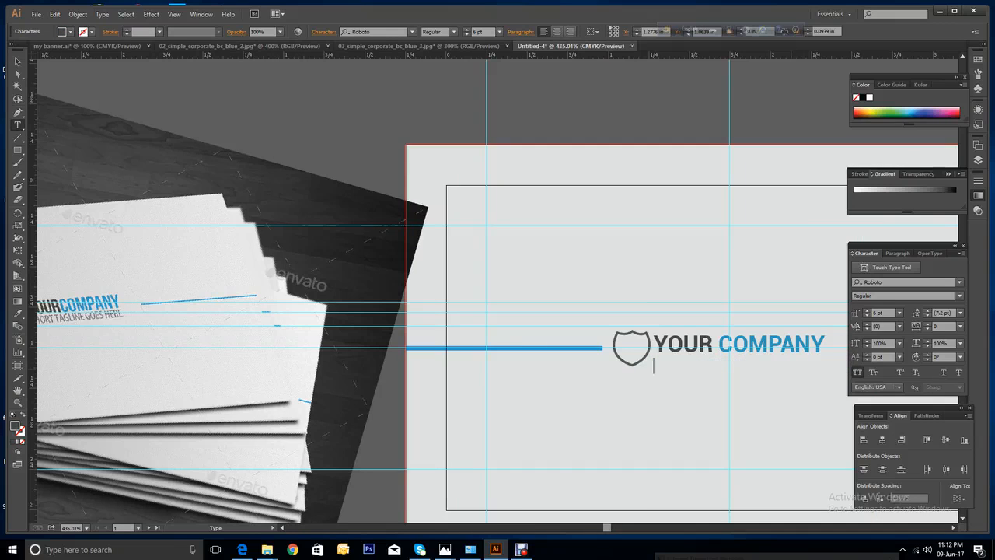
{"action": "type", "text": "SHORT TAGLINE G"}
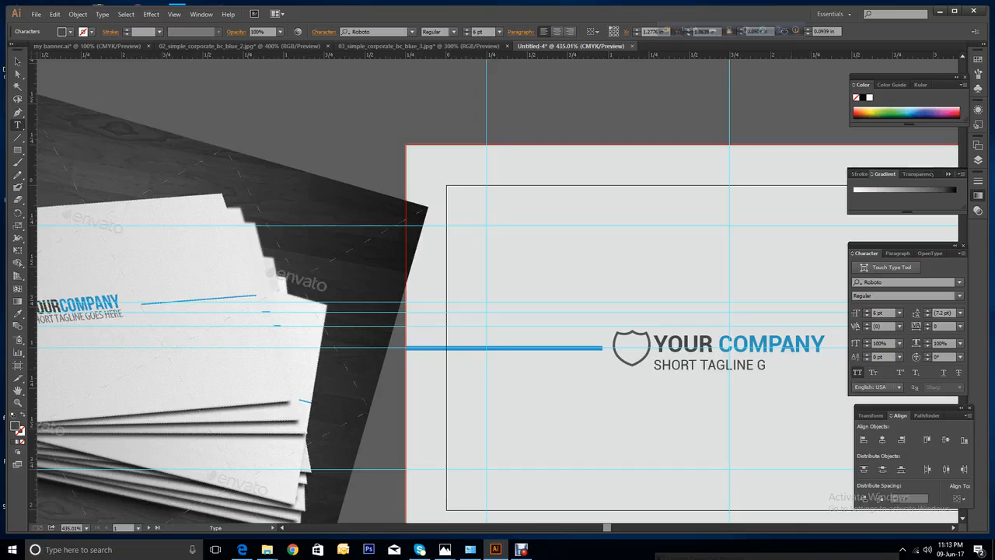
{"action": "type", "text": "OES HERE"}
{"action": "left_click_drag", "start_coordinate": [607, 529], "coordinate": [601, 532]}
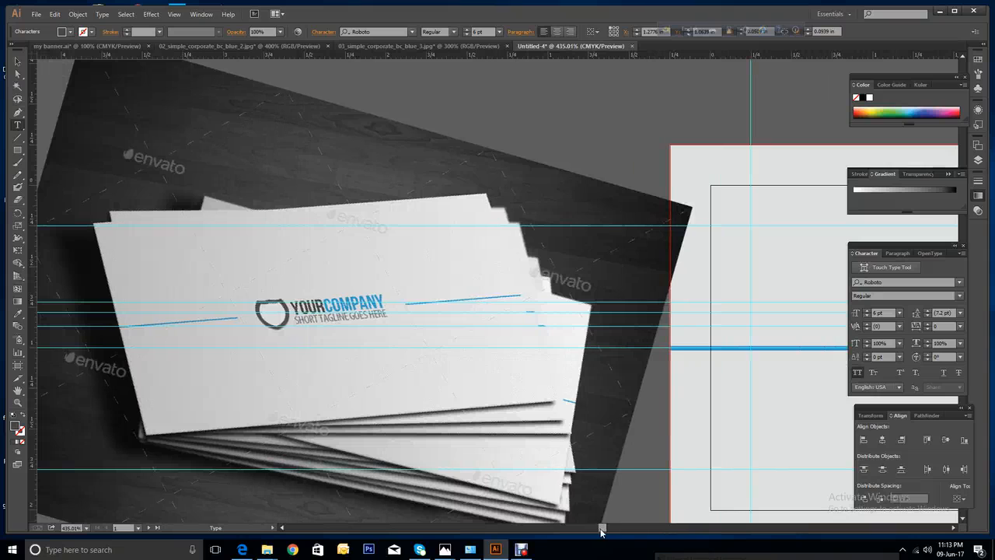
{"action": "left_click_drag", "start_coordinate": [601, 532], "coordinate": [613, 530]}
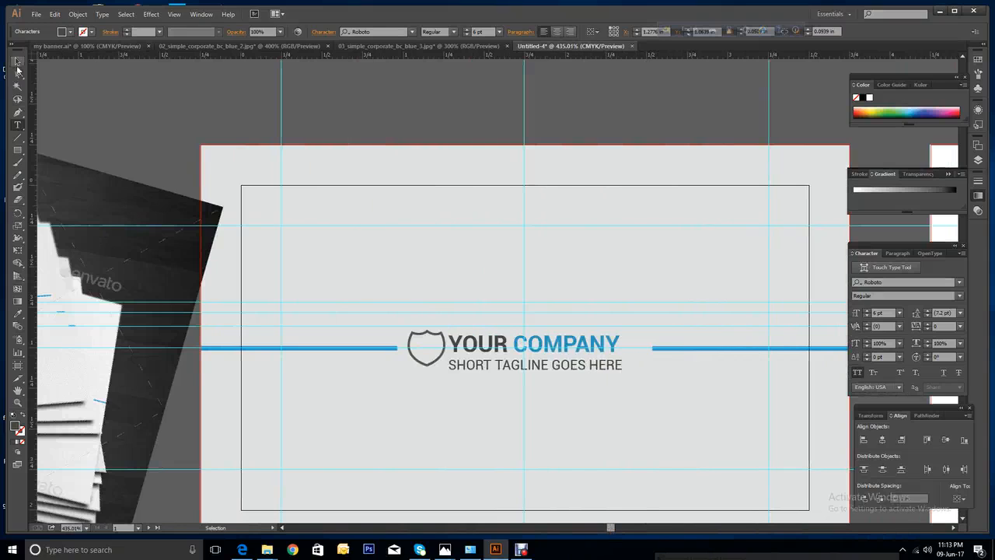
{"action": "left_click", "coordinate": [17, 62]}
Raise YOUR COMPANY's tracking to 13 and compare its width with the tagline.
{"action": "left_click", "coordinate": [536, 345]}
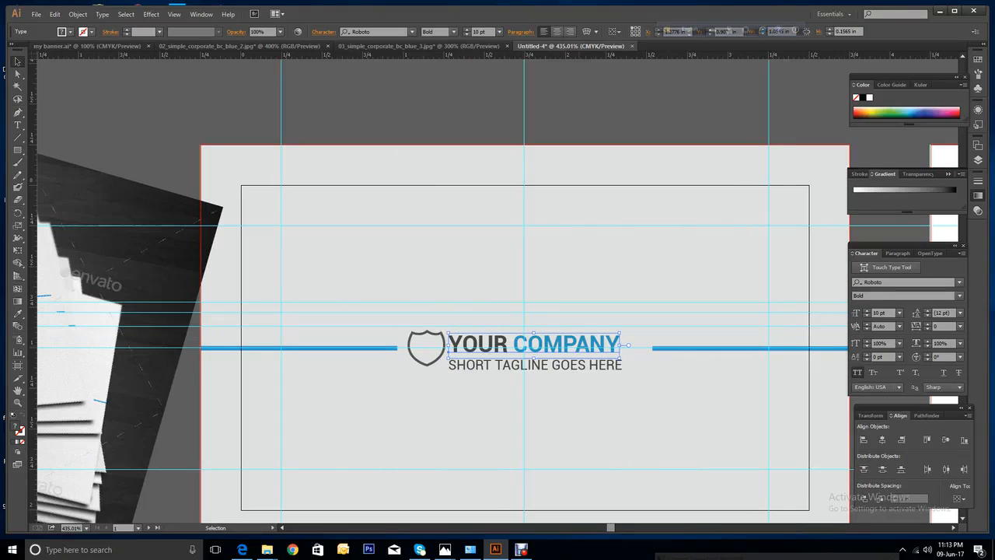
{"action": "left_click", "coordinate": [537, 365], "text": "shift"}
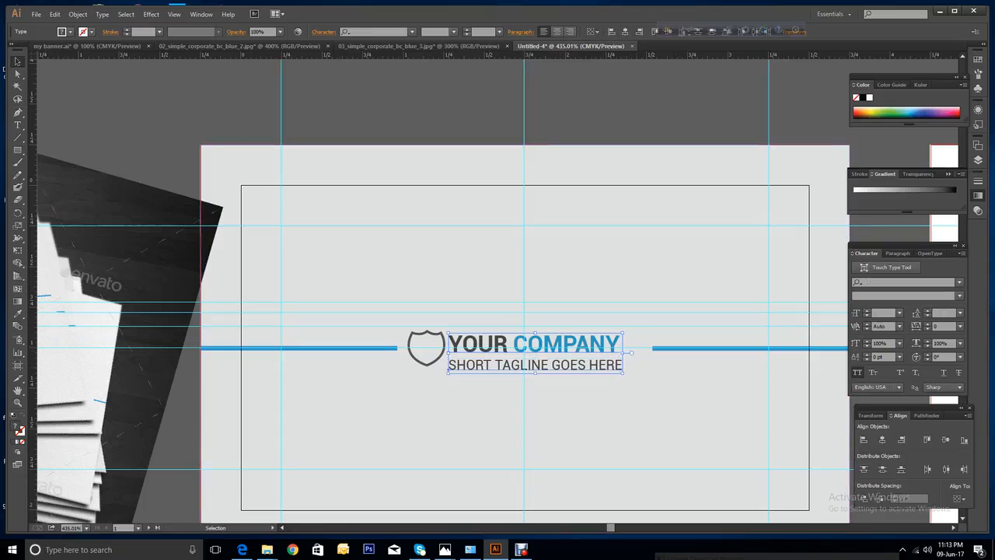
{"action": "left_click", "coordinate": [544, 299]}
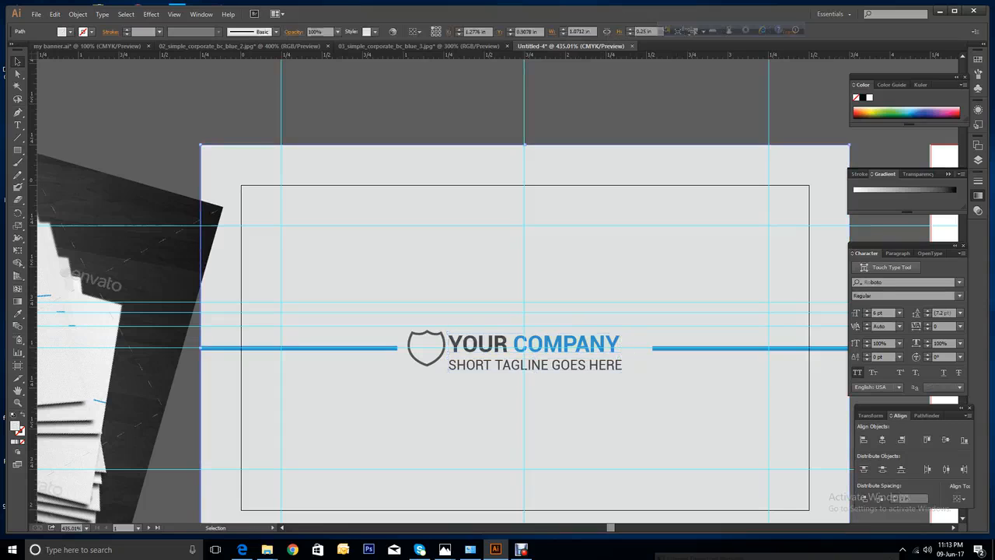
{"action": "left_click", "coordinate": [537, 344]}
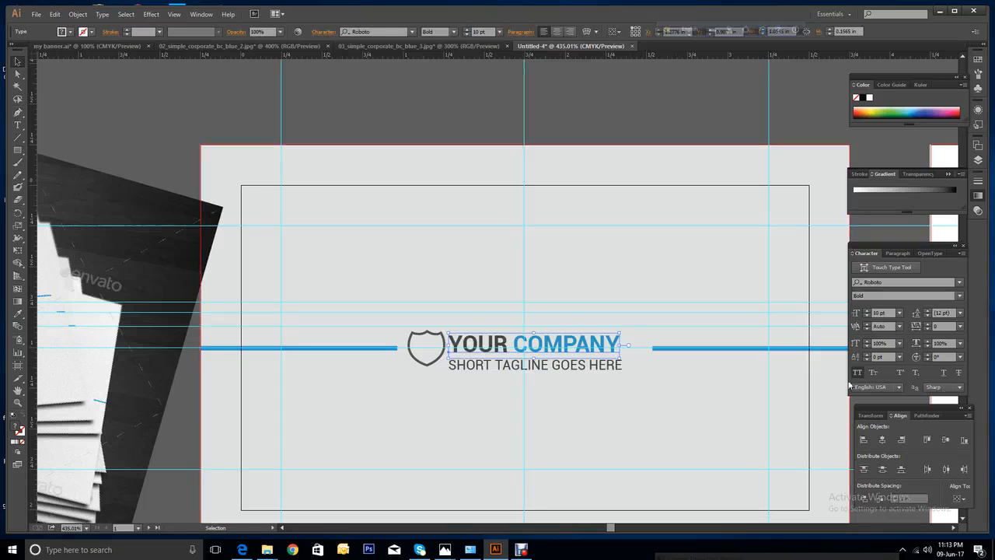
{"action": "left_click", "coordinate": [929, 324]}
{"action": "left_click", "coordinate": [930, 324]}
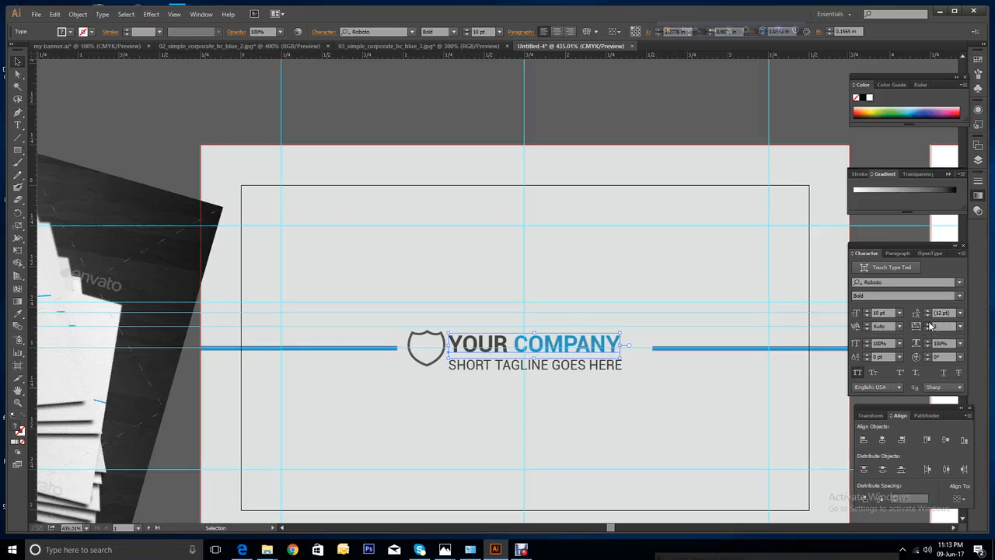
{"action": "left_click", "coordinate": [929, 324]}
{"action": "left_click", "coordinate": [929, 324]}
{"action": "left_click", "coordinate": [929, 324]}
{"action": "left_click", "coordinate": [930, 325]}
{"action": "left_click", "coordinate": [929, 324]}
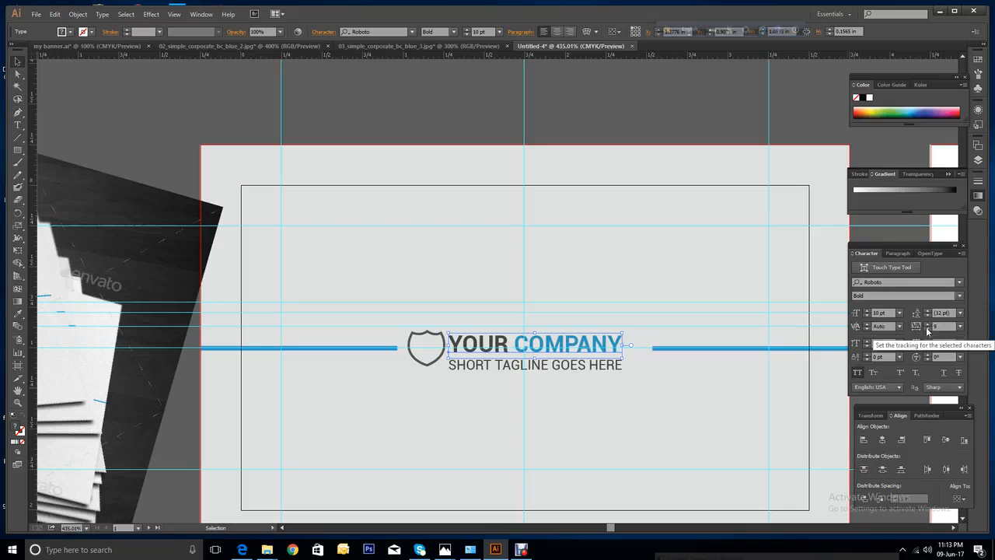
{"action": "left_click", "coordinate": [927, 324]}
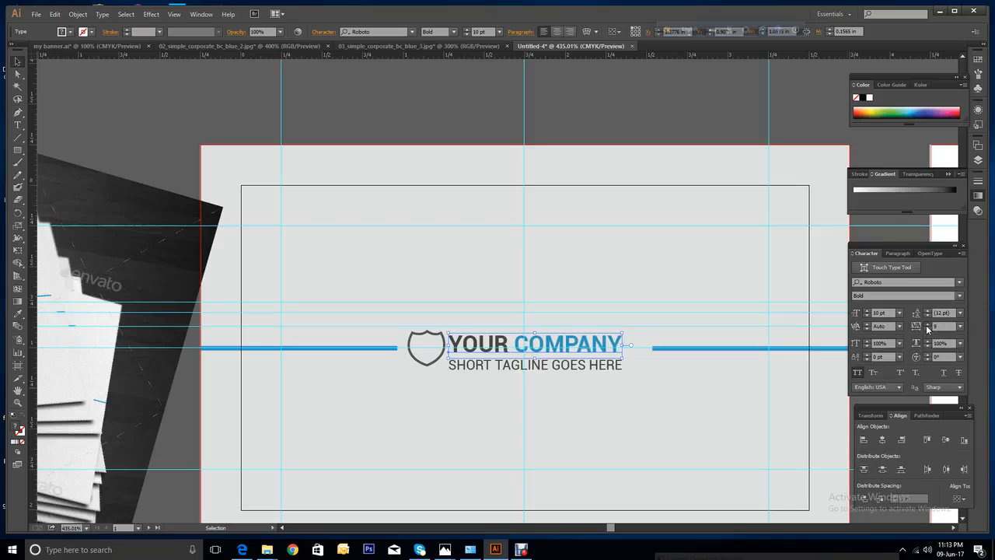
{"action": "left_click", "coordinate": [927, 324]}
{"action": "left_click", "coordinate": [927, 324]}
{"action": "left_click", "coordinate": [927, 326]}
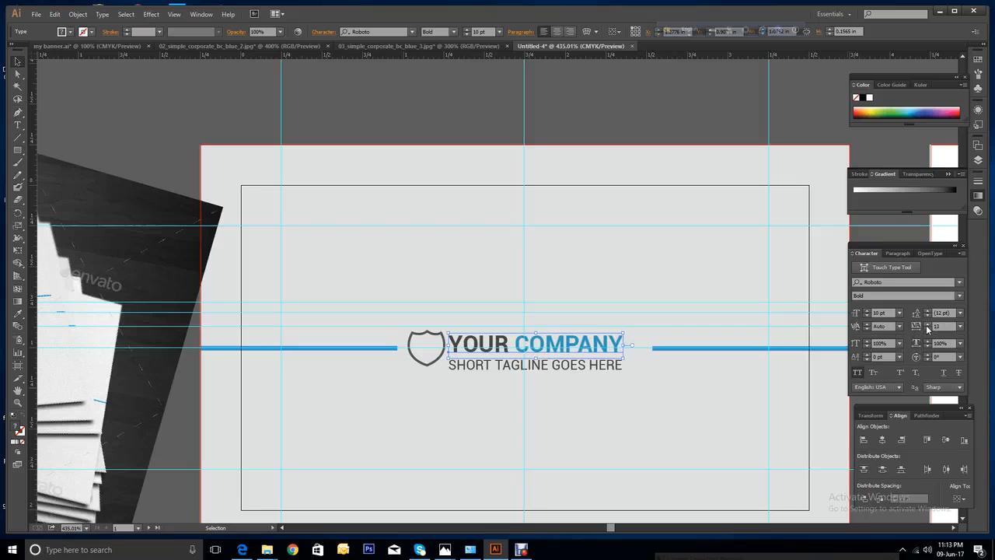
{"action": "left_click", "coordinate": [927, 325]}
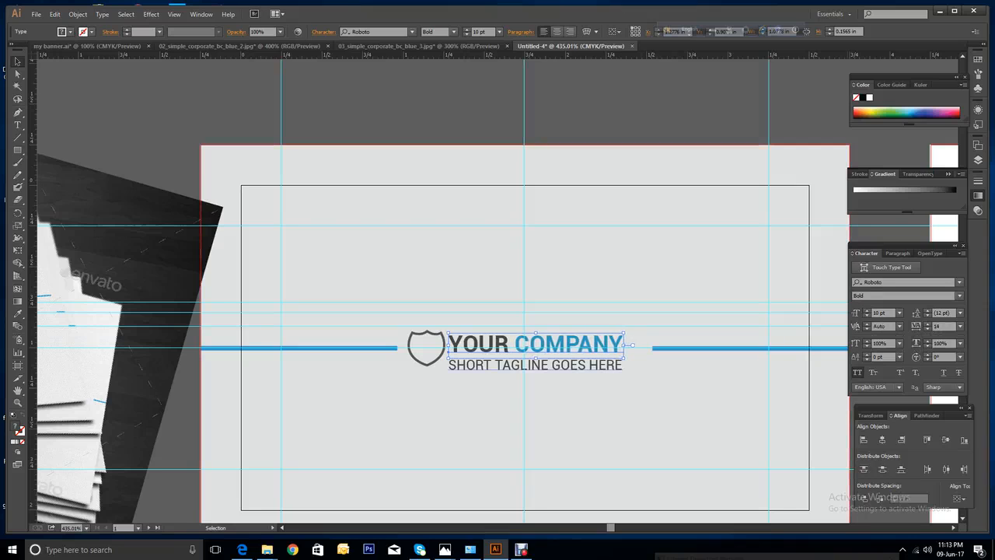
{"action": "left_click", "coordinate": [536, 366]}
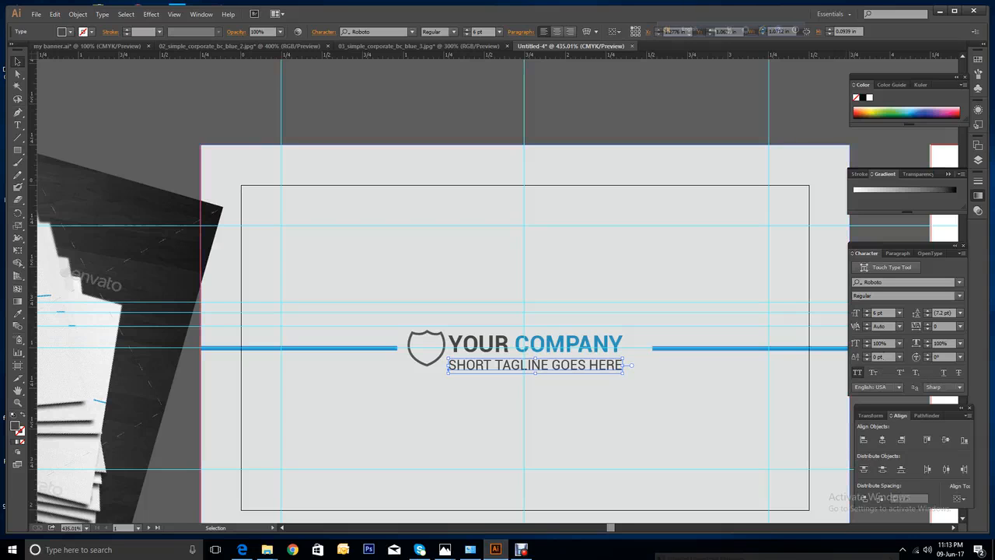
{"action": "mouse_move", "coordinate": [612, 530]}
{"action": "left_mouse_down"}
{"action": "mouse_move", "coordinate": [601, 525]}
{"action": "mouse_move", "coordinate": [616, 534]}
{"action": "left_mouse_up"}
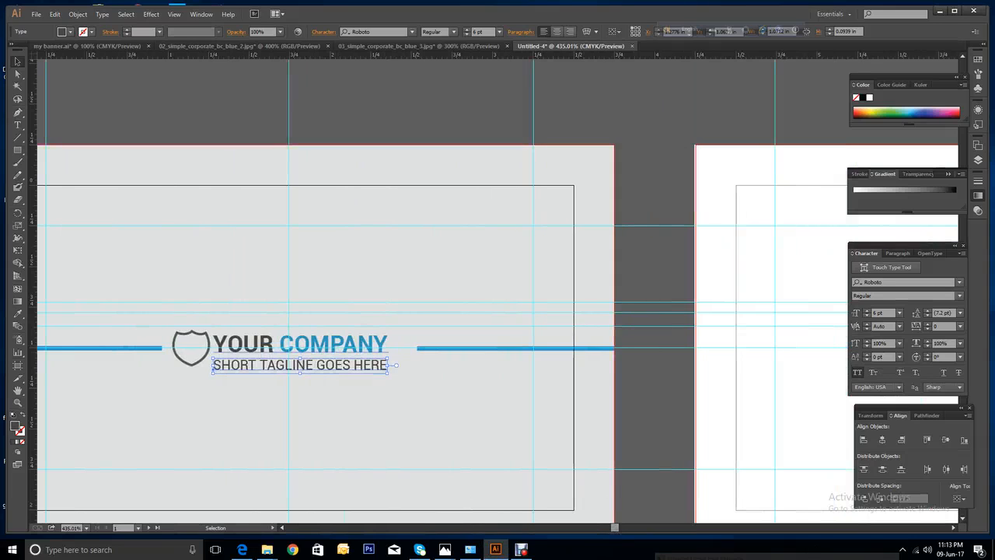
Set YOUR COMPANY to 11 pt with tracking reset to 0.
{"action": "left_click", "coordinate": [334, 344]}
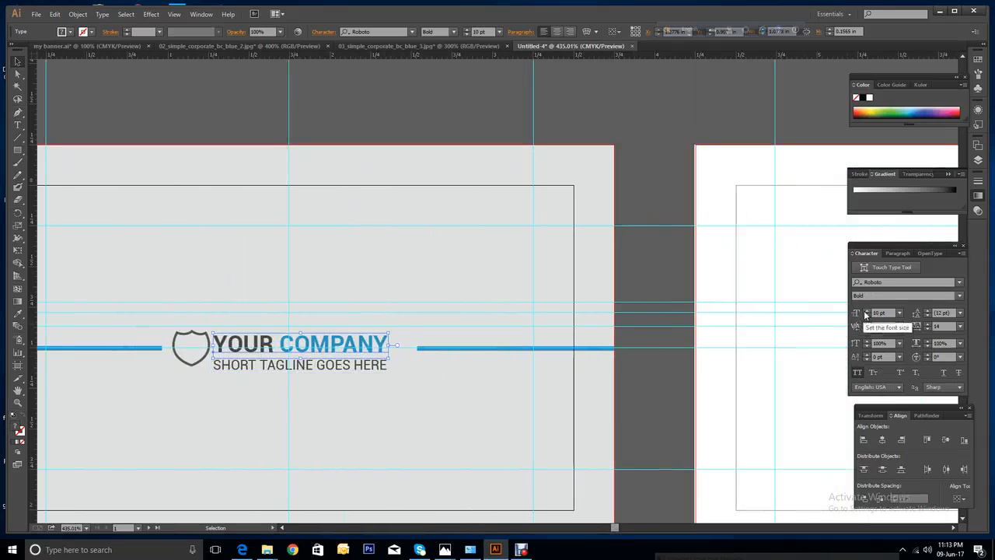
{"action": "left_click", "coordinate": [866, 312]}
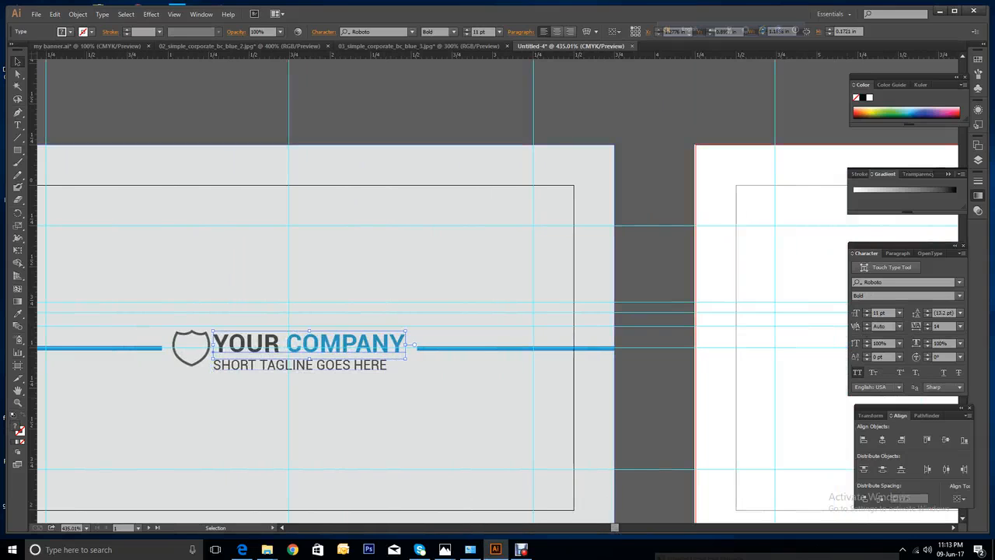
{"action": "left_click", "coordinate": [943, 326]}
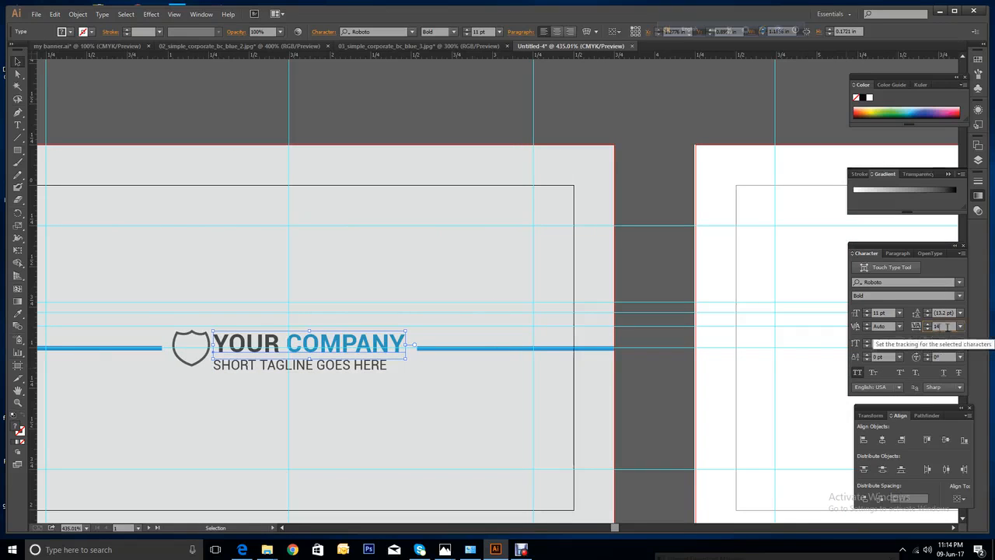
{"action": "type", "text": "0"}
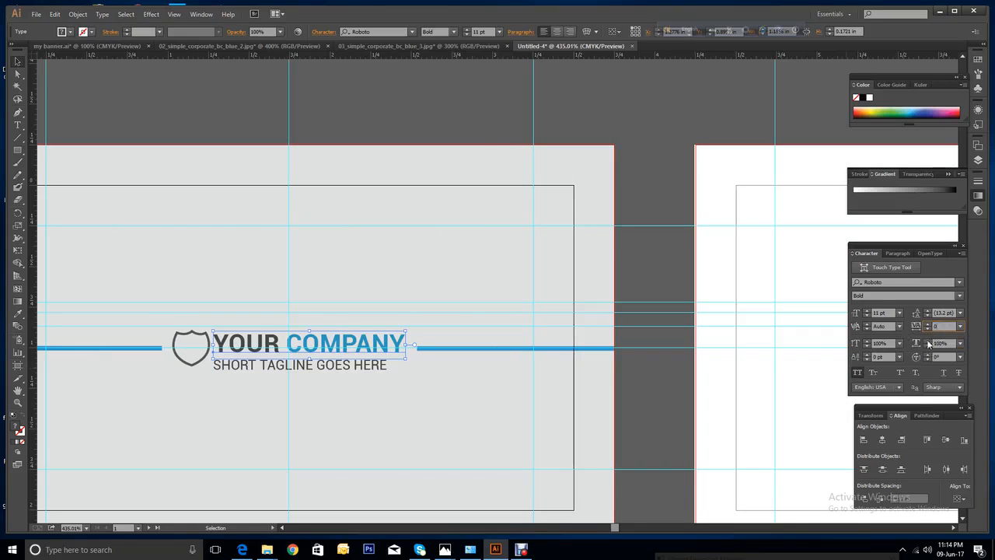
{"action": "left_click", "coordinate": [891, 313]}
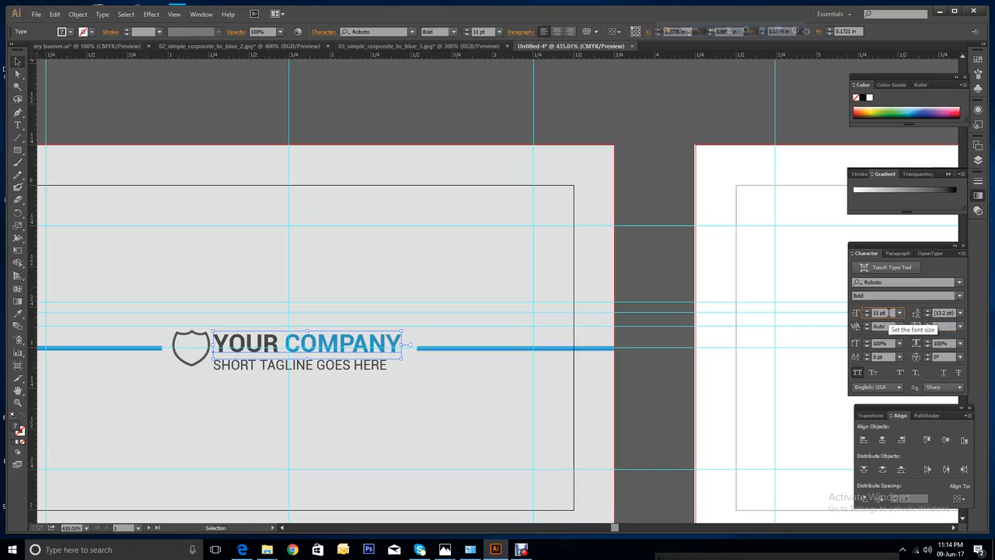
Increase the tagline's tracking to spread its letters wider.
{"action": "left_click", "coordinate": [326, 367]}
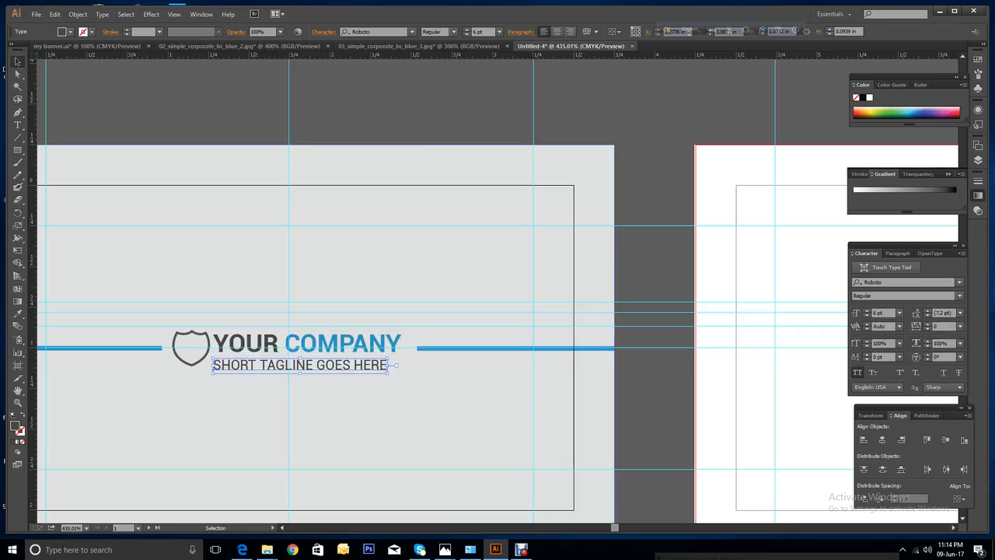
{"action": "left_click", "coordinate": [927, 325]}
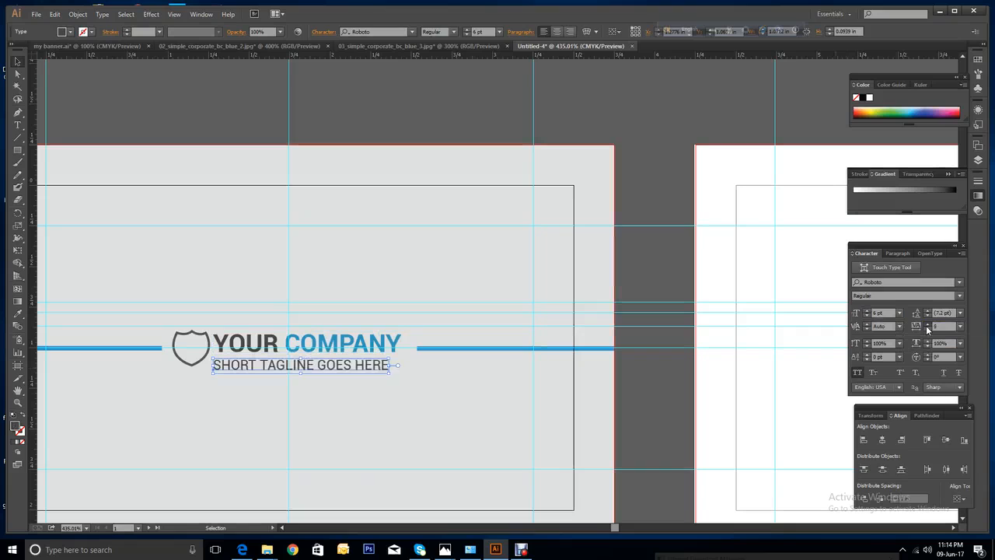
{"action": "left_click", "coordinate": [927, 325]}
{"action": "left_click", "coordinate": [927, 325]}
{"action": "left_click", "coordinate": [927, 325]}
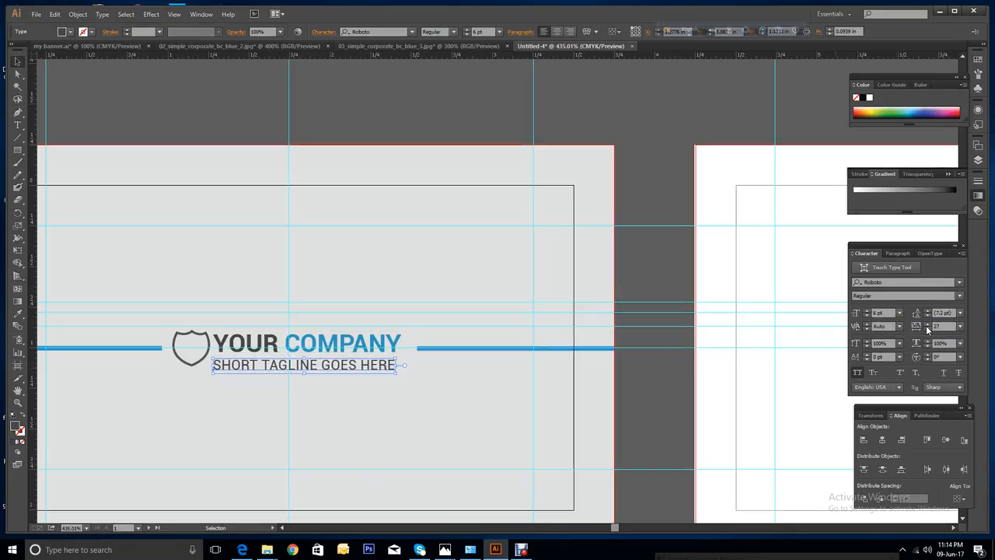
{"action": "left_click", "coordinate": [927, 325]}
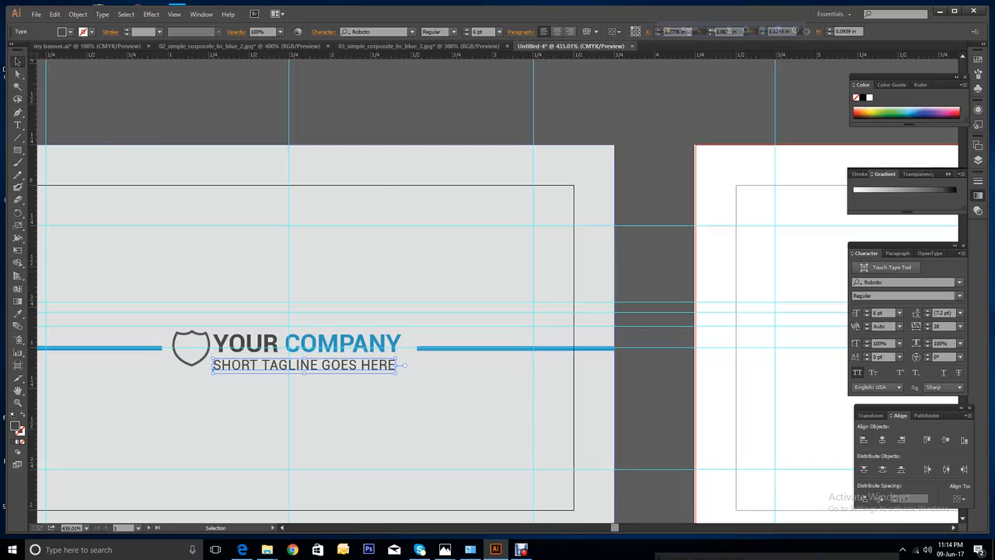
Horizontally centre the tagline and YOUR COMPANY on each other.
{"action": "left_click", "coordinate": [264, 344]}
{"action": "left_click", "coordinate": [269, 365]}
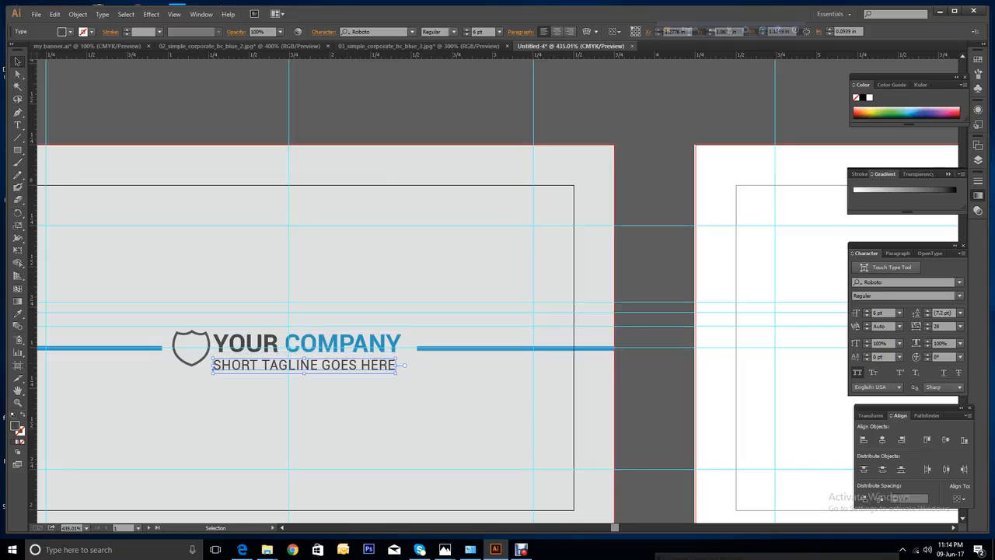
{"action": "left_click", "coordinate": [268, 344], "text": "shift"}
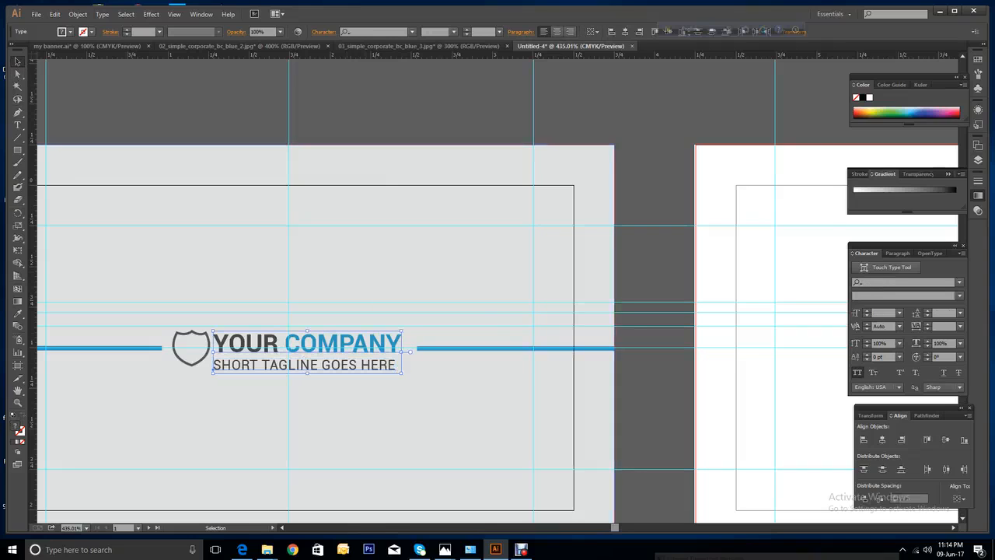
{"action": "left_click", "coordinate": [625, 32]}
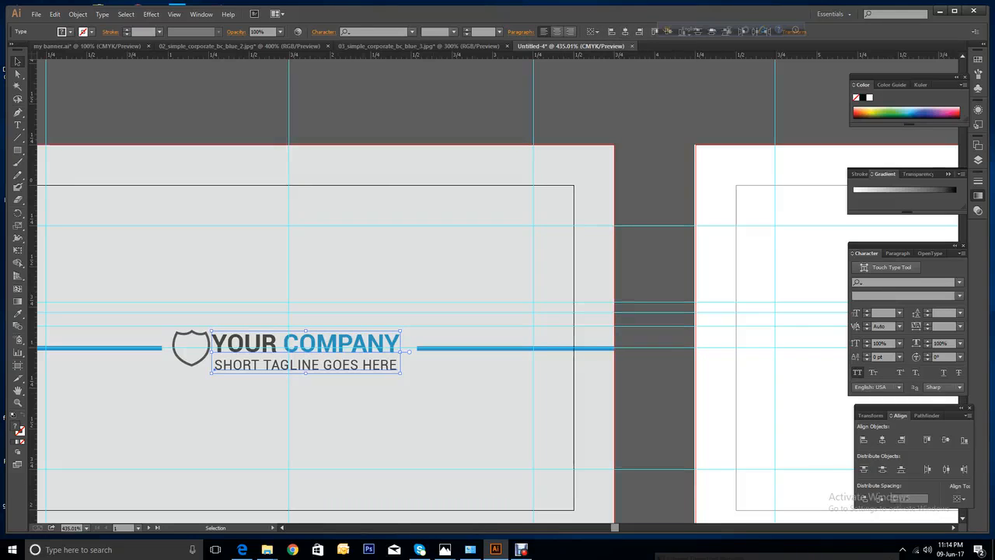
Shift the two text lines slightly right and enlarge the shield proportionally.
{"action": "left_click_drag", "start_coordinate": [383, 340], "coordinate": [394, 335]}
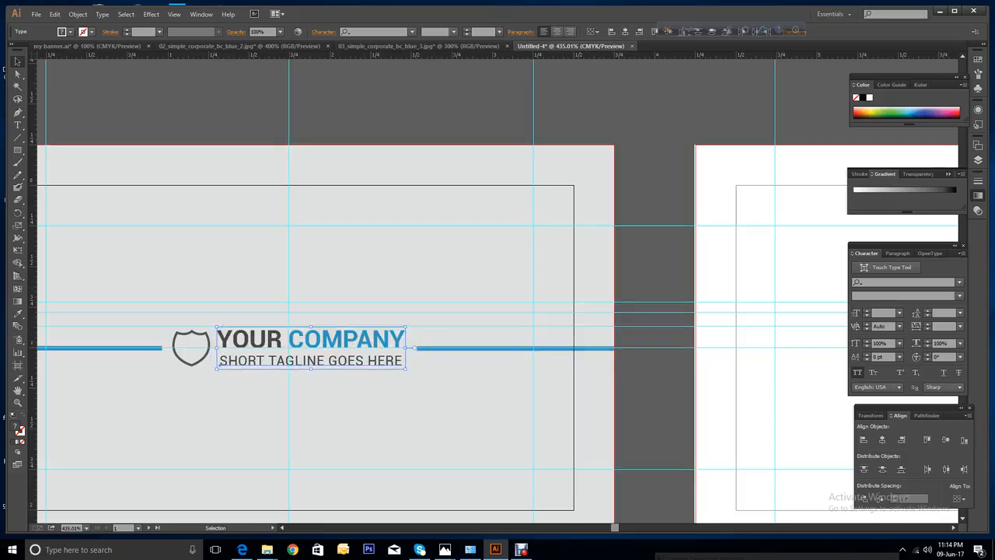
{"action": "left_click_drag", "start_coordinate": [393, 336], "coordinate": [394, 336]}
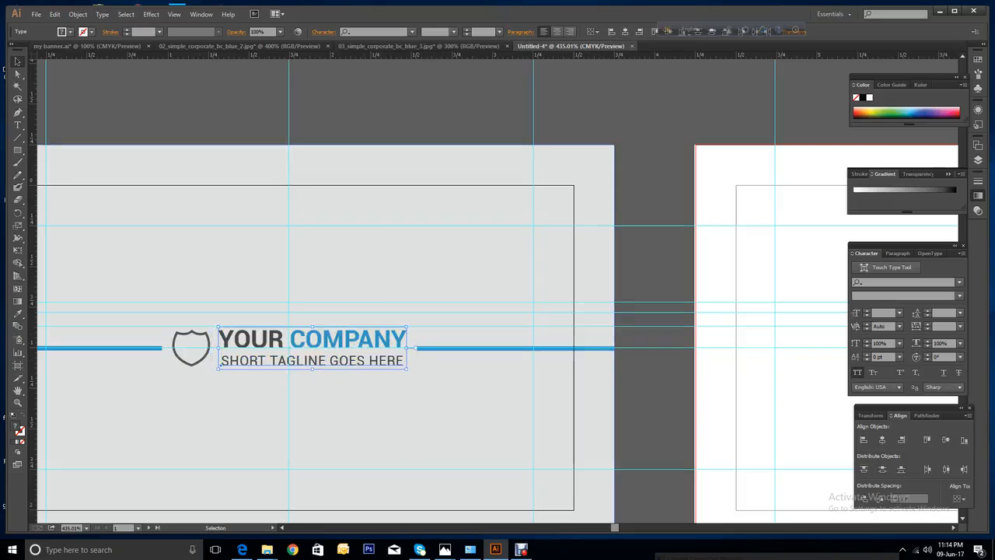
{"action": "left_click", "coordinate": [199, 362]}
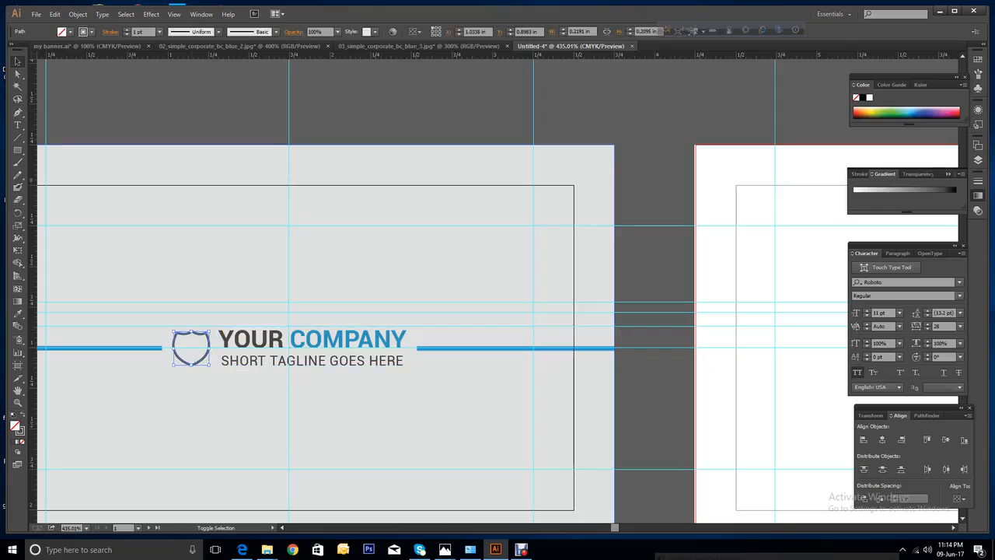
{"action": "left_click_drag", "start_coordinate": [210, 331], "coordinate": [216, 325]}
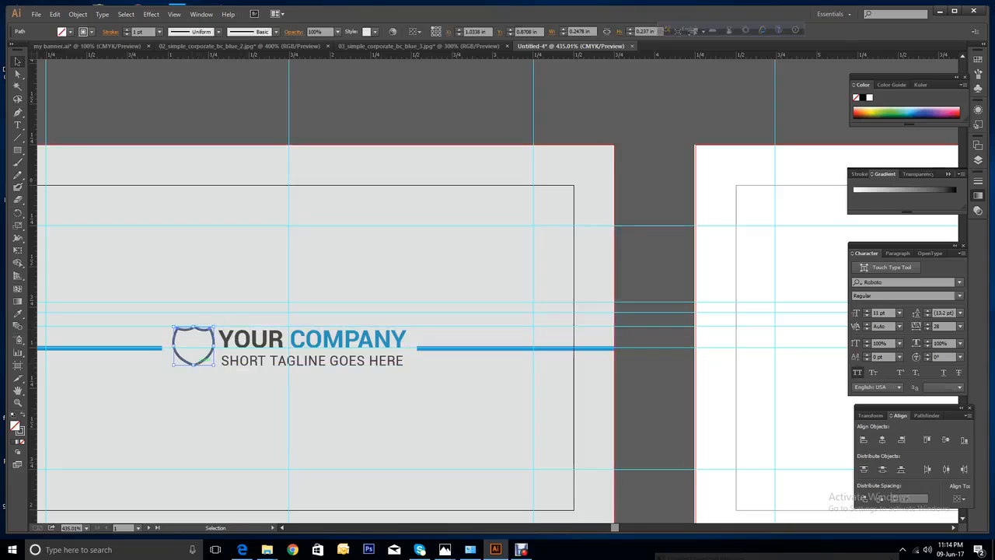
Extend the grey background rectangle up to the bleed edge.
{"action": "left_click_drag", "start_coordinate": [201, 349], "coordinate": [208, 356]}
{"action": "left_click", "coordinate": [208, 355]}
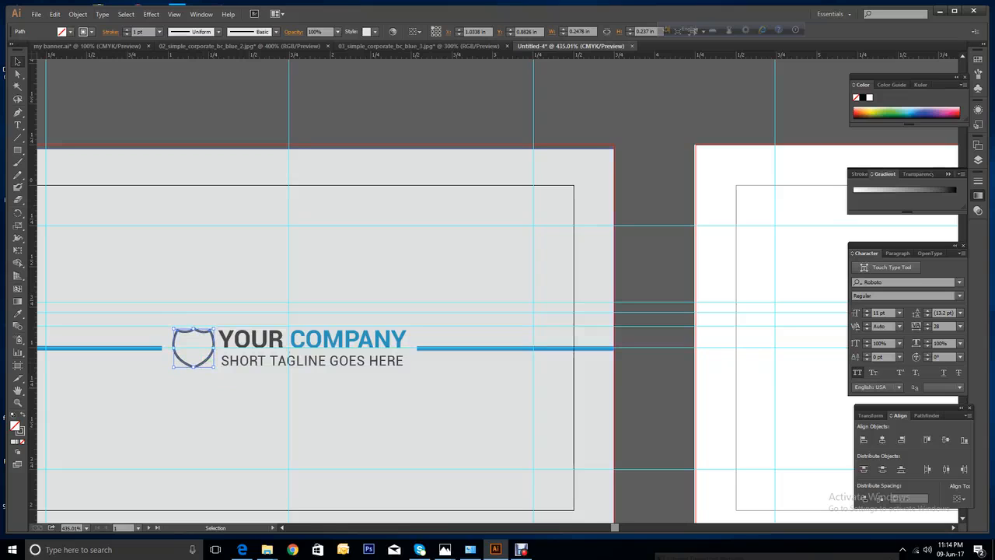
{"action": "left_click", "coordinate": [219, 400]}
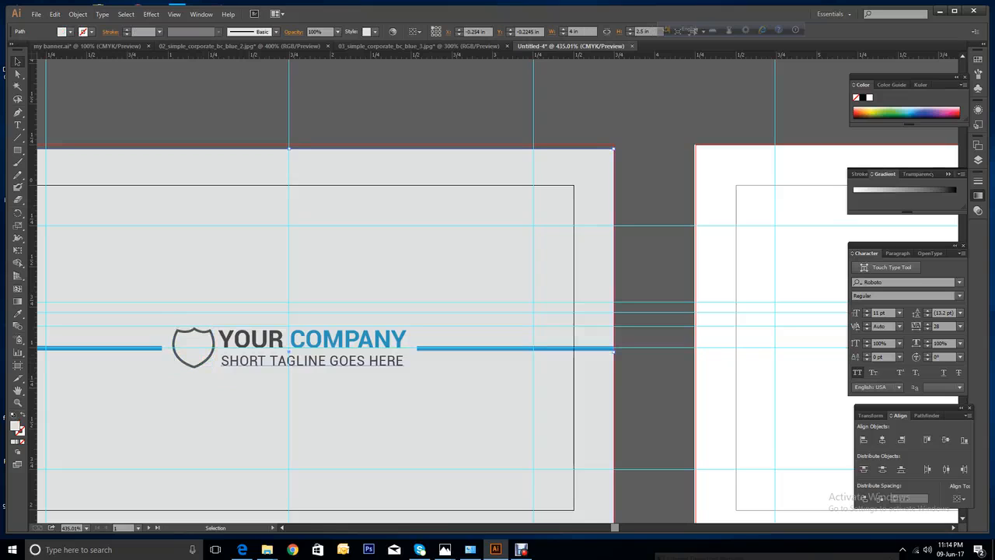
{"action": "left_click", "coordinate": [112, 348]}
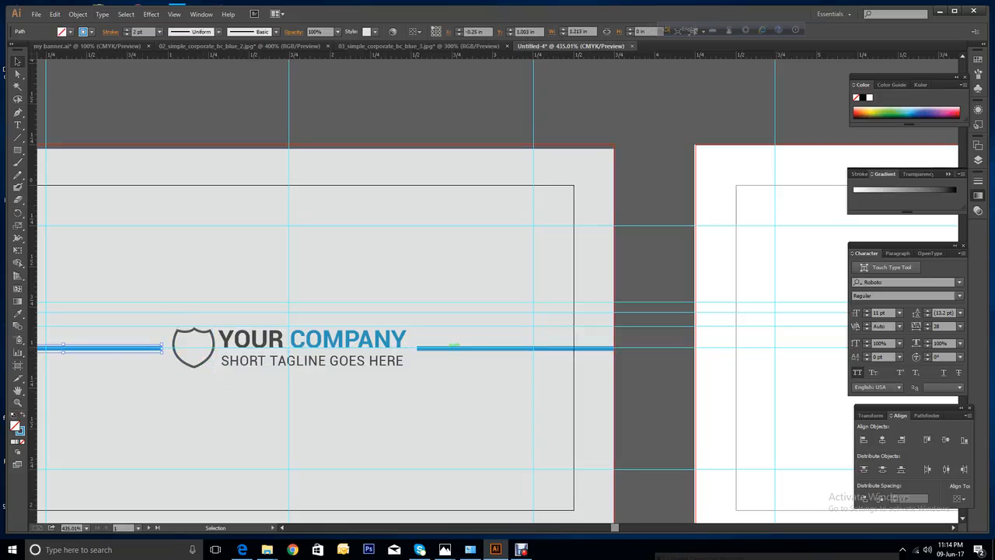
{"action": "left_click", "coordinate": [450, 349]}
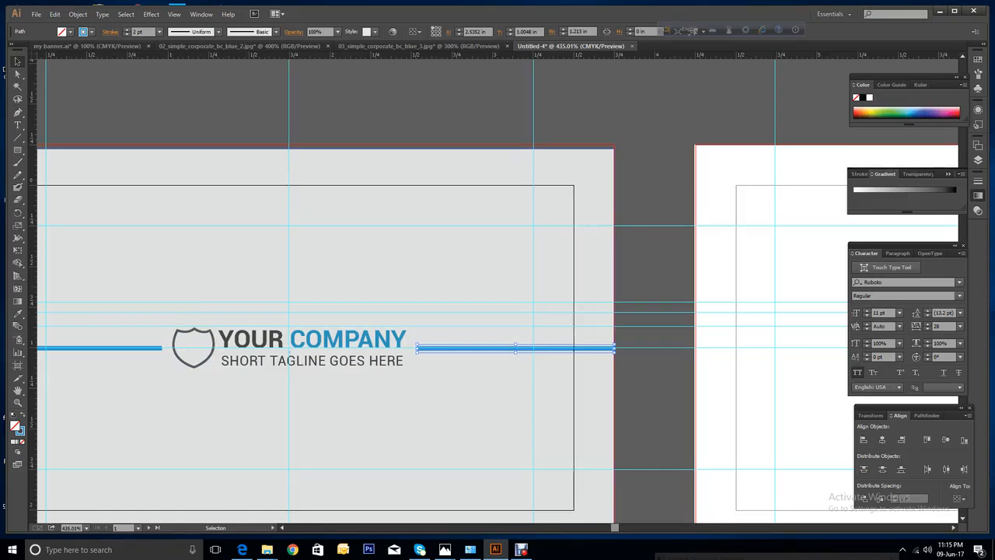
{"action": "left_click_drag", "start_coordinate": [481, 215], "coordinate": [482, 211]}
{"action": "key", "text": "ctrl+2"}
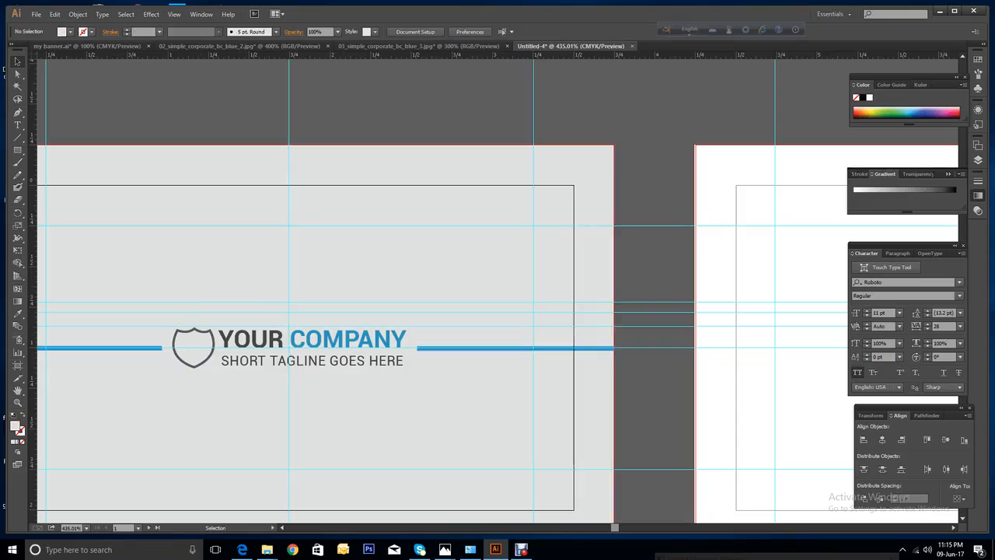
Group the shield with both text lines and nudge the group evenly between the blue lines.
{"action": "left_click_drag", "start_coordinate": [168, 320], "coordinate": [405, 371]}
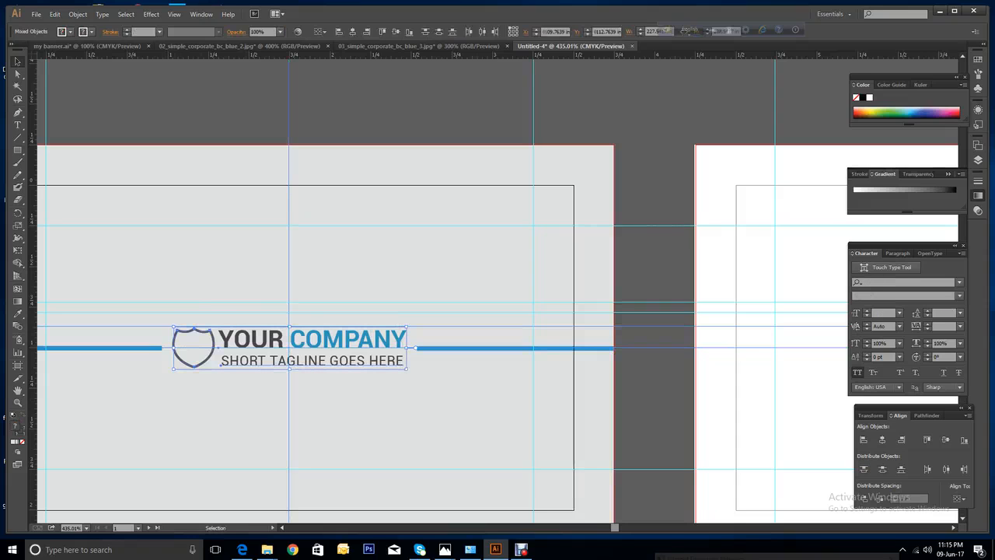
{"action": "right_click", "coordinate": [362, 364]}
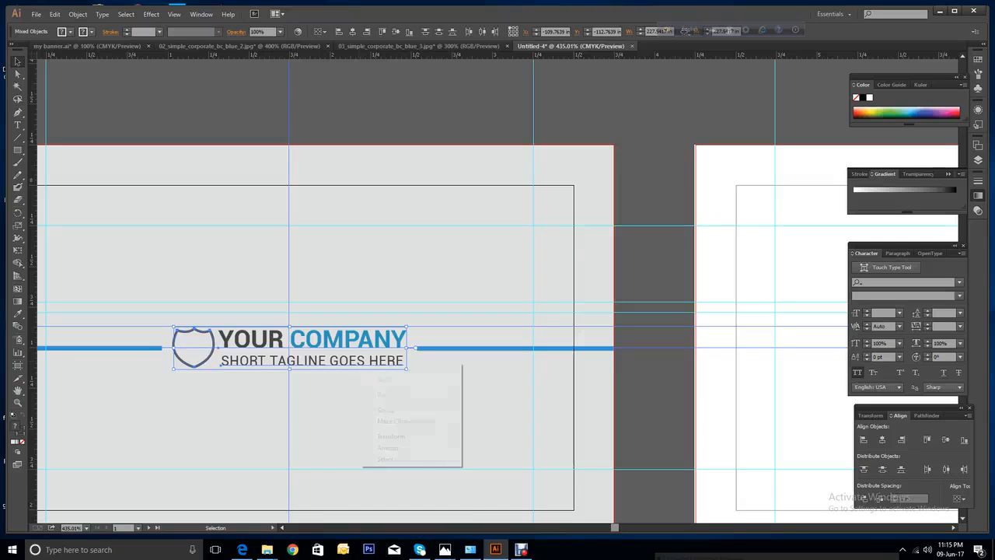
{"action": "left_click", "coordinate": [381, 412]}
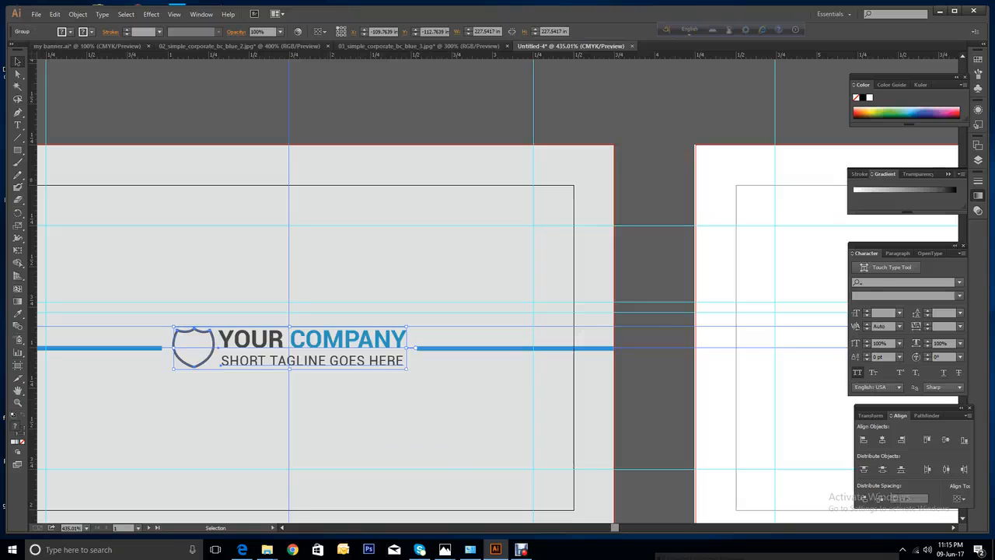
{"action": "left_click", "coordinate": [579, 334]}
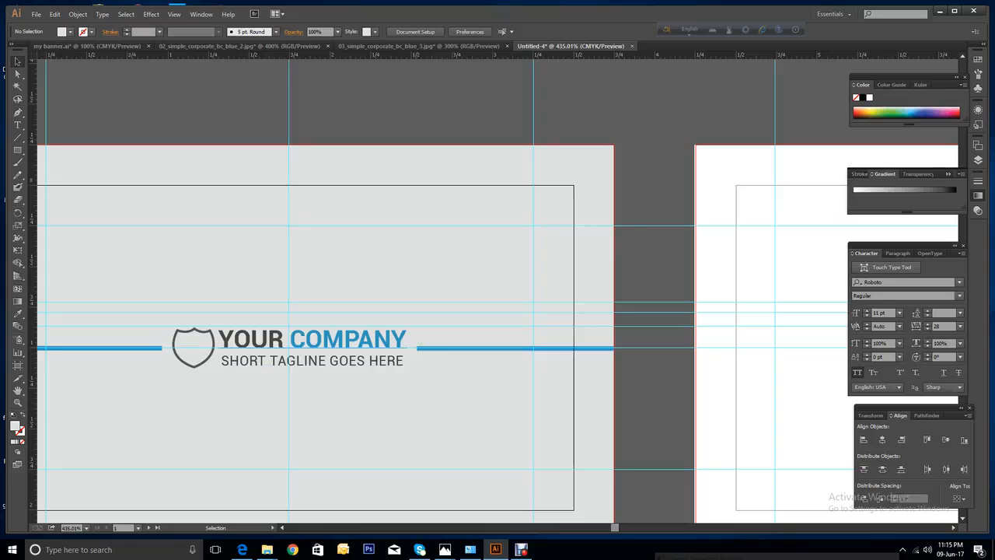
{"action": "left_click", "coordinate": [221, 332]}
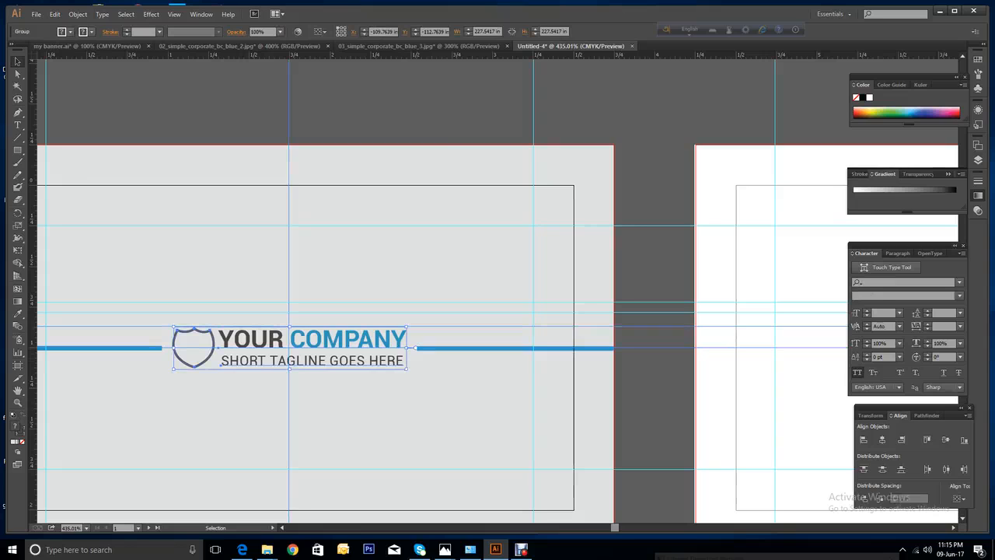
{"action": "left_click_drag", "start_coordinate": [355, 336], "coordinate": [360, 337]}
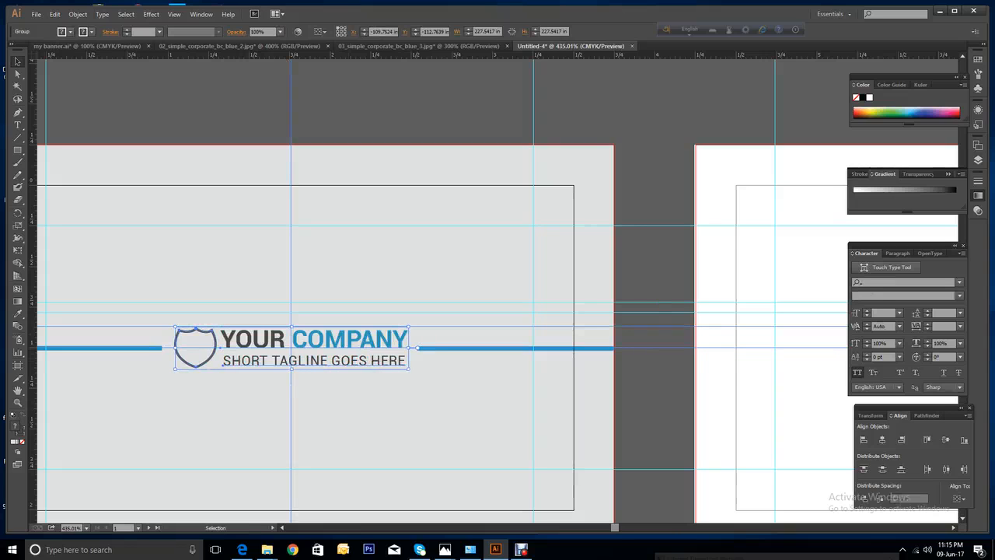
{"action": "key", "text": "ctrl+shift+a"}
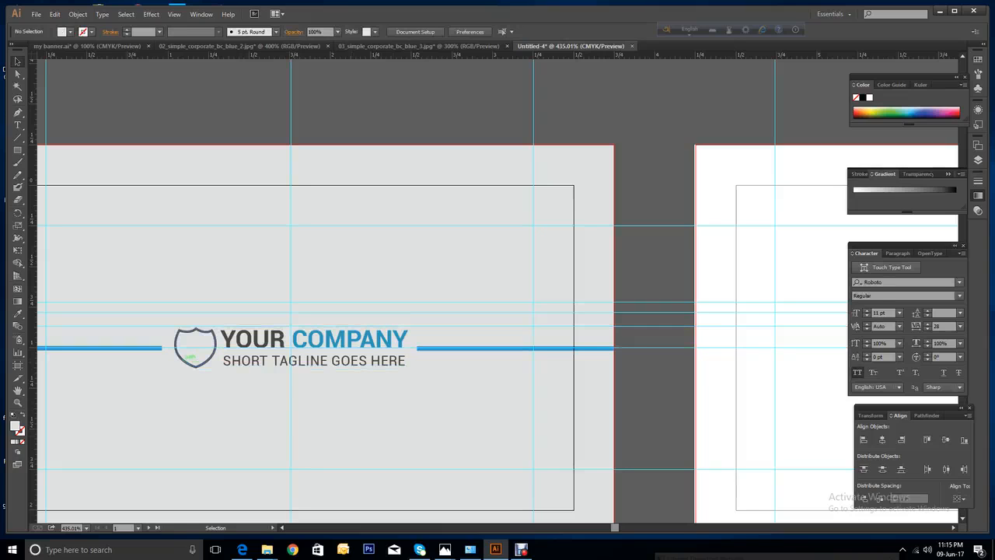
{"action": "left_click", "coordinate": [199, 359]}
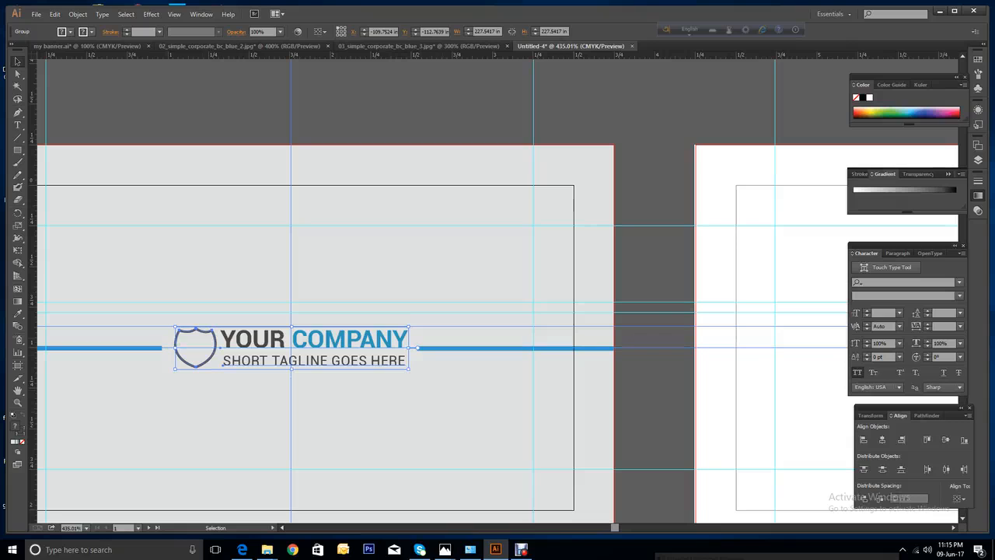
{"action": "left_click_drag", "start_coordinate": [344, 340], "coordinate": [342, 340]}
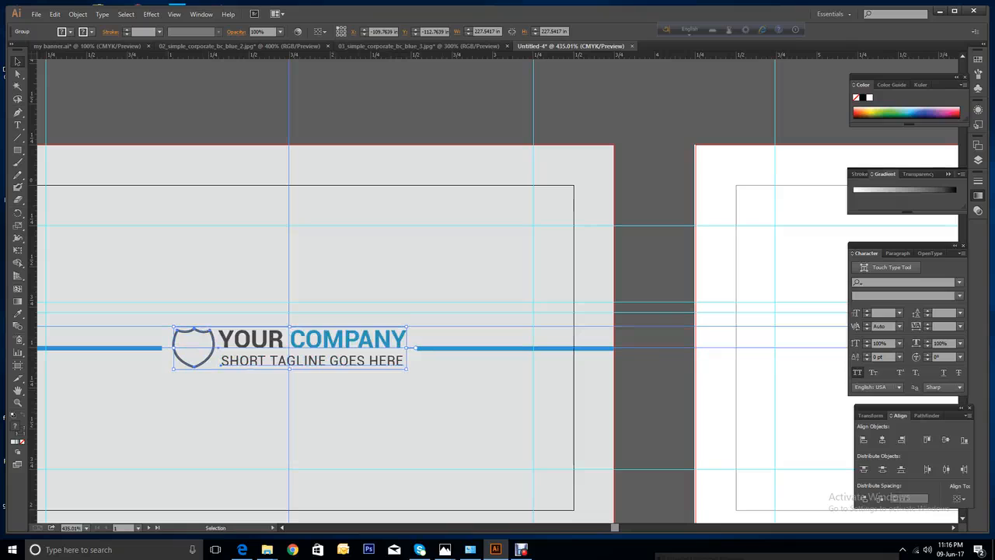
{"action": "key", "text": "ctrl+shift+a"}
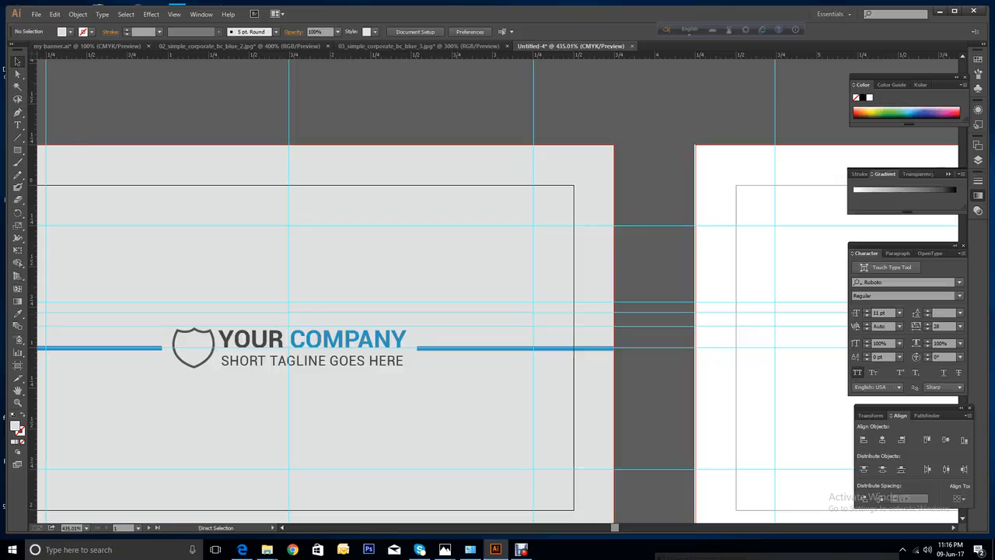
{"action": "key", "text": "ctrl+minus"}
{"action": "key", "text": "ctrl+minus"}
{"action": "key", "text": "ctrl+minus"}
{"action": "key", "text": "ctrl+minus"}
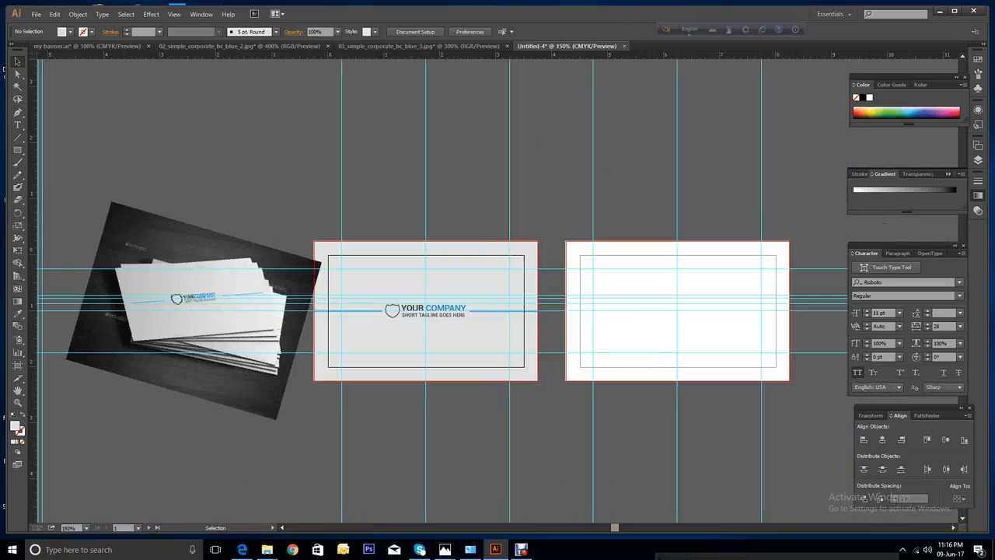
Zoom in on the shield logo and ungroup it from its text.
{"action": "left_click", "coordinate": [521, 550]}
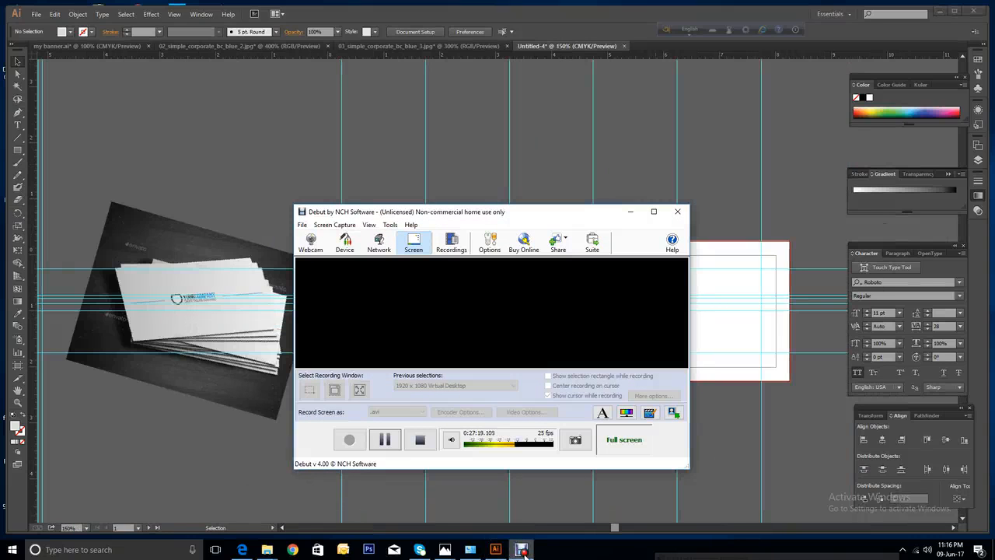
{"action": "left_click", "coordinate": [384, 439]}
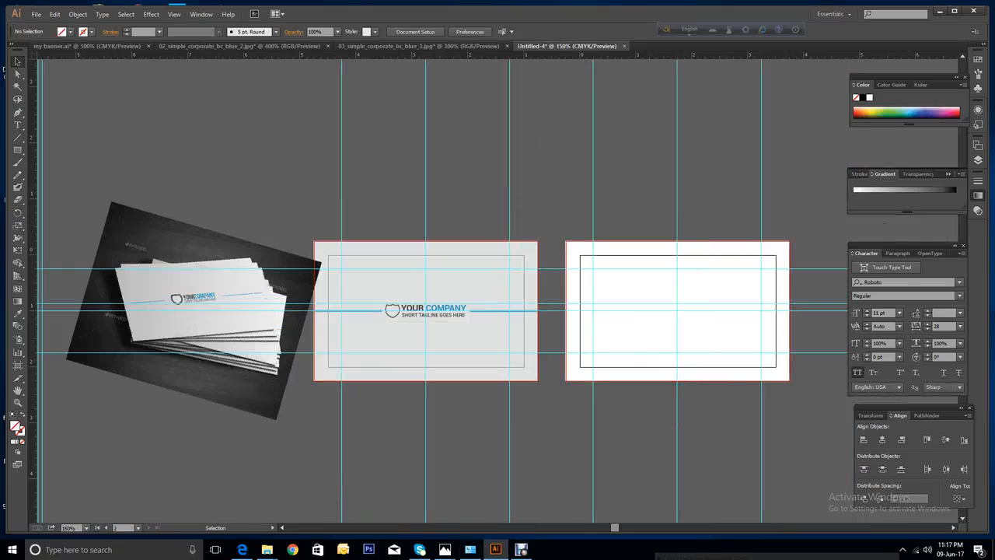
{"action": "left_click", "coordinate": [17, 402]}
{"action": "left_click_drag", "start_coordinate": [379, 289], "coordinate": [407, 333]}
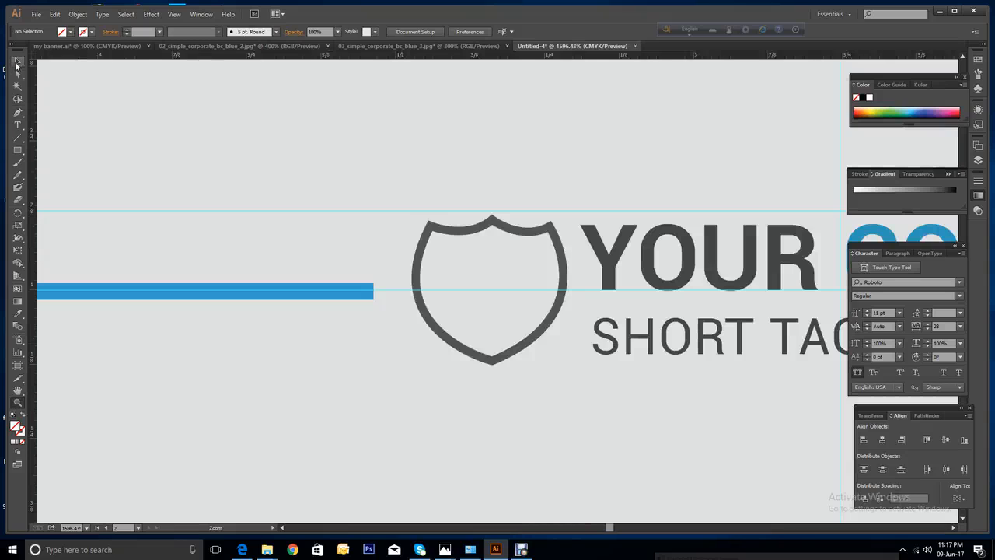
{"action": "left_click", "coordinate": [18, 63]}
{"action": "left_click", "coordinate": [532, 338]}
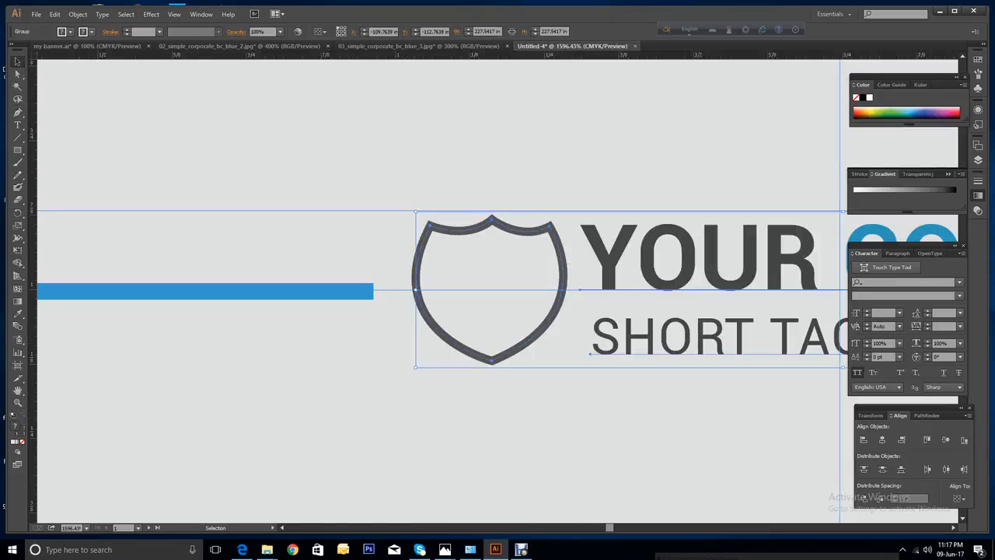
{"action": "right_click", "coordinate": [648, 337]}
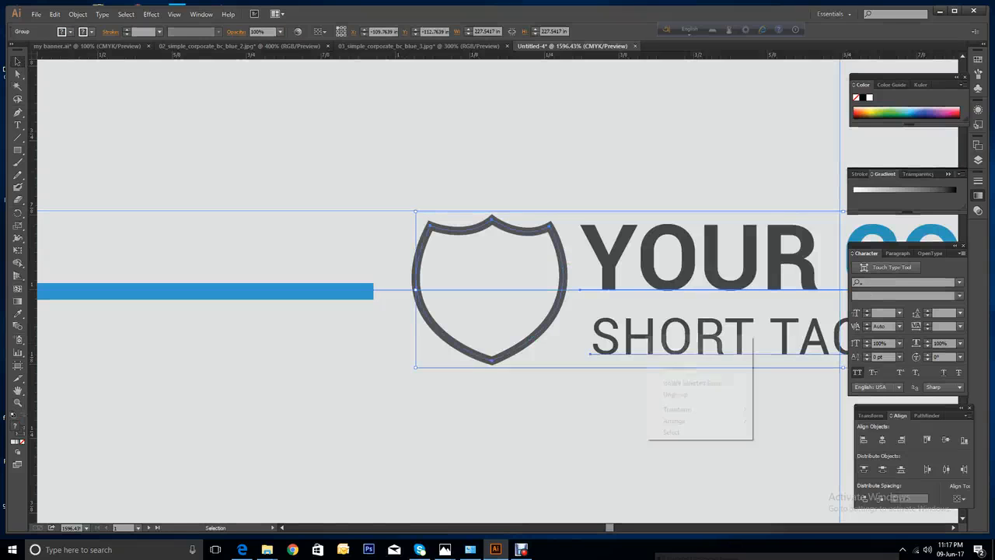
{"action": "left_click", "coordinate": [675, 396]}
Fill the shield outline with white, then zoom back out to the whole card.
{"action": "left_click", "coordinate": [661, 405]}
{"action": "left_click", "coordinate": [539, 332]}
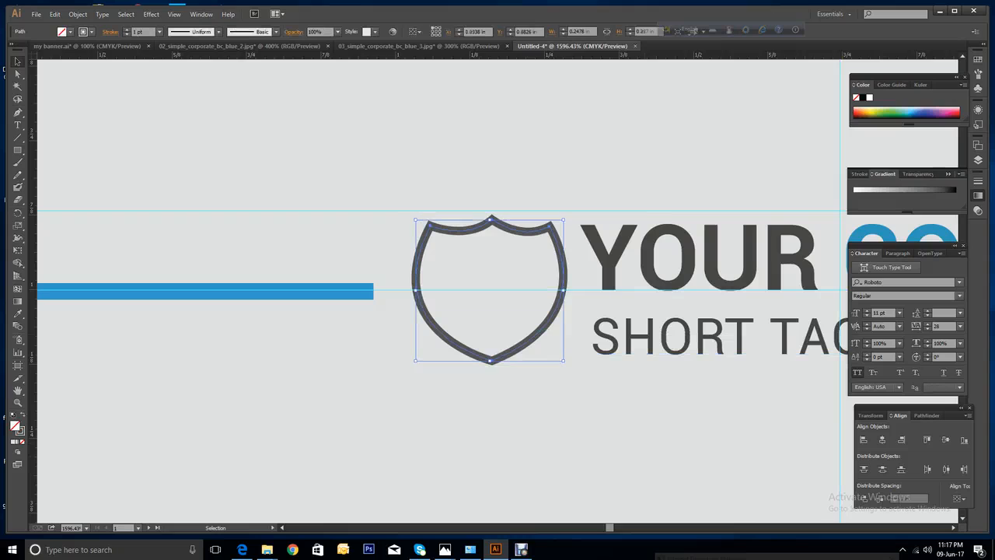
{"action": "left_click", "coordinate": [70, 32]}
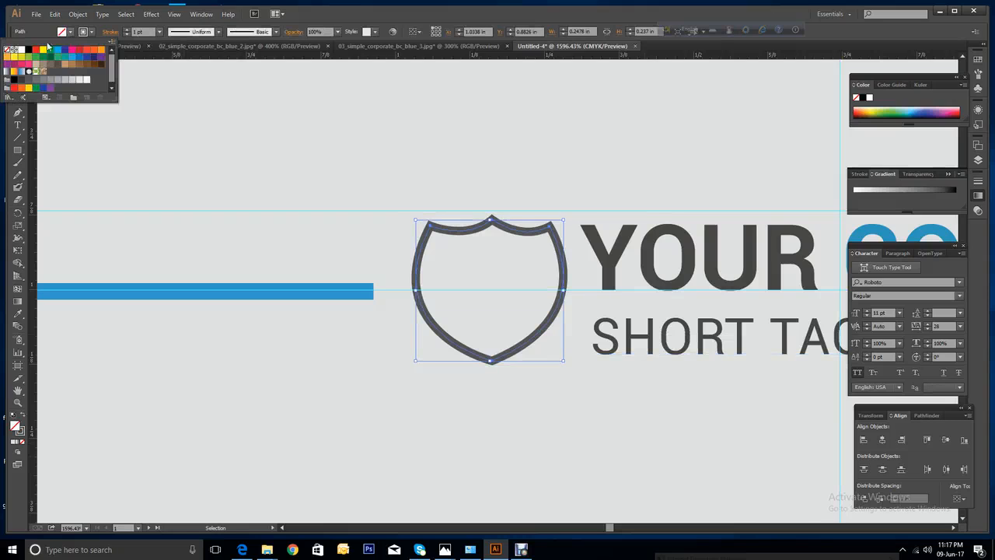
{"action": "left_click", "coordinate": [14, 49]}
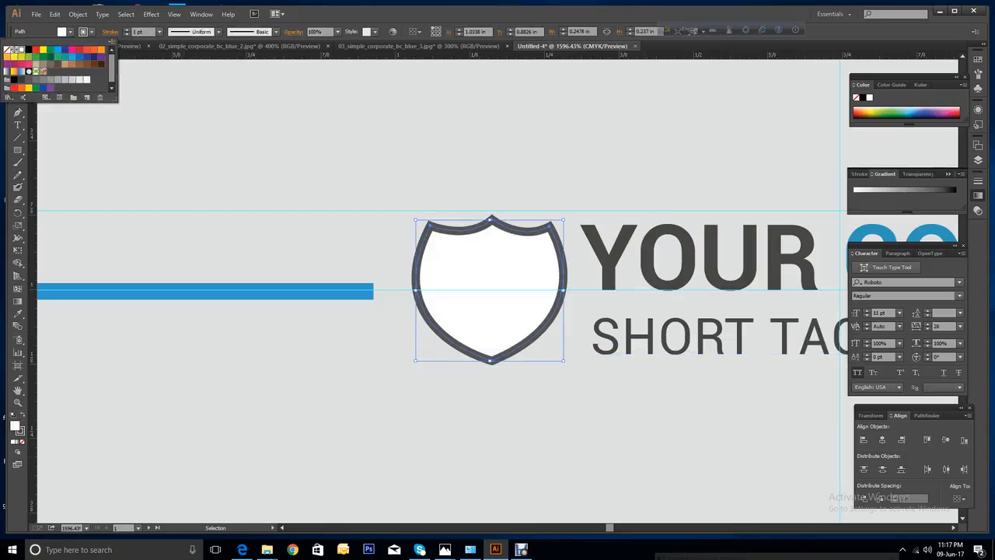
{"action": "key", "text": "Escape"}
{"action": "key", "text": "ctrl+minus"}
{"action": "key", "text": "ctrl+minus"}
{"action": "key", "text": "ctrl+minus"}
{"action": "key", "text": "ctrl+minus"}
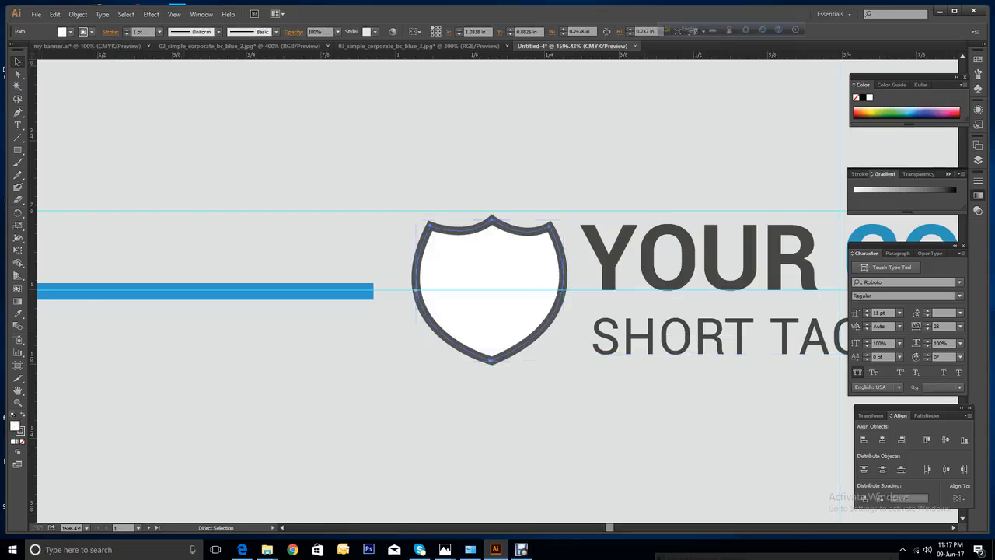
{"action": "key", "text": "ctrl+minus"}
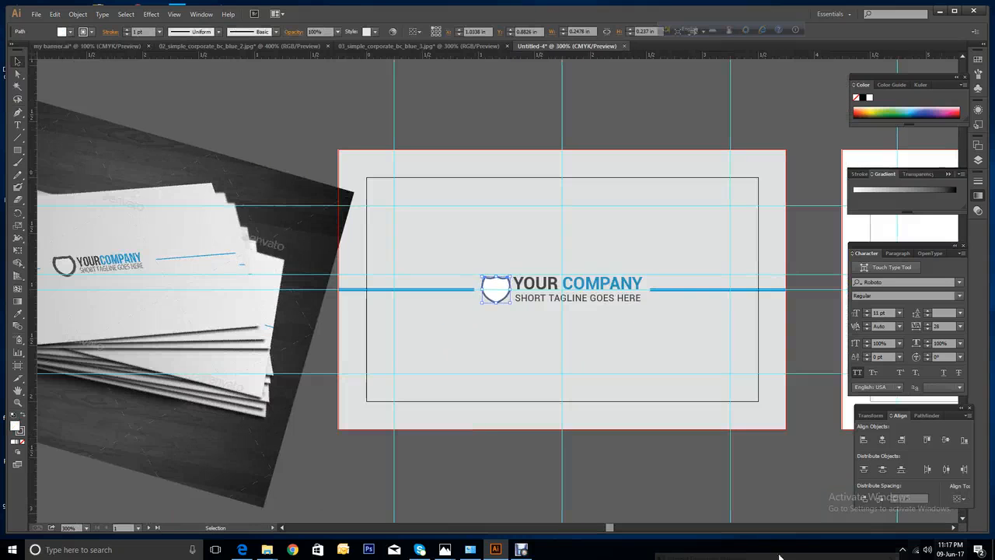
Drag the 02_simple_corporate_bc_blue_2.jpg card photo into the Untitled-4 document.
{"action": "left_click_drag", "start_coordinate": [610, 531], "coordinate": [620, 528]}
{"action": "scroll", "coordinate": [498, 295], "scroll_direction": "up", "scroll_amount": 3}
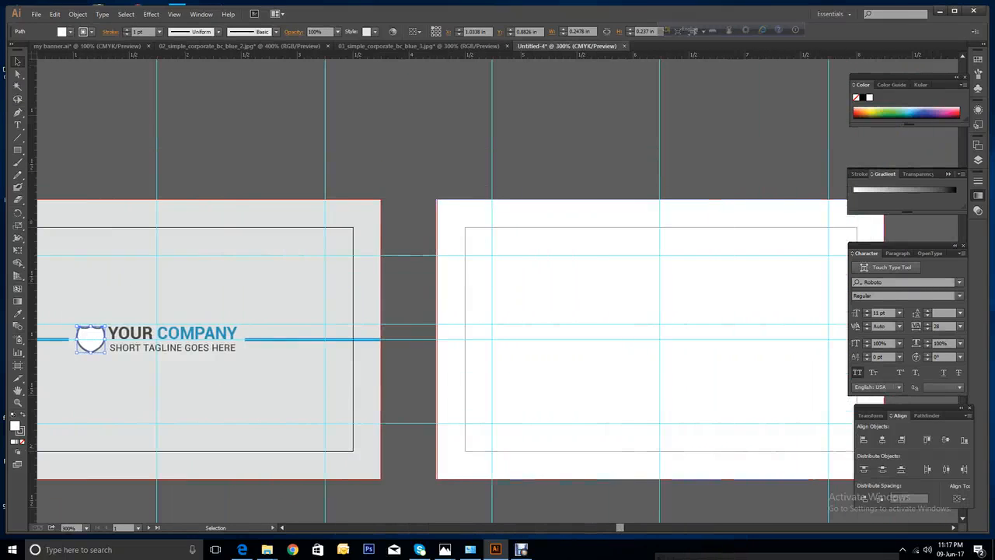
{"action": "left_click", "coordinate": [402, 46]}
{"action": "left_click", "coordinate": [286, 45]}
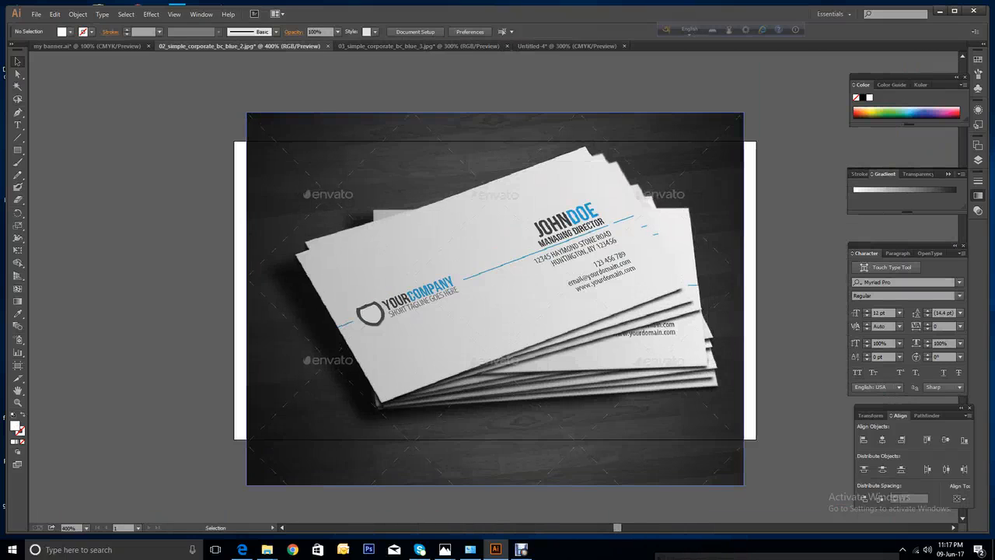
{"action": "left_click_drag", "start_coordinate": [574, 255], "coordinate": [594, 145]}
Settle the placed photo above the blank white card and deselect it.
{"action": "scroll", "coordinate": [594, 145], "scroll_direction": "up", "scroll_amount": 4}
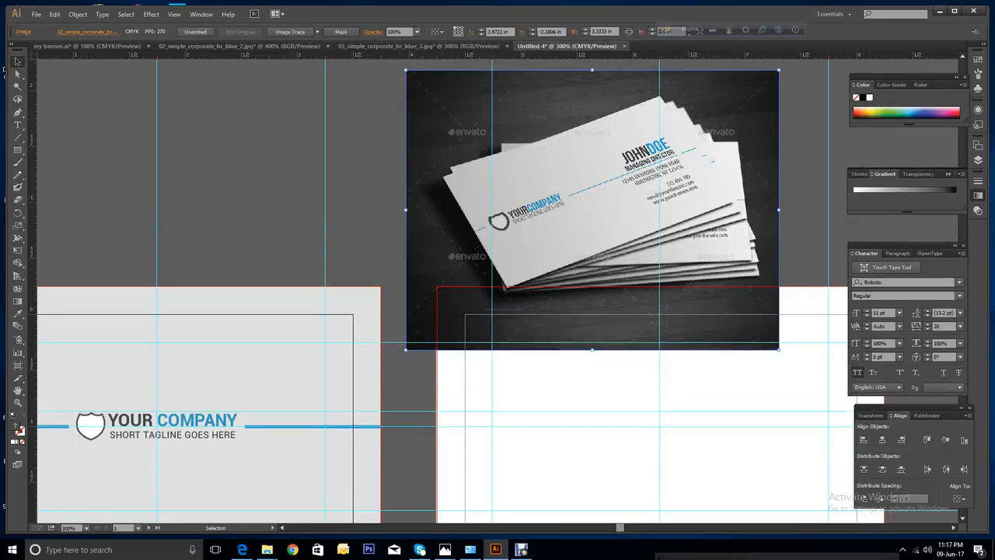
{"action": "left_click_drag", "start_coordinate": [720, 191], "coordinate": [727, 127]}
{"action": "scroll", "coordinate": [727, 126], "scroll_direction": "up", "scroll_amount": 7}
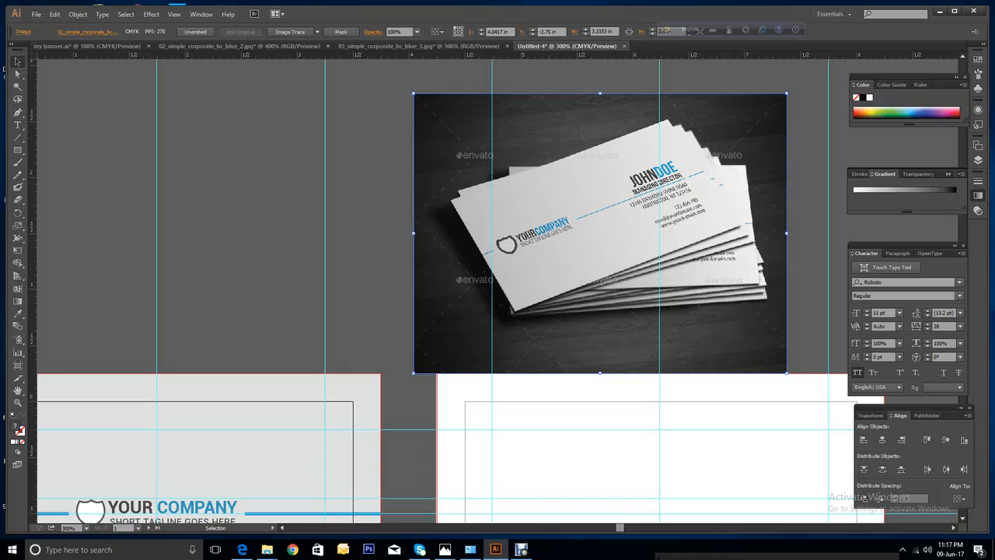
{"action": "scroll", "coordinate": [443, 306], "scroll_direction": "down", "scroll_amount": 4}
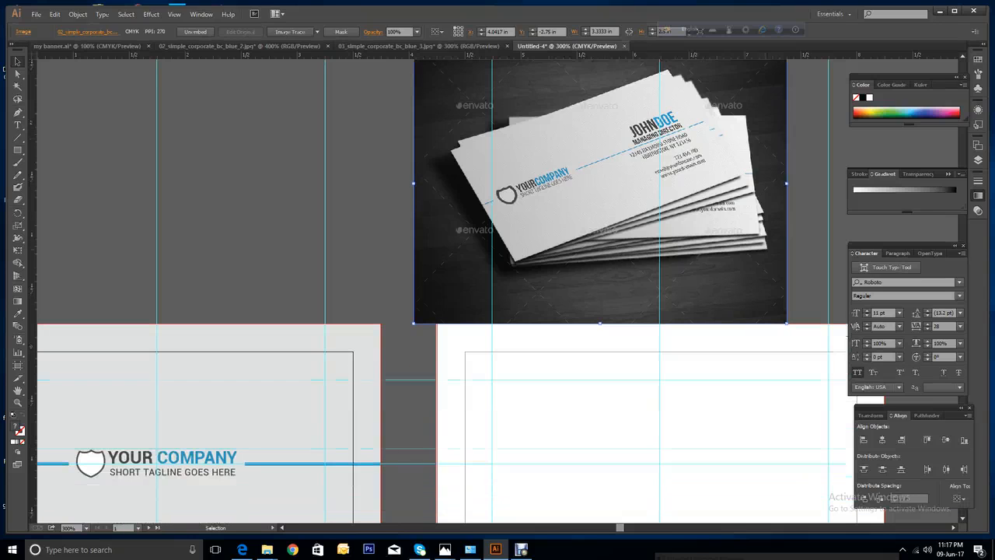
{"action": "scroll", "coordinate": [493, 290], "scroll_direction": "down", "scroll_amount": 1}
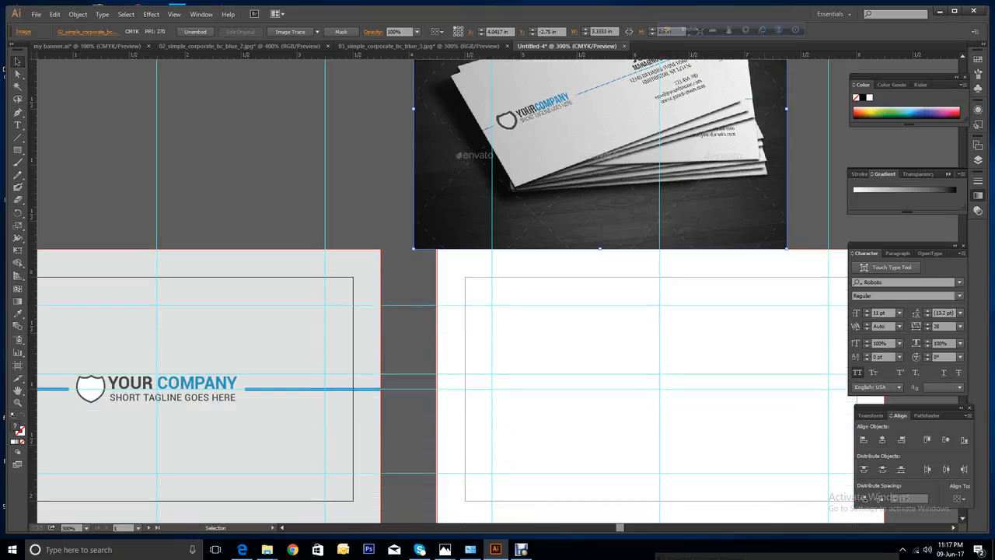
{"action": "scroll", "coordinate": [493, 290], "scroll_direction": "up", "scroll_amount": 1}
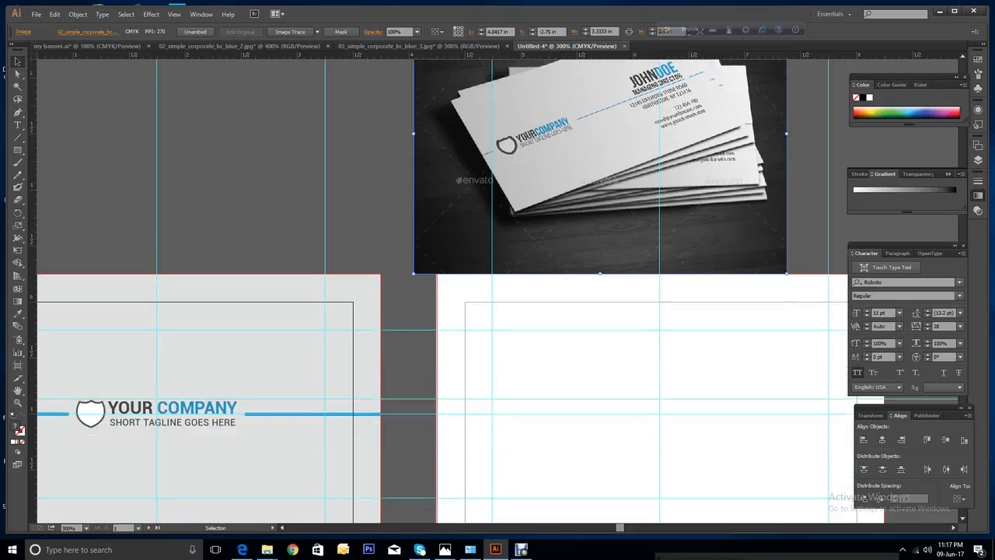
{"action": "scroll", "coordinate": [493, 290], "scroll_direction": "down", "scroll_amount": 1}
{"action": "scroll", "coordinate": [493, 290], "scroll_direction": "up", "scroll_amount": 1}
{"action": "scroll", "coordinate": [493, 290], "scroll_direction": "down", "scroll_amount": 3}
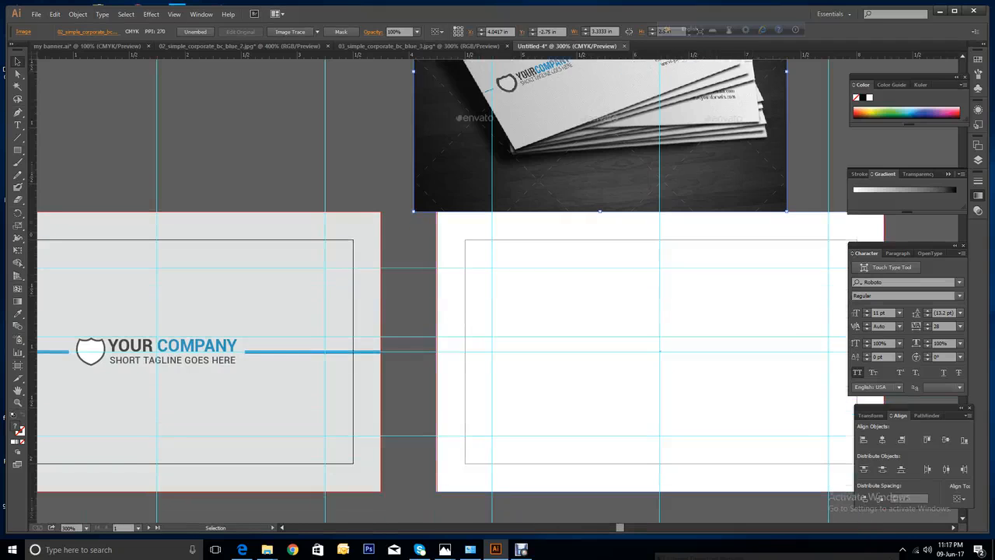
{"action": "scroll", "coordinate": [493, 290], "scroll_direction": "down", "scroll_amount": 2}
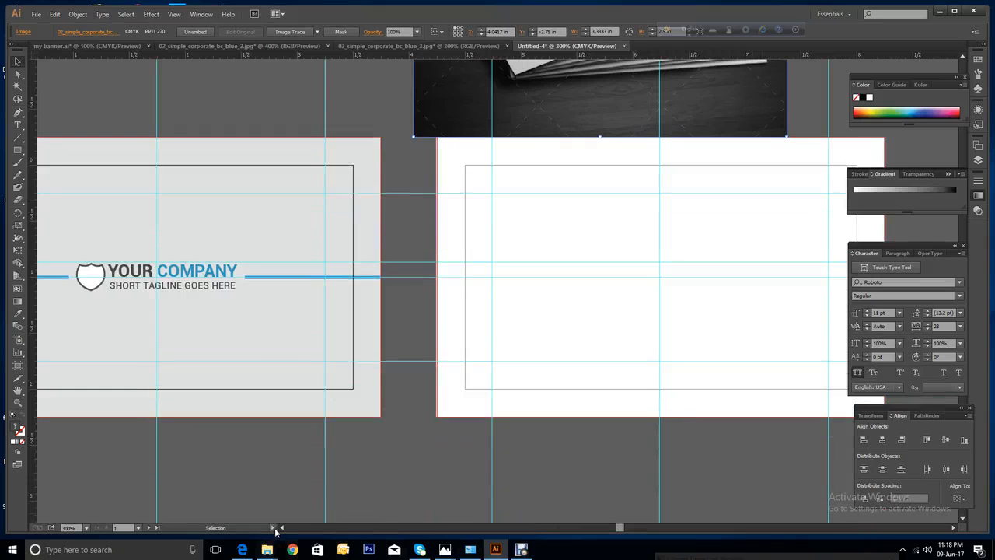
{"action": "left_click", "coordinate": [283, 528]}
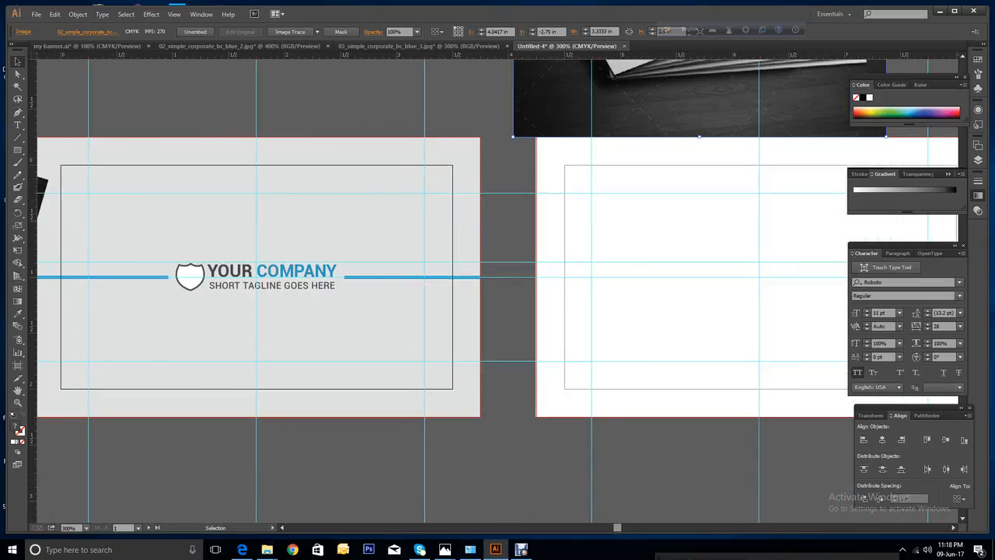
{"action": "left_click", "coordinate": [158, 277]}
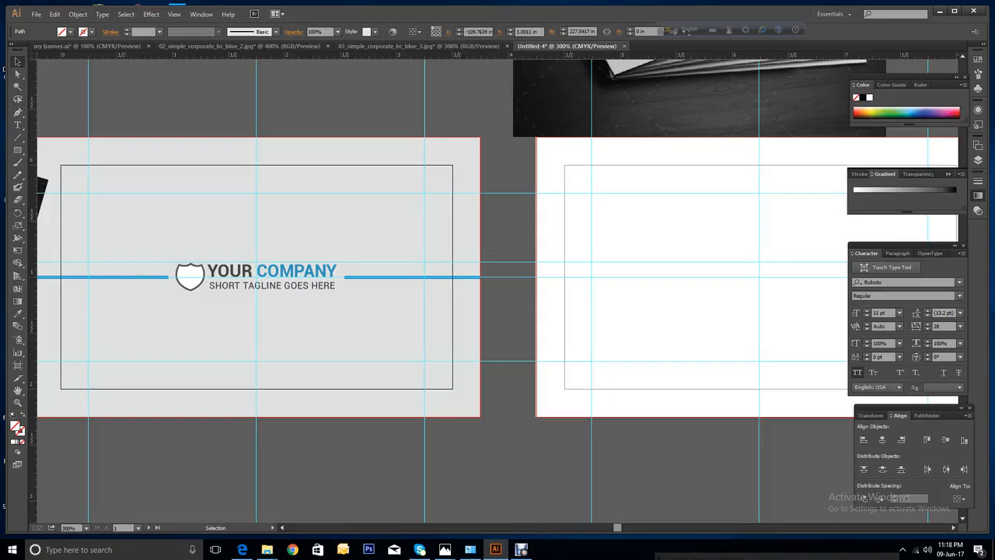
Lock all guides so they stop catching clicks around the logo and blue lines.
{"action": "left_click_drag", "start_coordinate": [97, 243], "coordinate": [404, 301]}
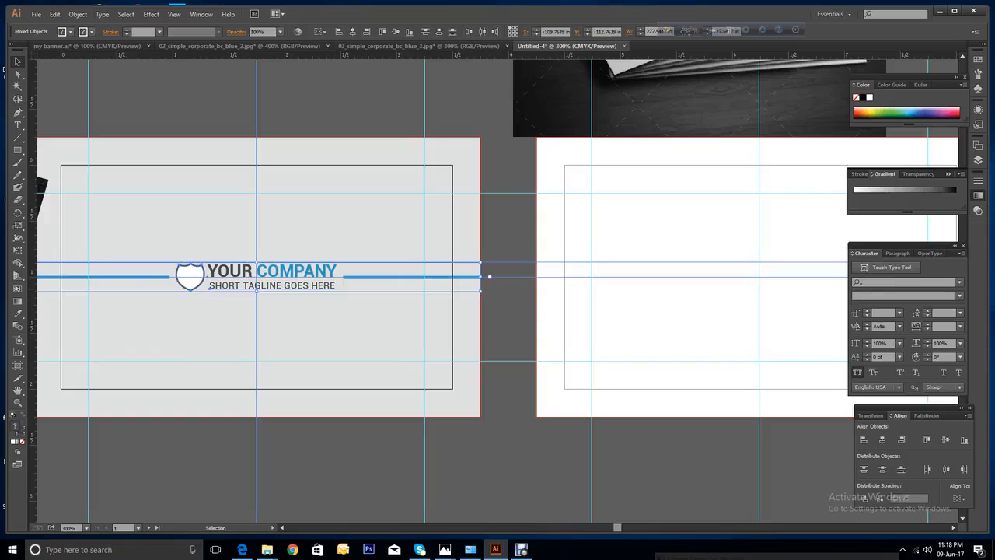
{"action": "right_click", "coordinate": [257, 234]}
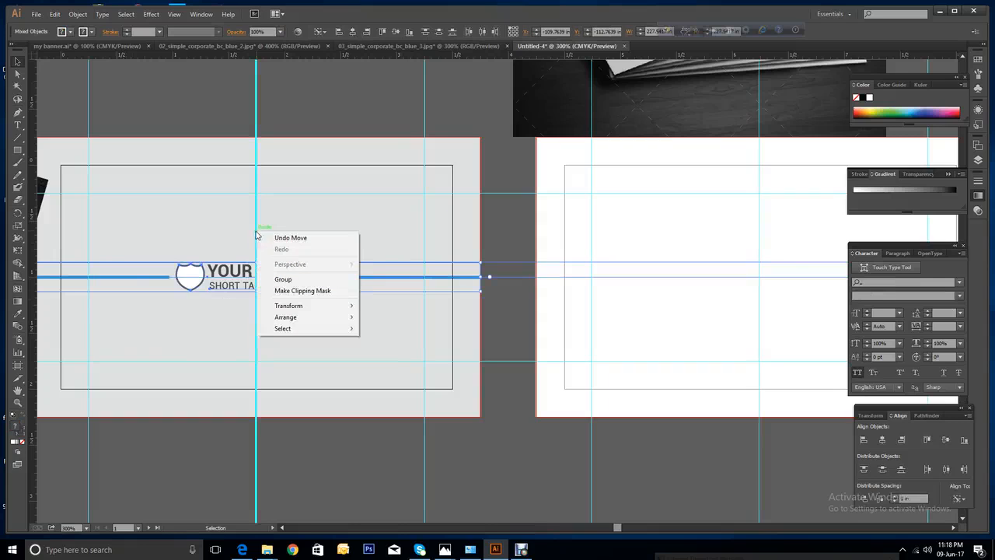
{"action": "left_click", "coordinate": [259, 114]}
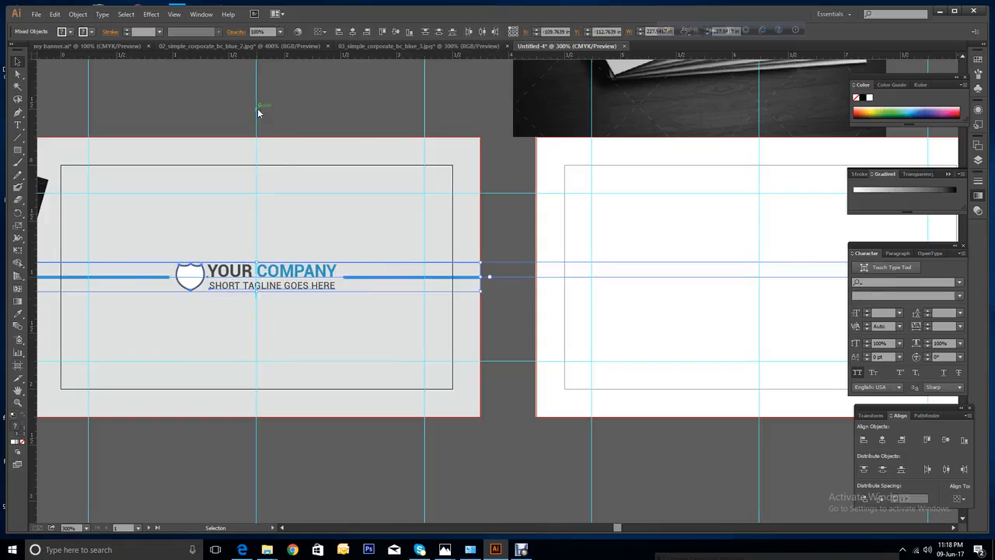
{"action": "right_click", "coordinate": [259, 114]}
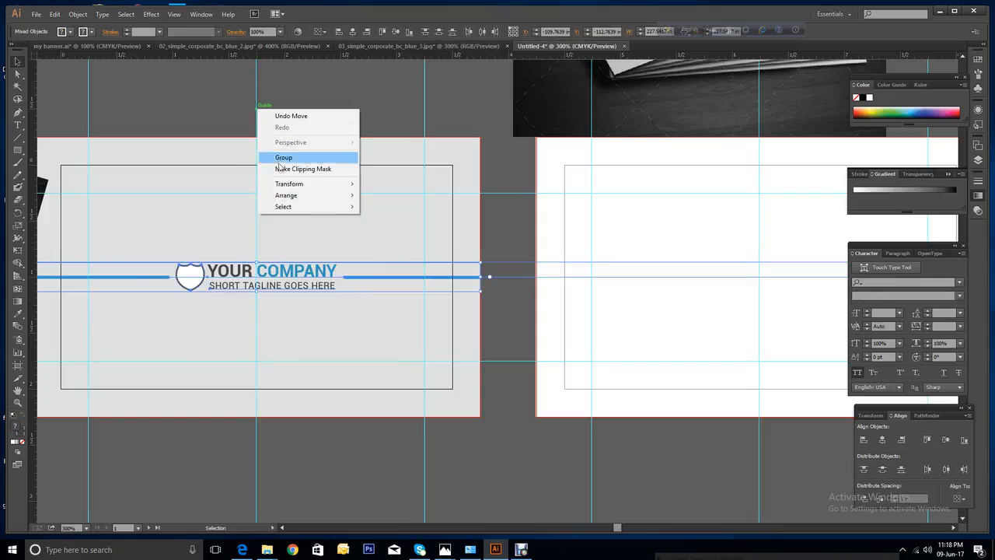
{"action": "left_click", "coordinate": [89, 88]}
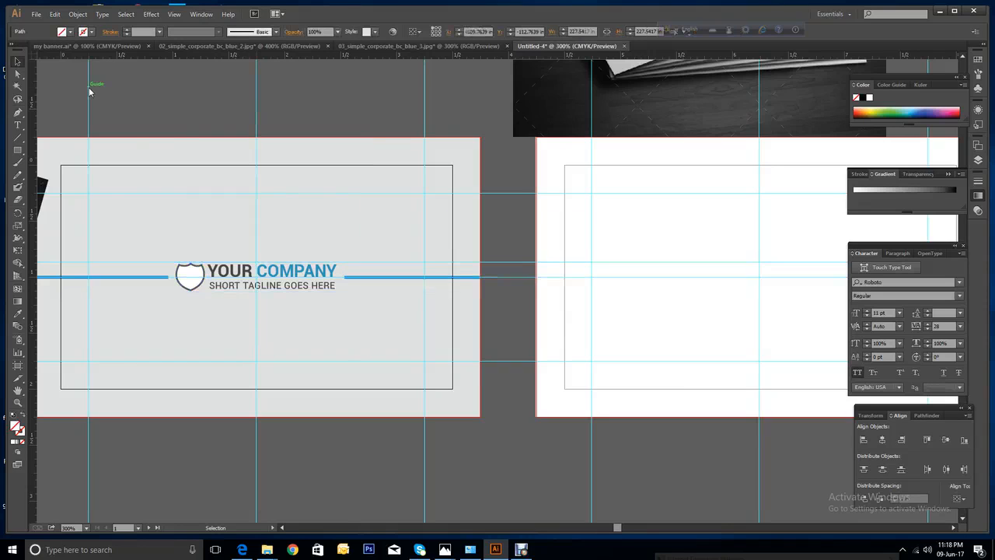
{"action": "right_click", "coordinate": [89, 87]}
{"action": "left_click", "coordinate": [123, 148]}
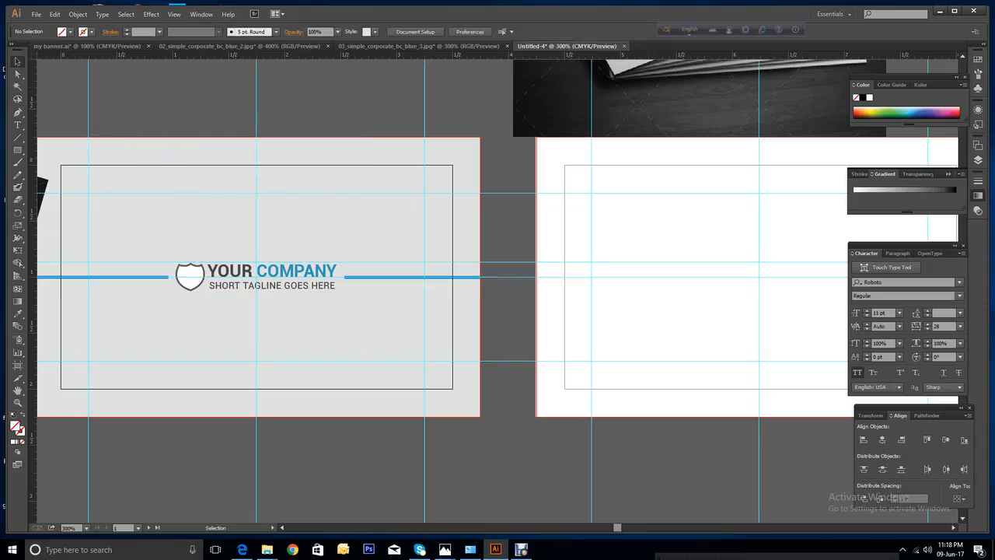
Copy the logo, tagline and blue lines onto the white card.
{"action": "left_click_drag", "start_coordinate": [70, 245], "coordinate": [385, 295]}
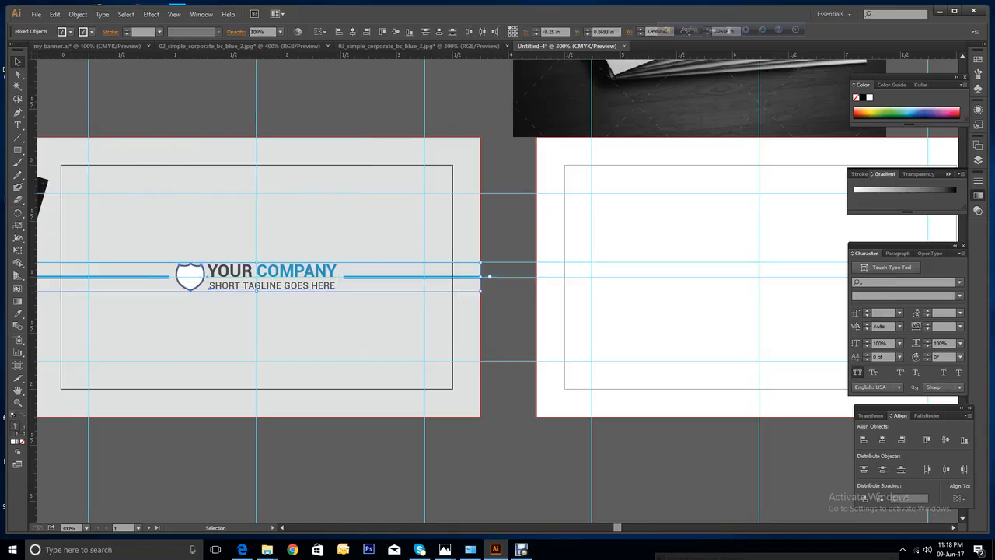
{"action": "left_click_drag", "start_coordinate": [330, 281], "coordinate": [833, 282]}
{"action": "left_click", "coordinate": [746, 464]}
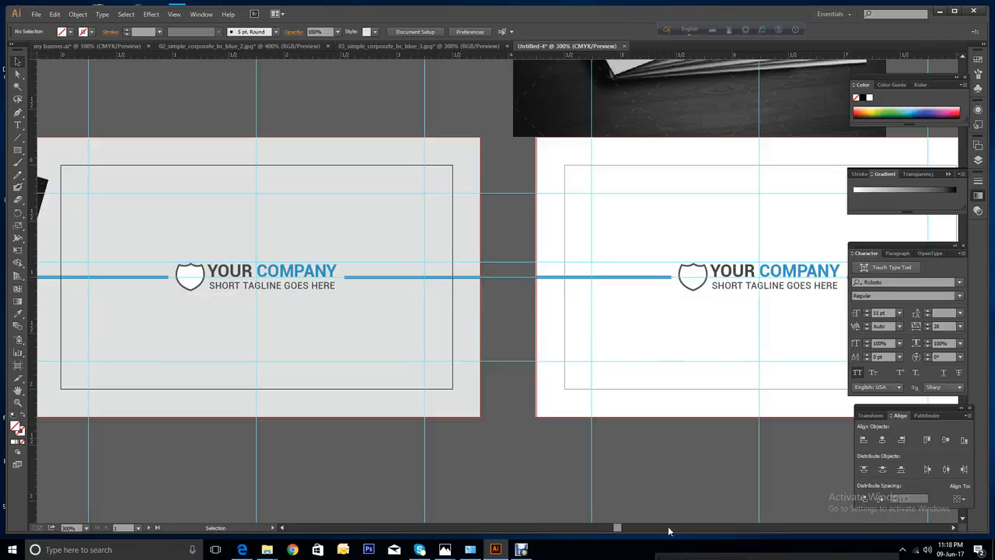
Shorten the left blue line from its right end.
{"action": "left_click_drag", "start_coordinate": [618, 528], "coordinate": [630, 528]}
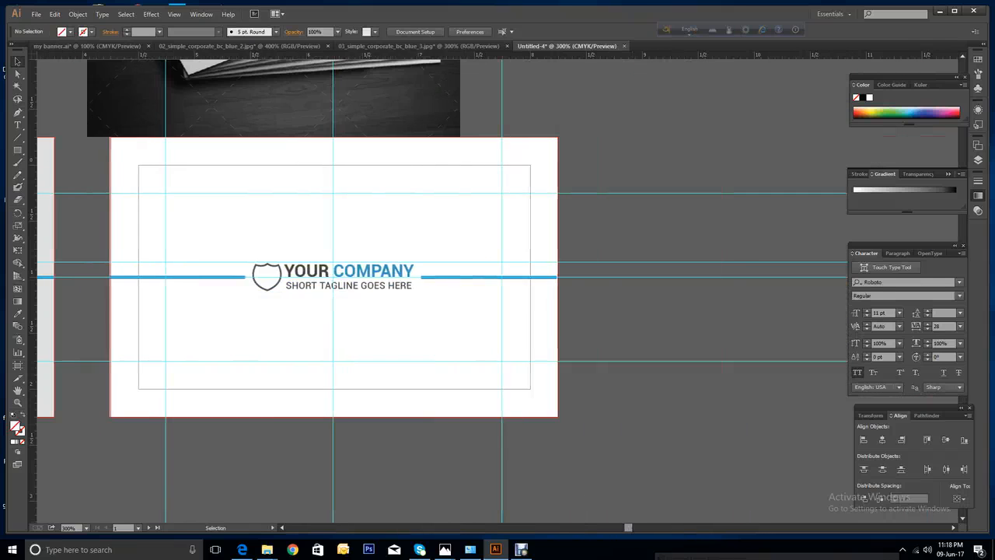
{"action": "scroll", "coordinate": [497, 303], "scroll_direction": "up", "scroll_amount": 5}
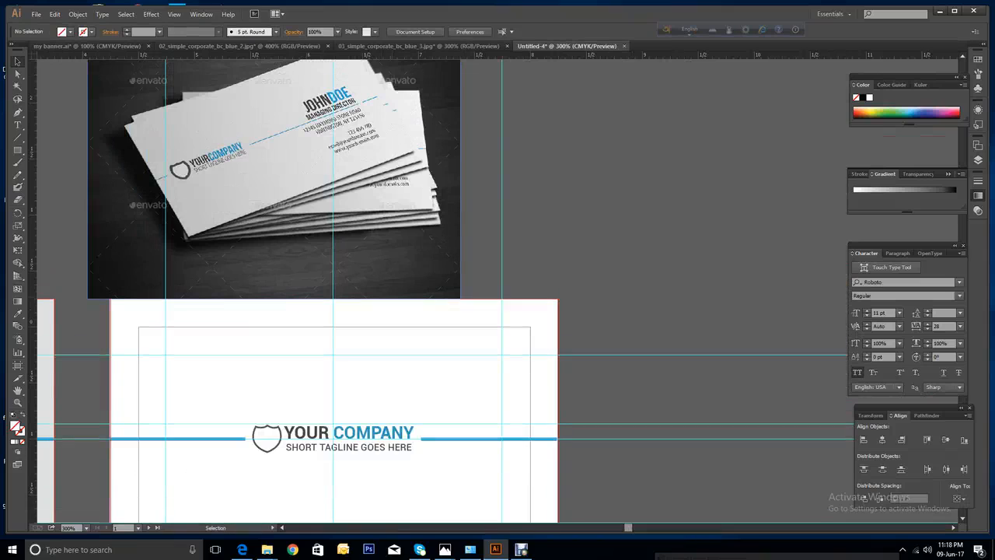
{"action": "left_click", "coordinate": [177, 439]}
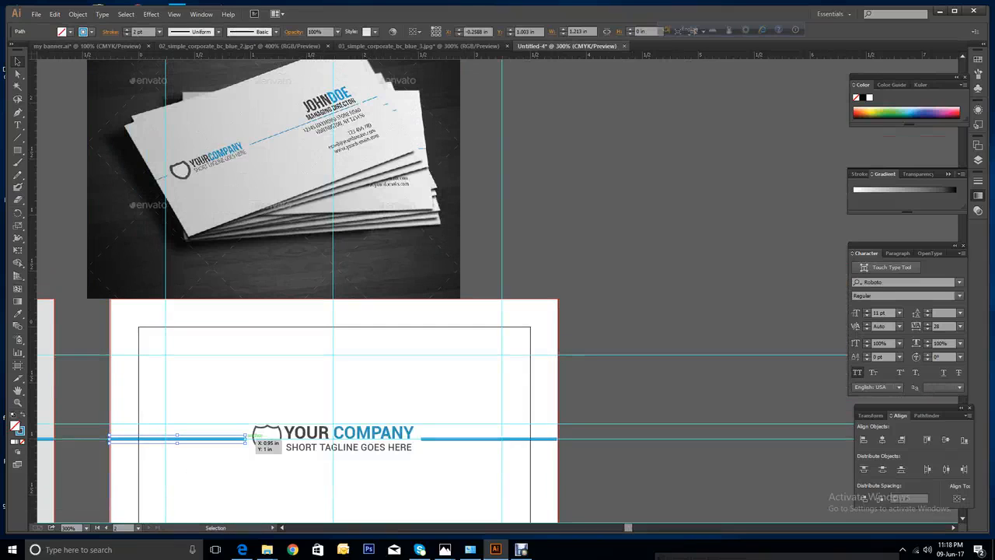
{"action": "left_click_drag", "start_coordinate": [248, 439], "coordinate": [169, 441]}
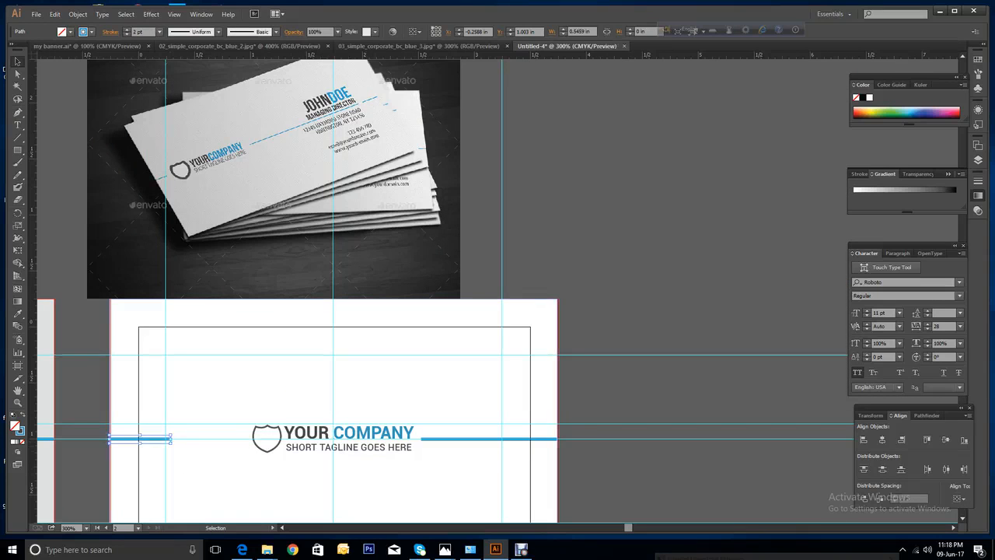
Group the shield with YOUR COMPANY and shift it left, then undo and ungroup.
{"action": "left_click", "coordinate": [273, 440]}
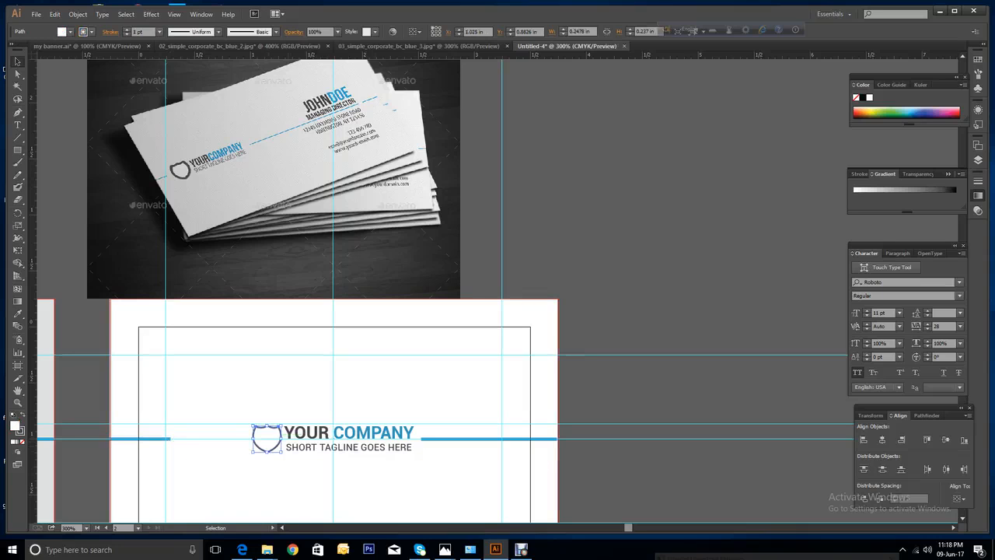
{"action": "left_click", "coordinate": [309, 434], "text": "shift"}
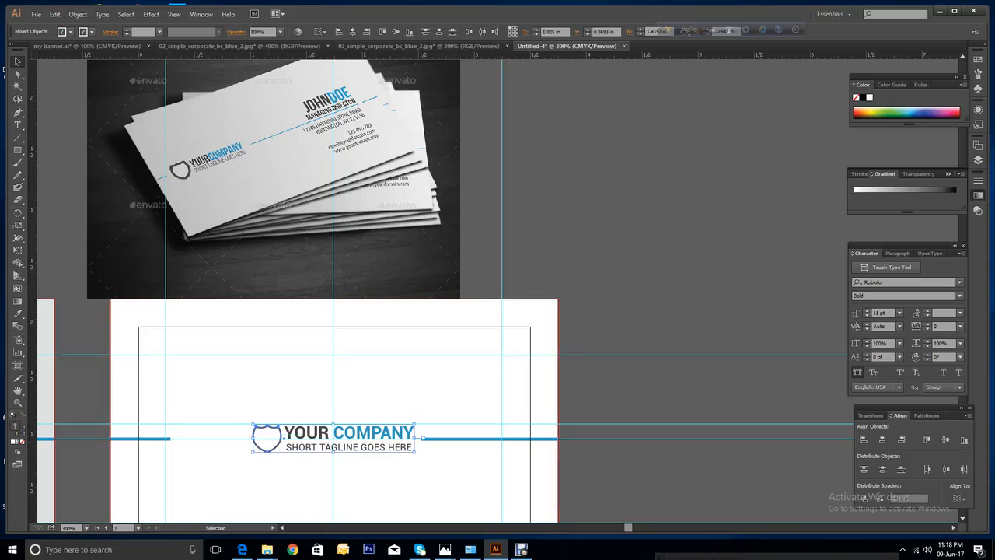
{"action": "right_click", "coordinate": [317, 336]}
{"action": "left_click", "coordinate": [342, 379]}
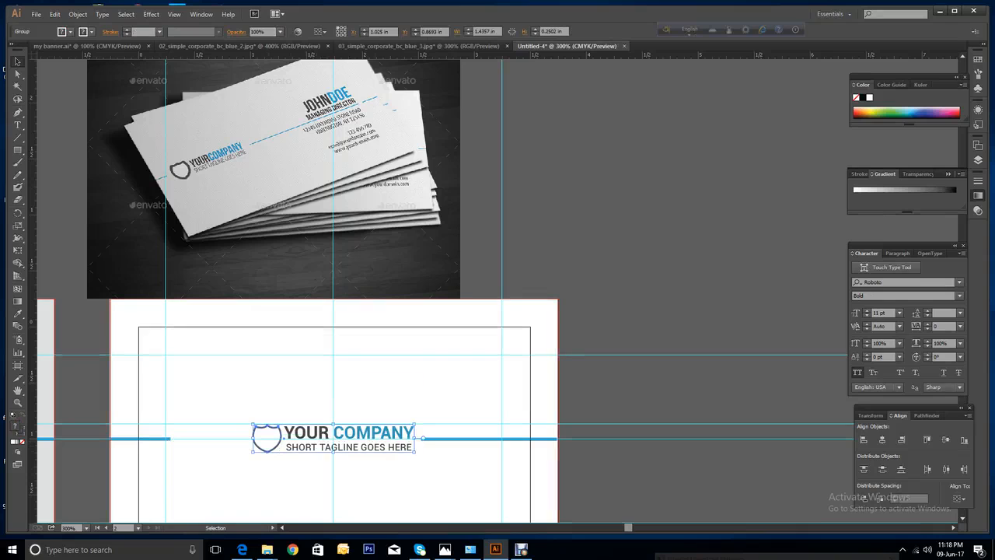
{"action": "left_click_drag", "start_coordinate": [315, 433], "coordinate": [241, 434]}
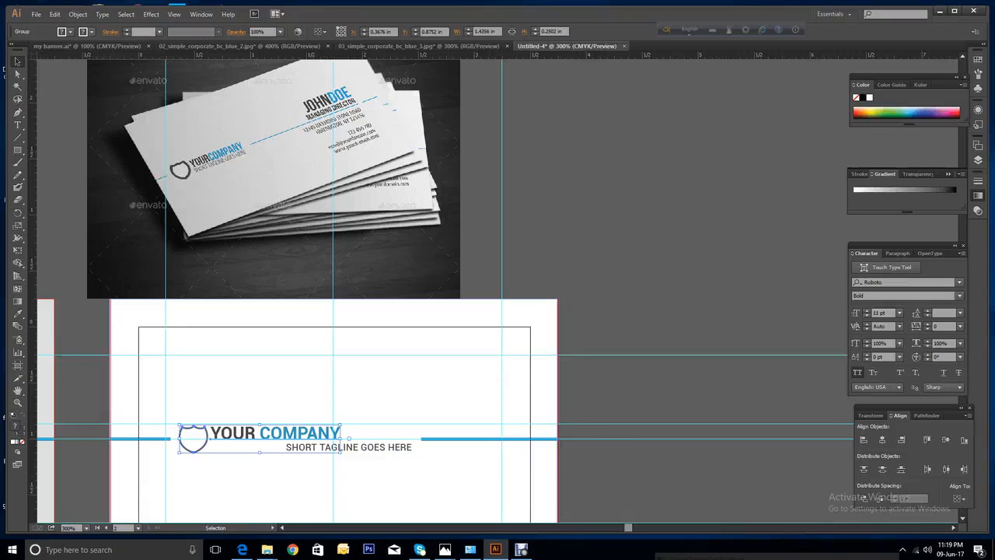
{"action": "right_click", "coordinate": [453, 371]}
{"action": "left_click", "coordinate": [506, 379]}
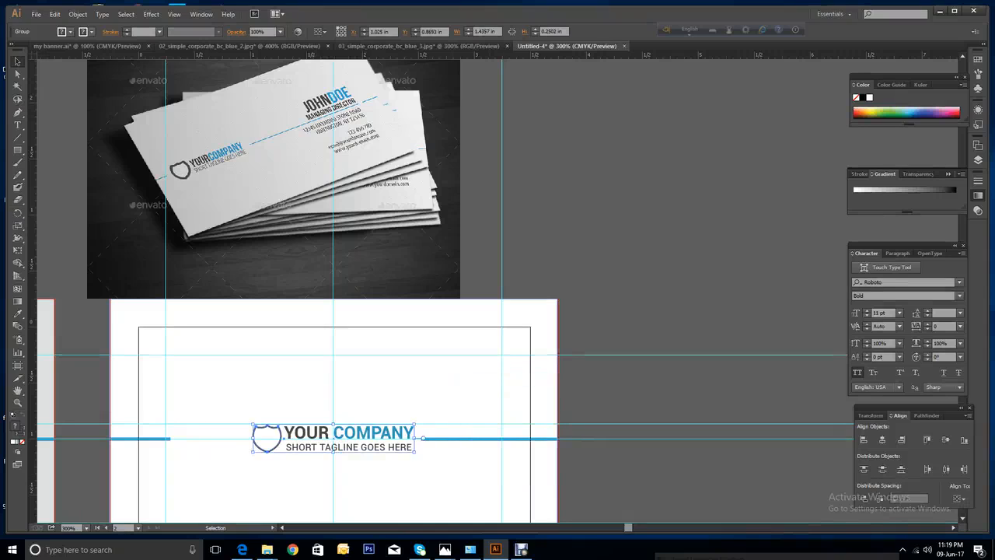
{"action": "left_click", "coordinate": [497, 389]}
{"action": "left_click", "coordinate": [350, 433]}
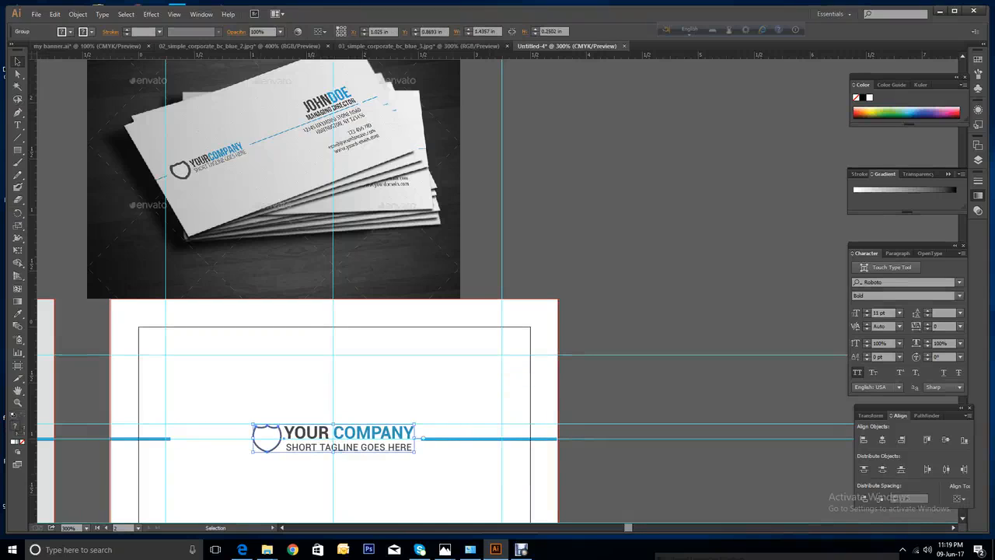
{"action": "right_click", "coordinate": [357, 337]}
{"action": "left_click", "coordinate": [388, 397]}
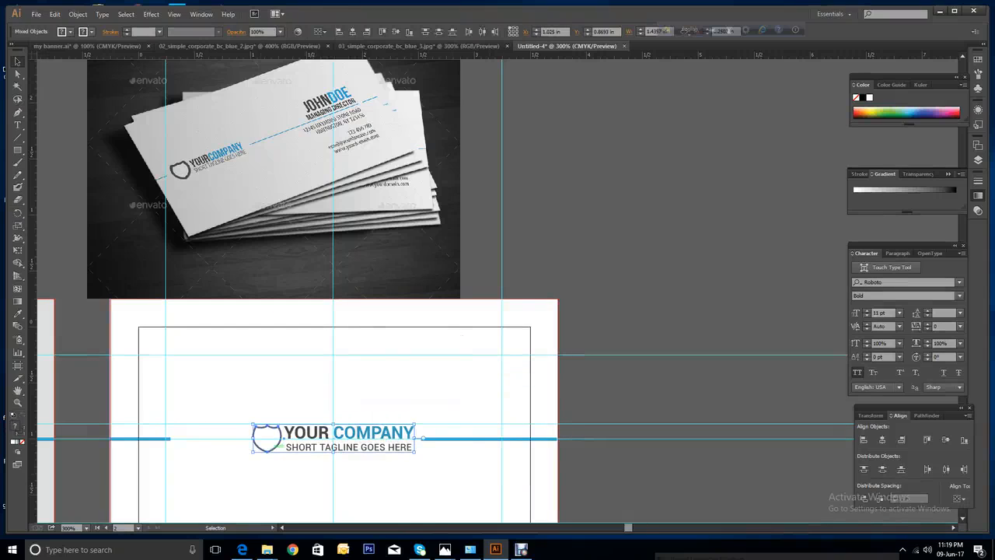
{"action": "left_click", "coordinate": [276, 455]}
Group the shield, YOUR COMPANY and tagline, and move the group toward the card's left.
{"action": "left_click", "coordinate": [266, 451]}
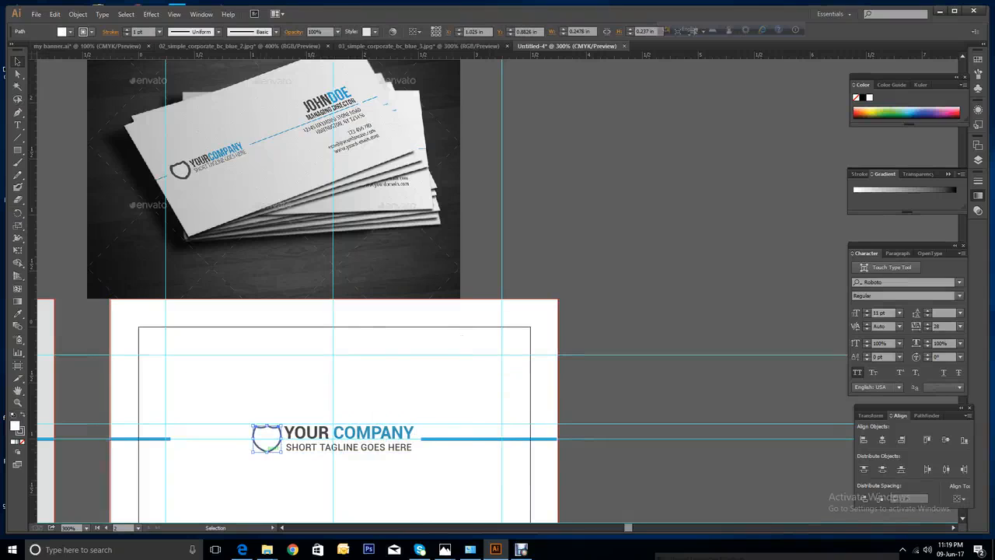
{"action": "left_click", "coordinate": [311, 433], "text": "shift"}
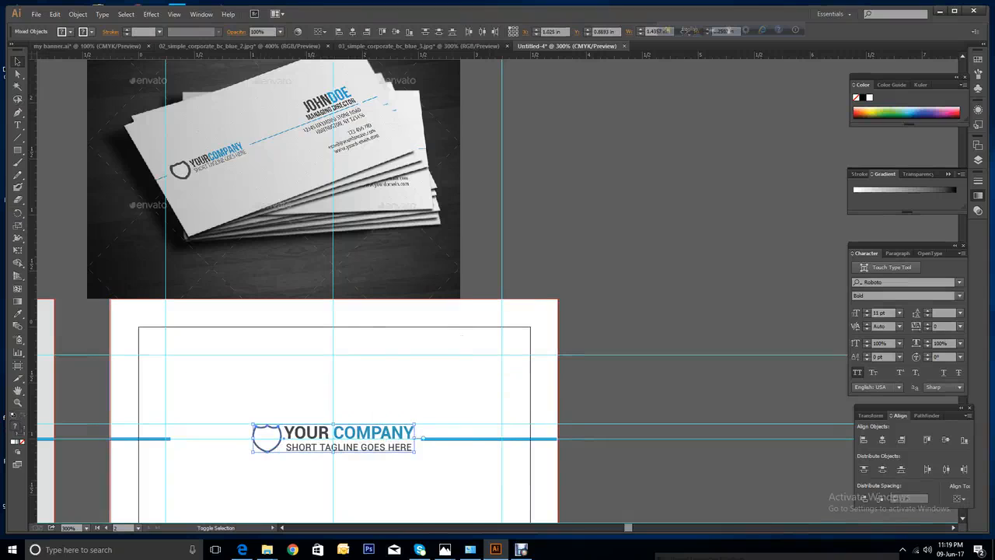
{"action": "left_click", "coordinate": [349, 448], "text": "shift"}
{"action": "right_click", "coordinate": [364, 341]}
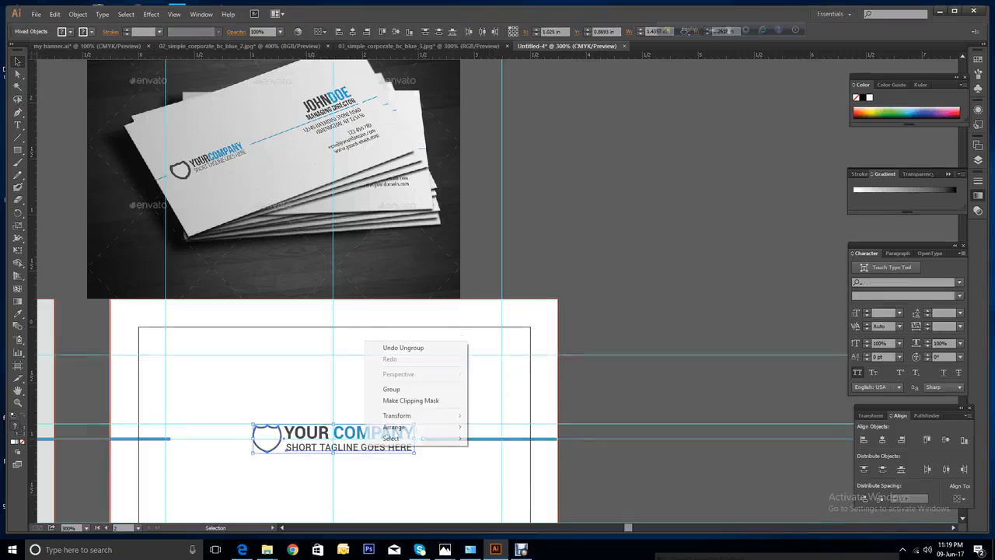
{"action": "left_click", "coordinate": [389, 387]}
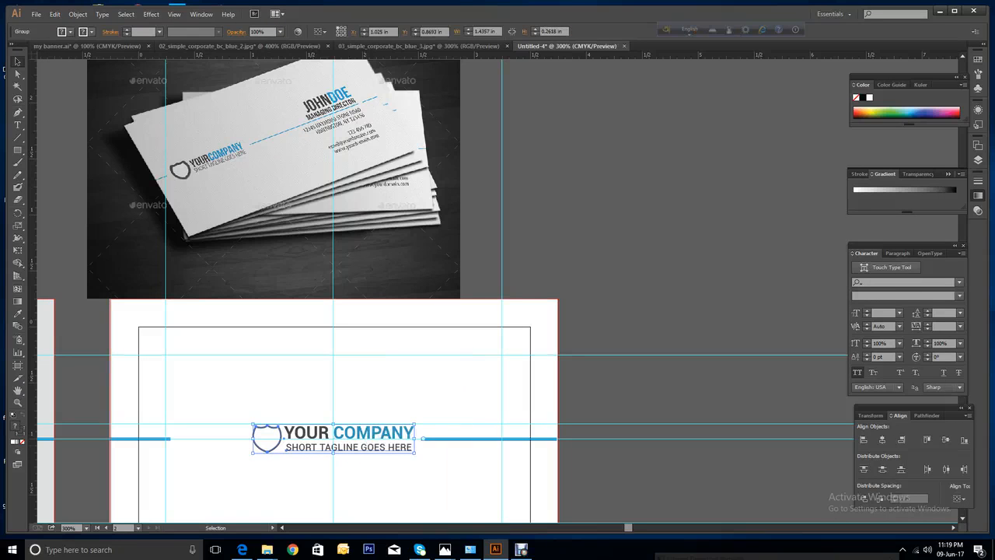
{"action": "left_click_drag", "start_coordinate": [376, 437], "coordinate": [302, 437]}
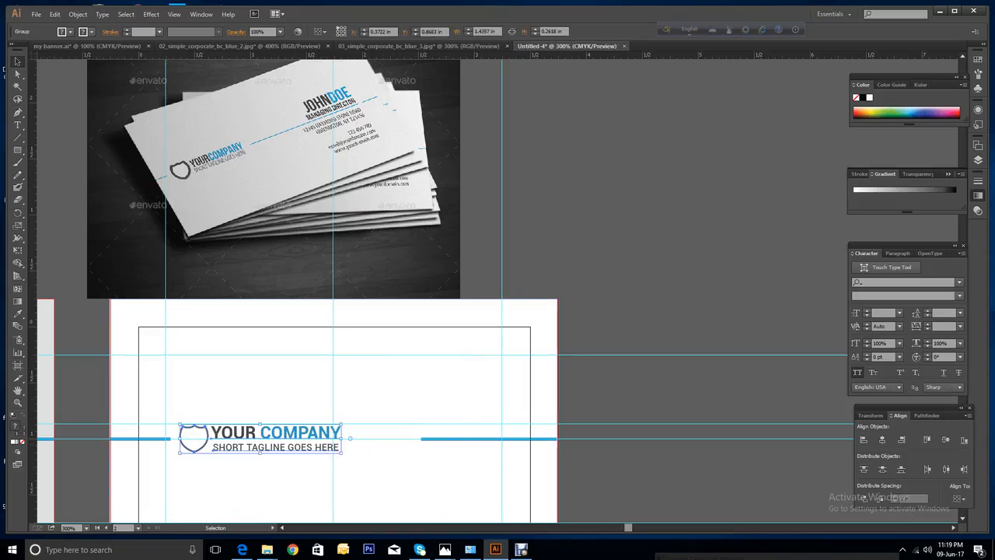
{"action": "left_click", "coordinate": [365, 389]}
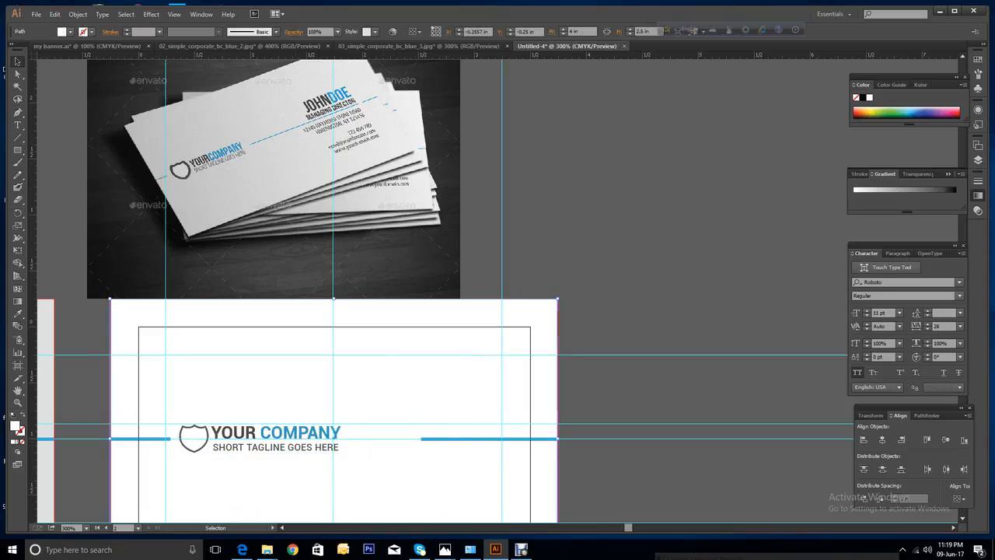
Lengthen the right blue line leftward toward the logo.
{"action": "left_click", "coordinate": [426, 439]}
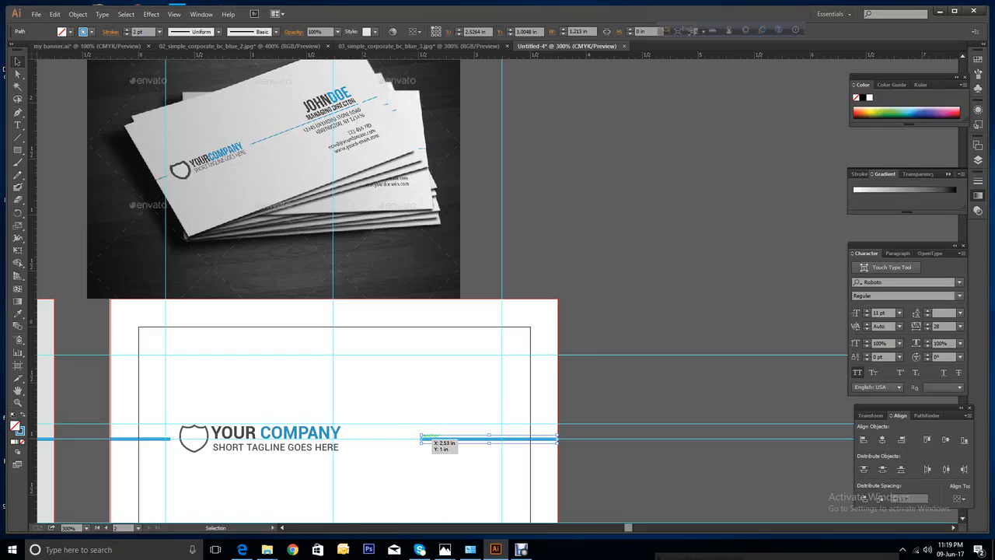
{"action": "left_click_drag", "start_coordinate": [420, 439], "coordinate": [361, 441]}
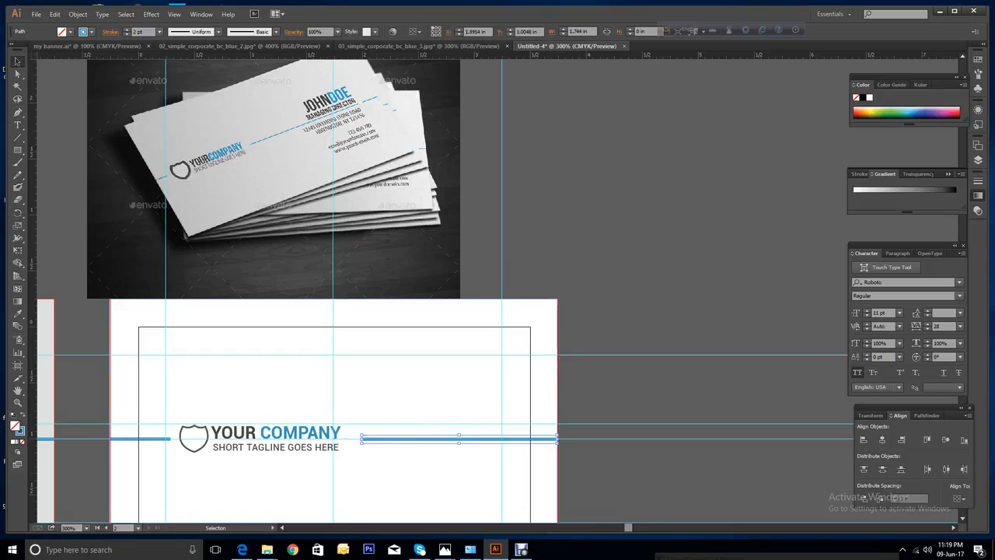
{"action": "left_click", "coordinate": [399, 476]}
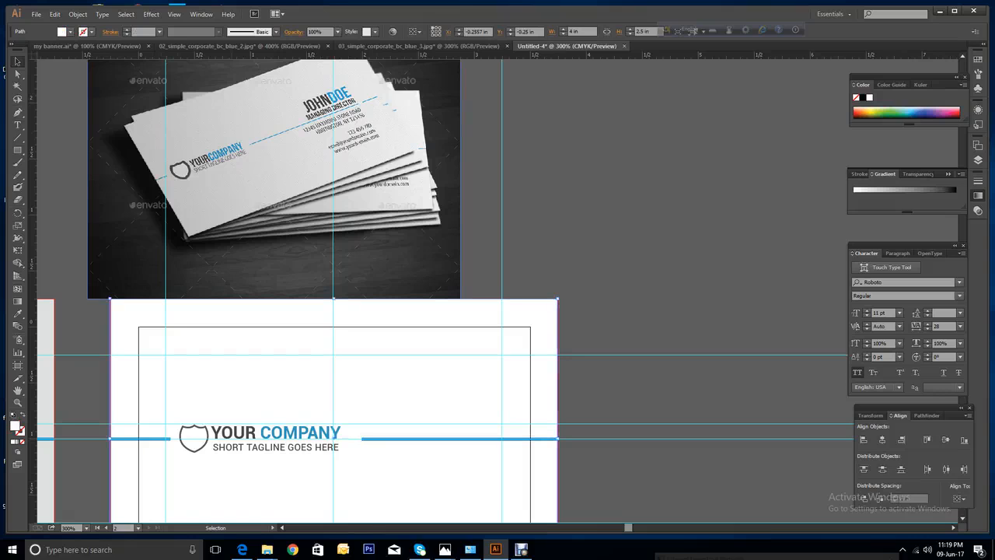
Scale the logo group down slightly and nudge it up.
{"action": "left_click", "coordinate": [292, 433]}
{"action": "right_click", "coordinate": [291, 428]}
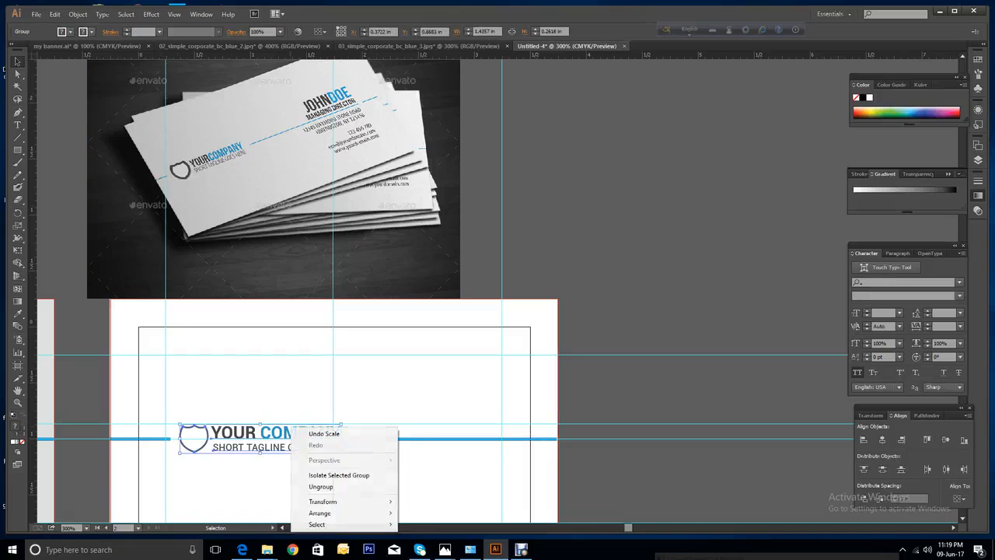
{"action": "left_click", "coordinate": [441, 507]}
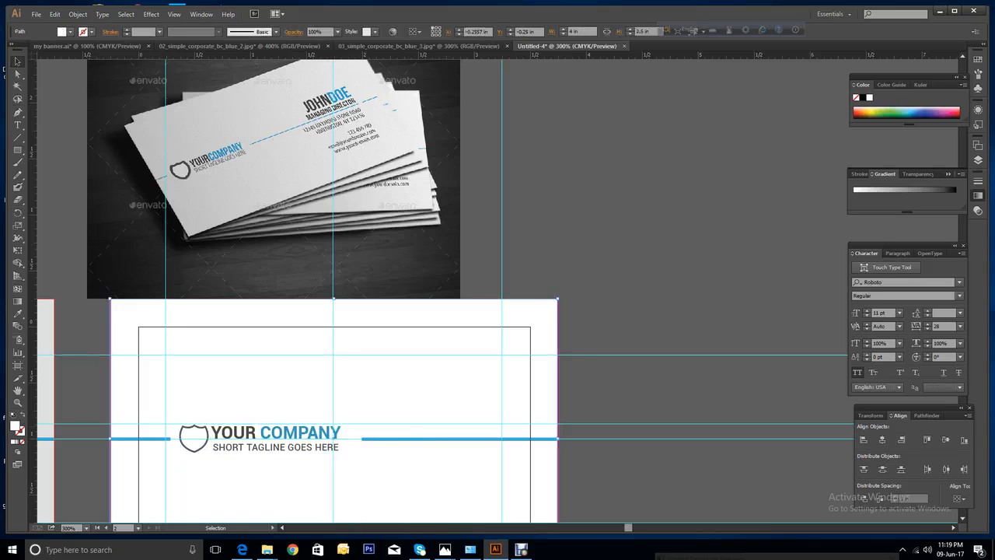
{"action": "left_click", "coordinate": [293, 433]}
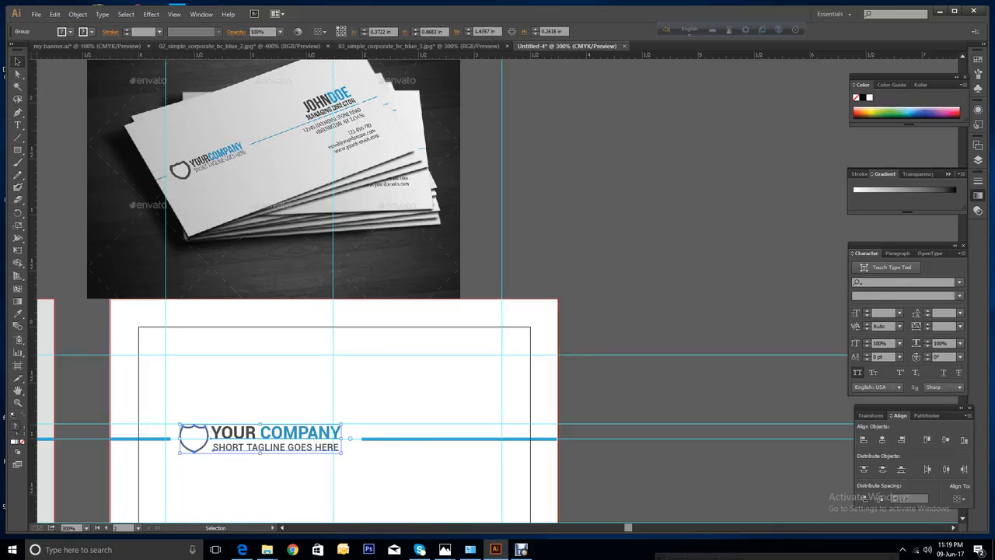
{"action": "left_click_drag", "start_coordinate": [341, 424], "coordinate": [316, 428]}
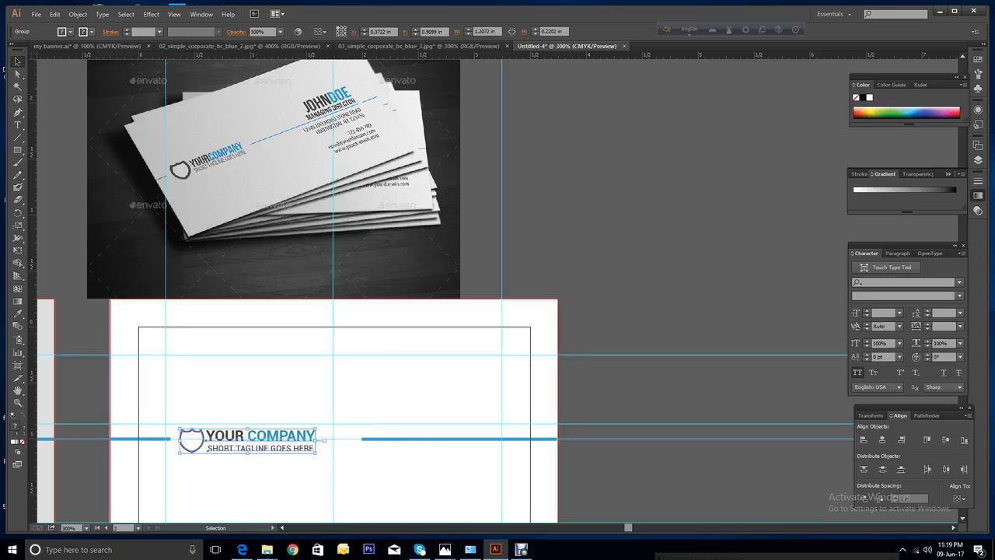
{"action": "key", "text": "Up"}
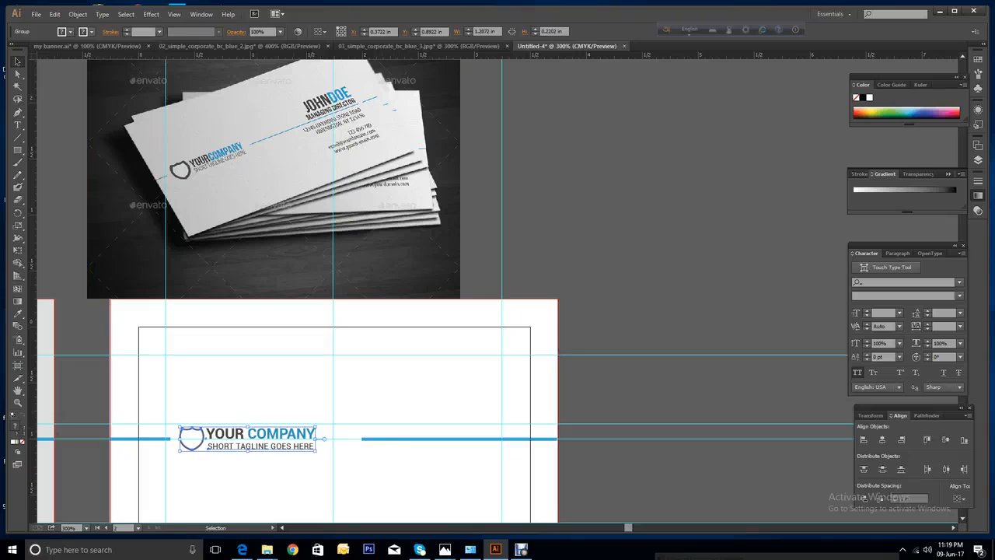
{"action": "left_click", "coordinate": [17, 125]}
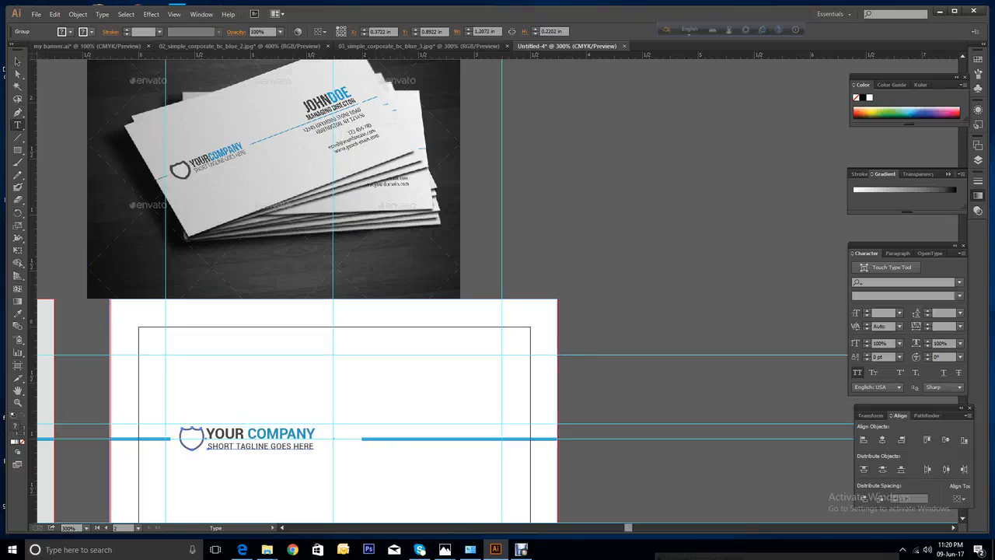
Add the text JOHNDOE on the card's upper right in Roboto Bold.
{"action": "left_click", "coordinate": [401, 385]}
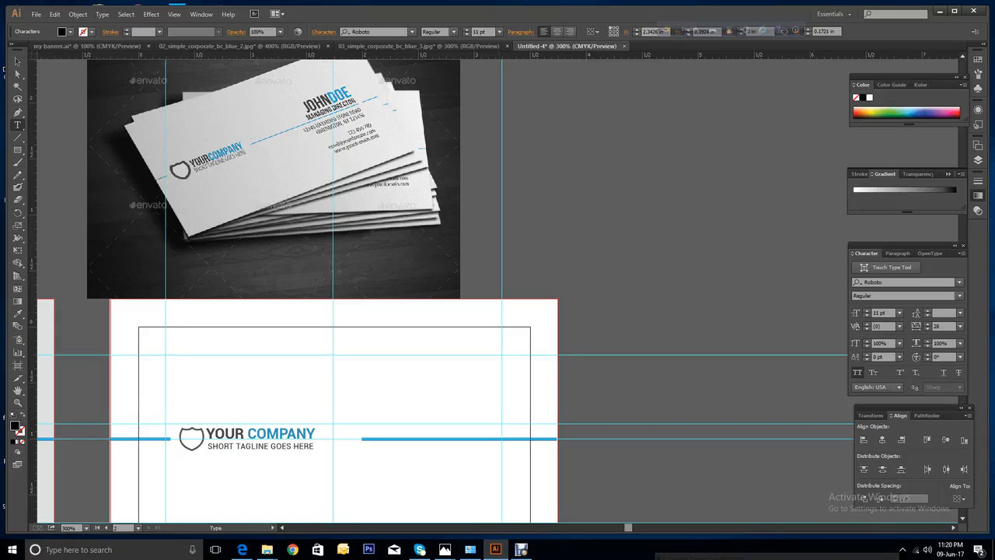
{"action": "type", "text": "JOHNDOE"}
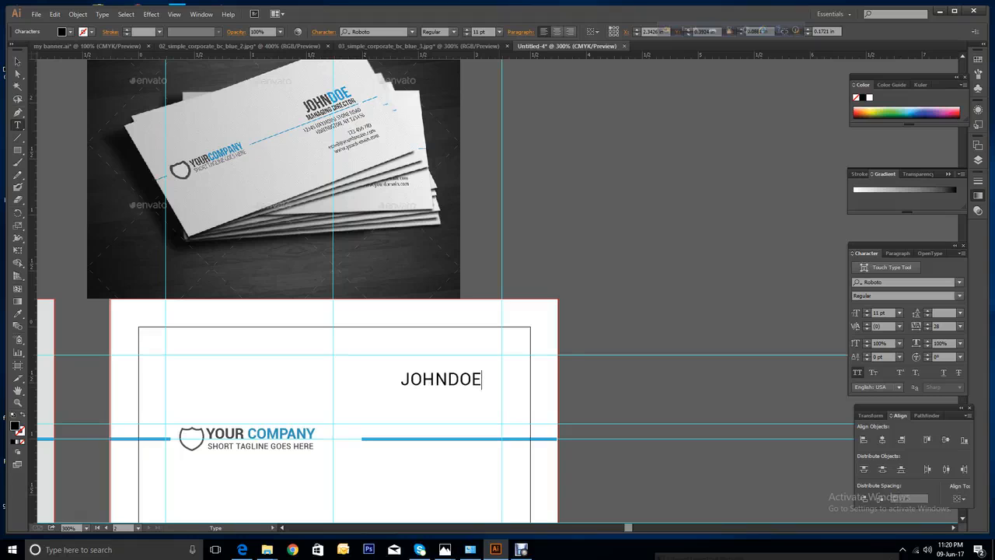
{"action": "key", "text": "Escape"}
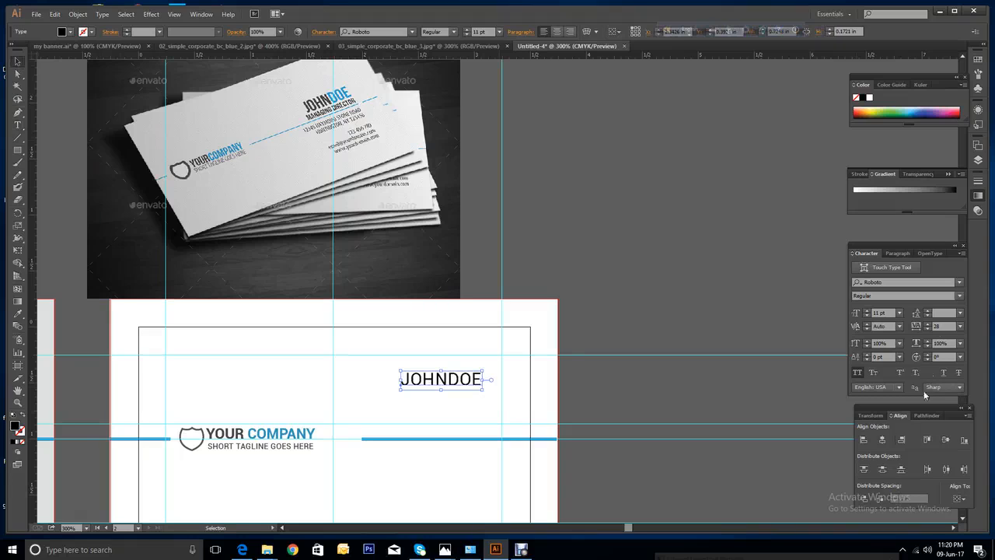
{"action": "left_click", "coordinate": [959, 297]}
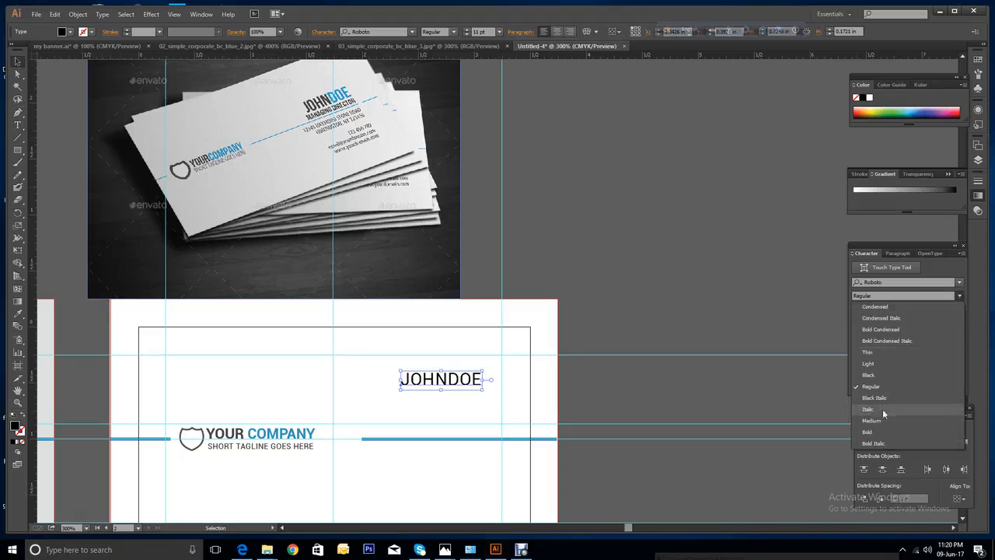
{"action": "left_click", "coordinate": [879, 433]}
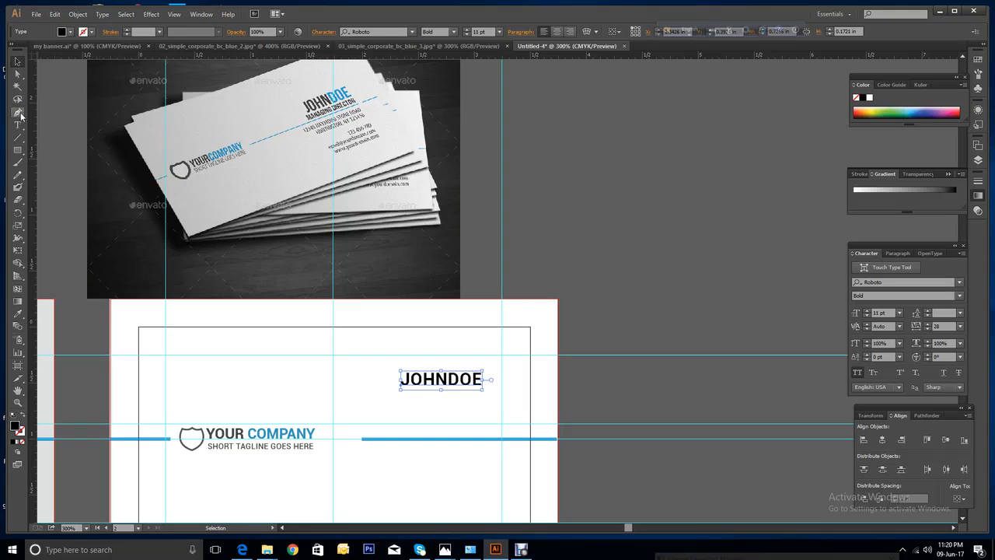
Colour the letters DOE with the blue sampled from YOUR COMPANY.
{"action": "left_click", "coordinate": [18, 125]}
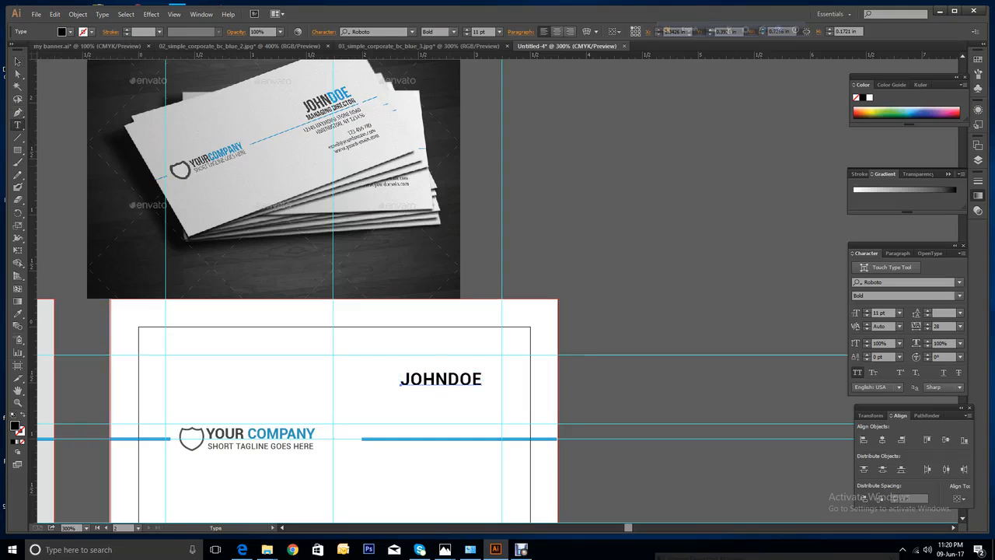
{"action": "left_click_drag", "start_coordinate": [449, 380], "coordinate": [483, 379]}
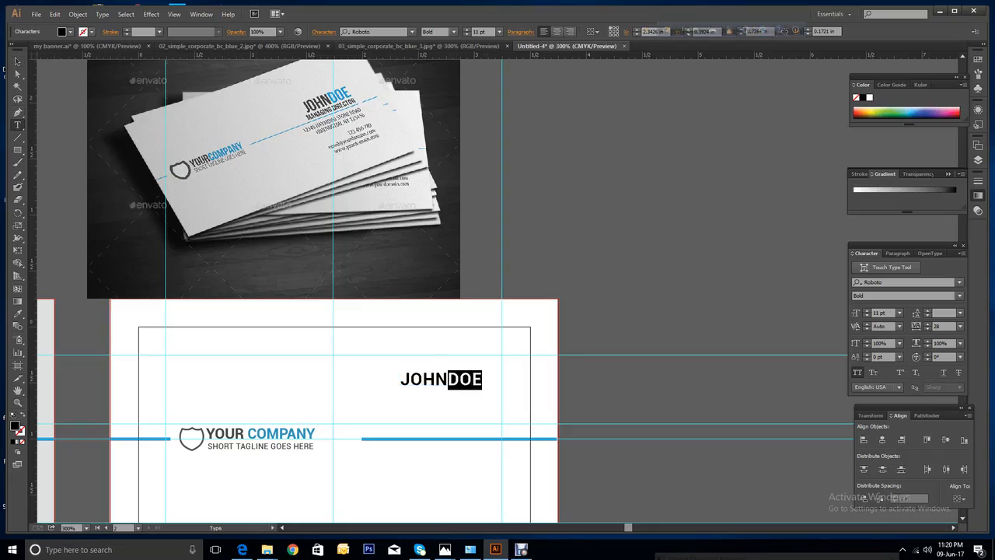
{"action": "left_click", "coordinate": [17, 313]}
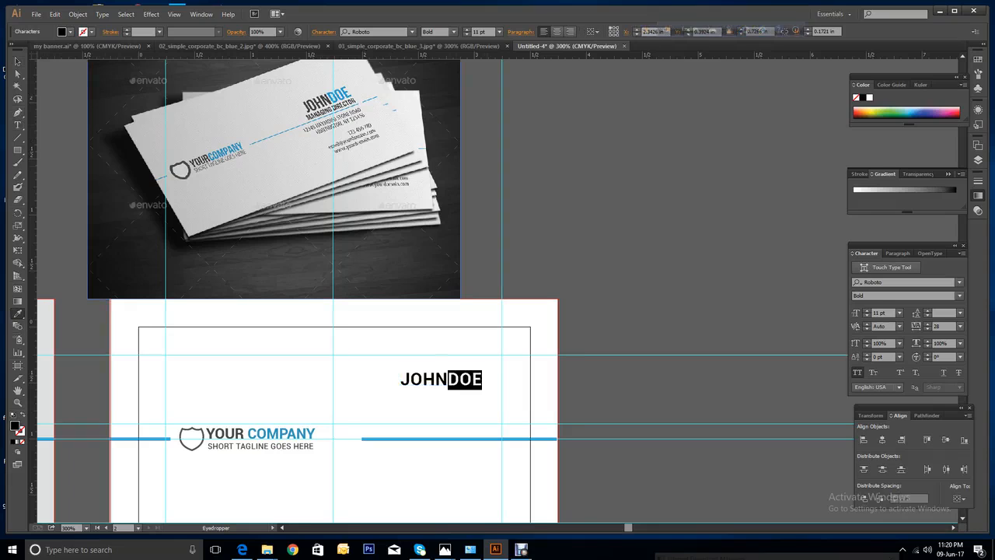
{"action": "left_click", "coordinate": [340, 94]}
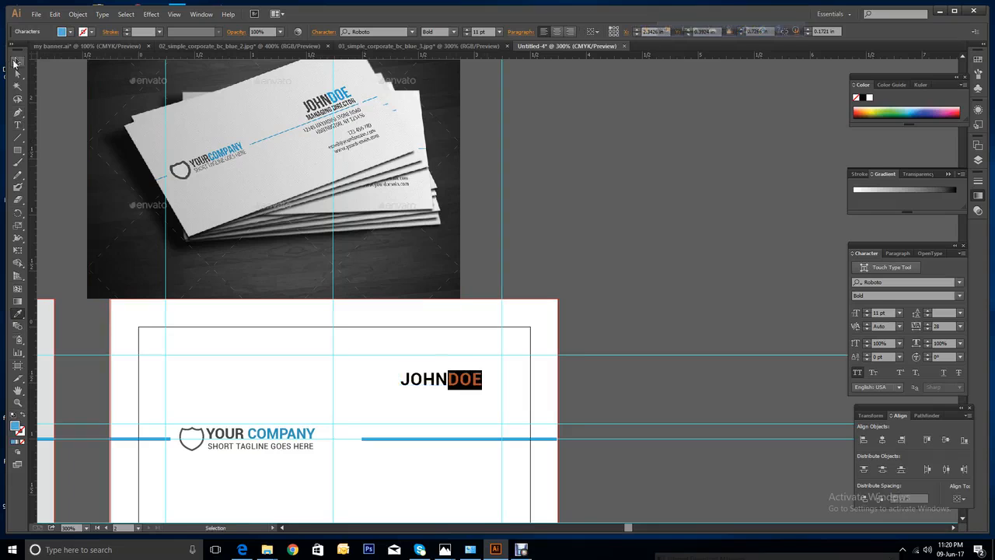
{"action": "left_click", "coordinate": [17, 62]}
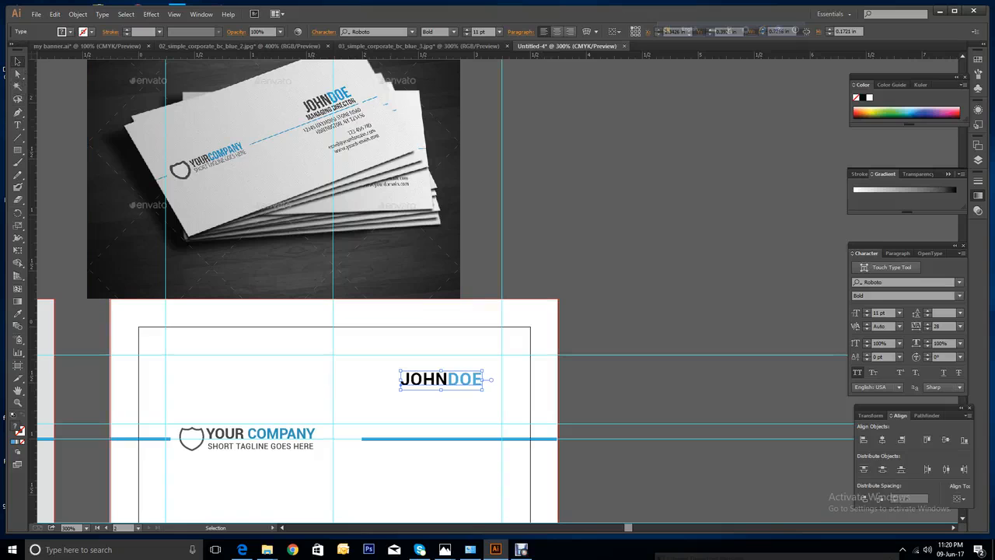
{"action": "left_click", "coordinate": [18, 125]}
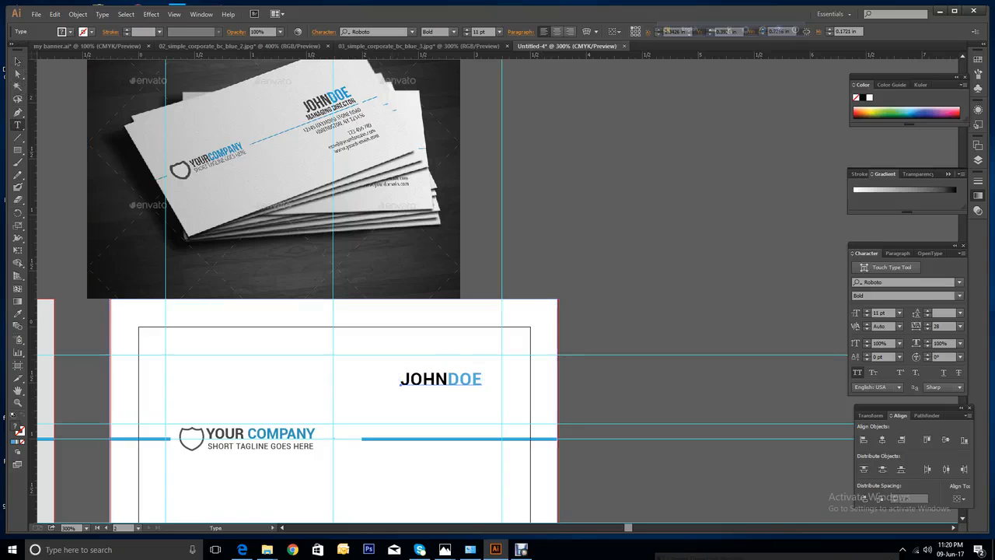
Add a 7 pt MANAGING DIRECTOR title just below JOHNDOE.
{"action": "left_click", "coordinate": [400, 381]}
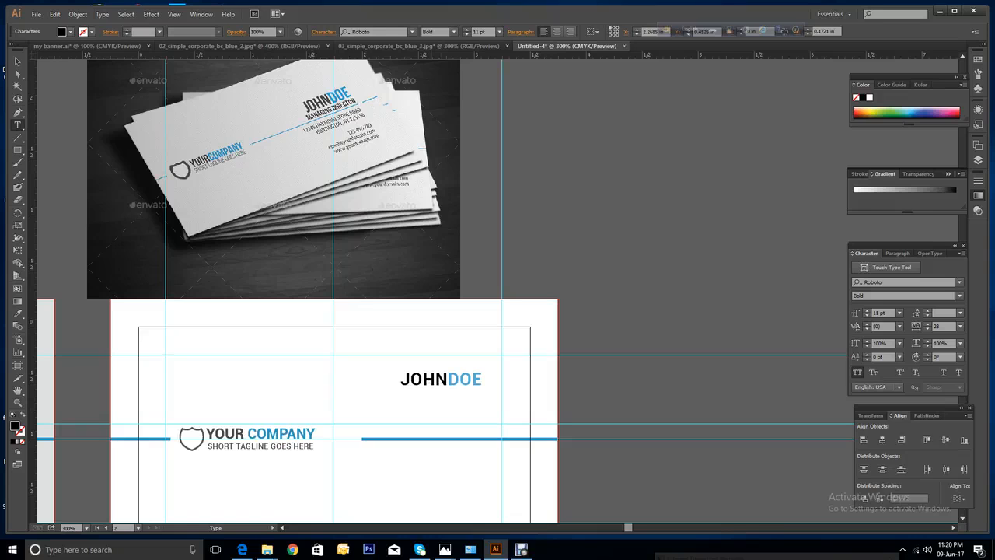
{"action": "type", "text": "MANAGING"}
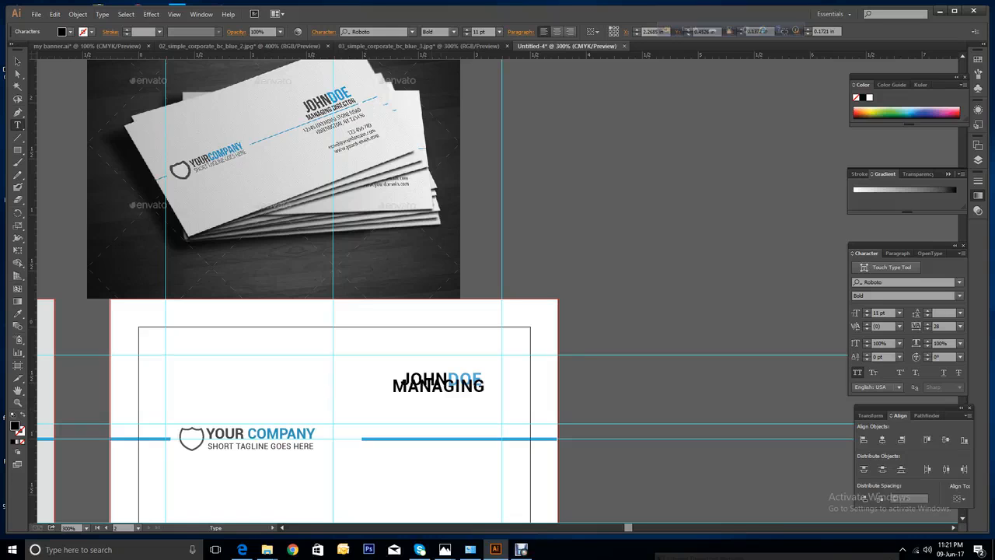
{"action": "type", "text": " DIRECTO"}
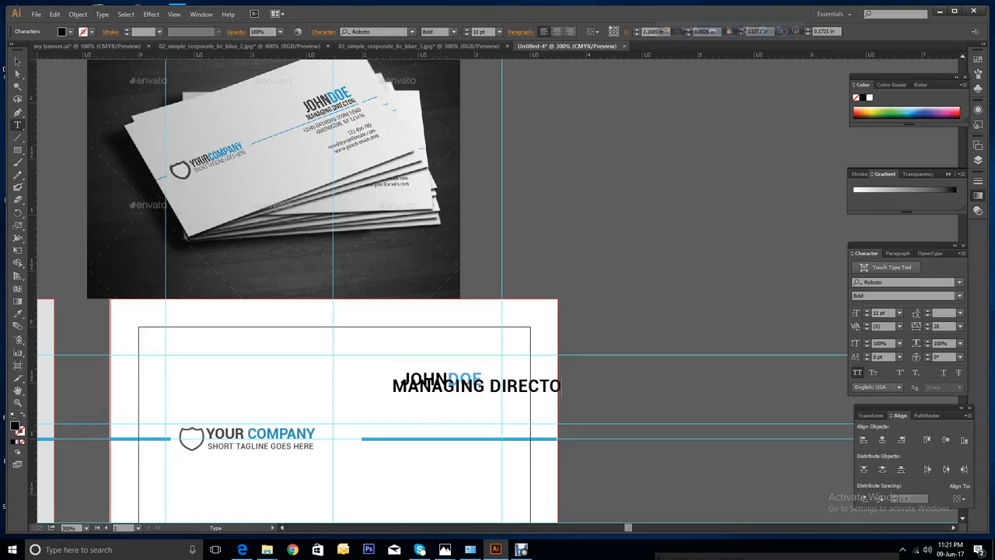
{"action": "type", "text": "R"}
{"action": "left_click", "coordinate": [17, 61]}
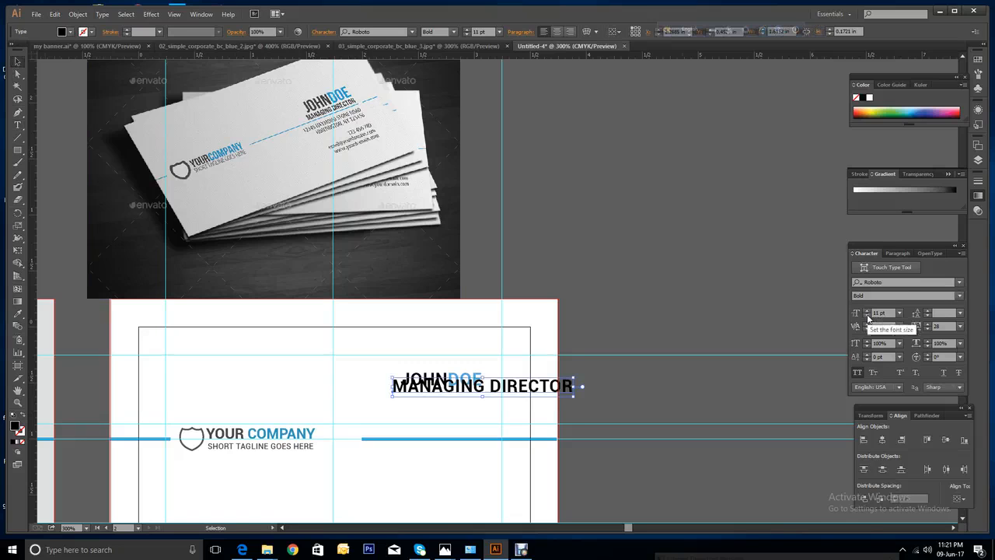
{"action": "left_click", "coordinate": [868, 316]}
{"action": "left_click", "coordinate": [868, 316]}
{"action": "left_click", "coordinate": [868, 316]}
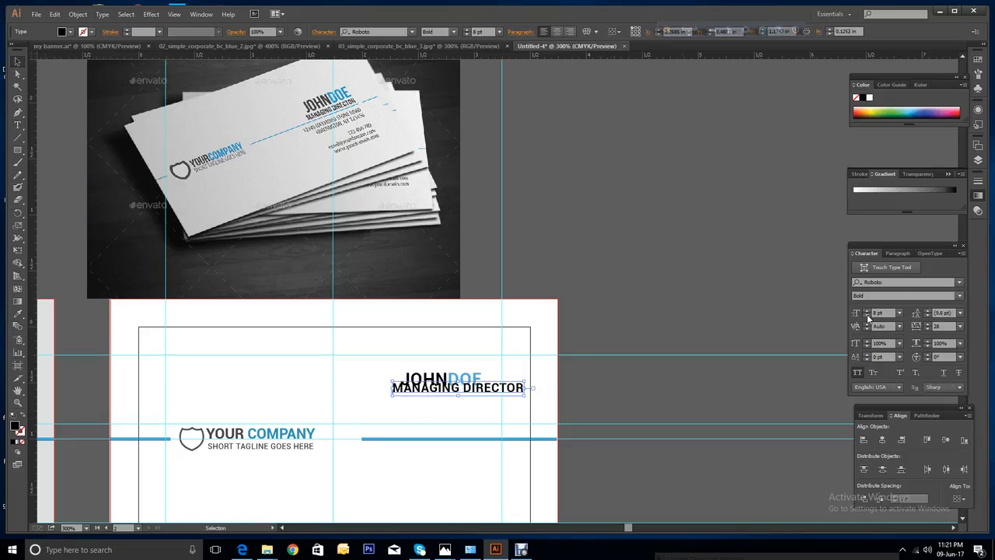
{"action": "left_click", "coordinate": [868, 317]}
{"action": "left_click", "coordinate": [868, 316]}
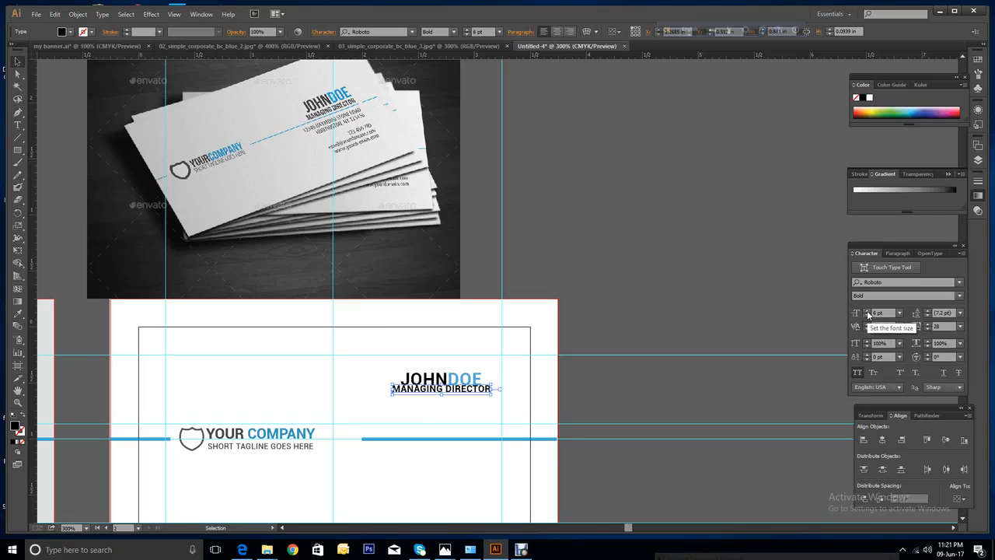
{"action": "left_click", "coordinate": [868, 311]}
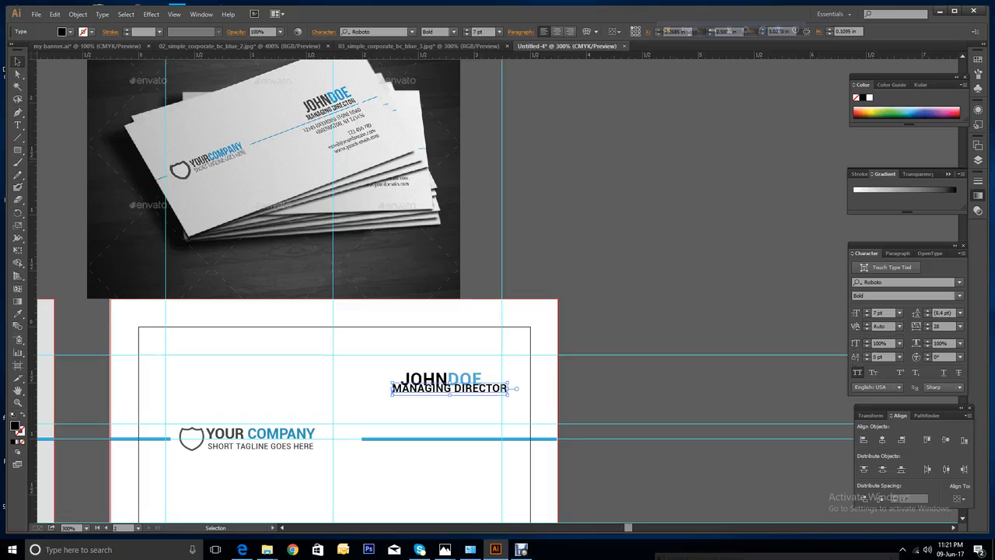
{"action": "left_click_drag", "start_coordinate": [490, 388], "coordinate": [467, 392]}
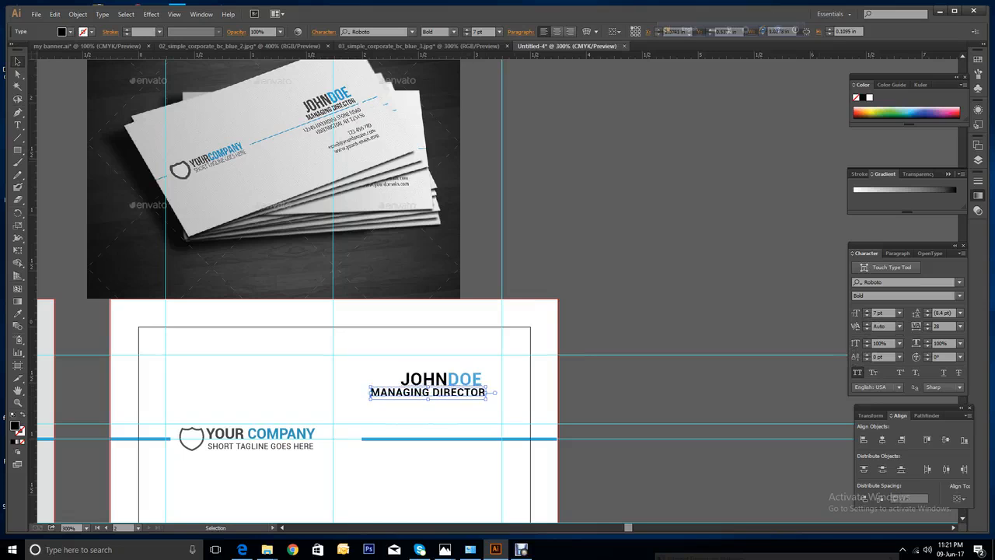
Enlarge JOHNDOE to 13 pt and shift it above the title.
{"action": "left_click", "coordinate": [403, 380]}
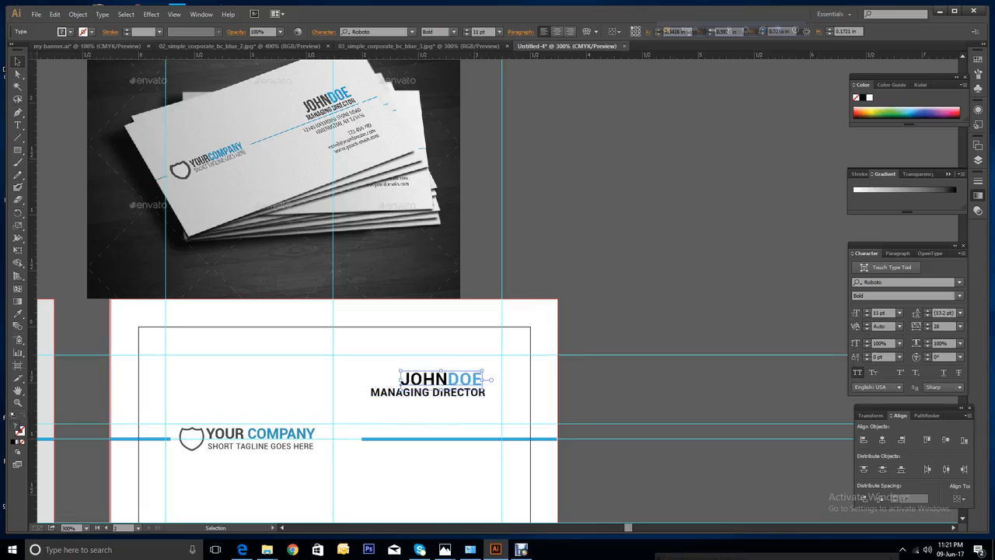
{"action": "left_click", "coordinate": [867, 311]}
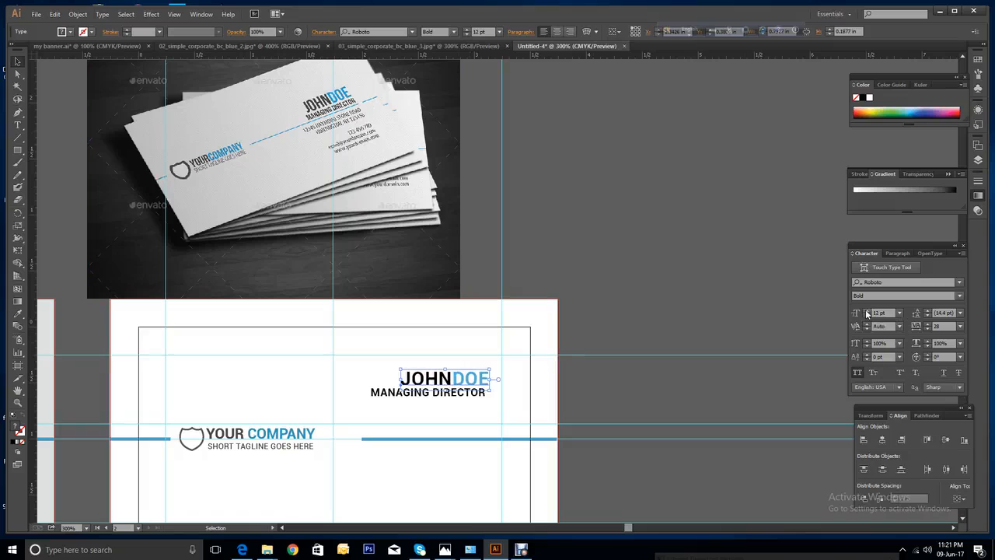
{"action": "left_click", "coordinate": [867, 311]}
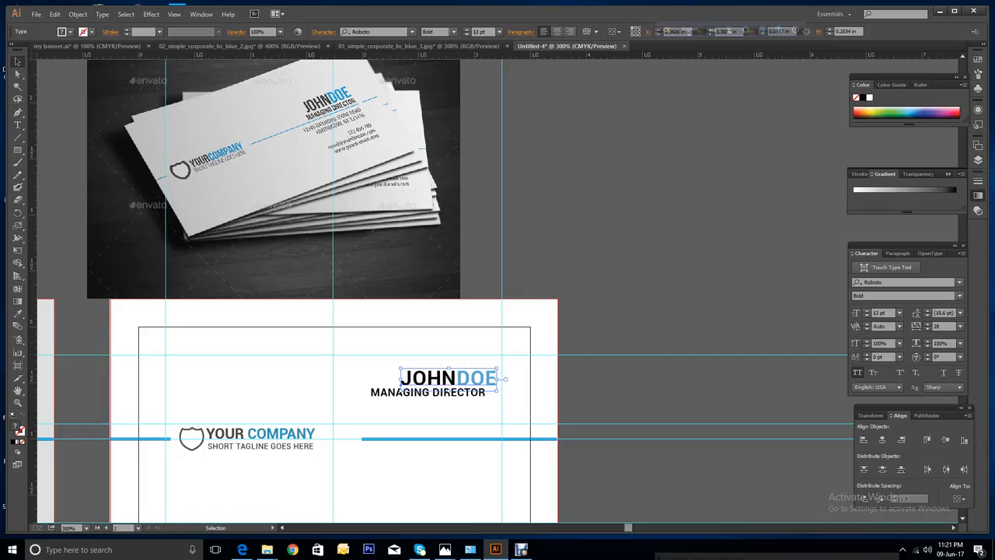
{"action": "left_click_drag", "start_coordinate": [484, 379], "coordinate": [488, 394]}
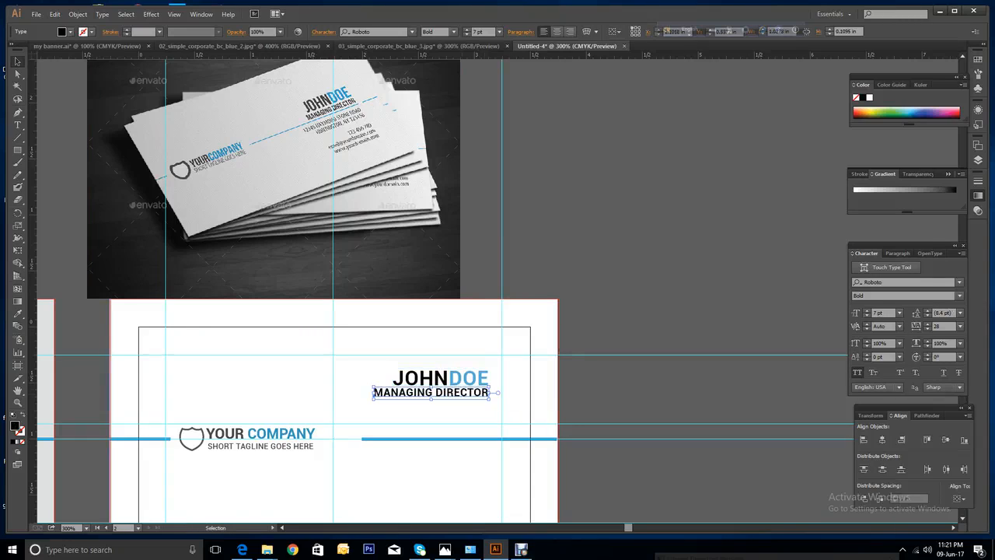
Undo the accidental moves of the background and title while selecting both lines.
{"action": "left_click", "coordinate": [394, 381]}
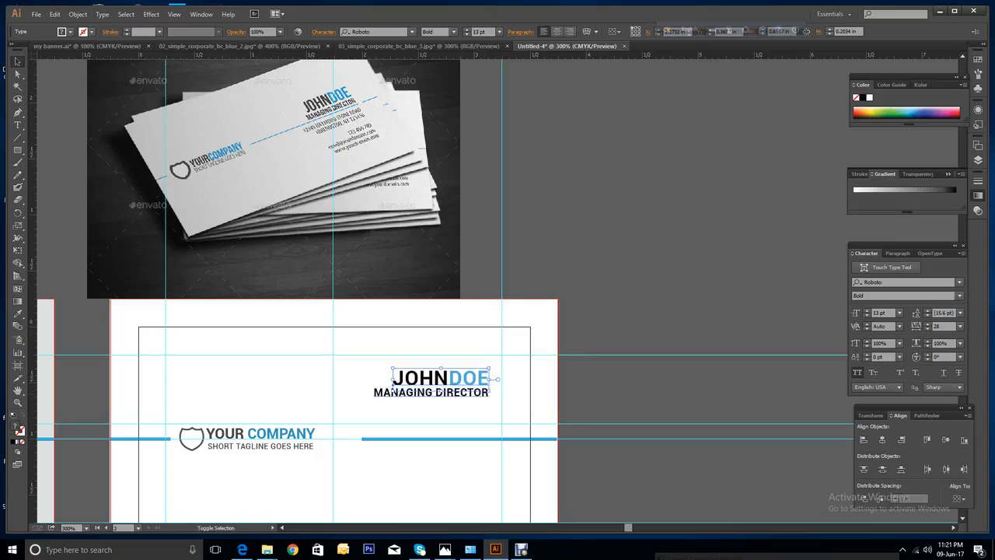
{"action": "left_click", "coordinate": [392, 393], "text": "shift"}
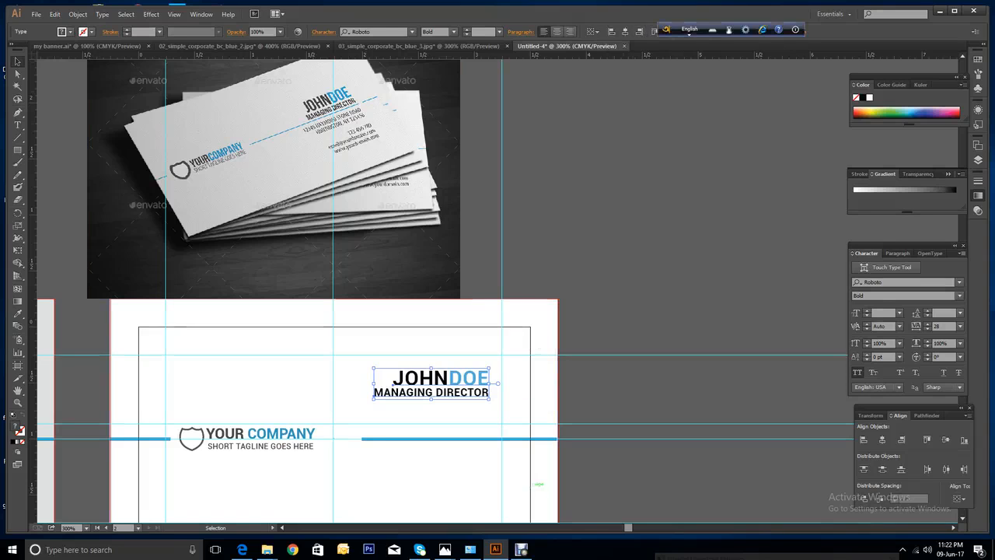
{"action": "left_click_drag", "start_coordinate": [484, 399], "coordinate": [490, 401]}
{"action": "right_click", "coordinate": [657, 390]}
{"action": "left_click", "coordinate": [690, 231]}
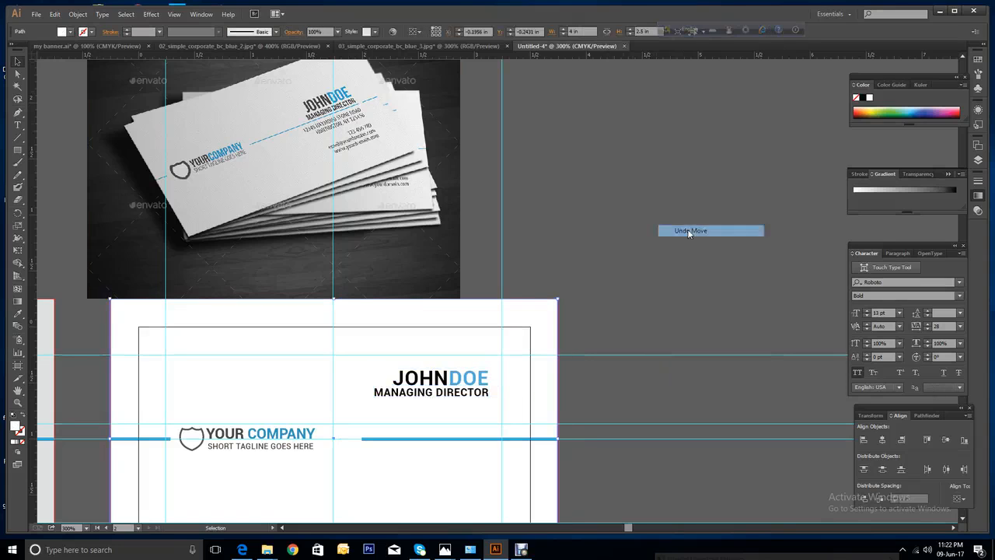
{"action": "left_click", "coordinate": [591, 423]}
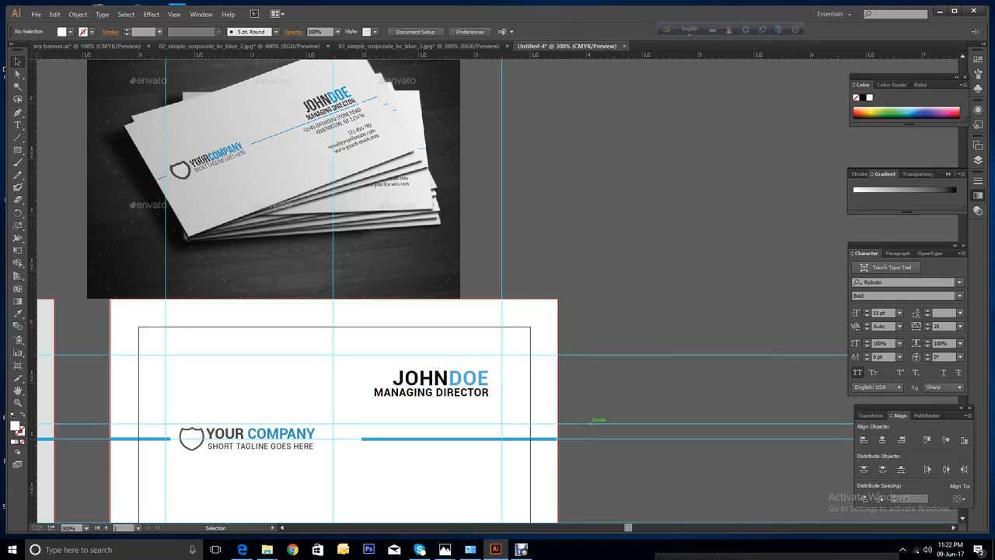
{"action": "left_click_drag", "start_coordinate": [431, 392], "coordinate": [459, 405]}
{"action": "right_click", "coordinate": [667, 395]}
{"action": "left_click", "coordinate": [681, 398]}
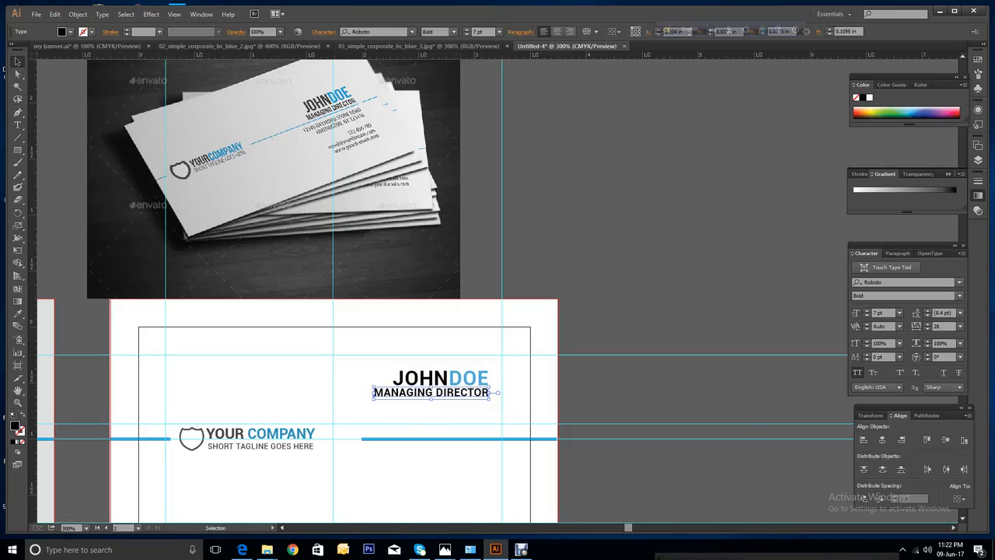
Select JOHNDOE and MANAGING DIRECTOR together.
{"action": "left_click", "coordinate": [440, 378], "text": "shift"}
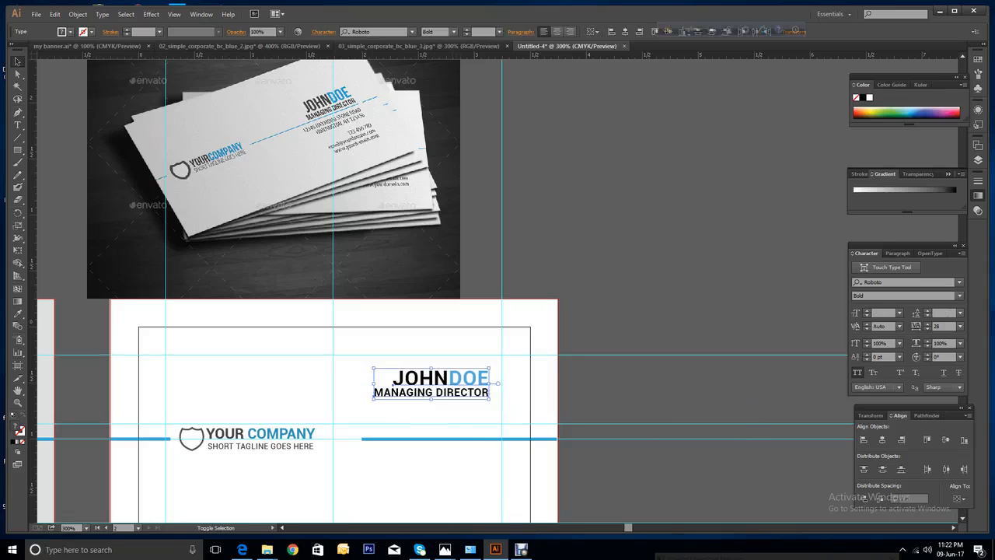
{"action": "right_click", "coordinate": [455, 384]}
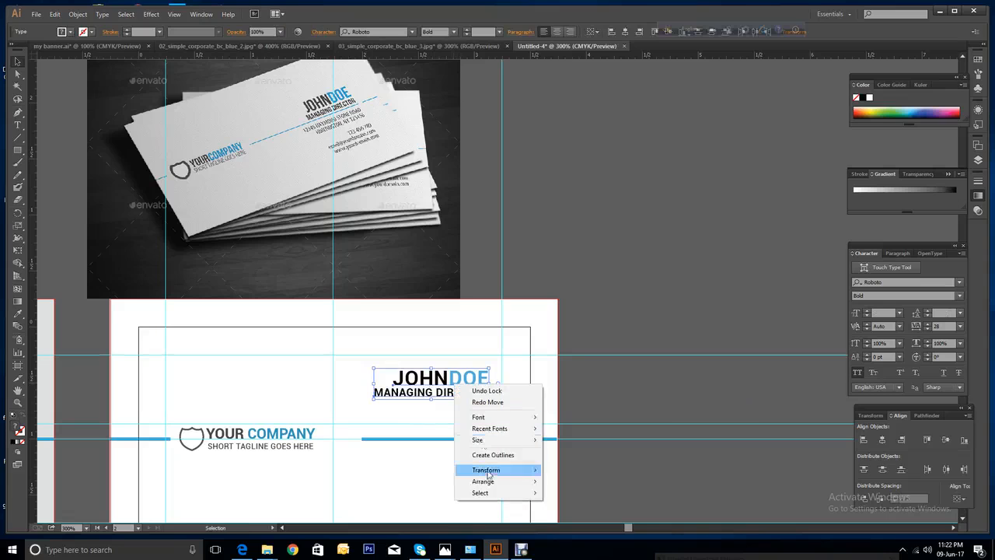
{"action": "right_click", "coordinate": [419, 382]}
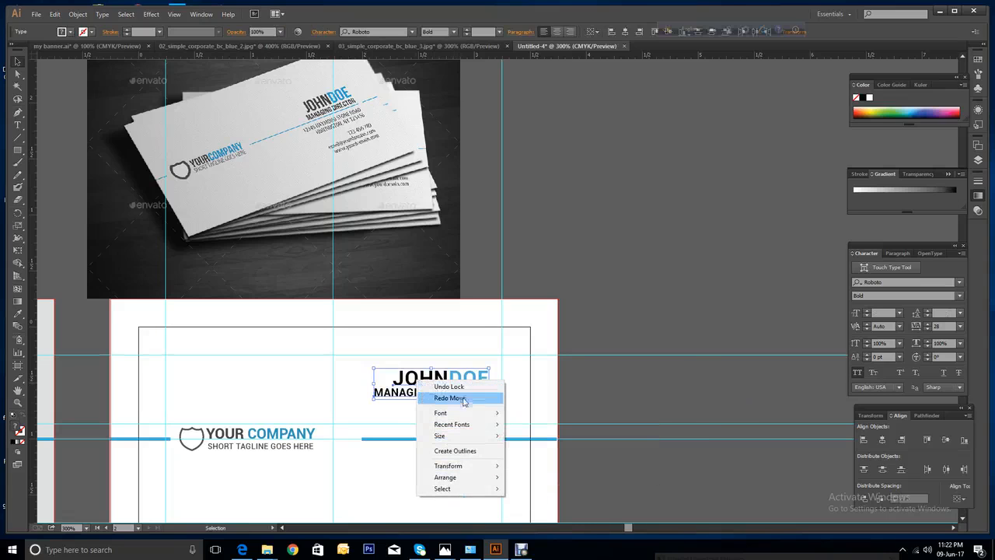
{"action": "left_click", "coordinate": [582, 393]}
{"action": "left_click", "coordinate": [394, 376]}
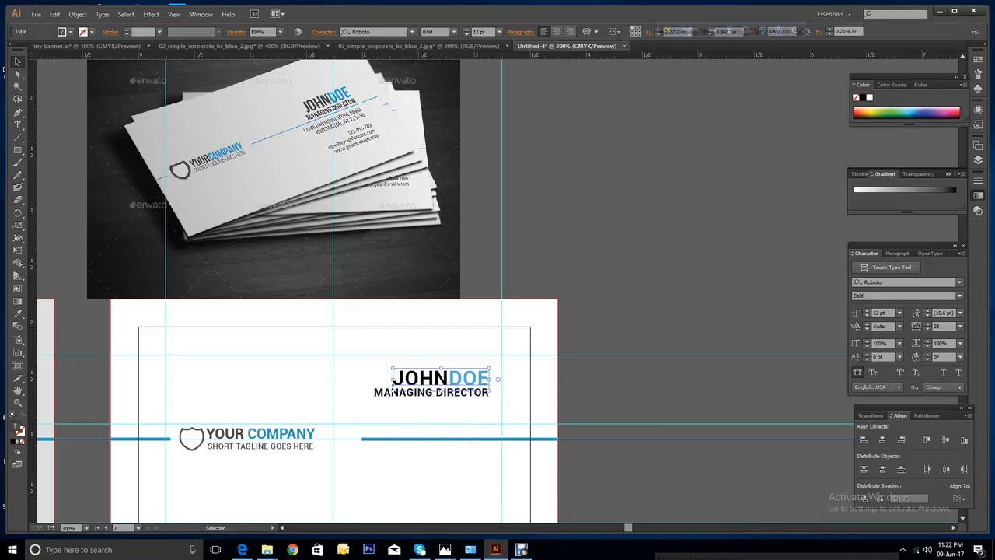
{"action": "left_click", "coordinate": [393, 391], "text": "shift"}
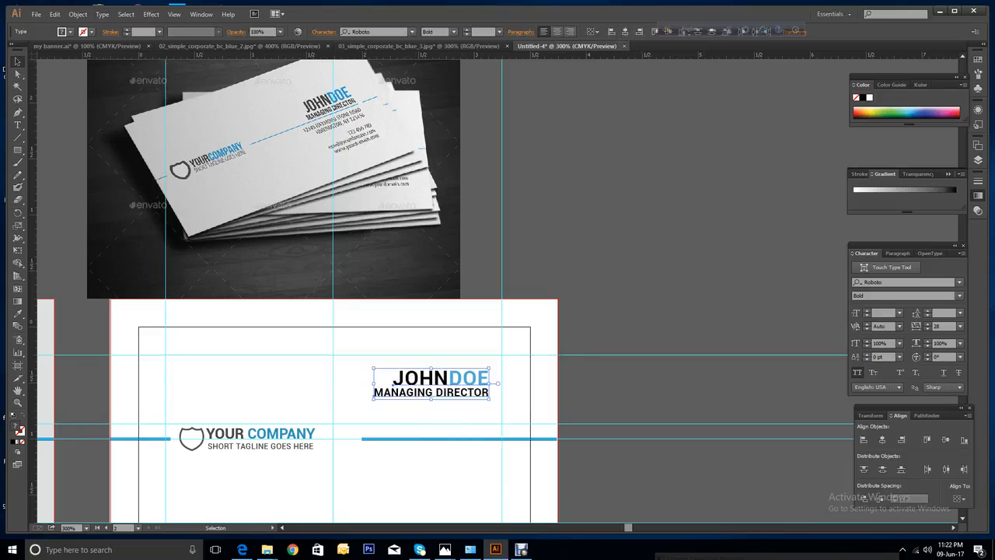
Move the name and title block down, nudge it left twice, and deselect.
{"action": "left_click_drag", "start_coordinate": [473, 383], "coordinate": [495, 418]}
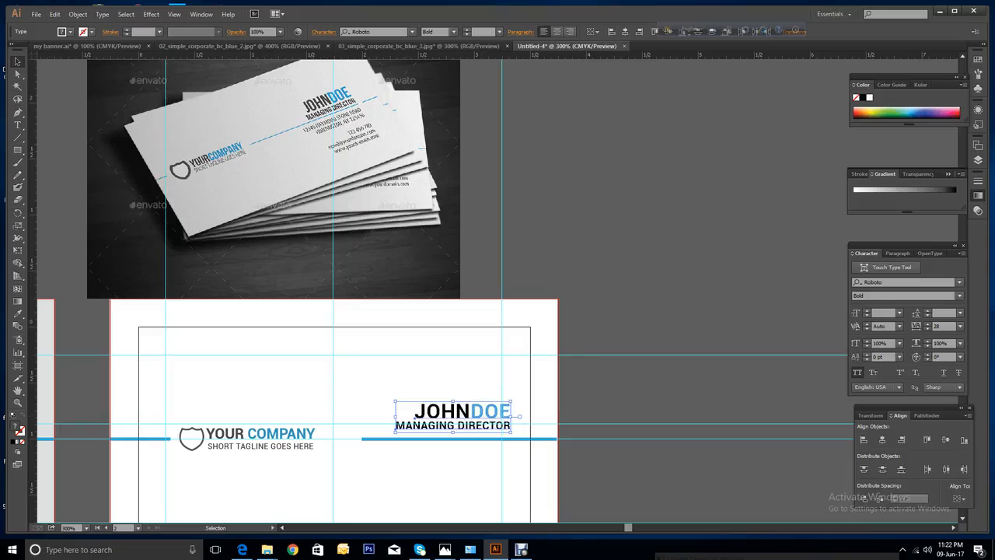
{"action": "key", "text": "Left"}
{"action": "key", "text": "Left"}
{"action": "key", "text": "Left"}
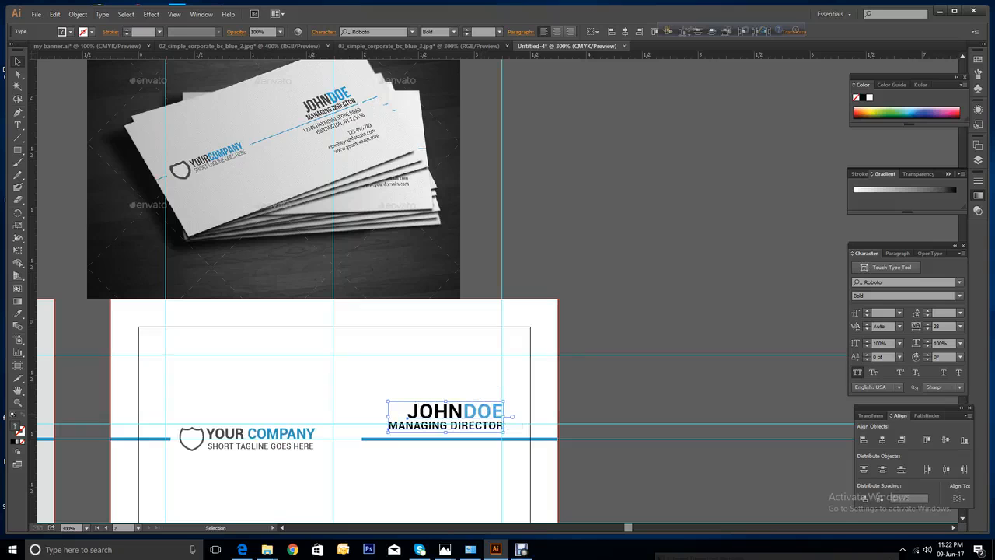
{"action": "key", "text": "Left"}
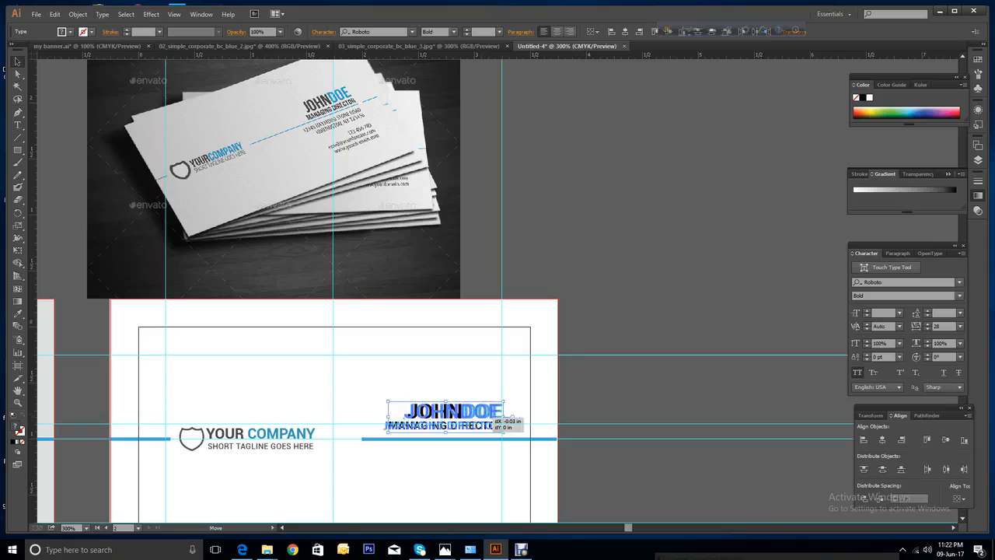
{"action": "left_click_drag", "start_coordinate": [488, 412], "coordinate": [491, 413]}
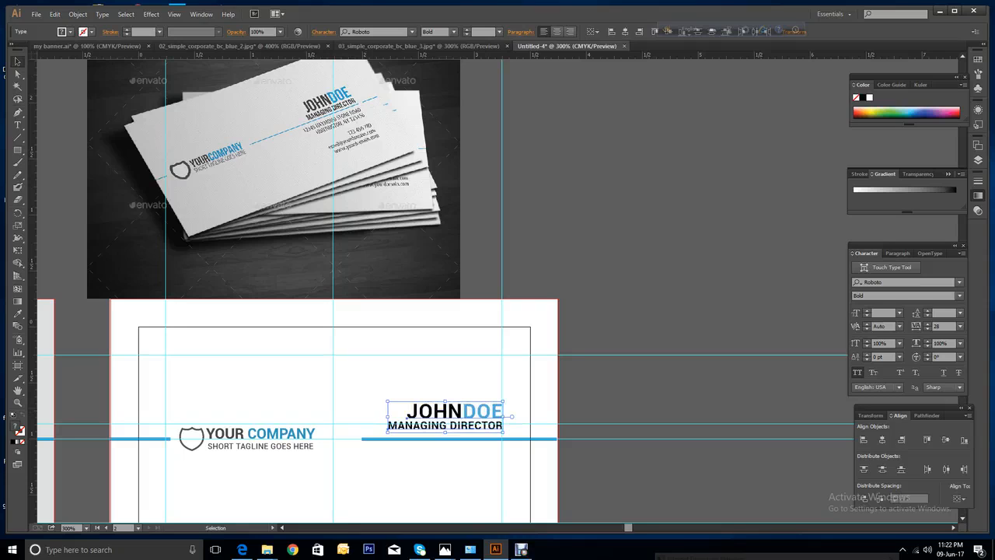
{"action": "key", "text": "ctrl+shift+a"}
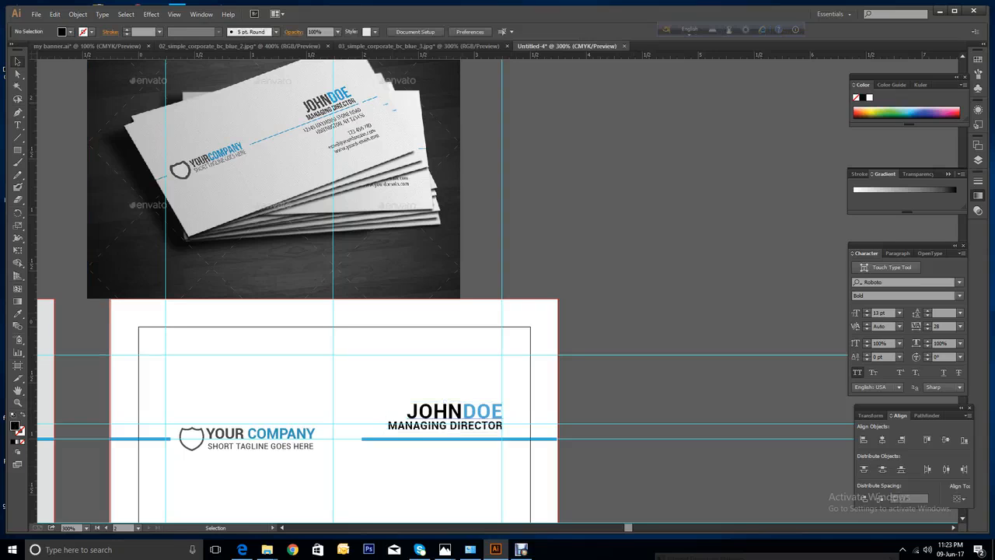
Extend the middle blue line left toward the tagline and end it under the name.
{"action": "left_click", "coordinate": [393, 438]}
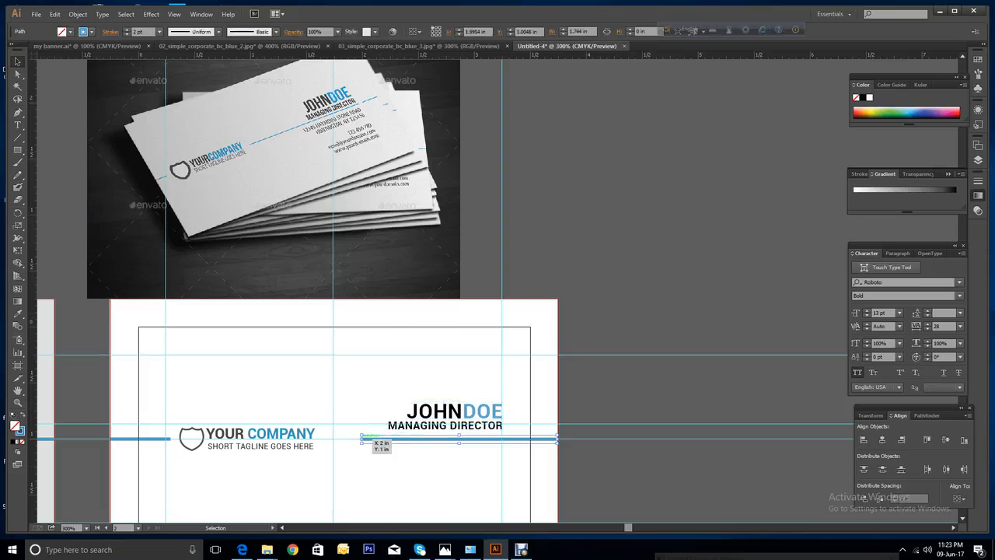
{"action": "left_click_drag", "start_coordinate": [361, 439], "coordinate": [325, 439]}
{"action": "key", "text": "ctrl+shift+a"}
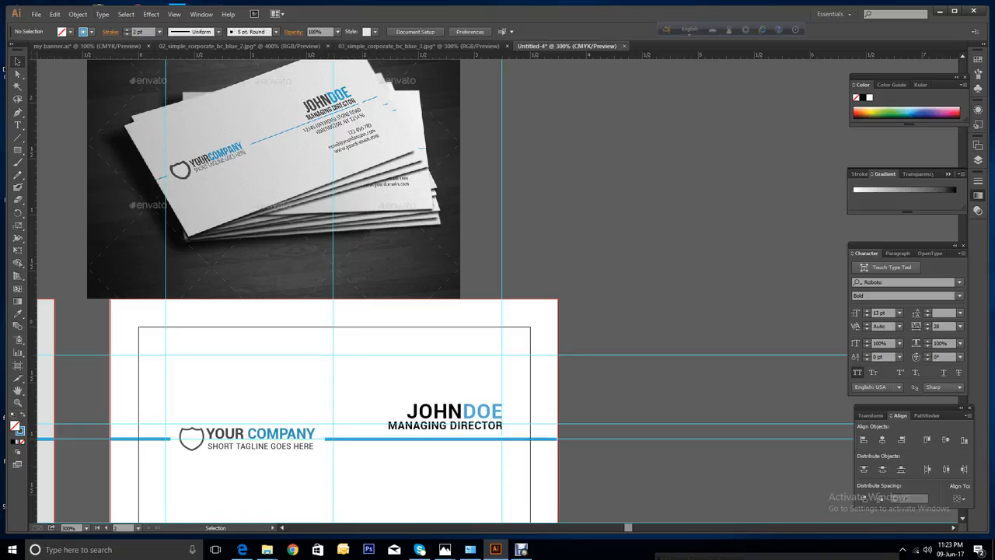
{"action": "left_click", "coordinate": [556, 439]}
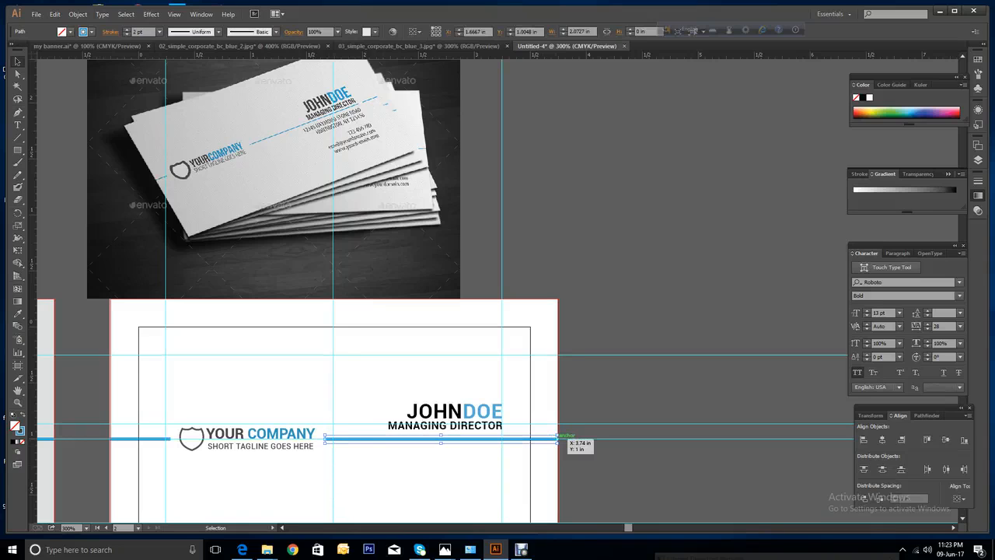
{"action": "left_click_drag", "start_coordinate": [557, 438], "coordinate": [502, 440]}
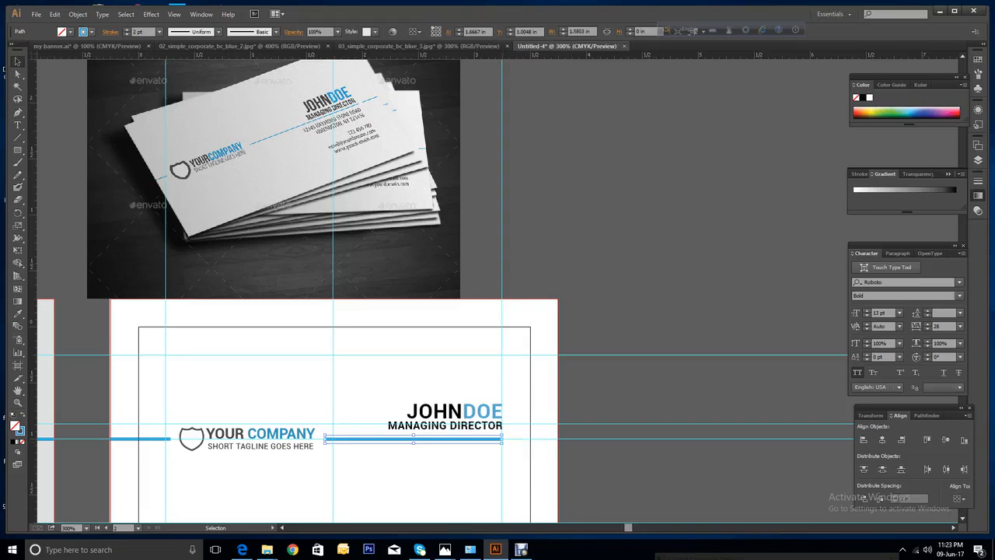
Copy the left blue line to the card's right edge, trimmed to the artboard.
{"action": "left_click", "coordinate": [140, 438]}
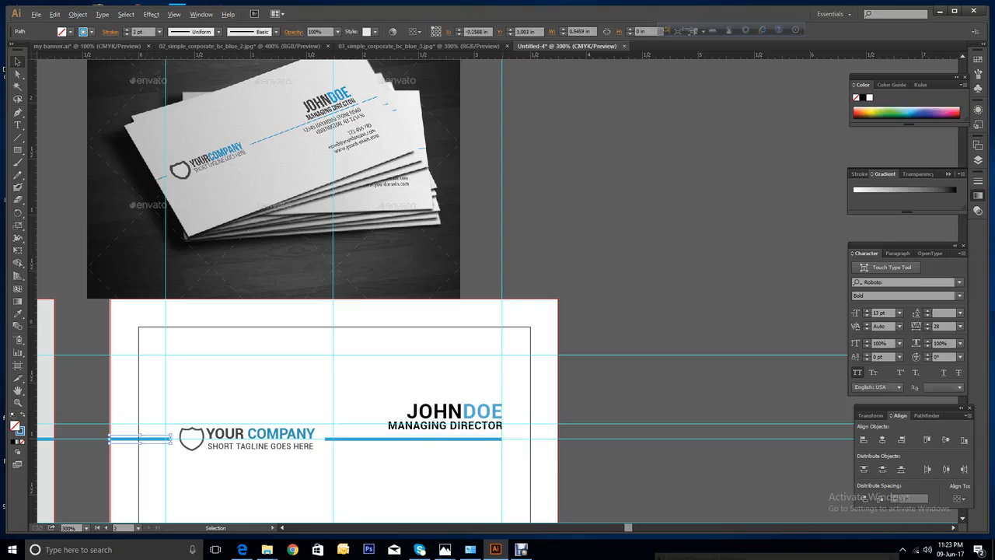
{"action": "left_click_drag", "start_coordinate": [140, 439], "coordinate": [531, 440]}
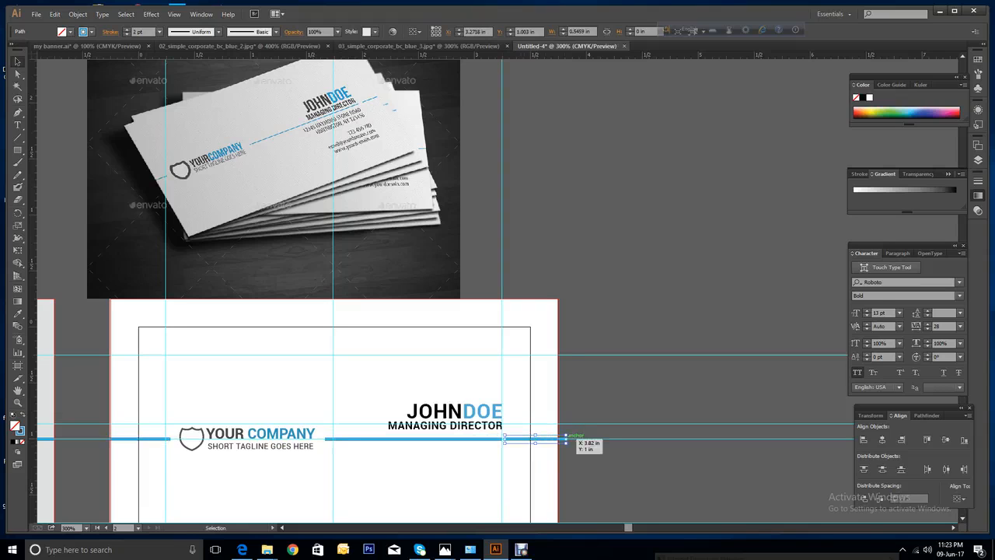
{"action": "left_click_drag", "start_coordinate": [566, 440], "coordinate": [558, 440]}
{"action": "key", "text": "ctrl+shift+a"}
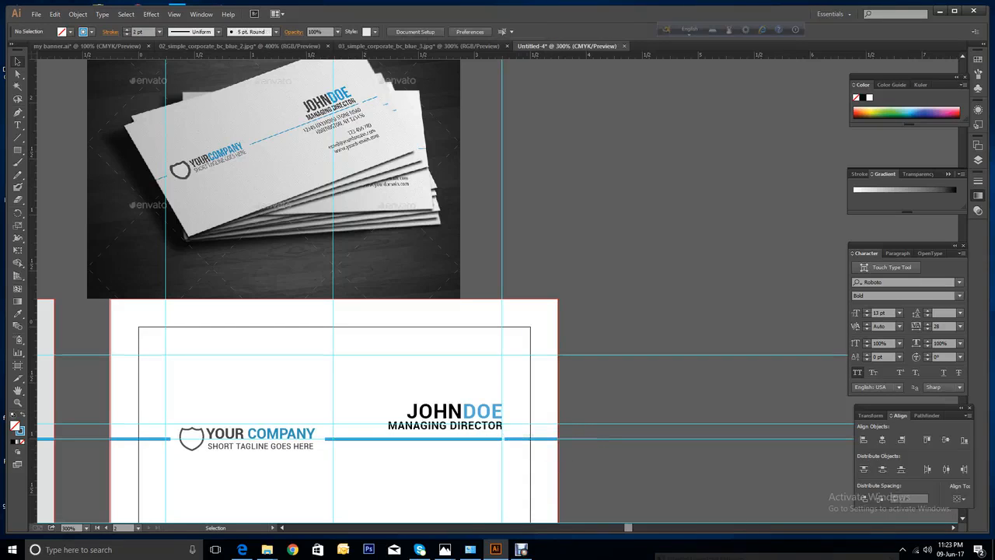
{"action": "left_click", "coordinate": [509, 439]}
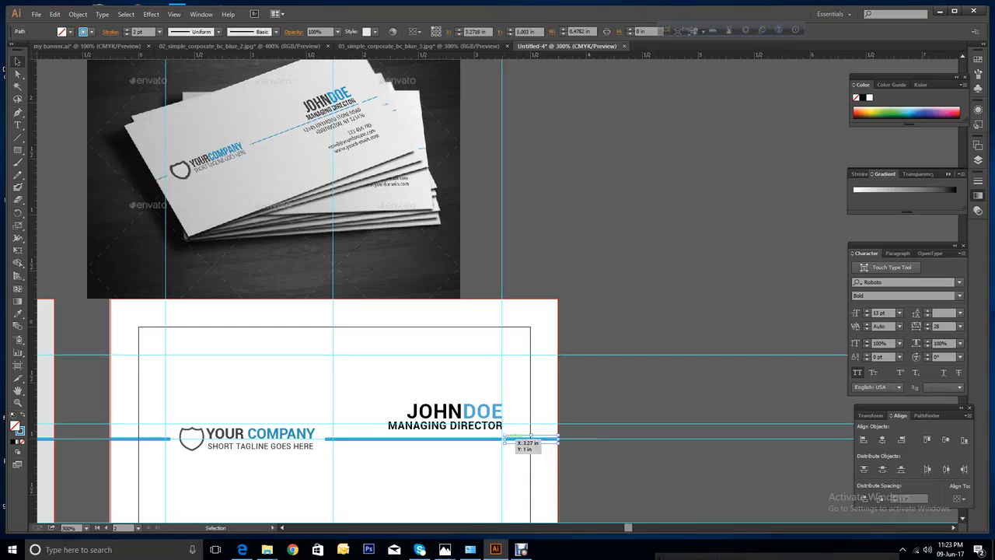
{"action": "left_click_drag", "start_coordinate": [506, 440], "coordinate": [508, 440]}
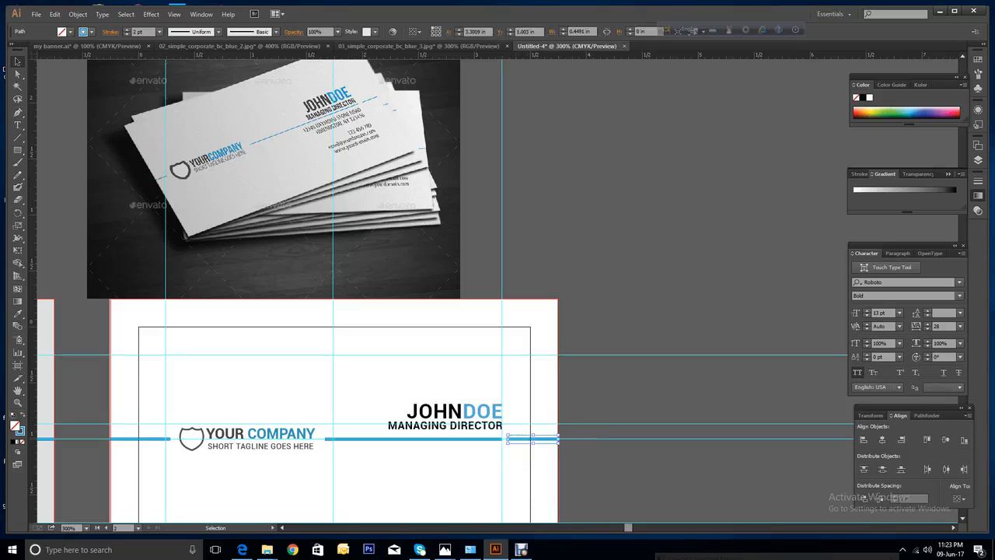
{"action": "key", "text": "ctrl+shift+a"}
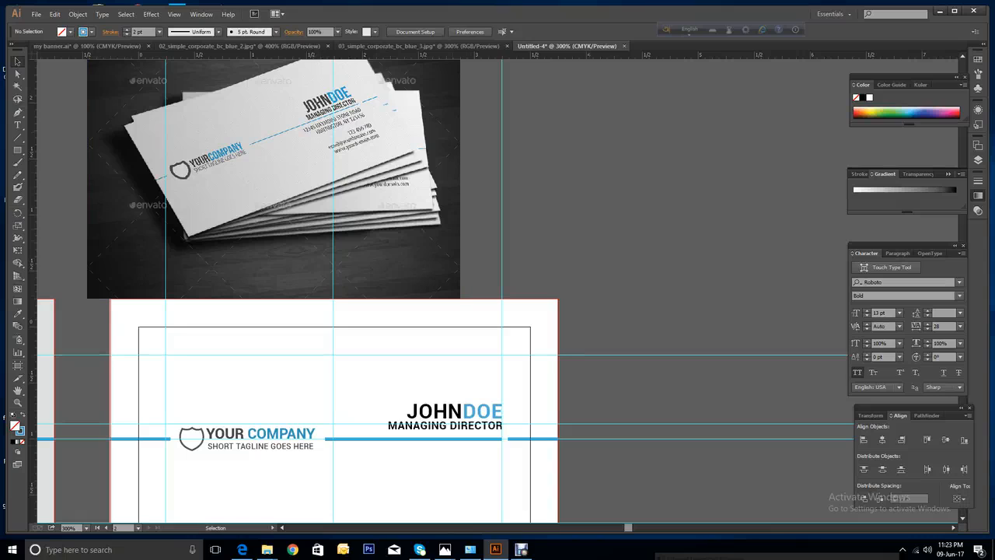
{"action": "scroll", "coordinate": [497, 306], "scroll_direction": "down", "scroll_amount": 1}
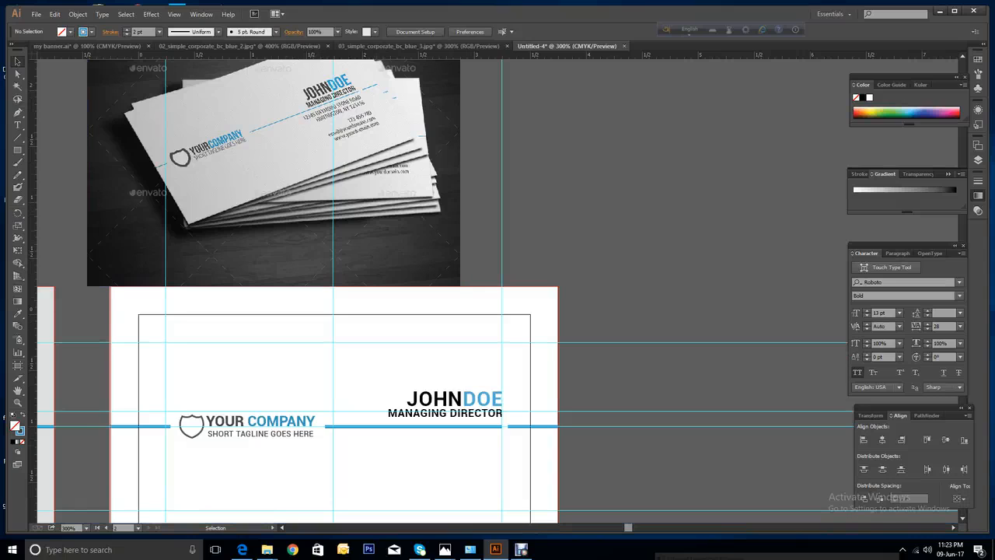
{"action": "key", "text": "t"}
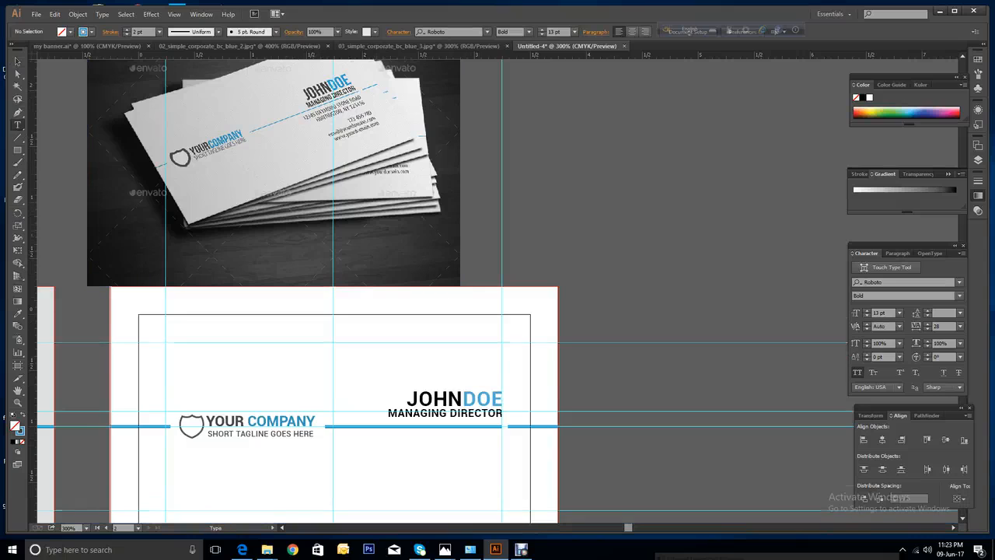
{"action": "scroll", "coordinate": [442, 290], "scroll_direction": "down", "scroll_amount": 5}
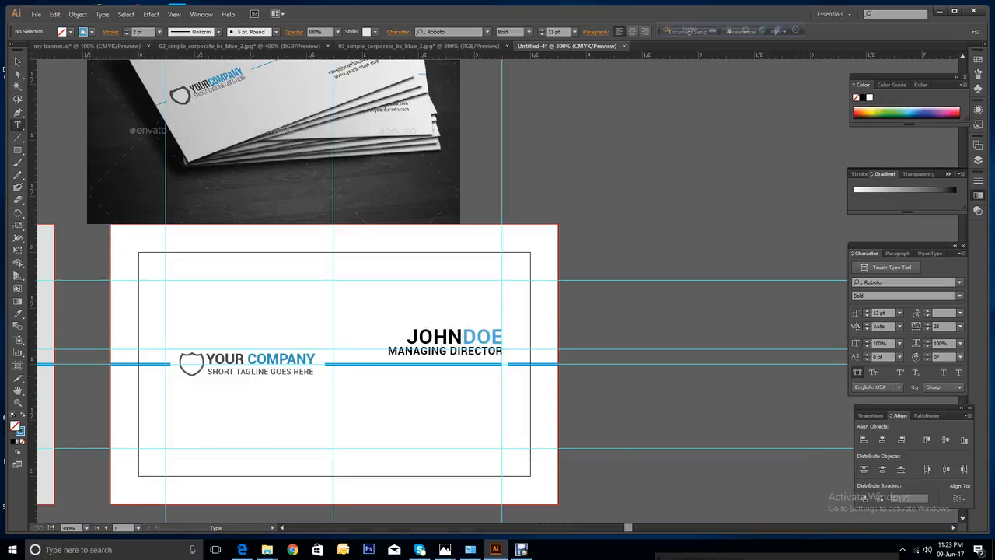
Draw a text frame below MANAGING DIRECTOR and type the company's street address over several lines.
{"action": "left_click_drag", "start_coordinate": [380, 377], "coordinate": [500, 445]}
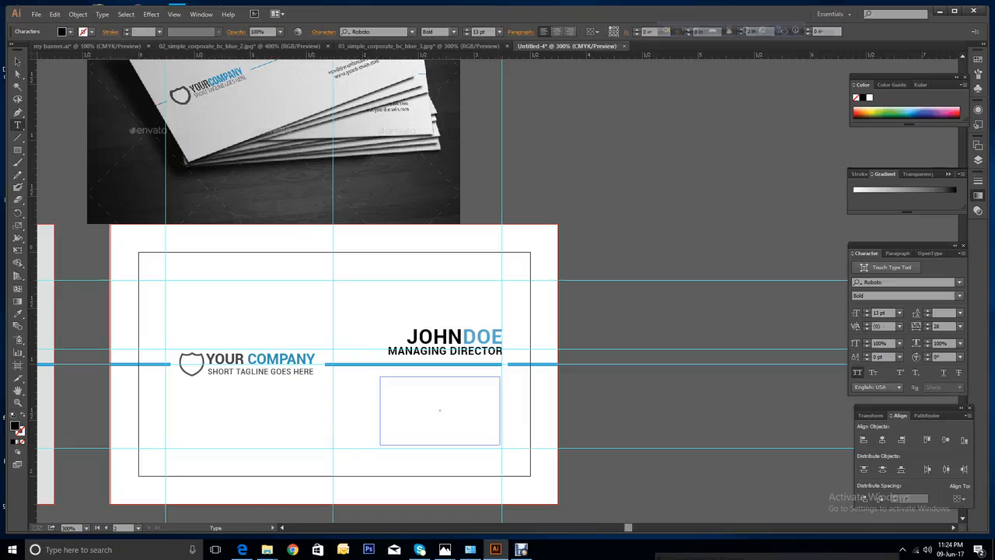
{"action": "scroll", "coordinate": [498, 291], "scroll_direction": "up", "scroll_amount": 4}
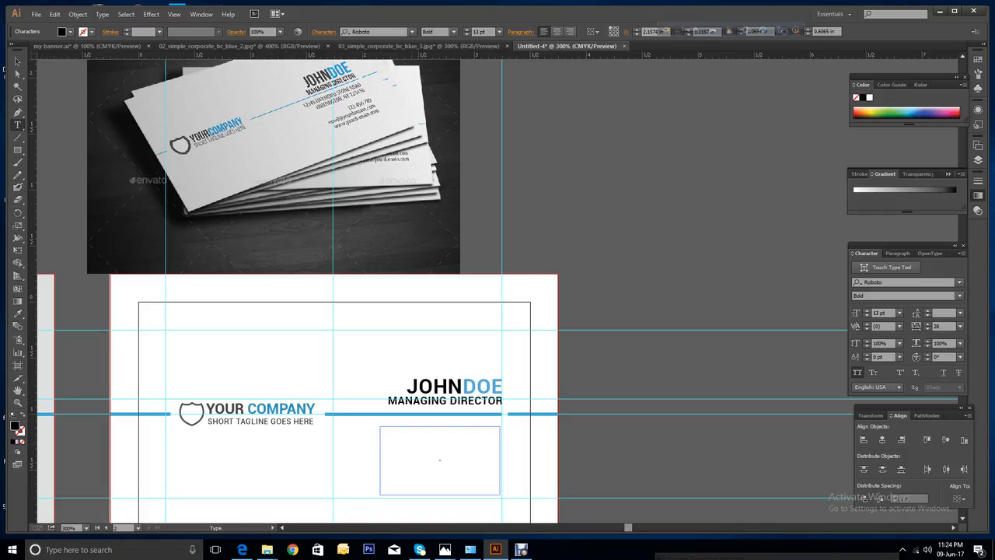
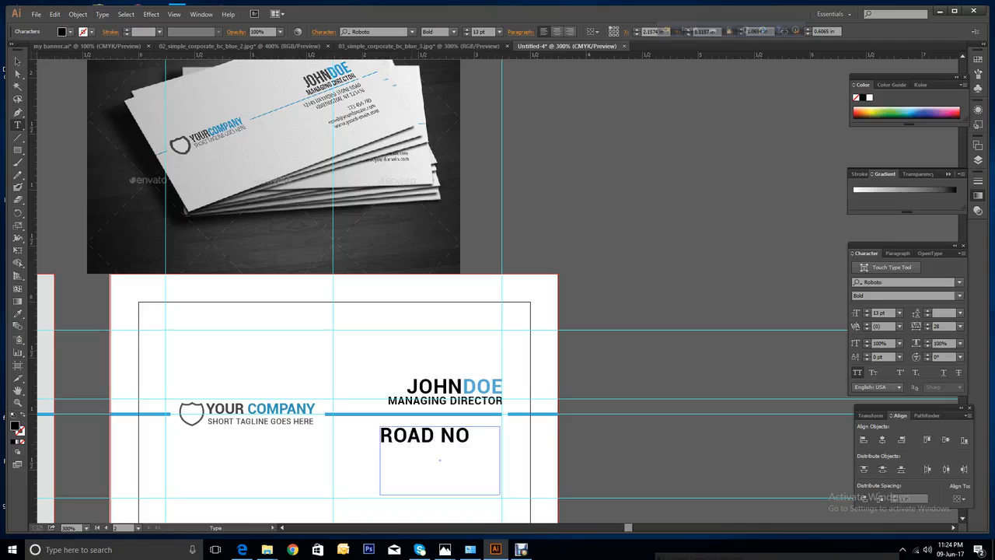
{"action": "key", "text": "Return"}
{"action": "key", "text": "Return"}
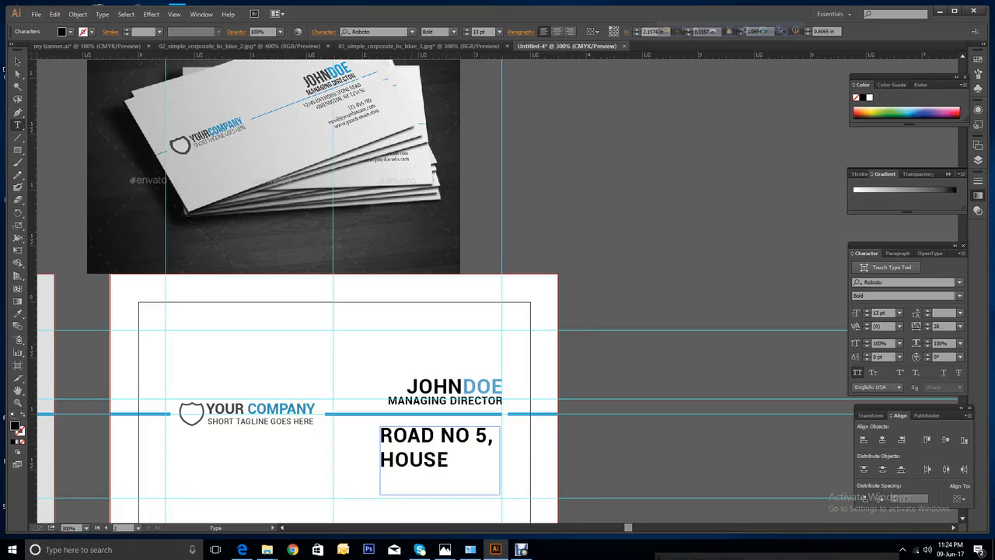
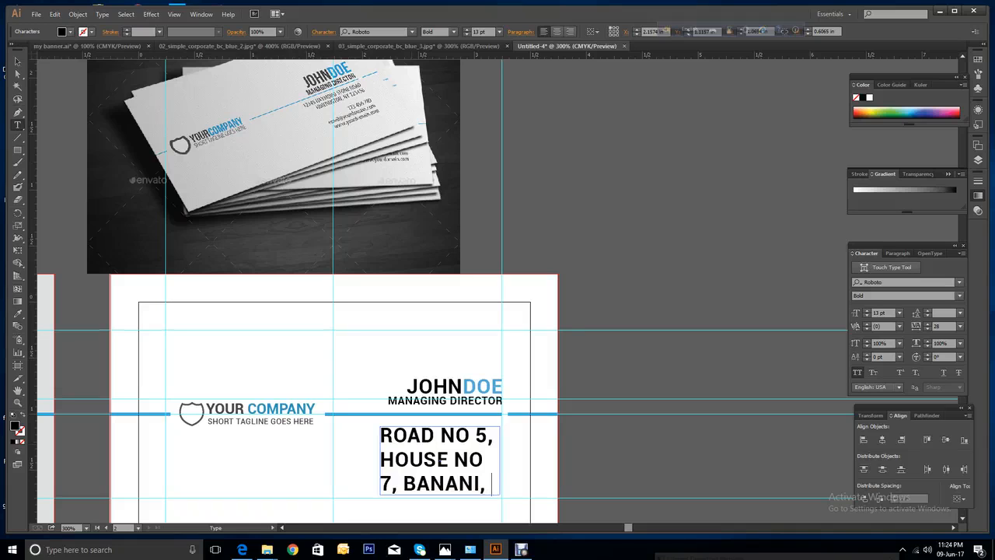
{"action": "key", "text": "Escape"}
Widen the address text frame from its corner so the address fits on four lines.
{"action": "left_click", "coordinate": [17, 61]}
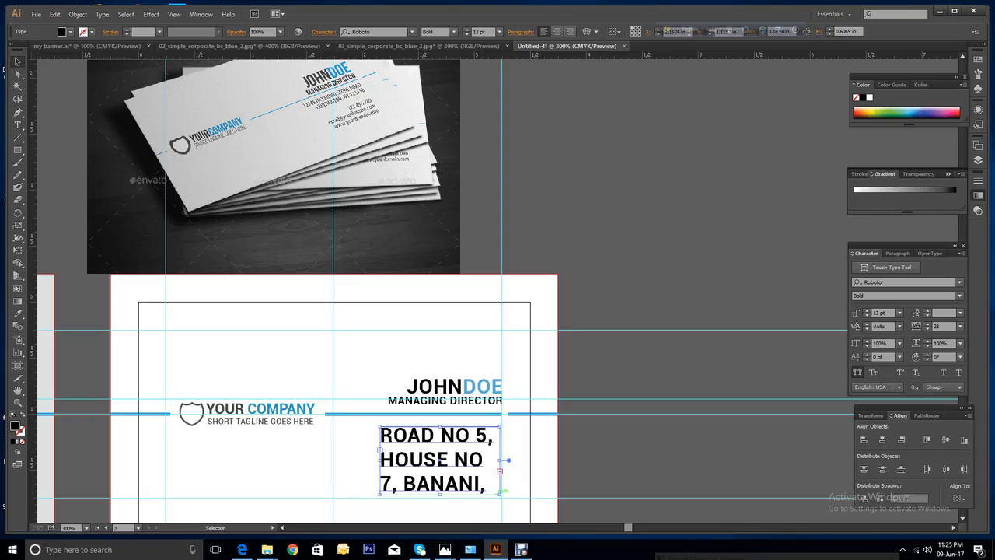
{"action": "left_click_drag", "start_coordinate": [500, 494], "coordinate": [530, 521]}
{"action": "scroll", "coordinate": [537, 517], "scroll_direction": "down", "scroll_amount": 1}
{"action": "scroll", "coordinate": [531, 498], "scroll_direction": "down", "scroll_amount": 1}
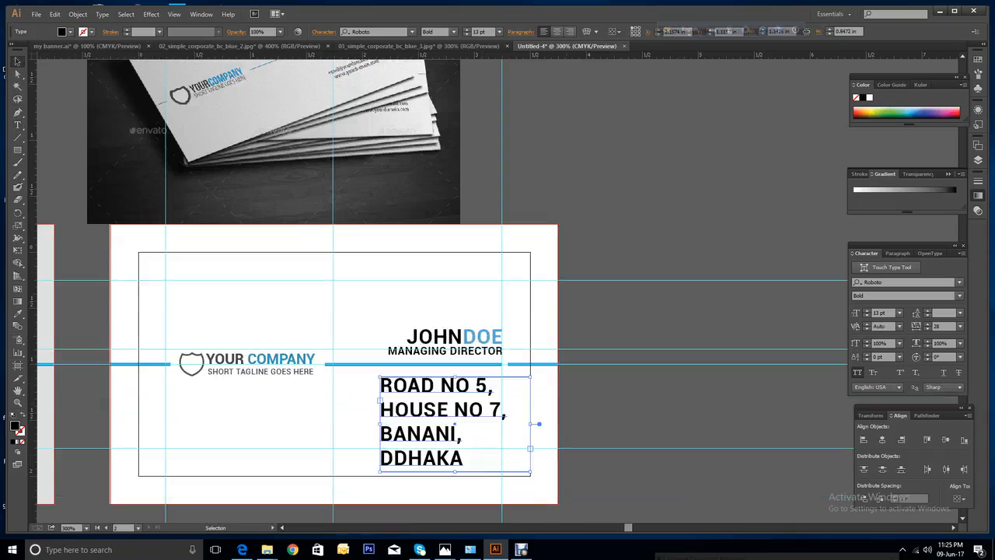
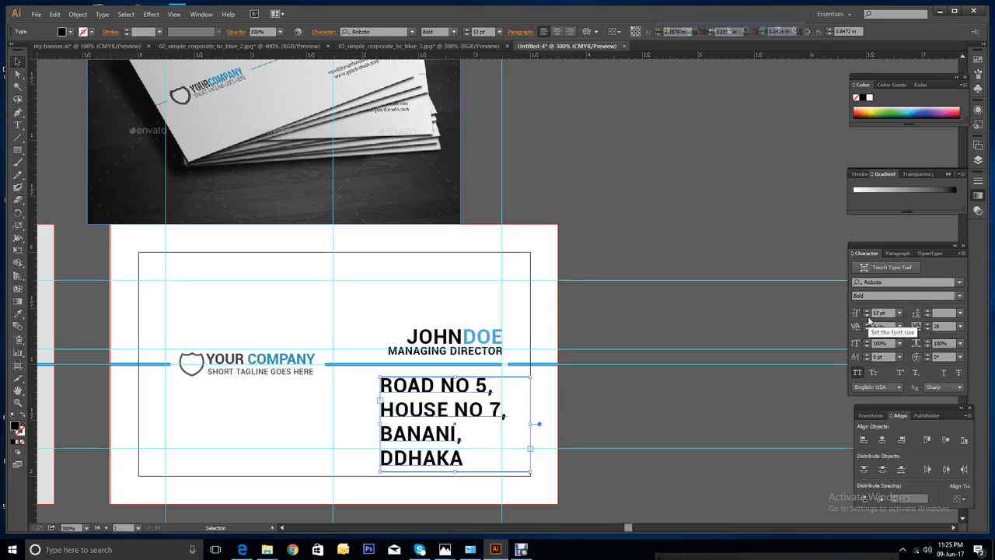
Shrink the address text step by step to 7 pt and switch it to Regular weight.
{"action": "left_click", "coordinate": [868, 316]}
{"action": "left_click", "coordinate": [868, 315]}
{"action": "left_click", "coordinate": [868, 316]}
{"action": "left_click", "coordinate": [868, 315]}
{"action": "left_click", "coordinate": [867, 315]}
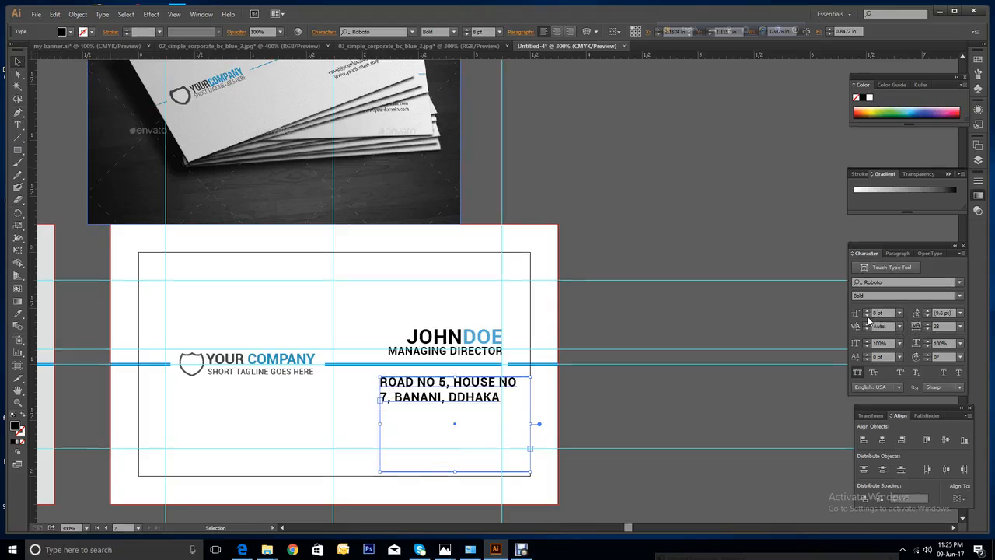
{"action": "left_click", "coordinate": [868, 316]}
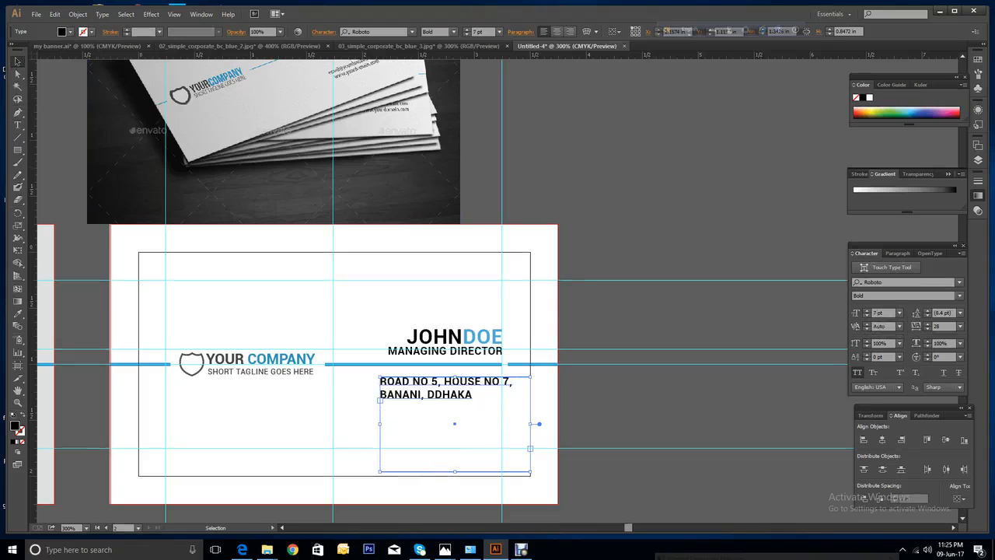
{"action": "left_click", "coordinate": [957, 298]}
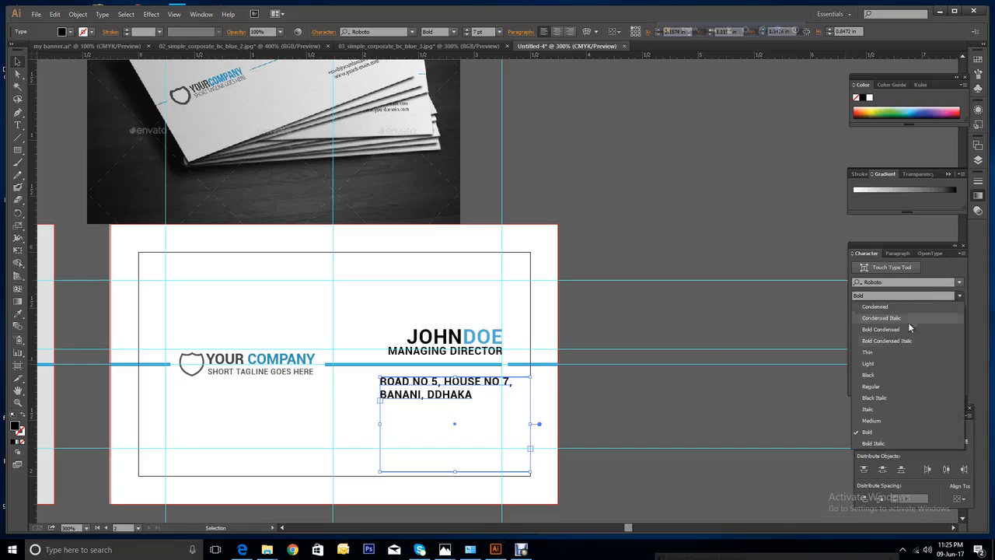
{"action": "left_click", "coordinate": [873, 387]}
{"action": "scroll", "coordinate": [497, 292], "scroll_direction": "up", "scroll_amount": 3}
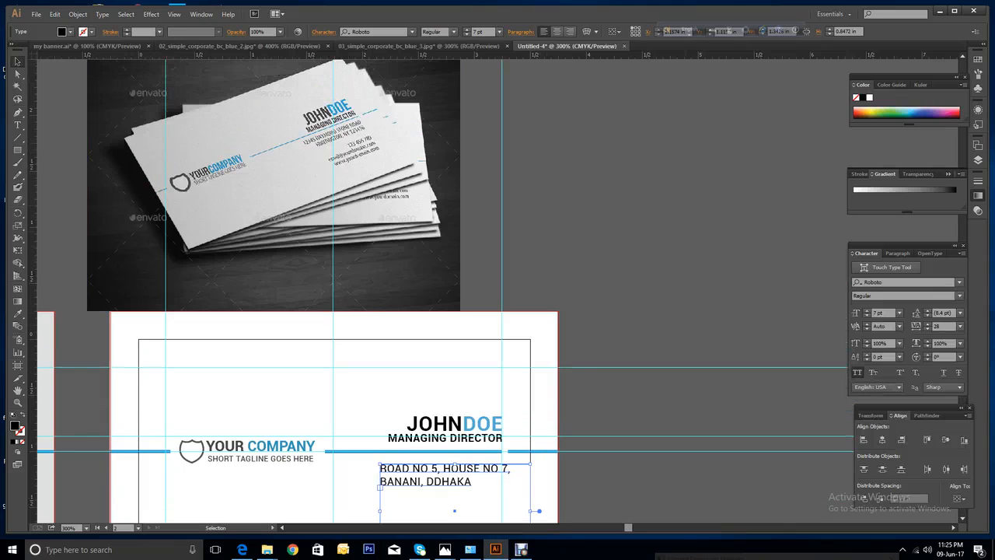
{"action": "scroll", "coordinate": [443, 287], "scroll_direction": "down", "scroll_amount": 3}
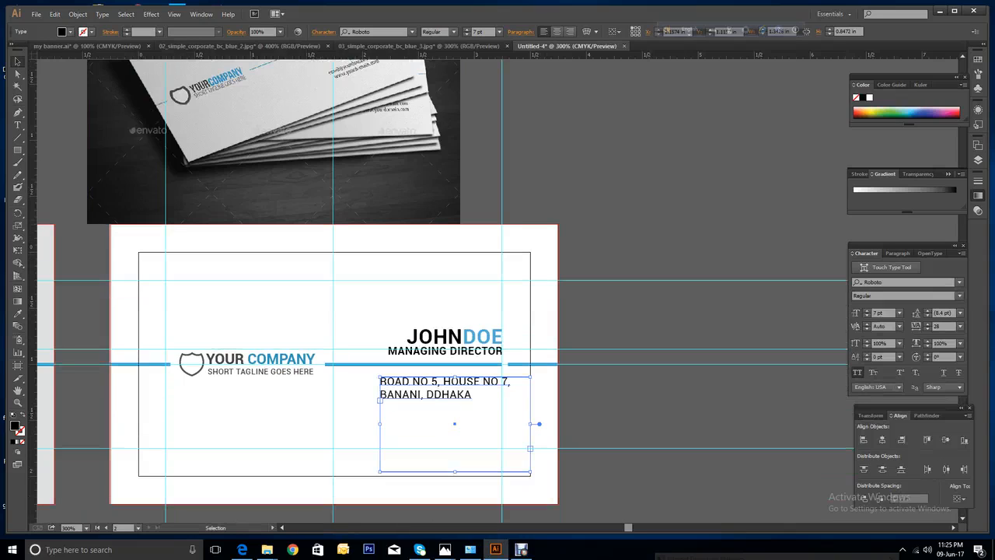
Reduce the address to 6 pt and, after previewing mixed case, keep it in All Caps.
{"action": "left_click", "coordinate": [867, 316]}
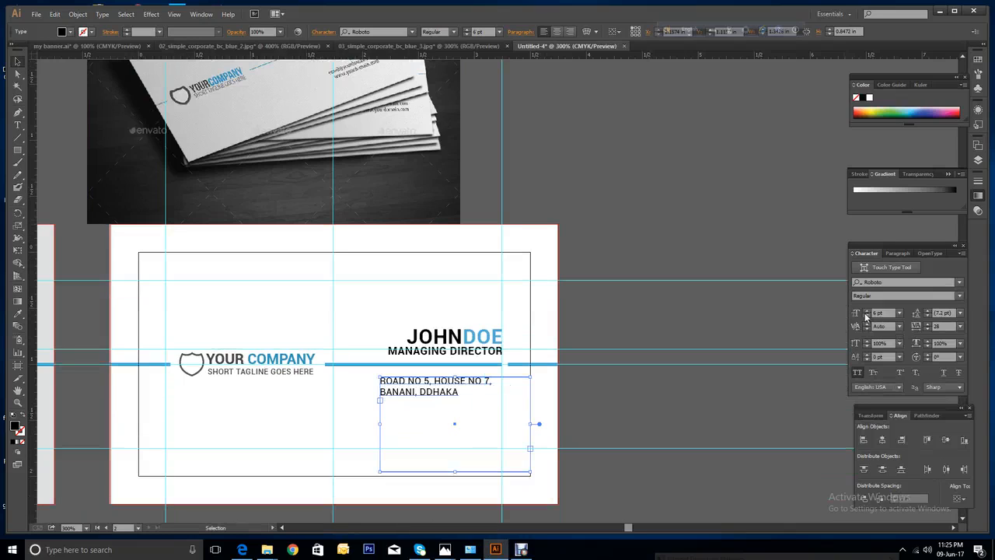
{"action": "left_click", "coordinate": [858, 373]}
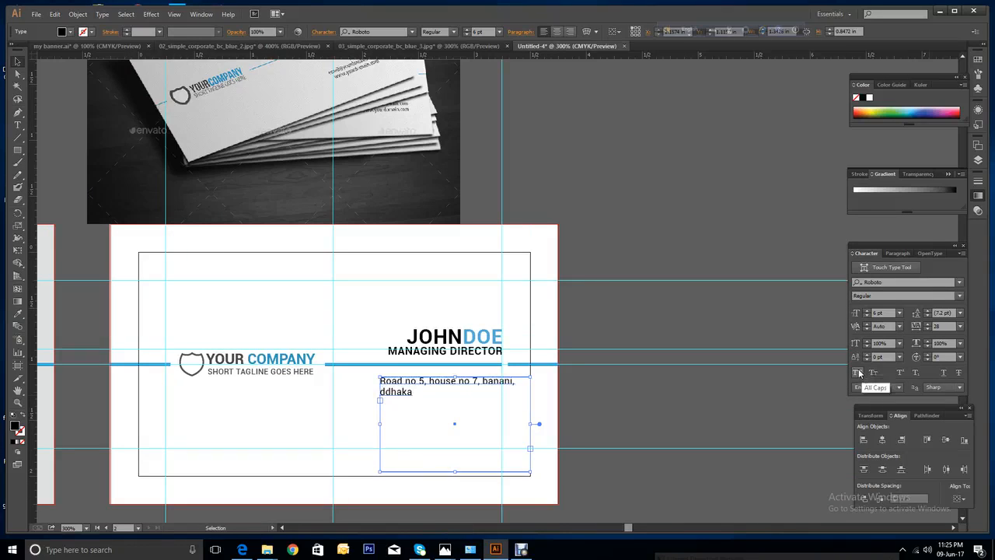
{"action": "left_click", "coordinate": [859, 373]}
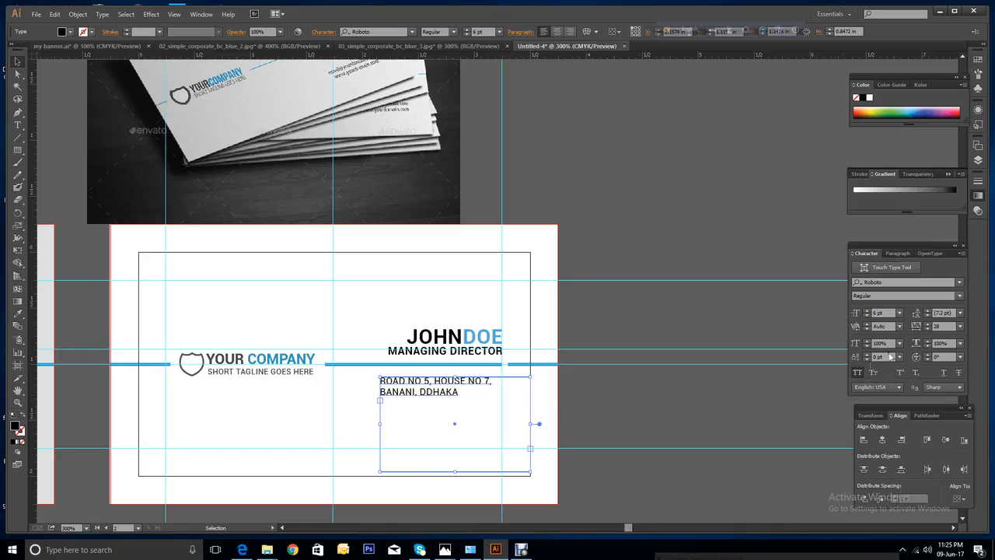
{"action": "left_click", "coordinate": [857, 374]}
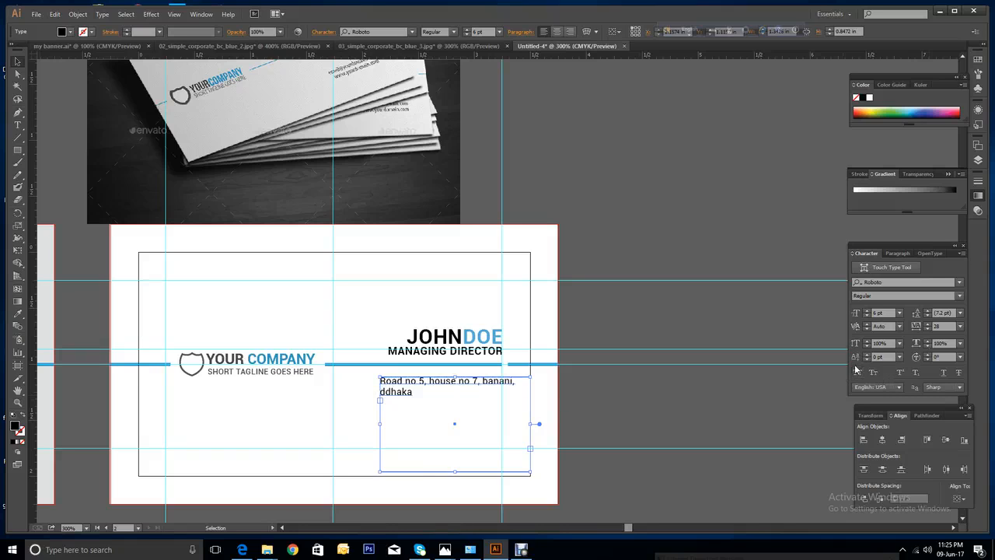
{"action": "scroll", "coordinate": [441, 289], "scroll_direction": "up", "scroll_amount": 1}
{"action": "scroll", "coordinate": [441, 290], "scroll_direction": "up", "scroll_amount": 1}
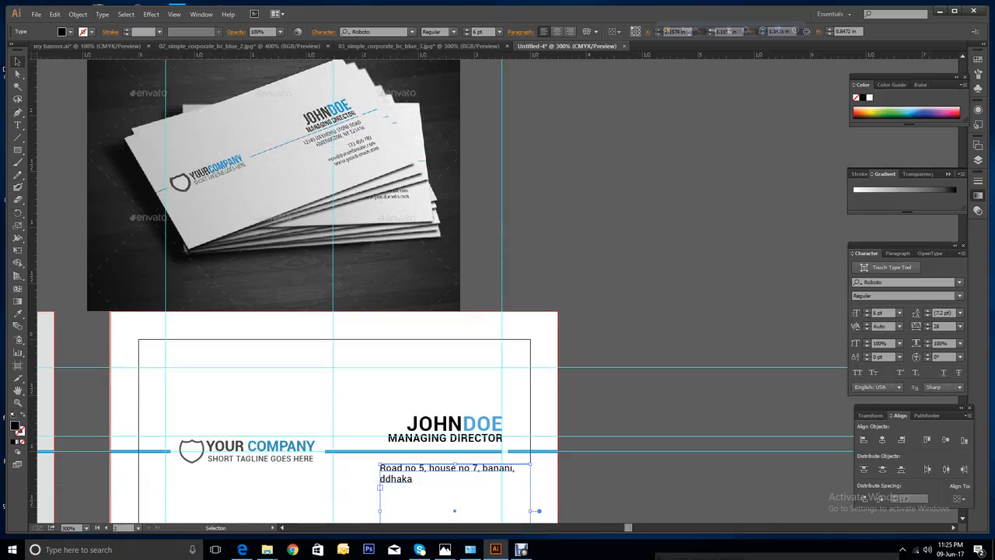
{"action": "left_click", "coordinate": [855, 373]}
{"action": "scroll", "coordinate": [441, 289], "scroll_direction": "down", "scroll_amount": 1}
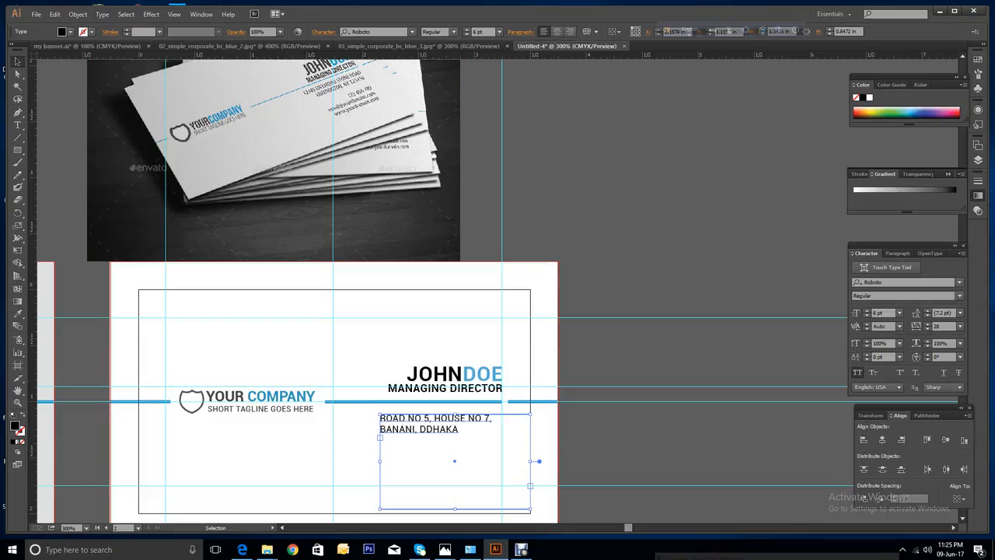
Correct DDHAKA to DHAKA and append BANGLADESH to the address.
{"action": "left_click", "coordinate": [17, 126]}
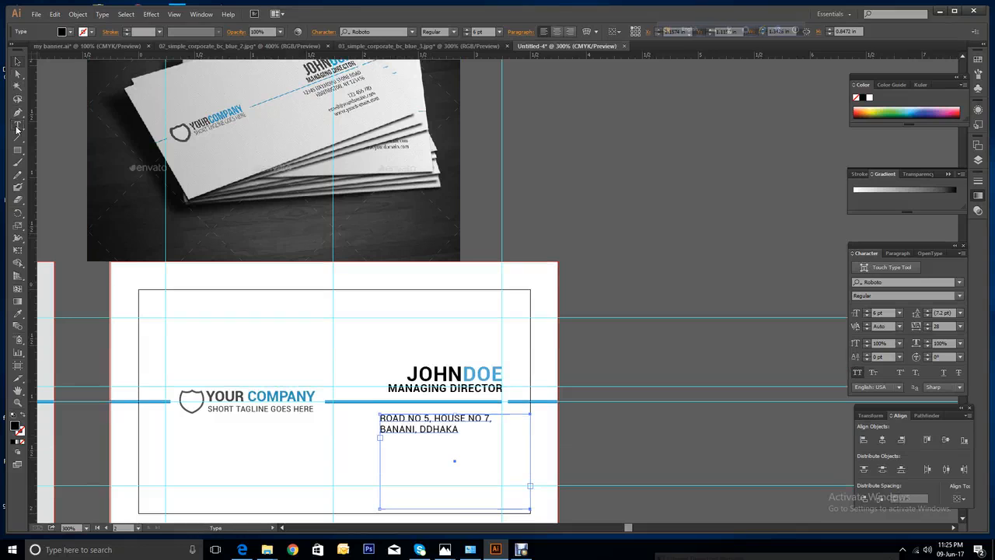
{"action": "left_click", "coordinate": [420, 429]}
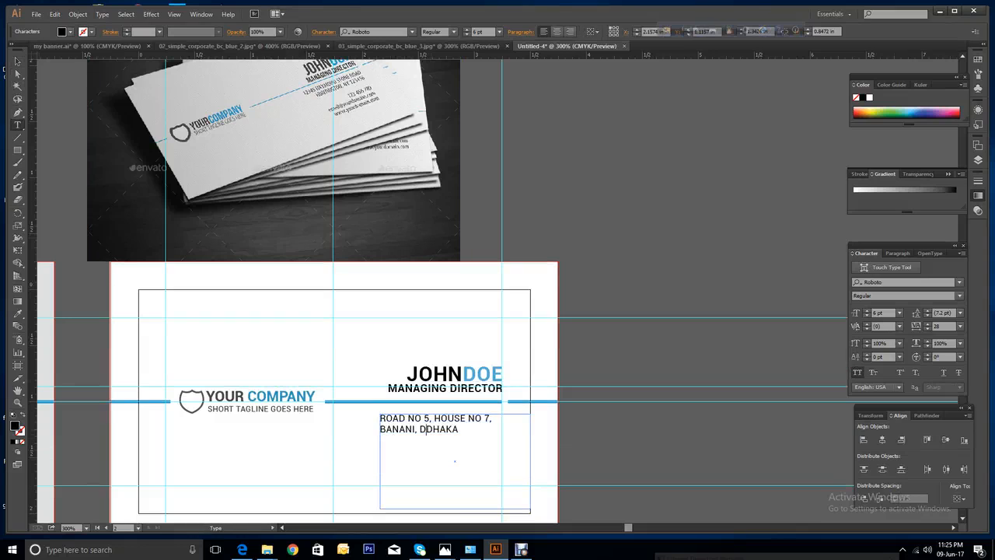
{"action": "key", "text": "BackSpace"}
{"action": "type", "text": "BANGLADESH"}
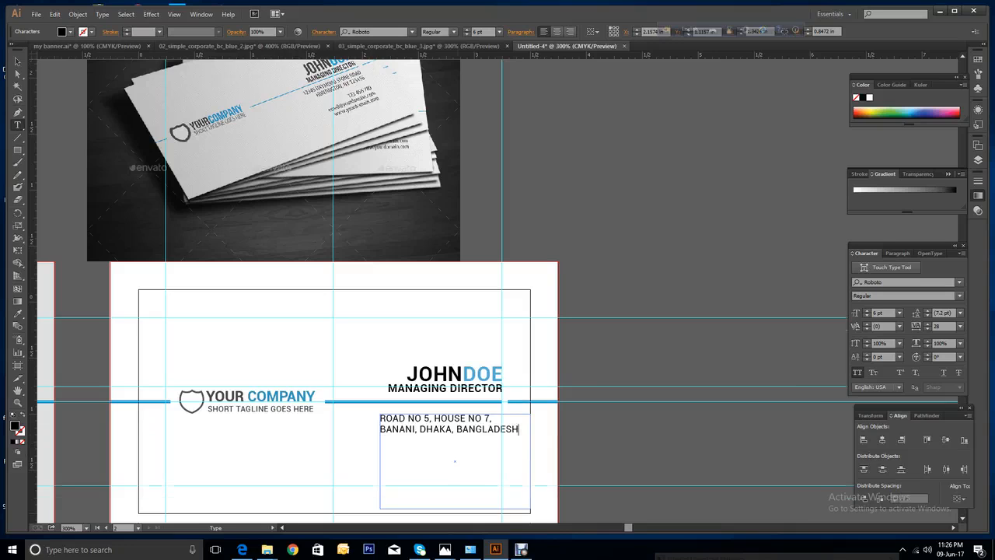
Add a phone number line below the address.
{"action": "scroll", "coordinate": [498, 290], "scroll_direction": "up", "scroll_amount": 1}
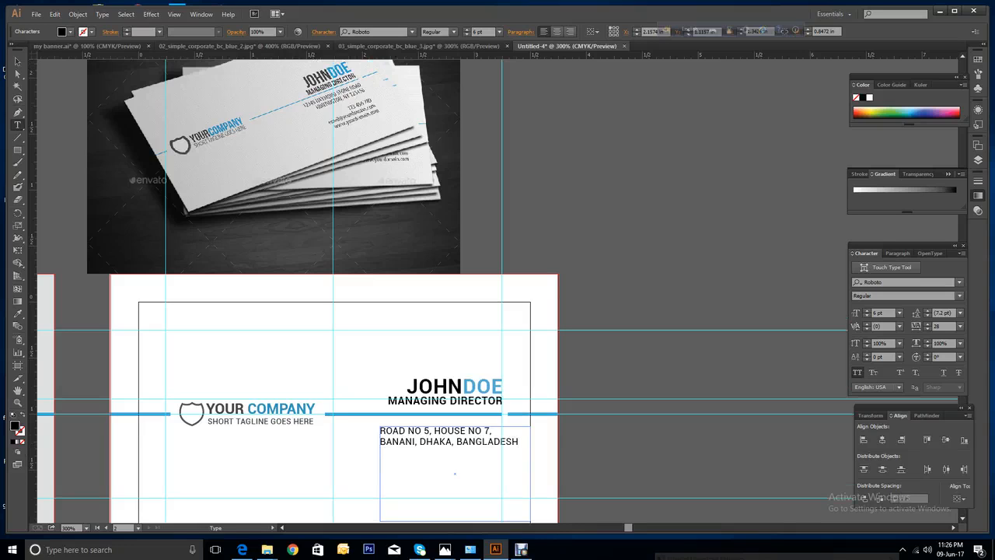
{"action": "scroll", "coordinate": [493, 289], "scroll_direction": "up", "scroll_amount": 1}
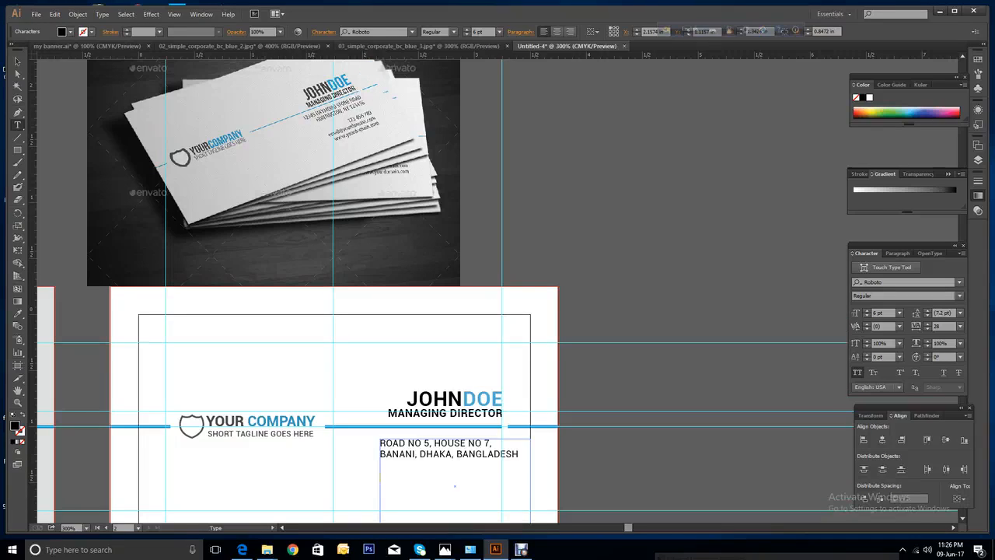
{"action": "scroll", "coordinate": [493, 289], "scroll_direction": "down", "scroll_amount": 1}
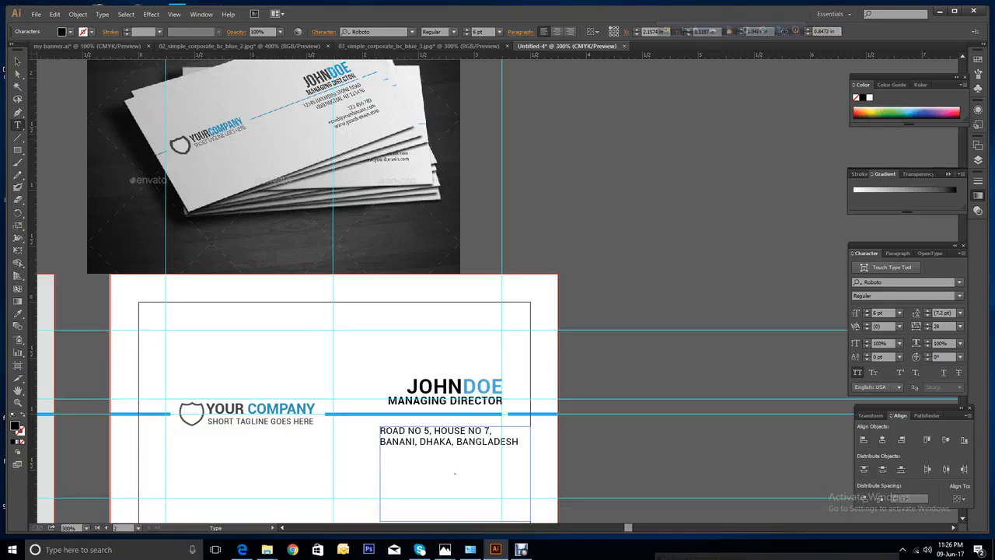
{"action": "scroll", "coordinate": [493, 289], "scroll_direction": "down", "scroll_amount": 3}
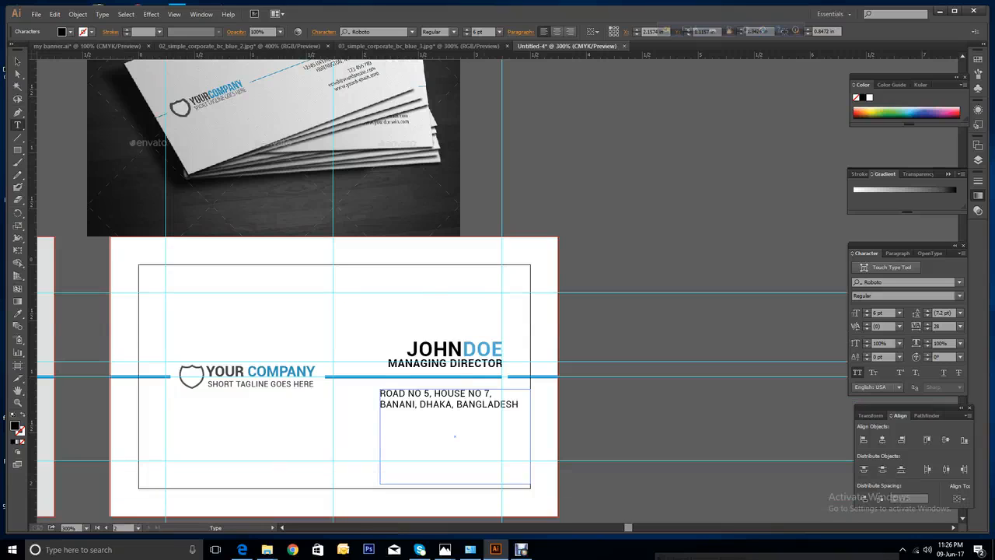
{"action": "type", "text": "0123456"}
{"action": "type", "text": "789"}
Add a lowercase Gmail e-mail address line below the phone number.
{"action": "type", "text": "E"}
{"action": "type", "text": "MAIL"}
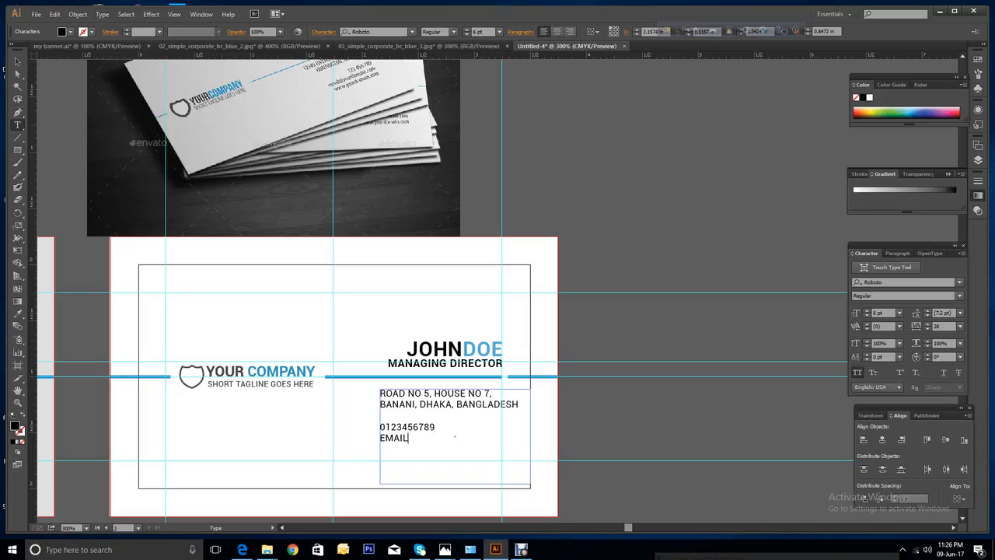
{"action": "key", "text": "shift+Home"}
{"action": "left_click", "coordinate": [858, 373]}
{"action": "left_click", "coordinate": [405, 437]}
{"action": "scroll", "coordinate": [436, 438], "scroll_direction": "up", "scroll_amount": 2}
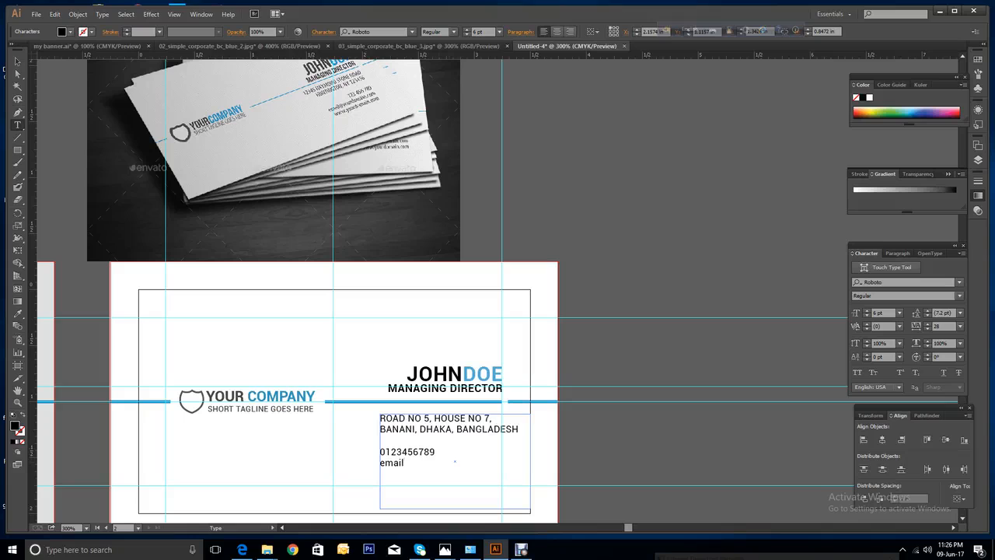
{"action": "type", "text": "@gmail.com"}
{"action": "key", "text": "Return"}
{"action": "type", "text": "www.web"}
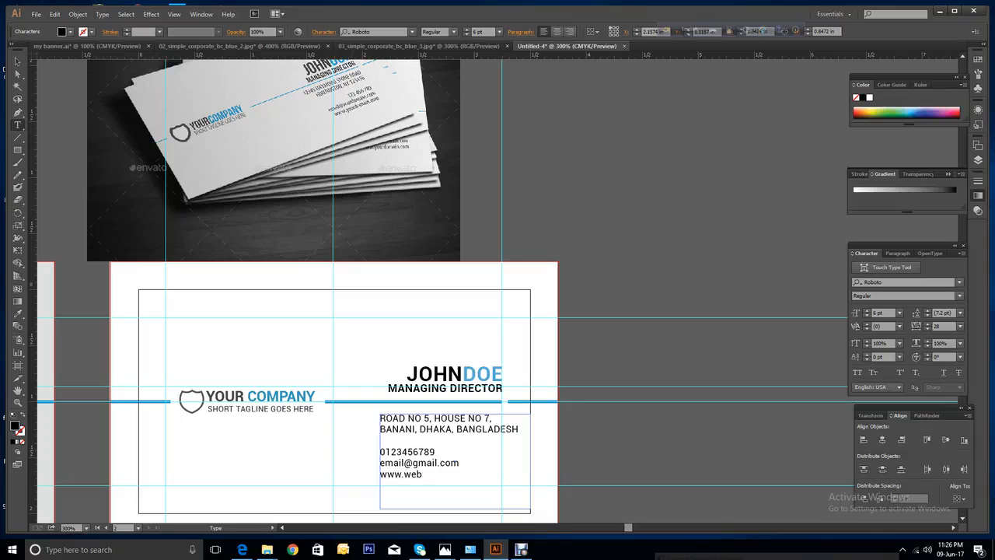
{"action": "type", "text": "site.com"}
{"action": "scroll", "coordinate": [440, 292], "scroll_direction": "down", "scroll_amount": 1}
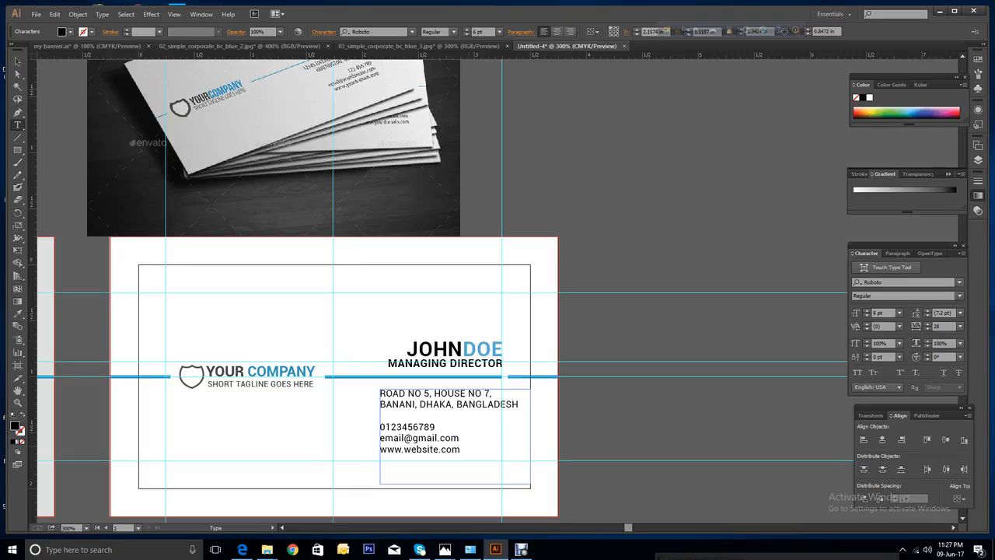
{"action": "scroll", "coordinate": [440, 291], "scroll_direction": "up", "scroll_amount": 1}
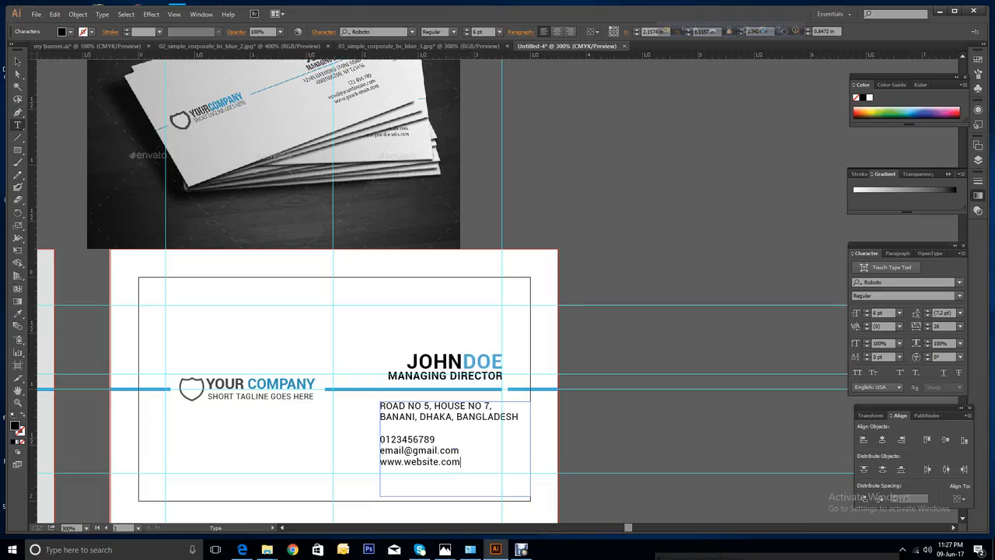
Select the whole contact block and test baseline shifts, leaving it at 0 pt.
{"action": "left_click_drag", "start_coordinate": [462, 462], "coordinate": [378, 405]}
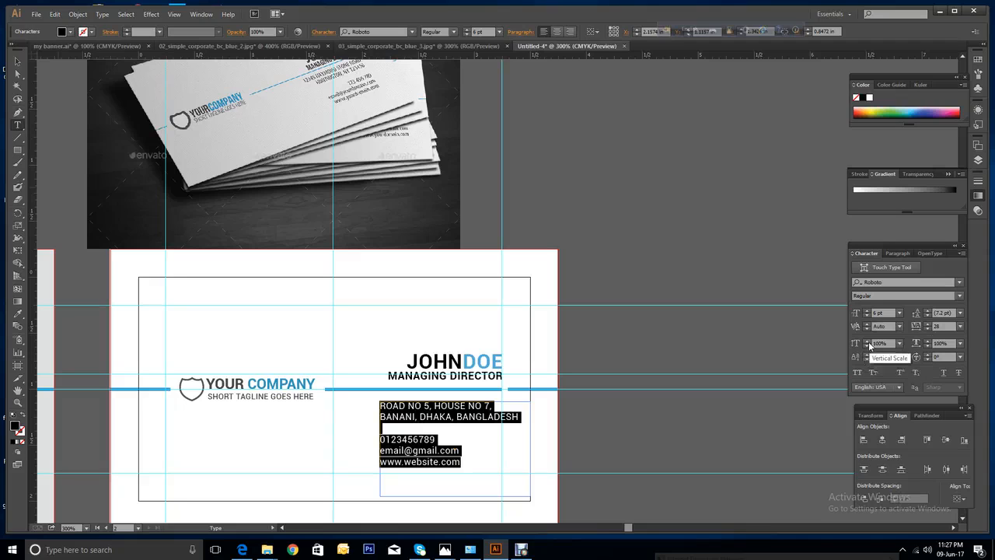
{"action": "left_click", "coordinate": [867, 354]}
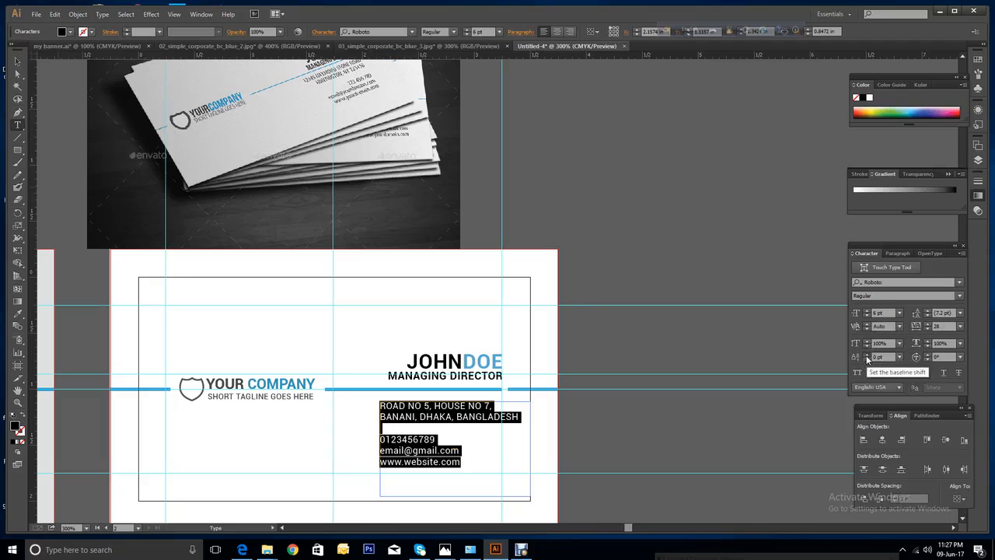
{"action": "left_click", "coordinate": [866, 359]}
{"action": "left_click", "coordinate": [866, 359]}
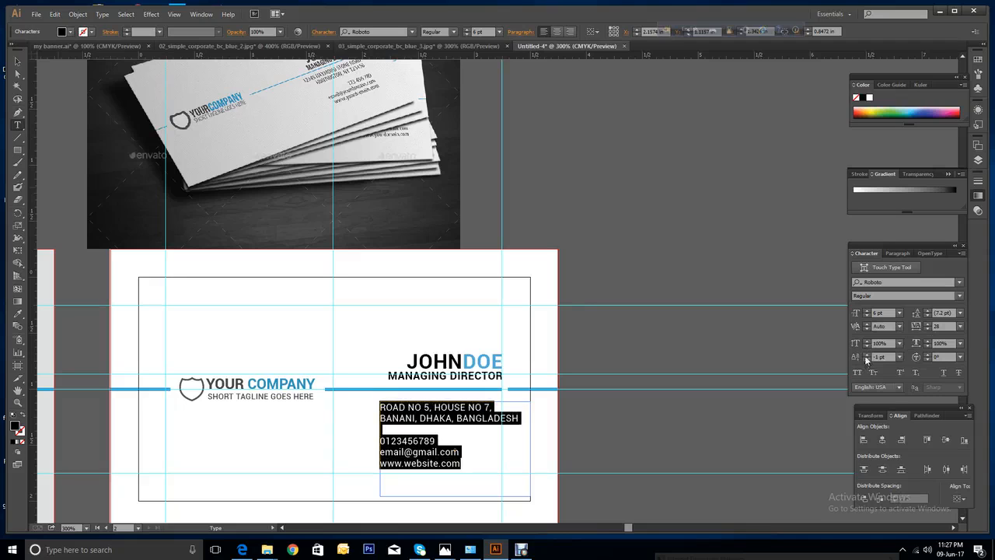
{"action": "left_click", "coordinate": [866, 354]}
{"action": "left_click", "coordinate": [866, 355]}
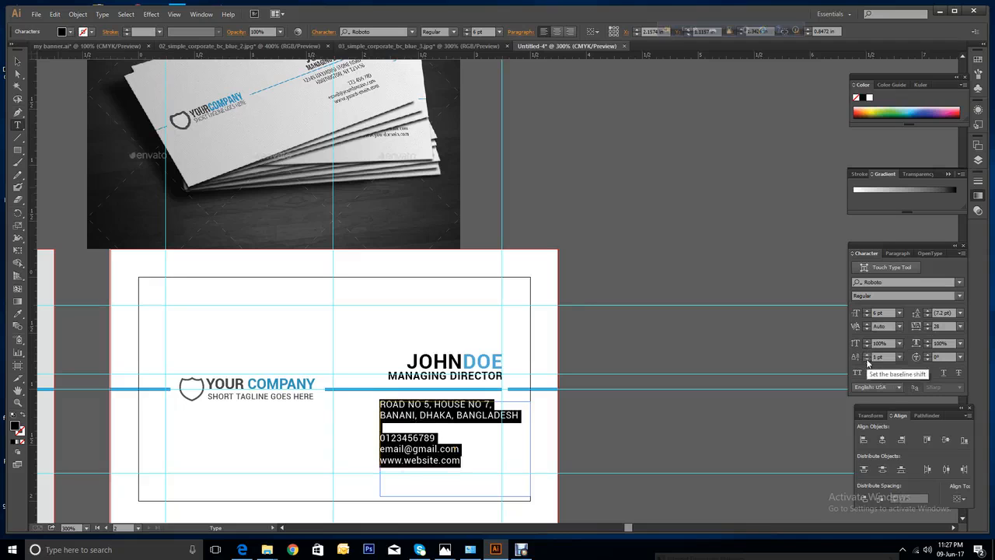
{"action": "left_click", "coordinate": [867, 360]}
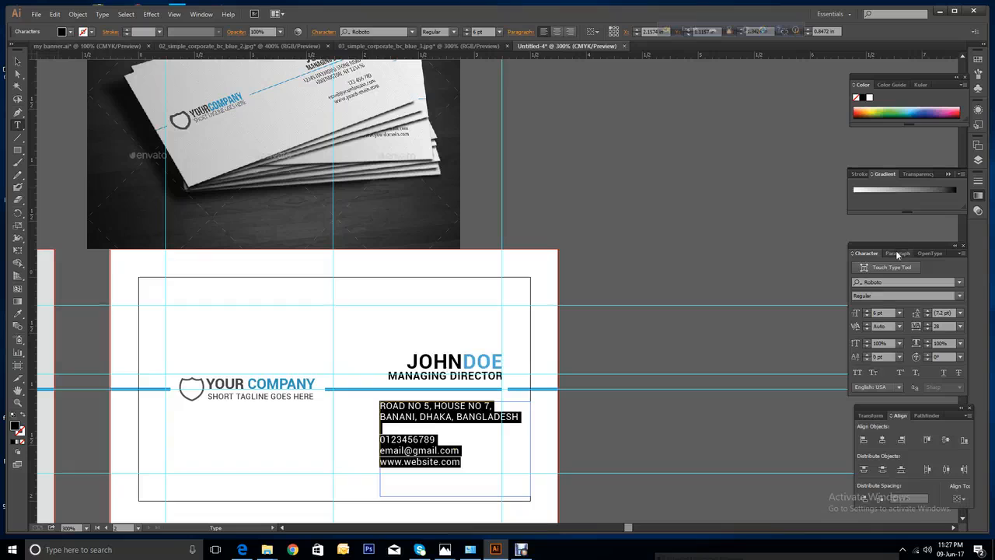
Give the contact lines 1 pt Space Before and right-align the block.
{"action": "left_click", "coordinate": [898, 253]}
{"action": "left_click", "coordinate": [868, 318]}
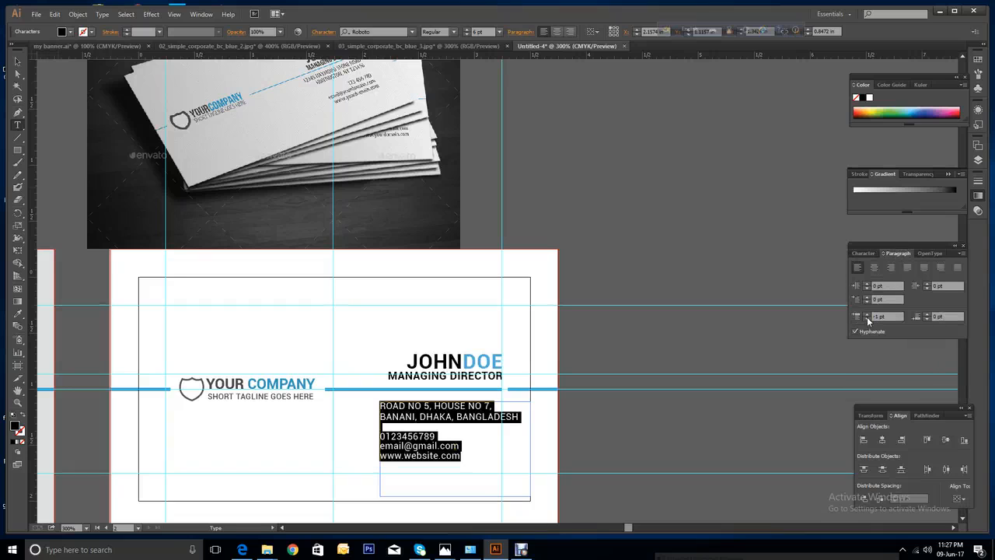
{"action": "left_click", "coordinate": [867, 315]}
{"action": "left_click", "coordinate": [866, 315]}
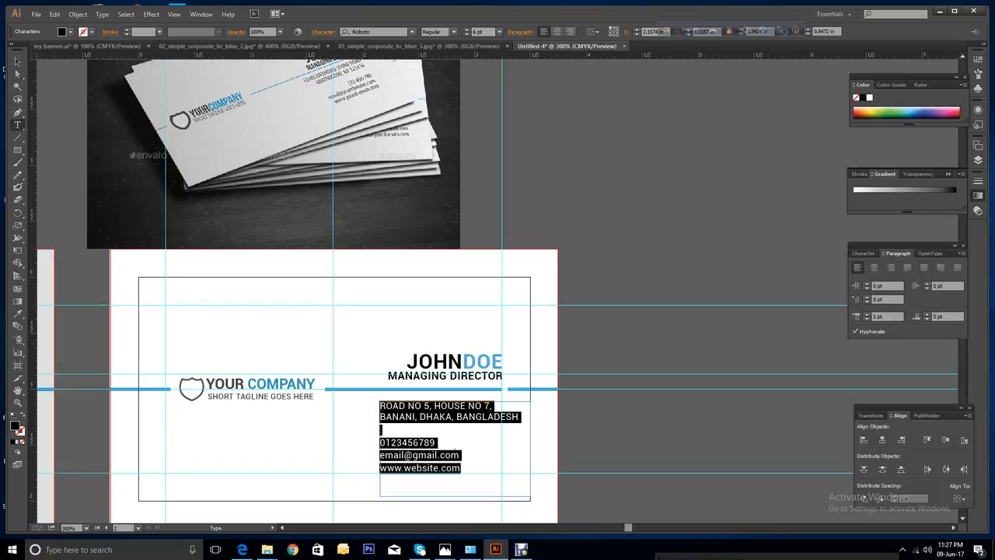
{"action": "left_click", "coordinate": [571, 32]}
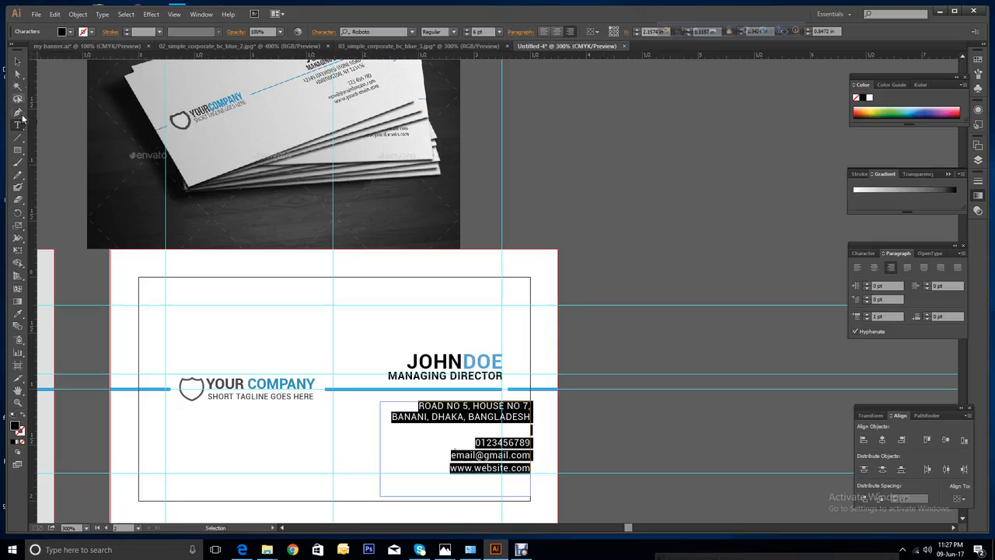
{"action": "left_click", "coordinate": [18, 63]}
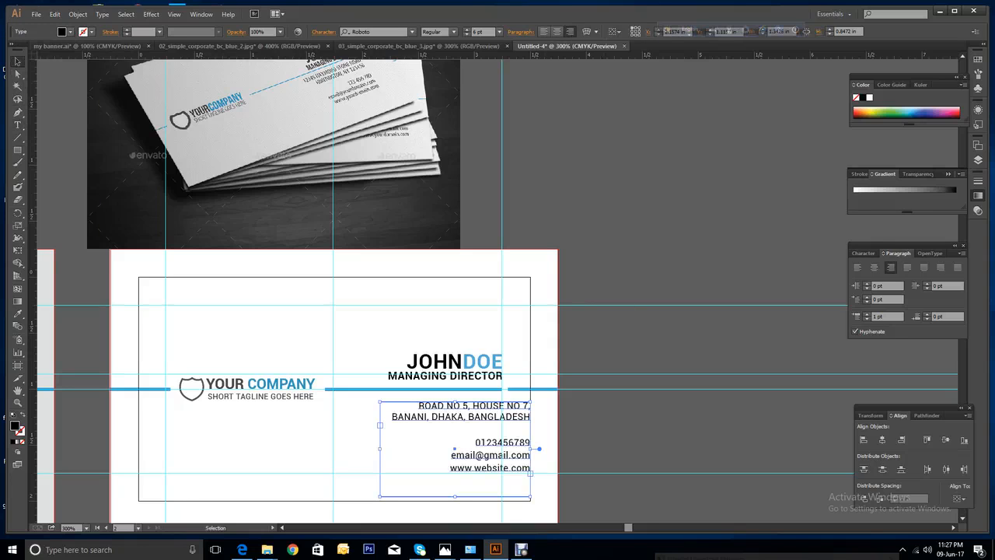
Select every line of the address text, then return to the Selection tool.
{"action": "scroll", "coordinate": [310, 60], "scroll_direction": "up", "scroll_amount": 1}
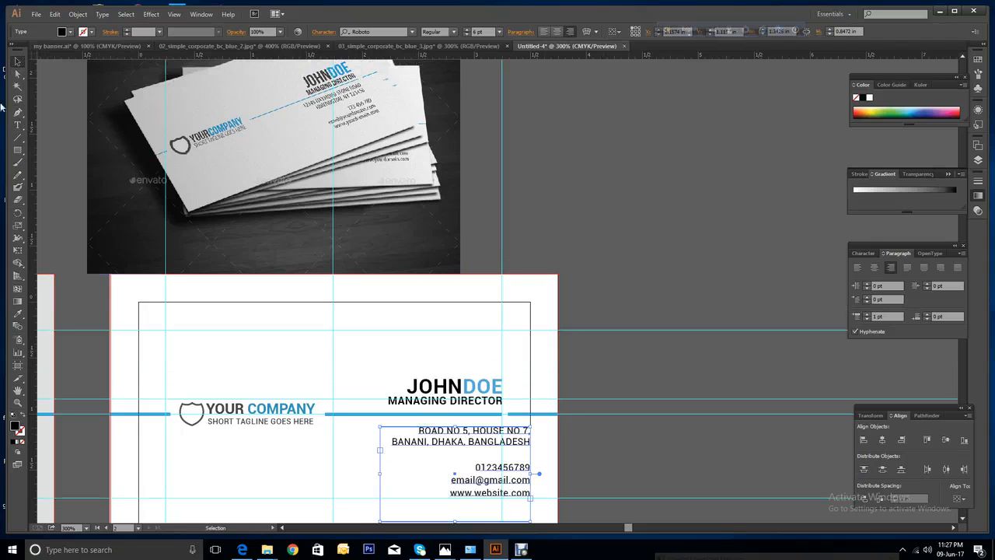
{"action": "scroll", "coordinate": [17, 62], "scroll_direction": "down", "scroll_amount": 1}
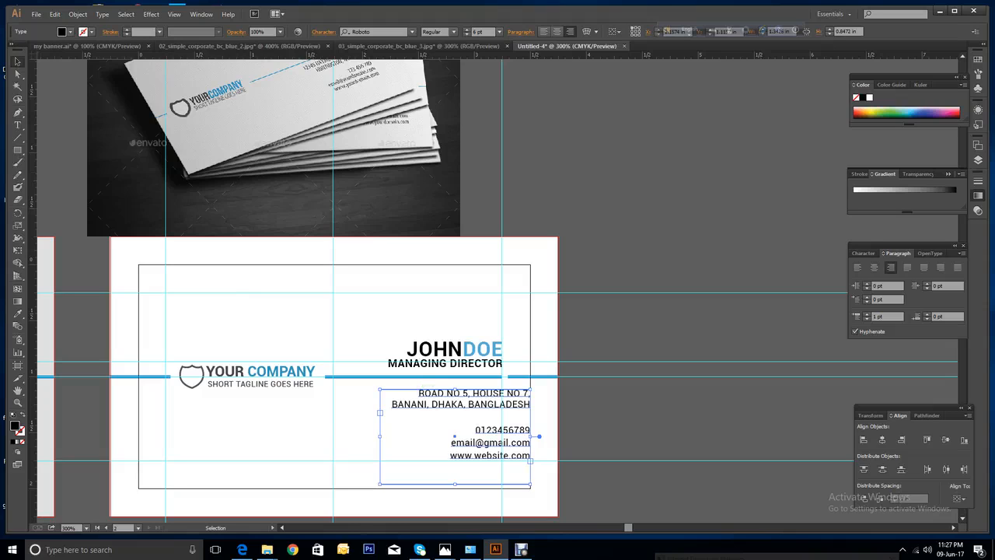
{"action": "left_click", "coordinate": [17, 125]}
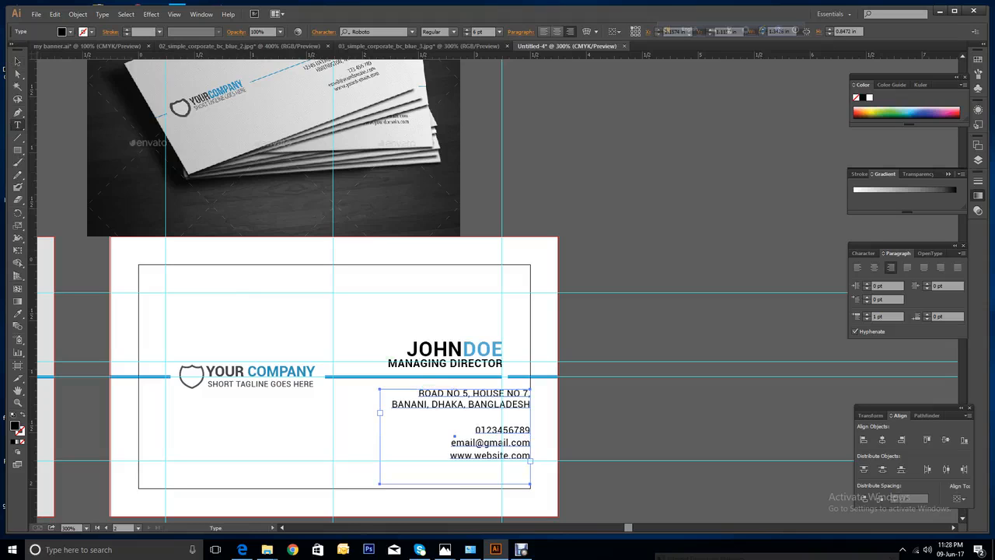
{"action": "left_click_drag", "start_coordinate": [418, 393], "coordinate": [531, 457]}
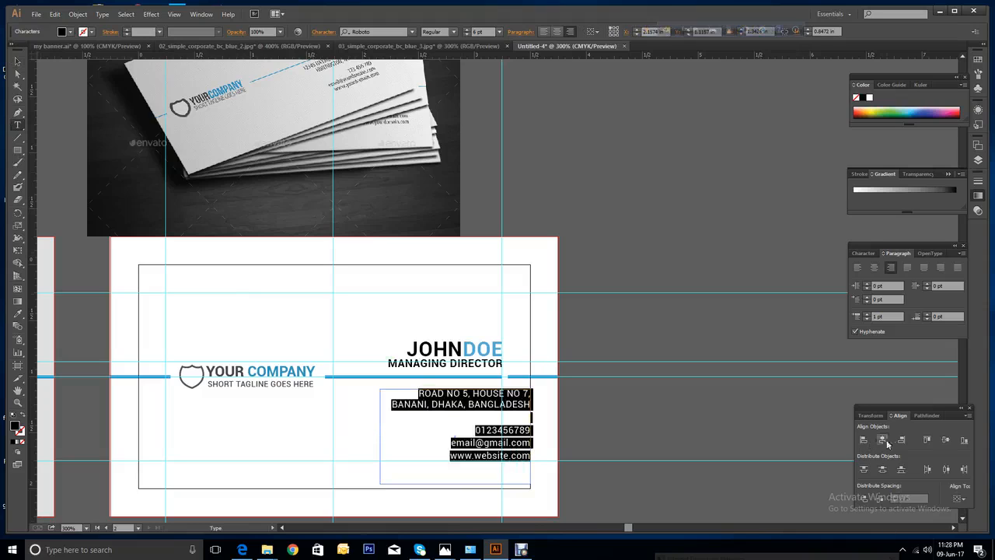
{"action": "left_click", "coordinate": [18, 60]}
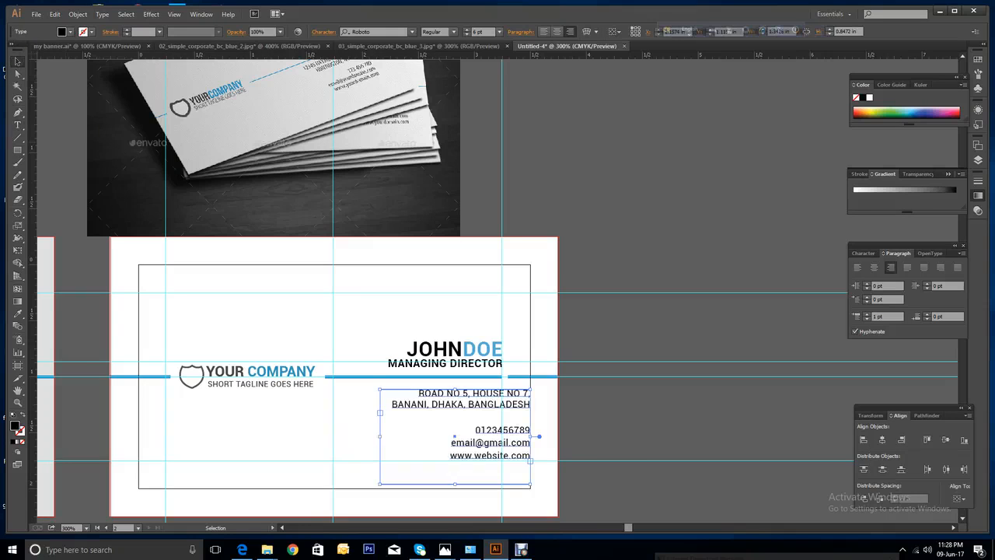
Drag the contact block left until its right edge sits on the JOHNDOE guide.
{"action": "scroll", "coordinate": [497, 311], "scroll_direction": "down", "scroll_amount": 3}
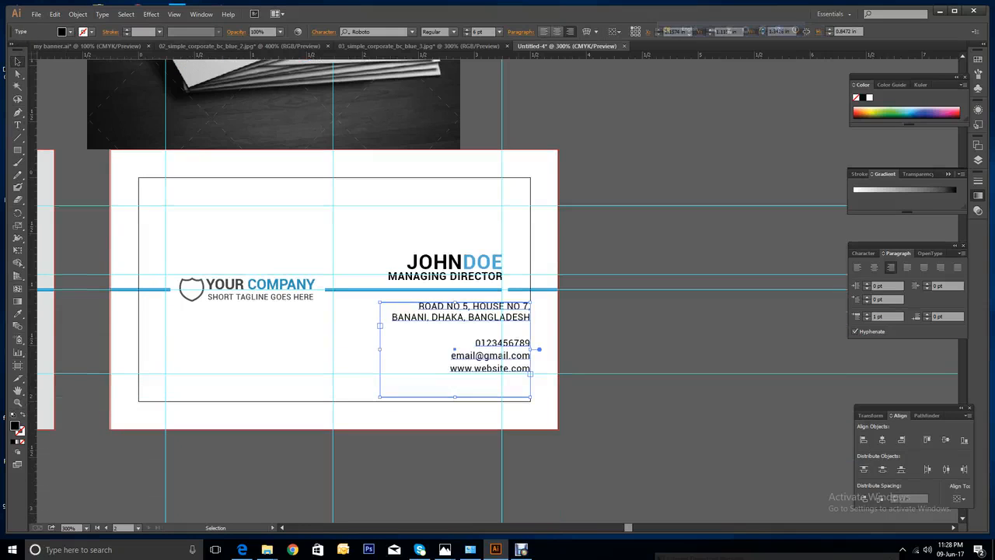
{"action": "left_click_drag", "start_coordinate": [496, 317], "coordinate": [467, 310]}
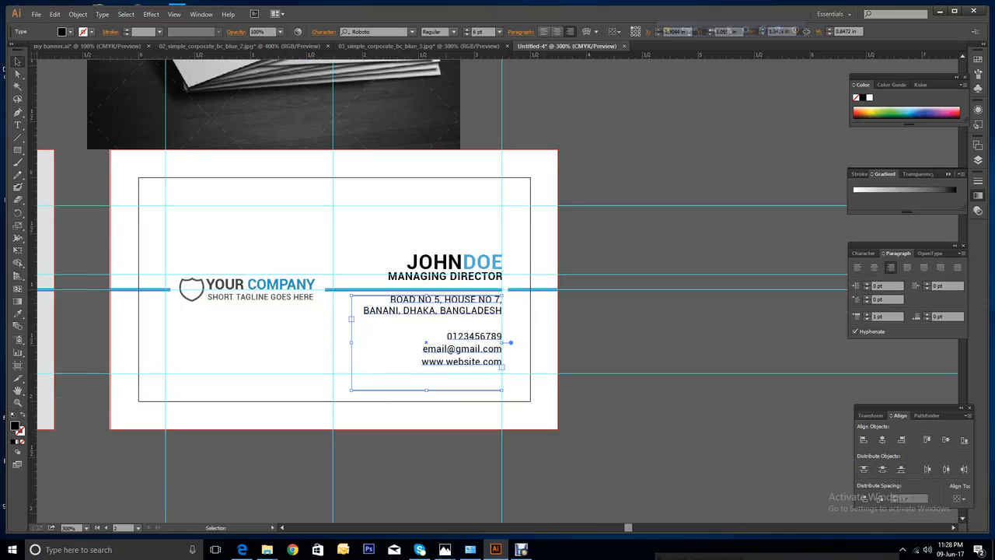
{"action": "left_click_drag", "start_coordinate": [474, 310], "coordinate": [484, 314]}
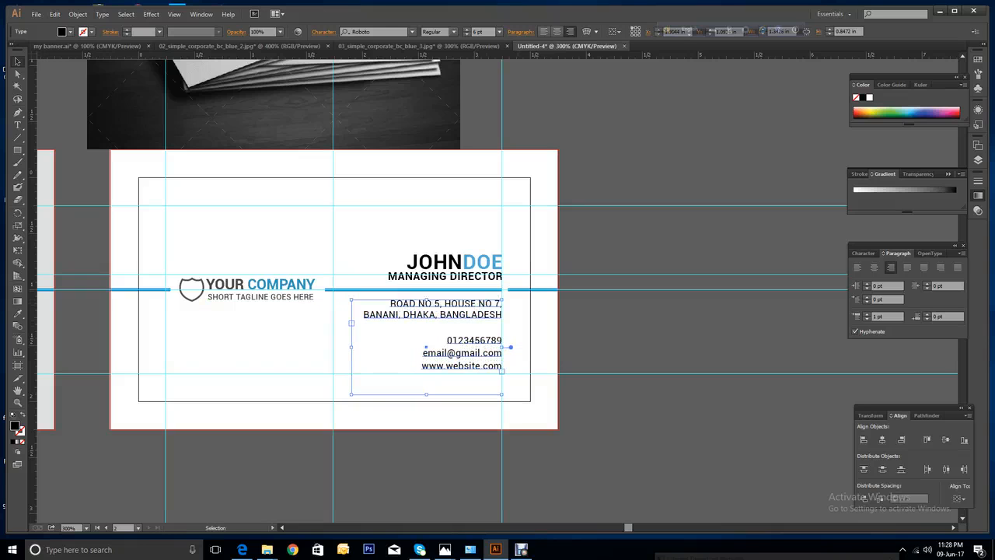
{"action": "scroll", "coordinate": [311, 288], "scroll_direction": "up", "scroll_amount": 5}
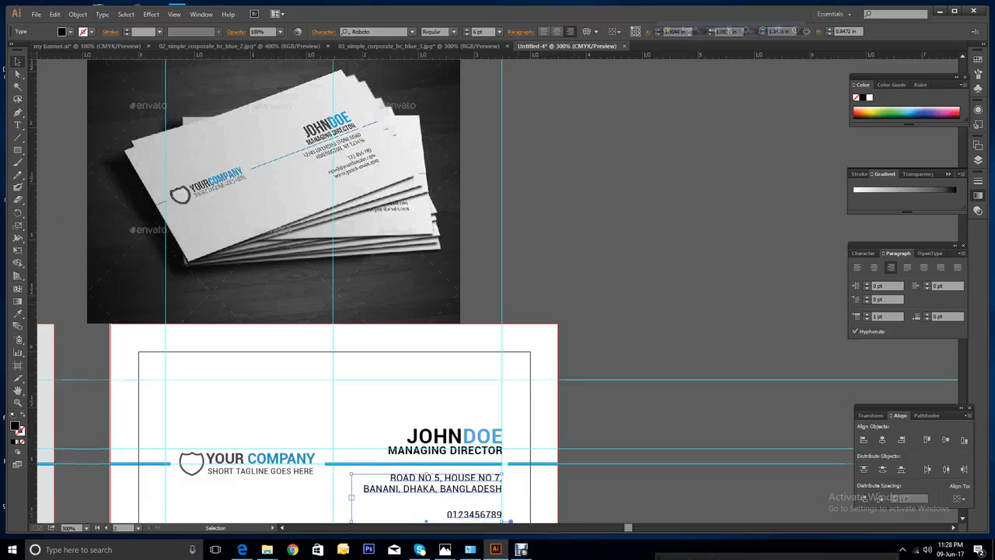
{"action": "scroll", "coordinate": [311, 288], "scroll_direction": "down", "scroll_amount": 3}
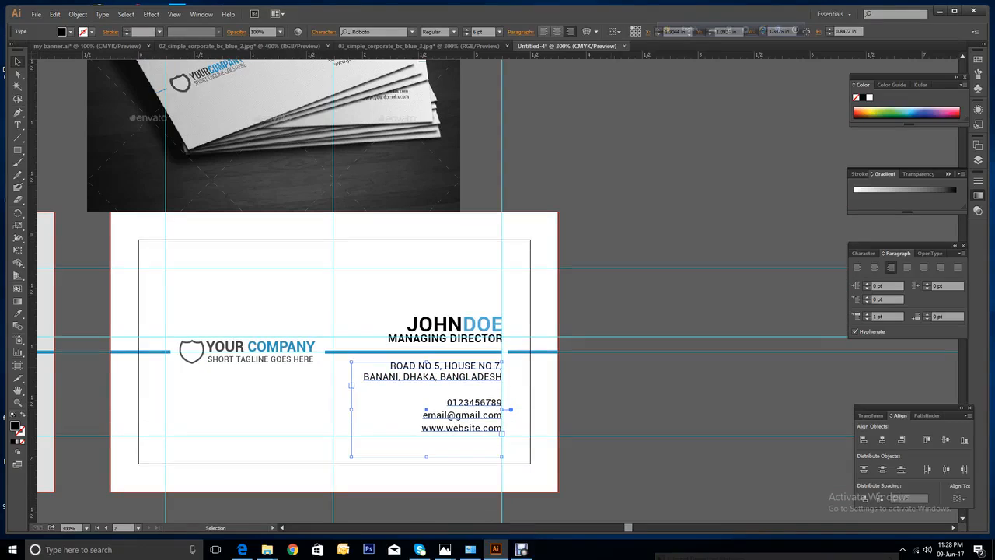
Deselect the contact block and select the JOHNDOE heading.
{"action": "key", "text": "ctrl+shift+a"}
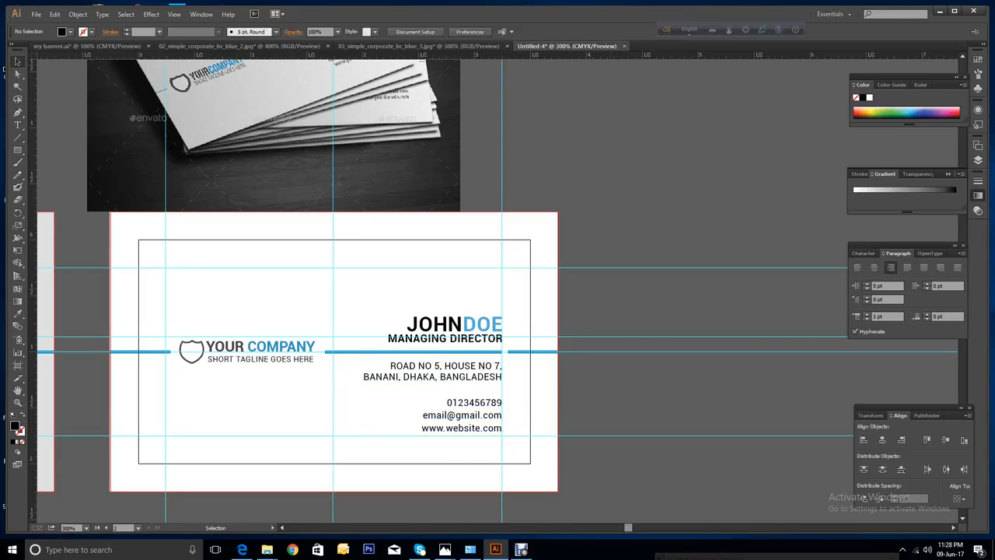
{"action": "scroll", "coordinate": [493, 275], "scroll_direction": "down", "scroll_amount": 1}
{"action": "scroll", "coordinate": [497, 288], "scroll_direction": "up", "scroll_amount": 3}
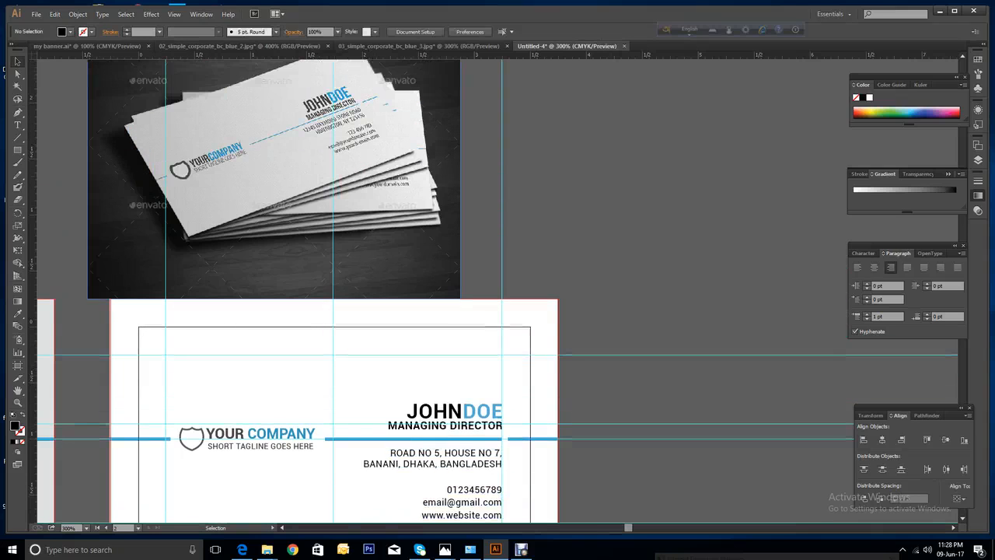
{"action": "left_click", "coordinate": [407, 420]}
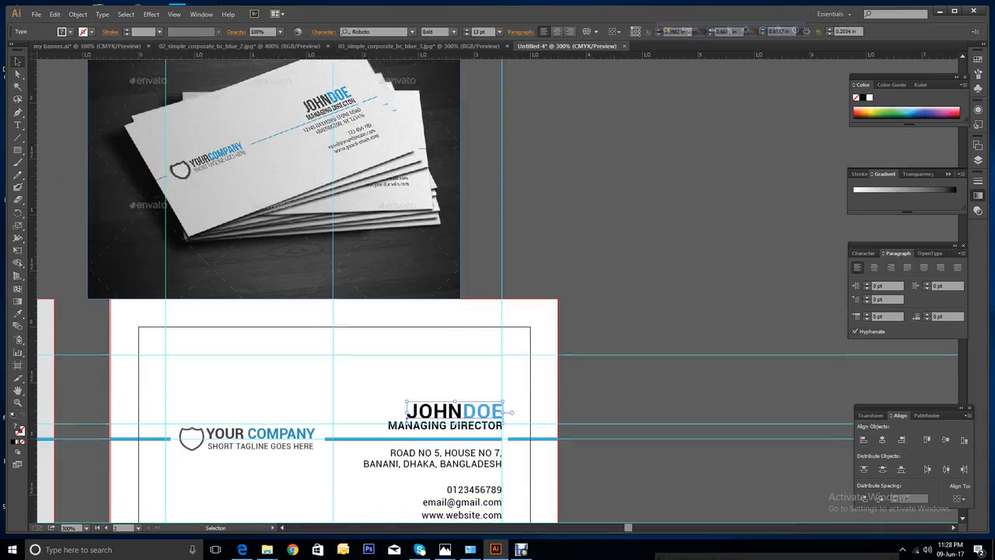
Enlarge JOHNDOE from 13 pt to 14 pt and nudge it slightly left.
{"action": "left_click", "coordinate": [871, 255]}
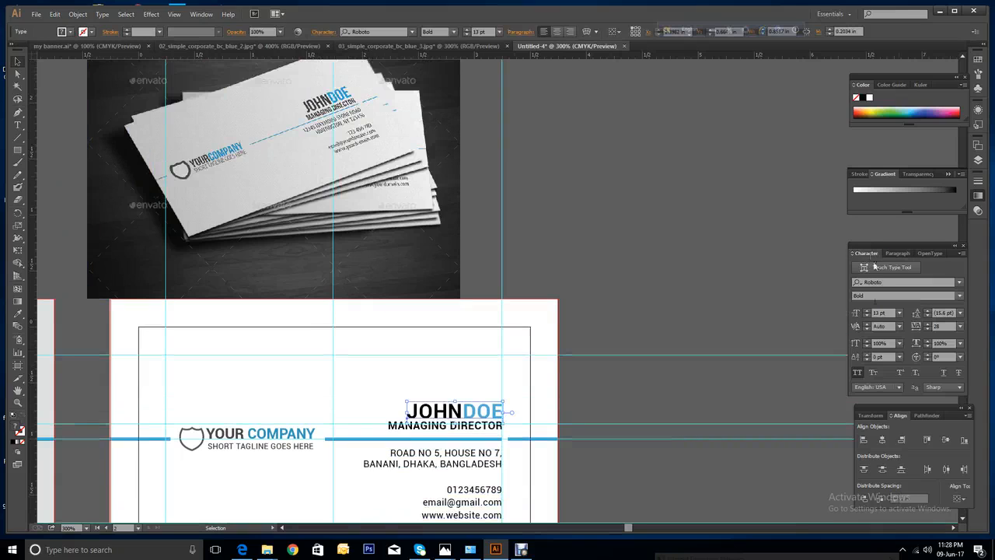
{"action": "left_click", "coordinate": [868, 311]}
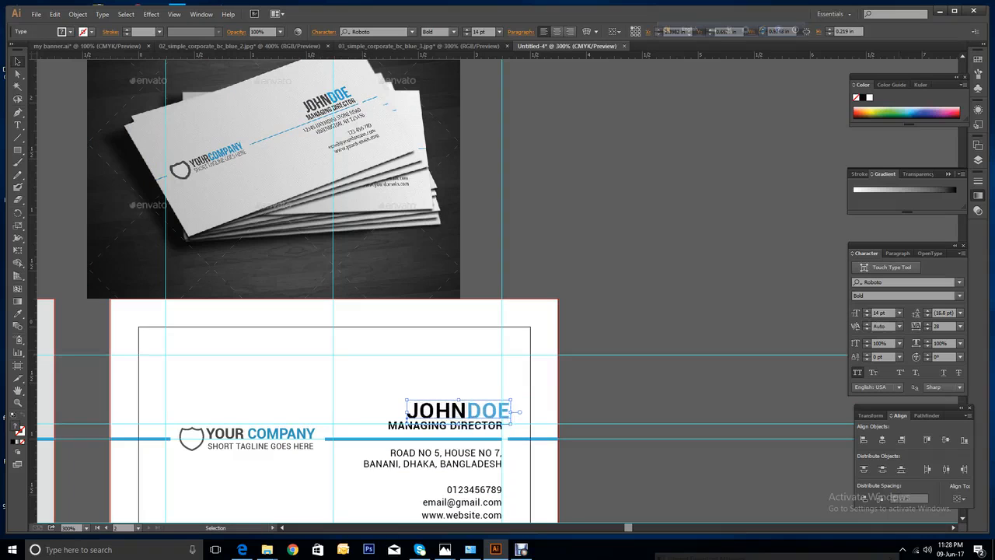
{"action": "left_click_drag", "start_coordinate": [407, 418], "coordinate": [399, 416]}
{"action": "key", "text": "ctrl+shift+a"}
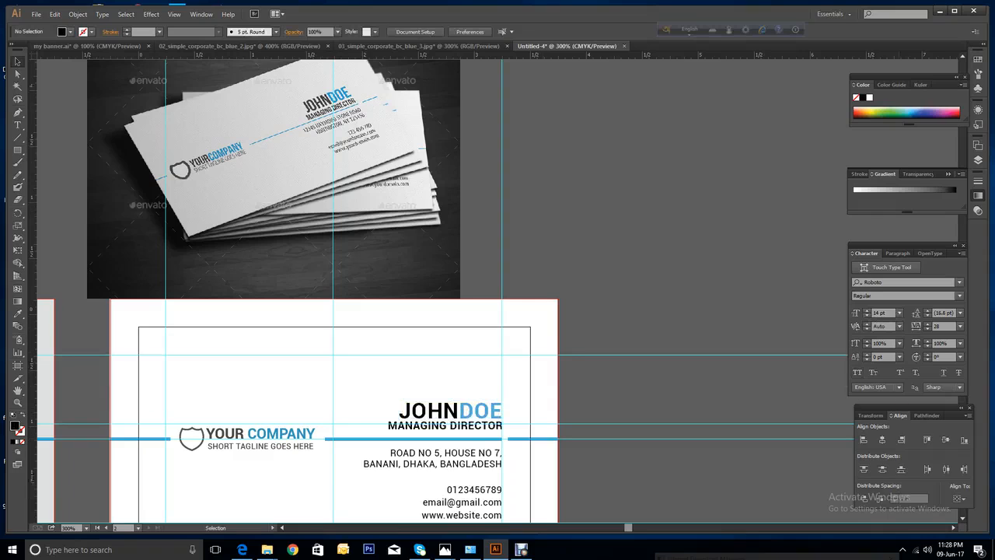
Ungroup the logo into separate parts and check the shield outline.
{"action": "scroll", "coordinate": [191, 405], "scroll_direction": "down", "scroll_amount": 1}
{"action": "left_click", "coordinate": [218, 405]}
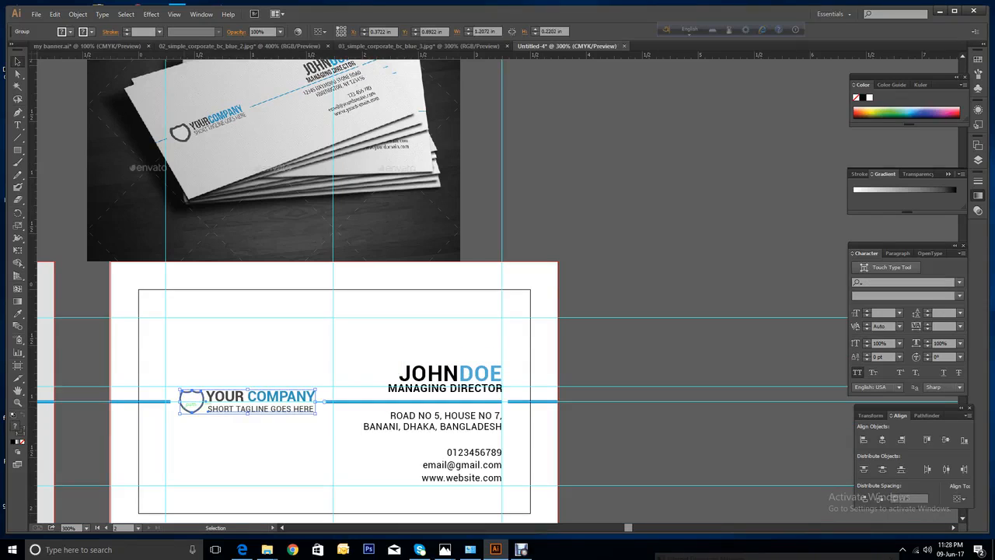
{"action": "right_click", "coordinate": [217, 407]}
{"action": "left_click", "coordinate": [249, 467]}
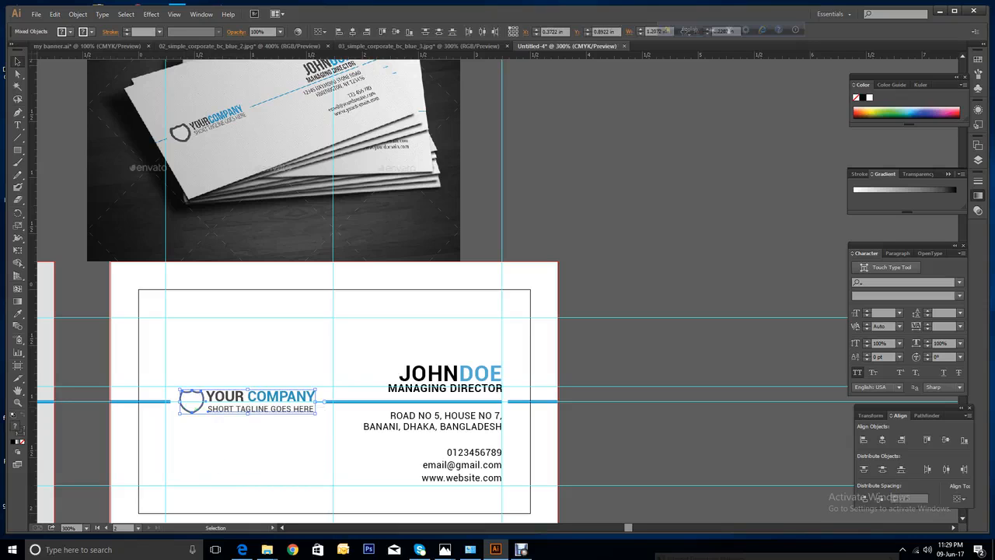
{"action": "key", "text": "ctrl+shift+a"}
{"action": "left_click", "coordinate": [191, 401]}
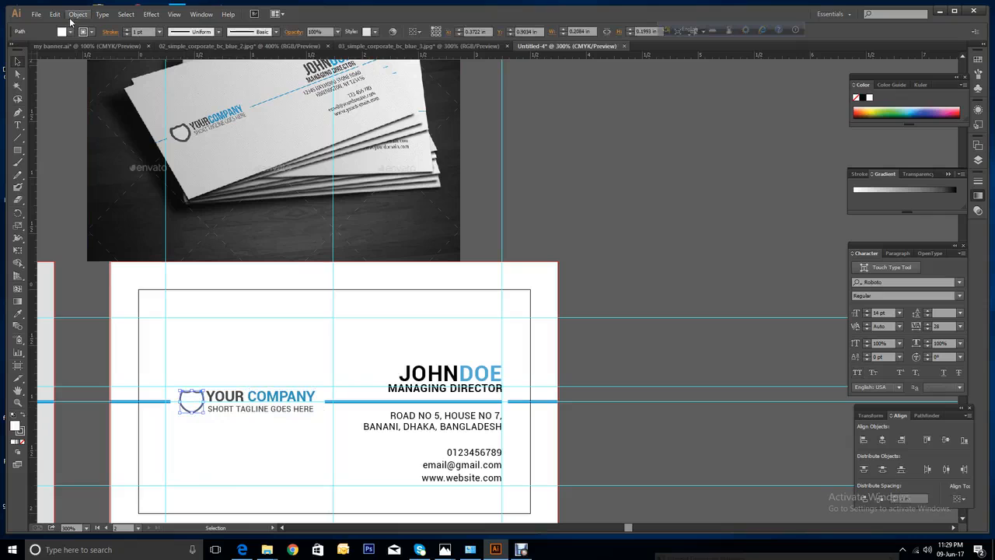
{"action": "key", "text": "ctrl+shift+a"}
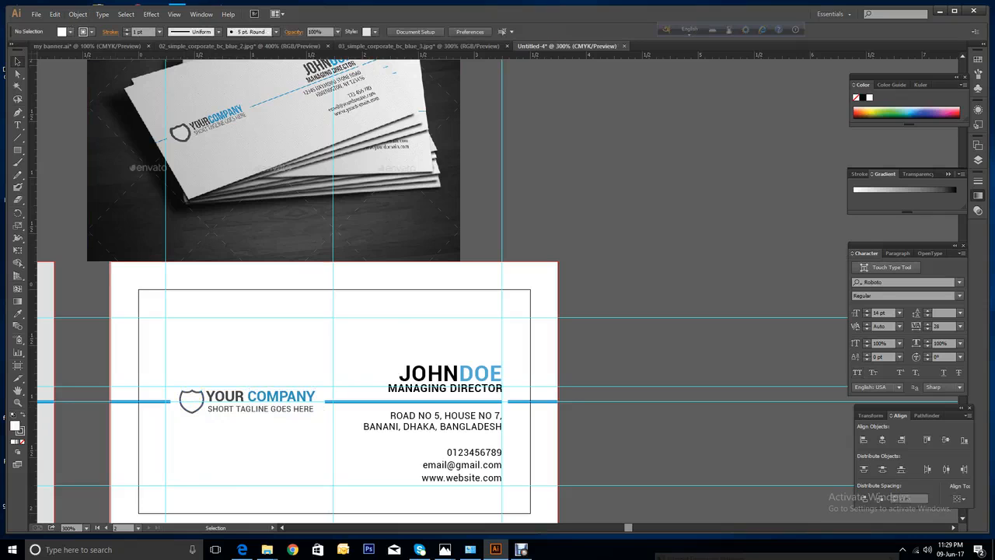
Restart the screen recorder and zoom out with Ctrl+- to show both cards.
{"action": "scroll", "coordinate": [435, 292], "scroll_direction": "down", "scroll_amount": 2}
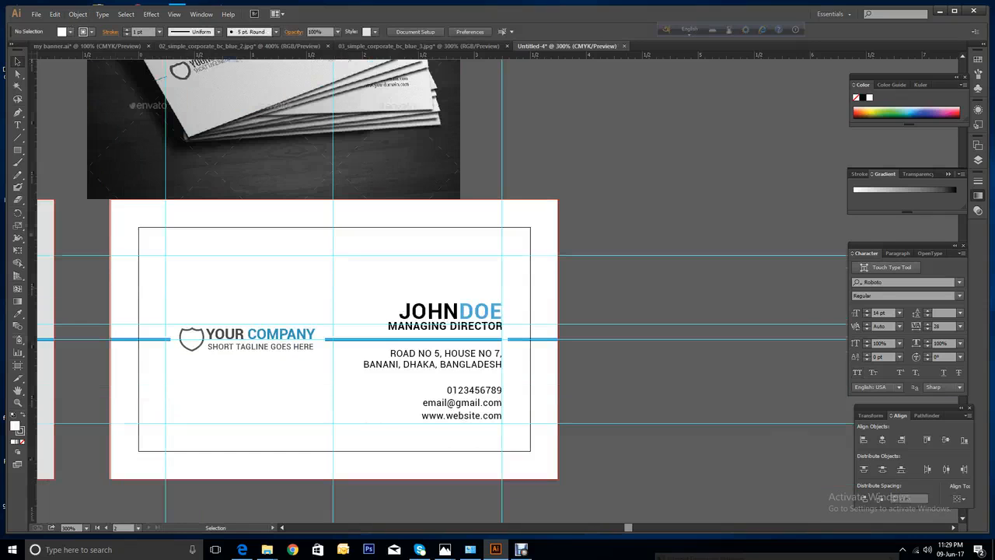
{"action": "scroll", "coordinate": [311, 291], "scroll_direction": "up", "scroll_amount": 3}
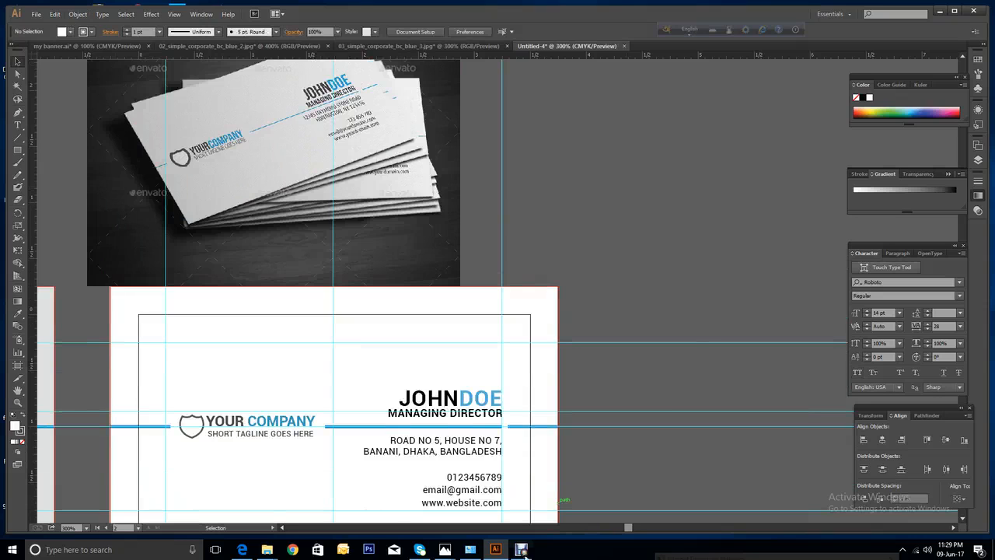
{"action": "left_click", "coordinate": [521, 550]}
{"action": "left_click", "coordinate": [350, 441]}
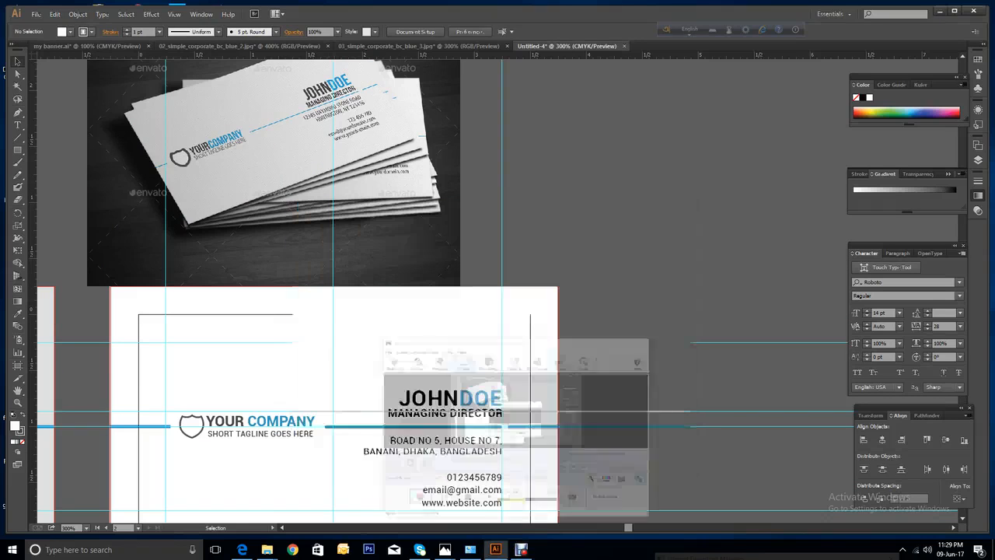
{"action": "scroll", "coordinate": [350, 441], "scroll_direction": "down", "scroll_amount": 2}
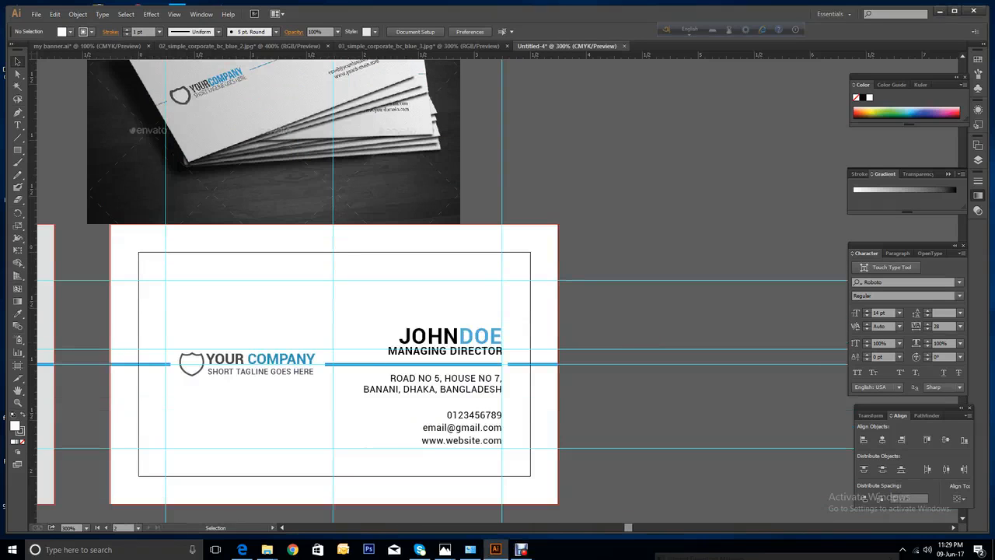
{"action": "key", "text": "ctrl+minus"}
{"action": "key", "text": "ctrl+minus"}
{"action": "key", "text": "ctrl+minus"}
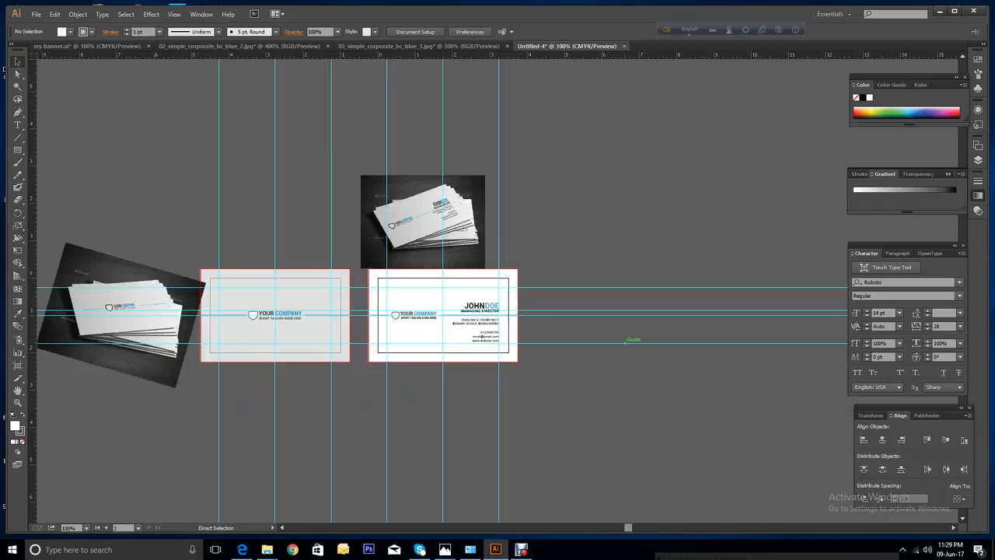
Save the document as 'simple business card 1.ai' with default Illustrator options.
{"action": "left_click", "coordinate": [36, 14]}
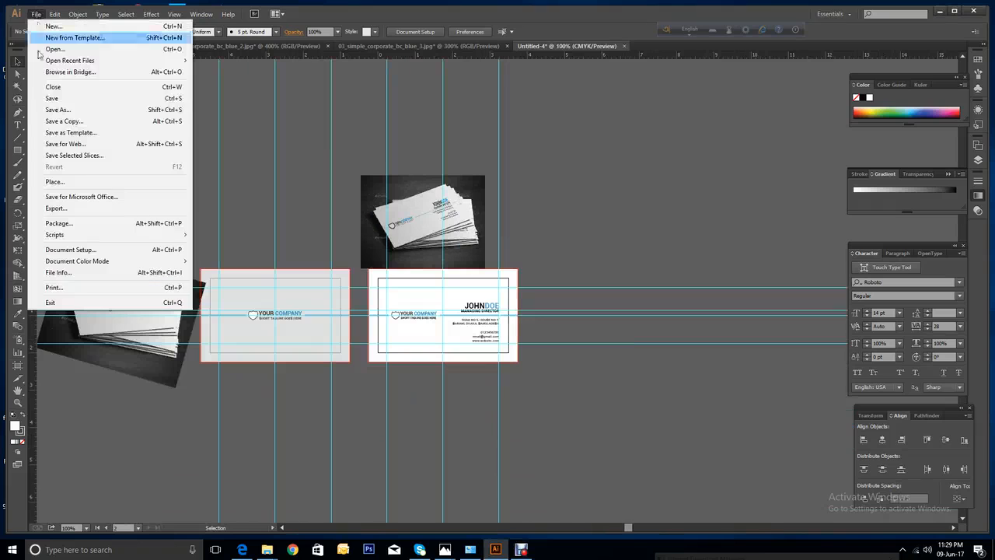
{"action": "left_click", "coordinate": [52, 98]}
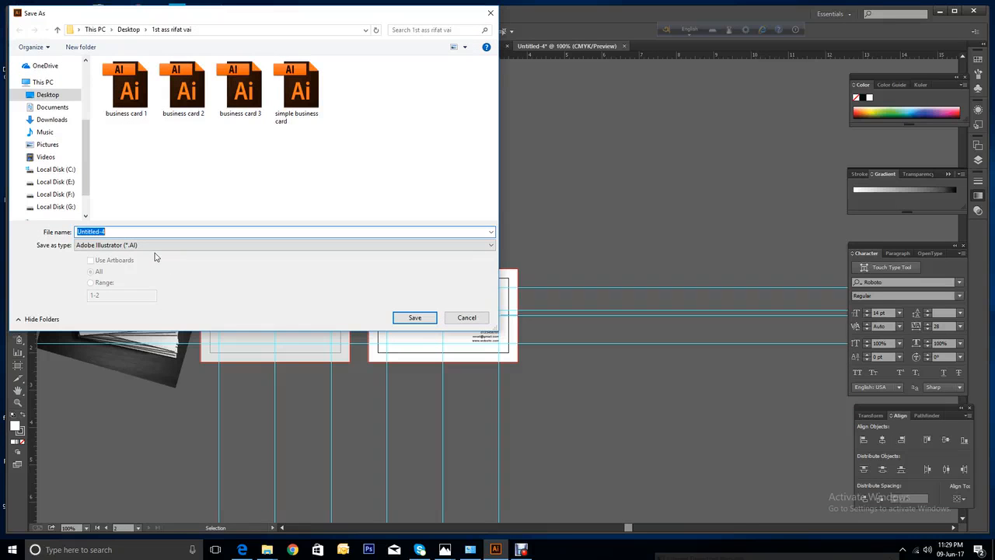
{"action": "type", "text": "su"}
{"action": "key", "text": "BackSpace"}
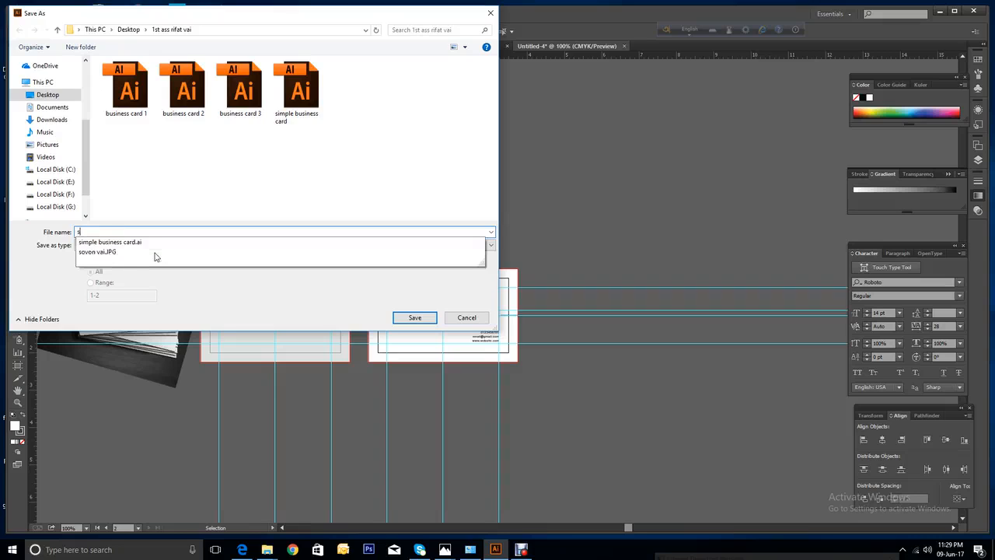
{"action": "type", "text": "iml"}
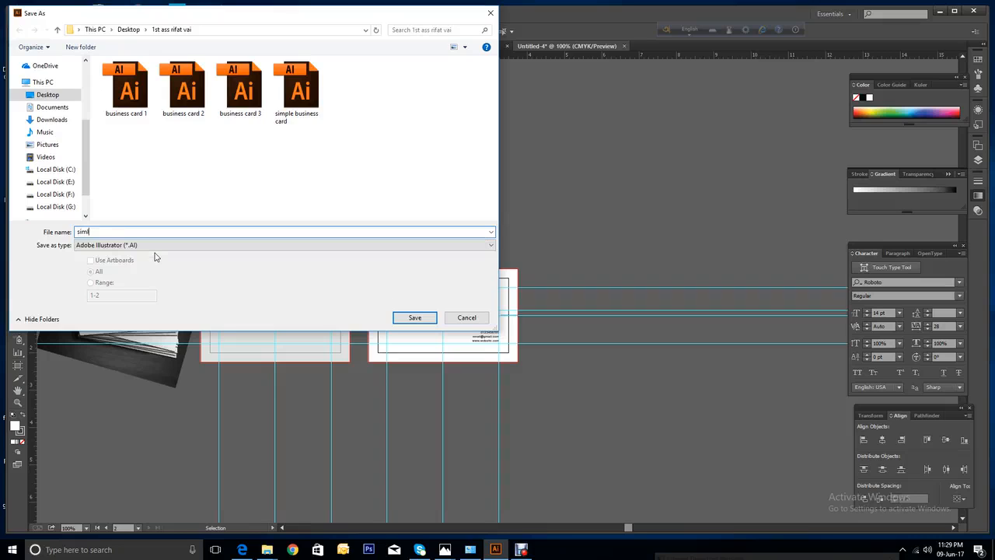
{"action": "key", "text": "BackSpace"}
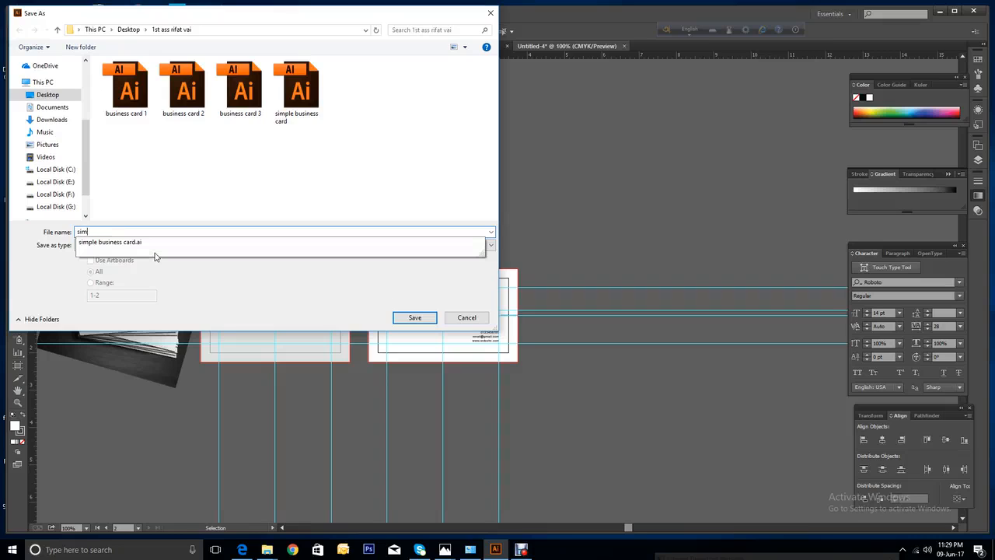
{"action": "type", "text": "ple business card "}
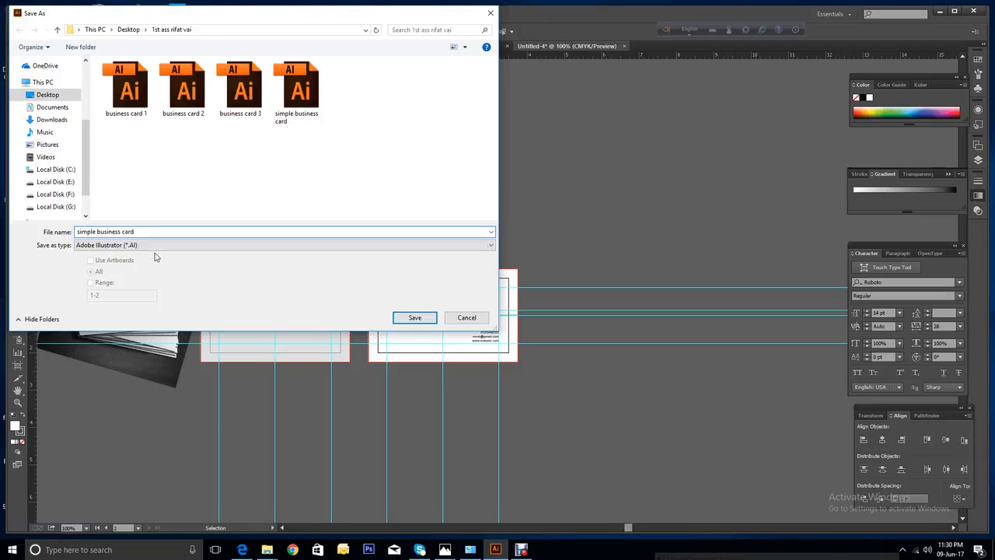
{"action": "type", "text": "1"}
{"action": "left_click", "coordinate": [415, 319]}
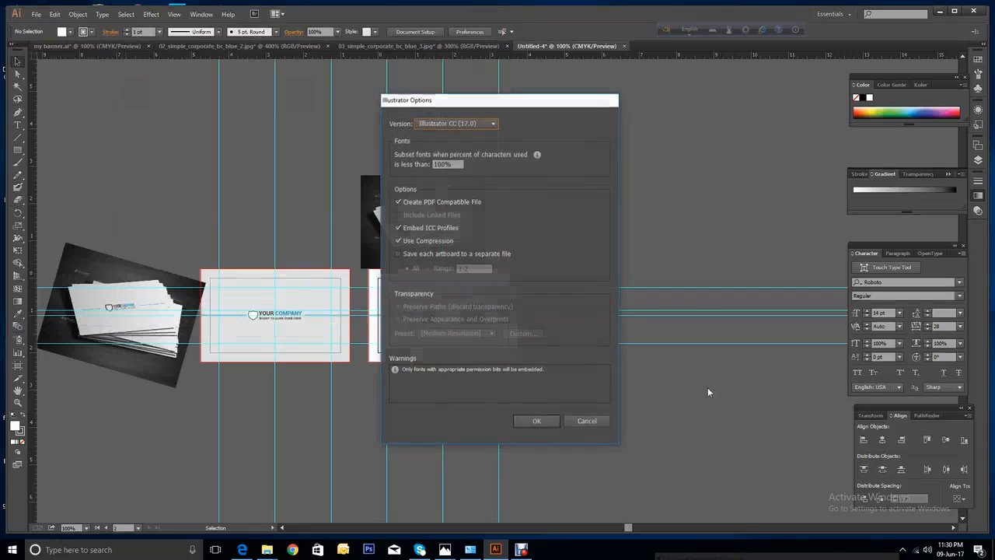
{"action": "left_click", "coordinate": [552, 421]}
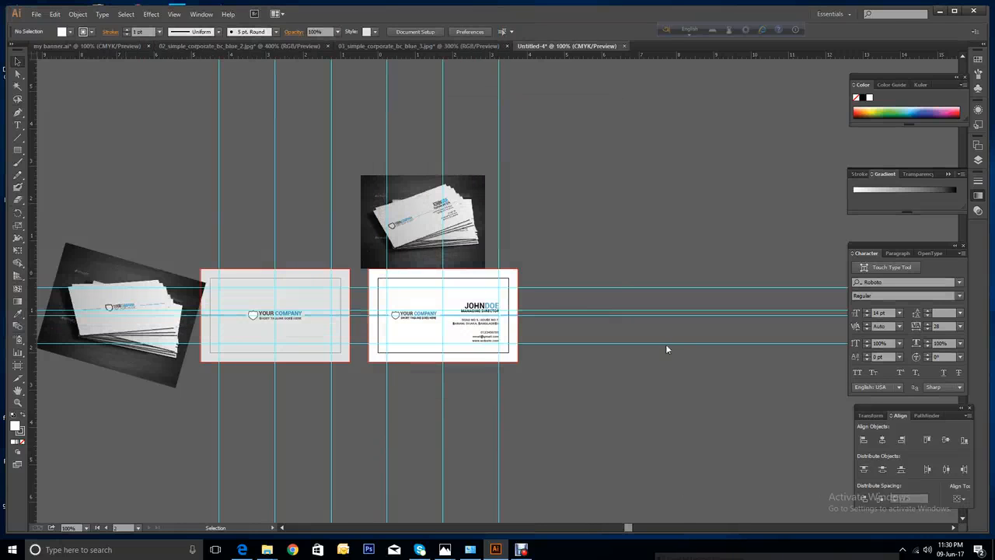
Unlock all artwork, move the rotated mockup photo left, and select the front background.
{"action": "scroll", "coordinate": [50, 268], "scroll_direction": "left", "scroll_amount": 1}
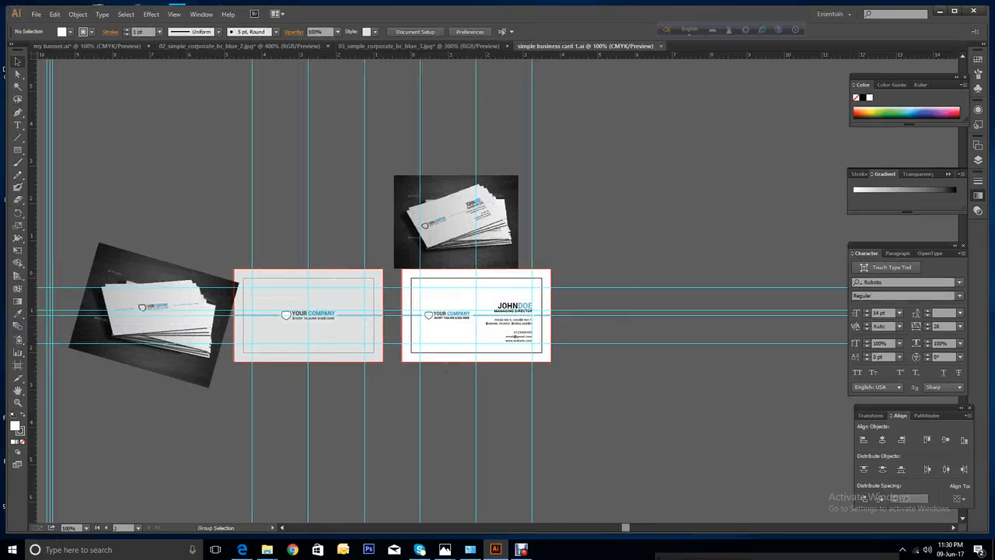
{"action": "key", "text": "ctrl+alt+2"}
{"action": "left_click", "coordinate": [155, 416]}
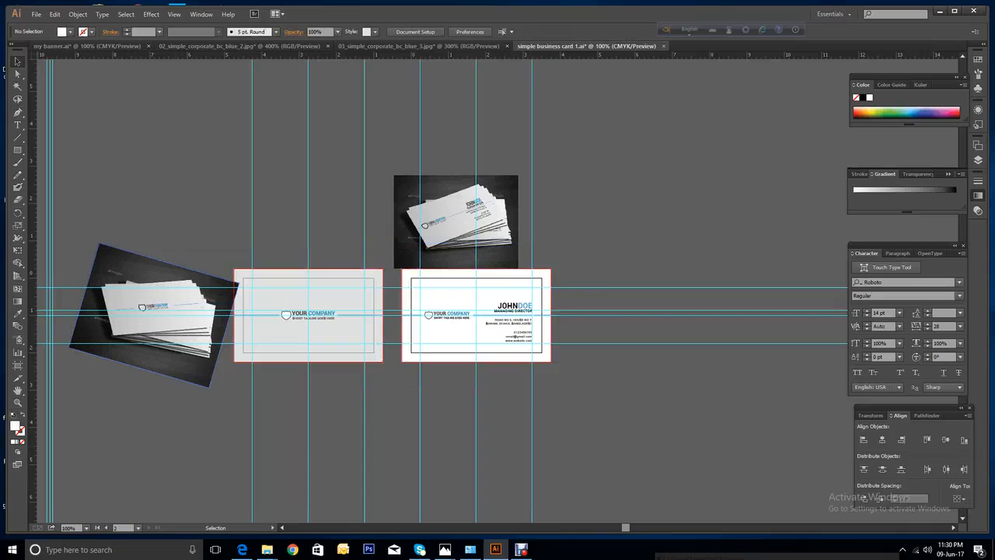
{"action": "left_click_drag", "start_coordinate": [154, 356], "coordinate": [59, 356]}
{"action": "left_click", "coordinate": [309, 334]}
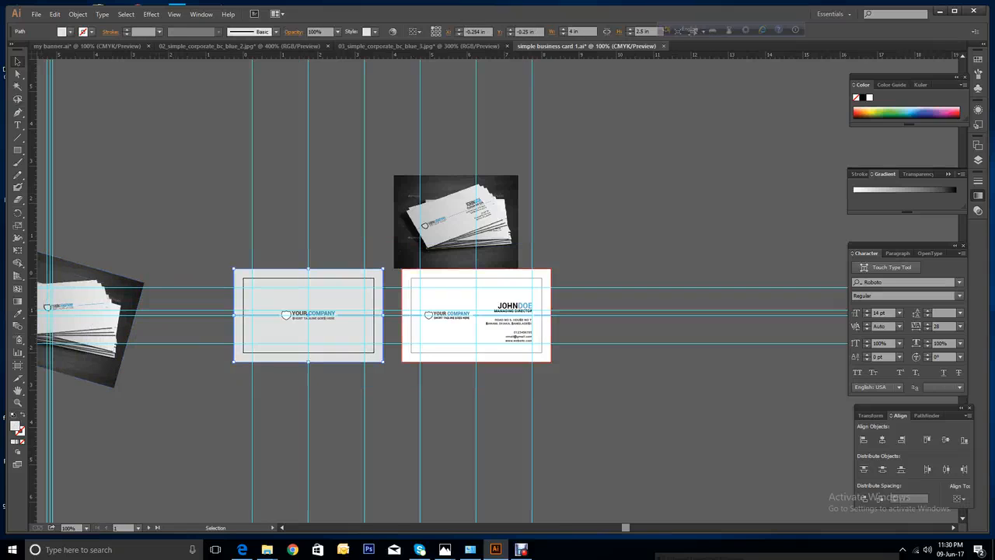
Open Save for Web for the front card and try a 1500 px PNG width.
{"action": "left_click", "coordinate": [35, 15]}
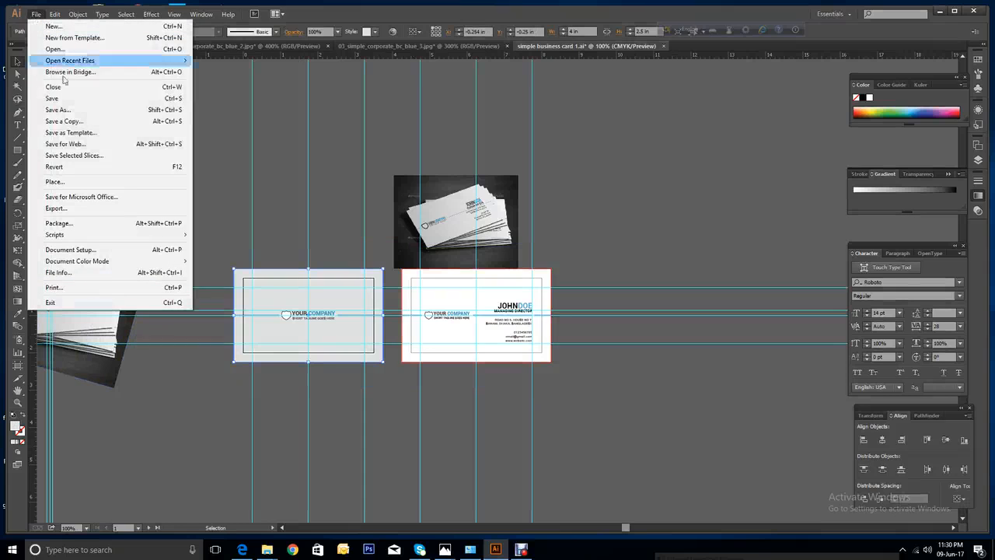
{"action": "left_click", "coordinate": [76, 145]}
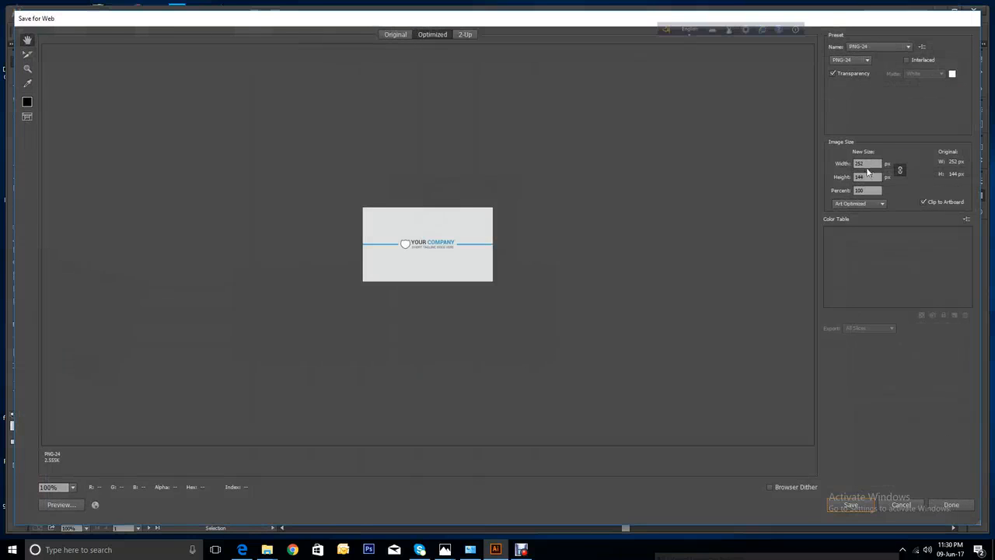
{"action": "double_click", "coordinate": [867, 163]}
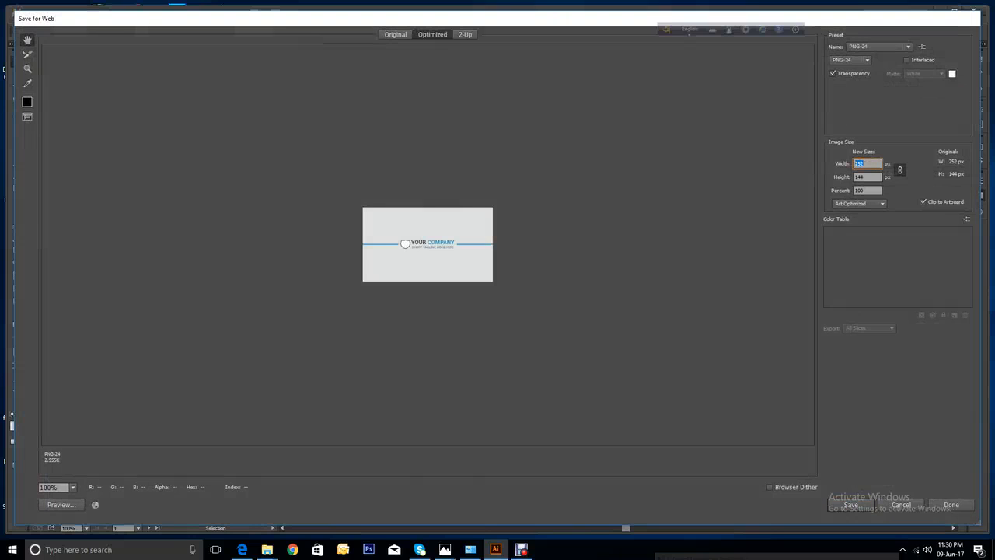
{"action": "type", "text": "1500"}
{"action": "left_click", "coordinate": [872, 178]}
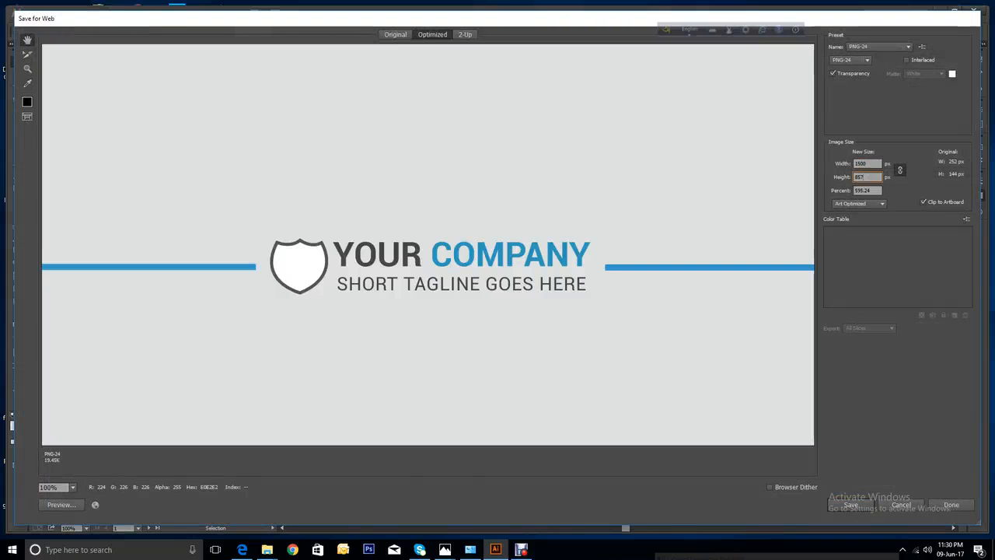
{"action": "left_click_drag", "start_coordinate": [436, 343], "coordinate": [434, 311]}
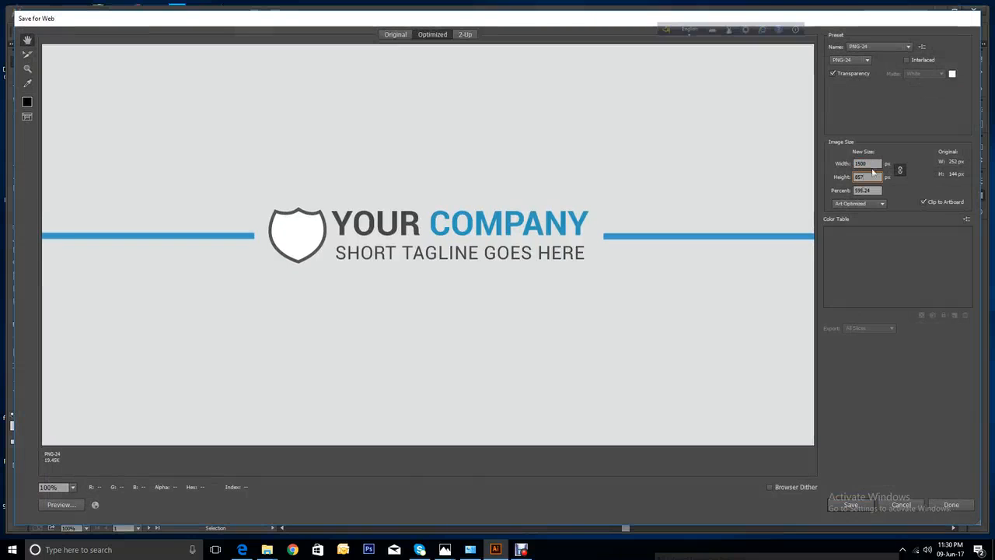
Settle the PNG export width at 1200 px after trying 1000 px.
{"action": "left_click", "coordinate": [837, 167]}
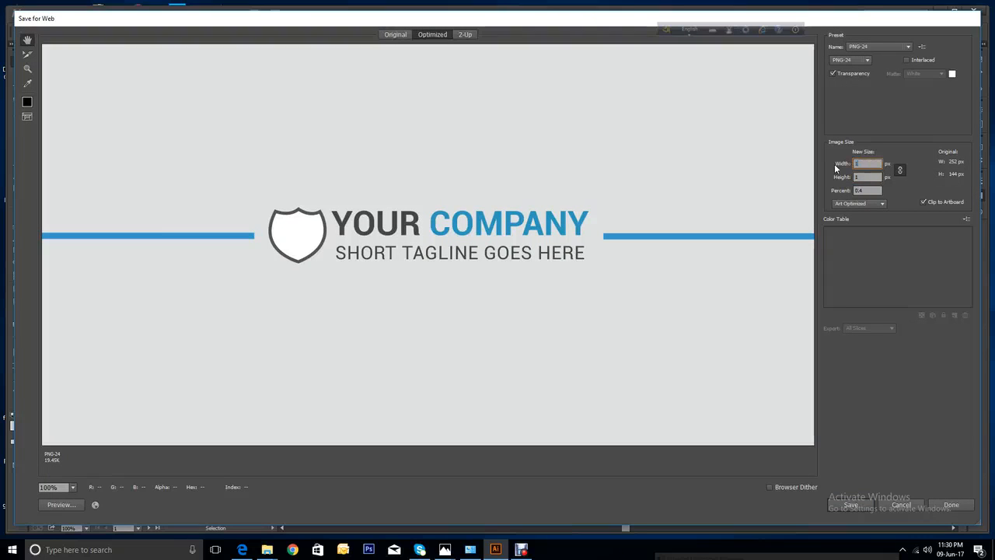
{"action": "type", "text": "1000"}
{"action": "left_click", "coordinate": [869, 177]}
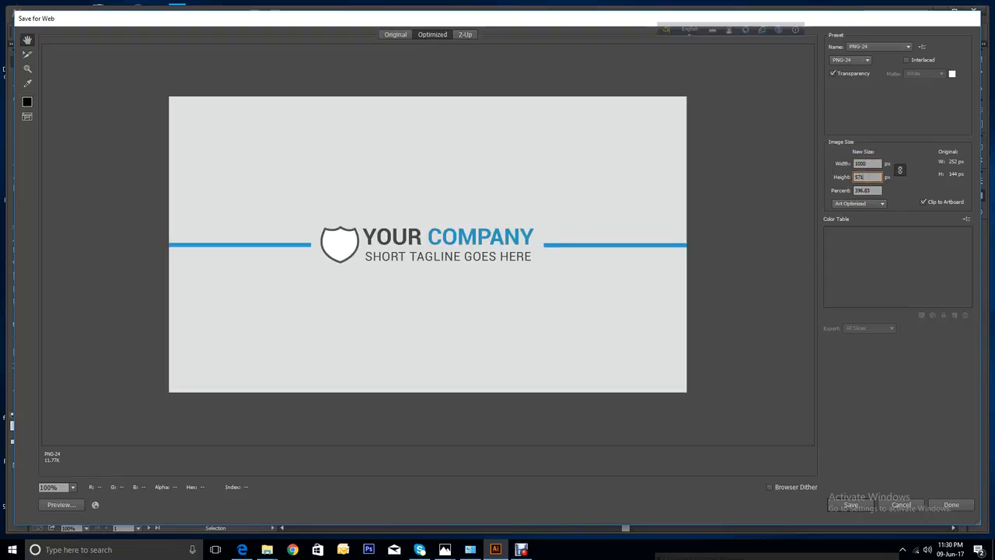
{"action": "left_click", "coordinate": [869, 164]}
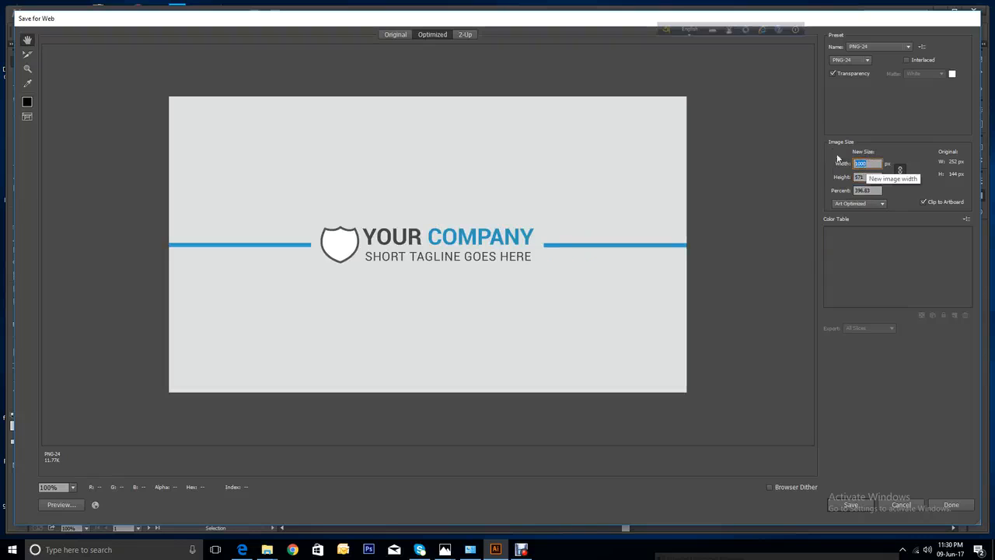
{"action": "type", "text": "100"}
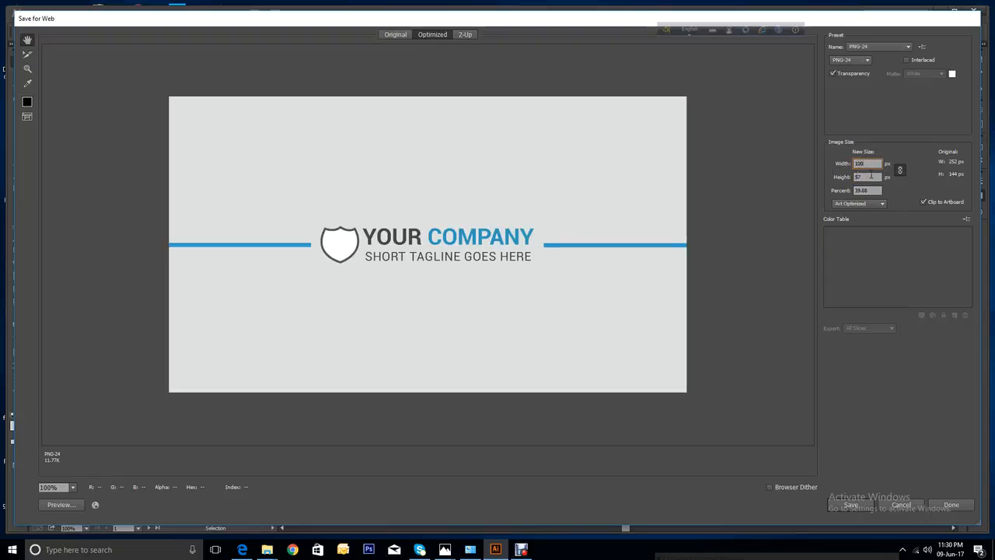
{"action": "key", "text": "BackSpace"}
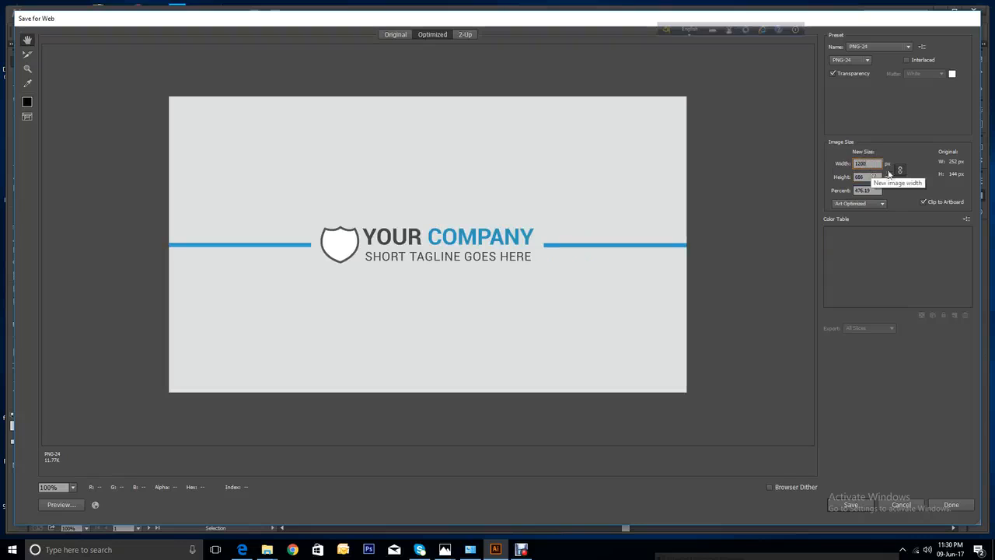
{"action": "type", "text": "0"}
{"action": "left_click", "coordinate": [879, 177]}
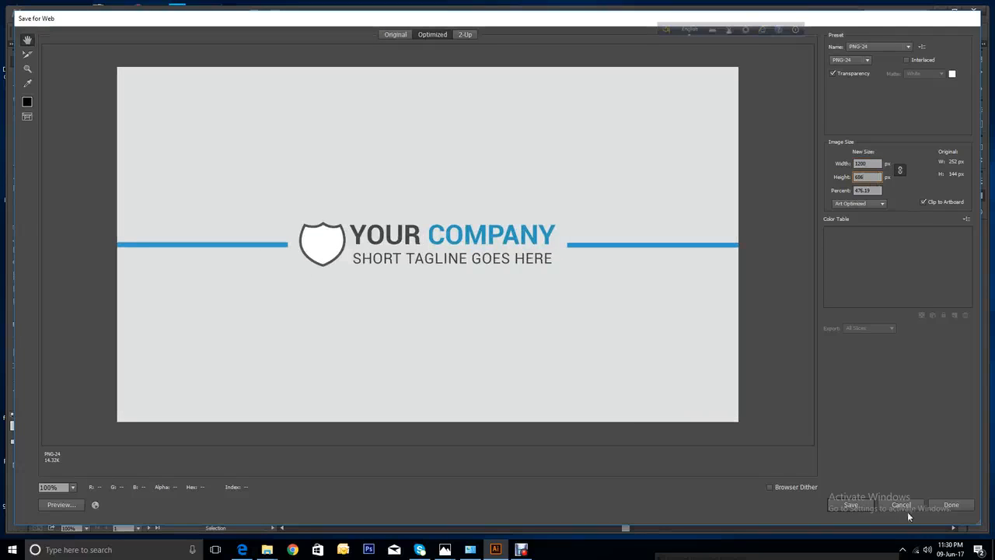
Save the PNG as simple-business-card-front in the business card project folder.
{"action": "left_click", "coordinate": [869, 503]}
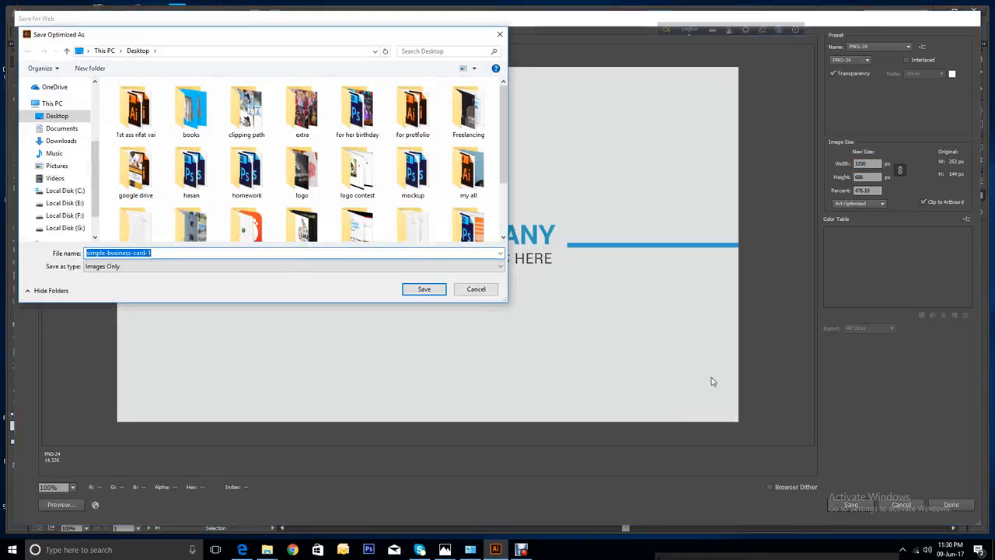
{"action": "double_click", "coordinate": [132, 128]}
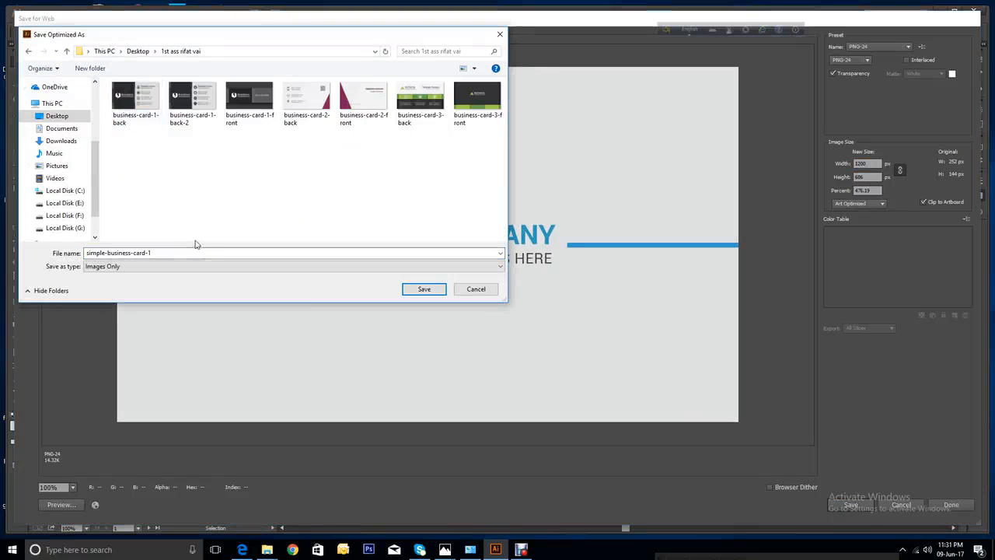
{"action": "left_click", "coordinate": [171, 254]}
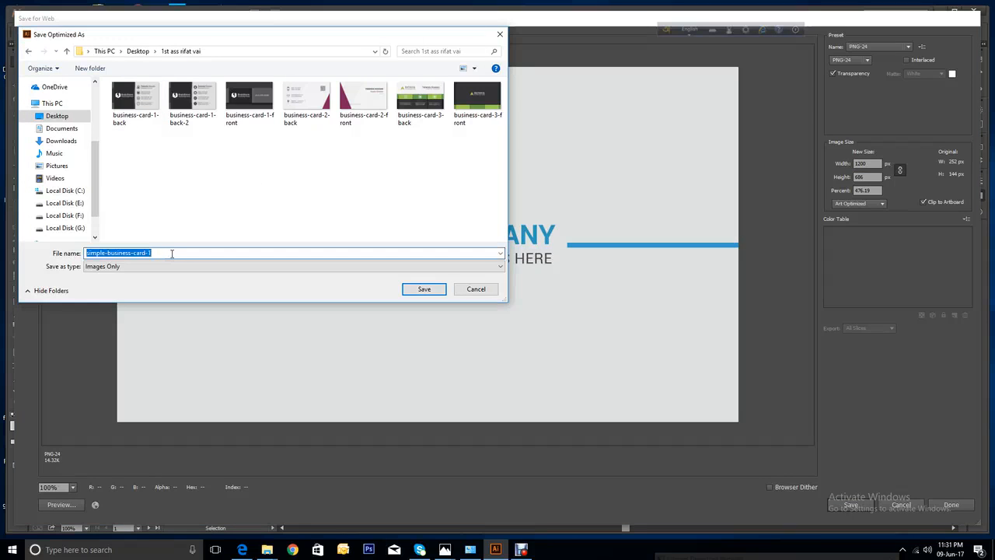
{"action": "left_click", "coordinate": [172, 253]}
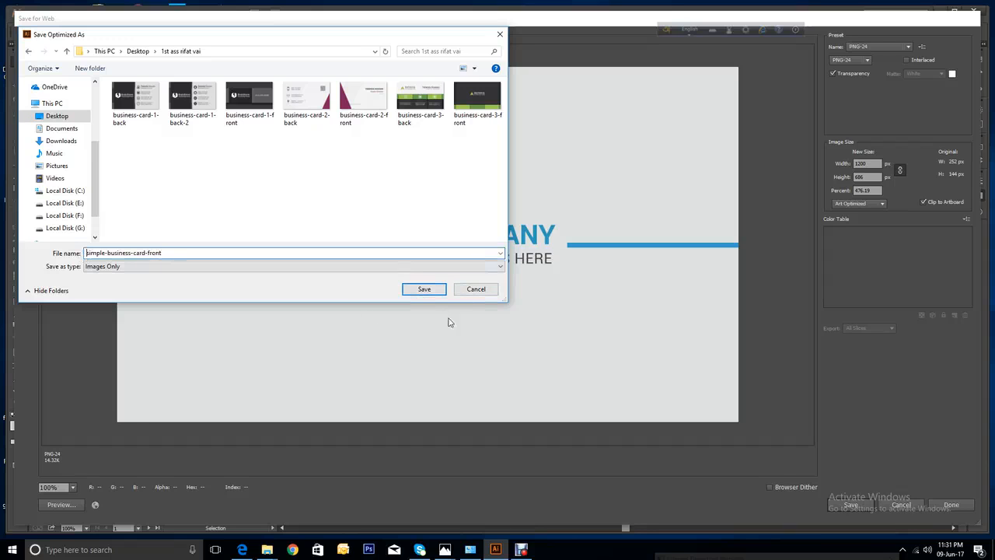
{"action": "left_click", "coordinate": [420, 294]}
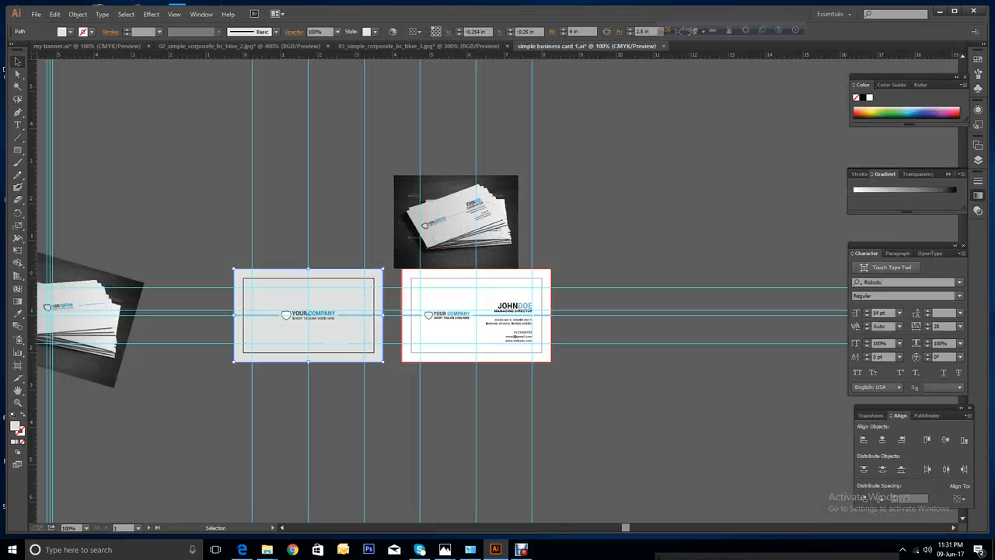
{"action": "left_click", "coordinate": [514, 336]}
{"action": "left_click", "coordinate": [36, 14]}
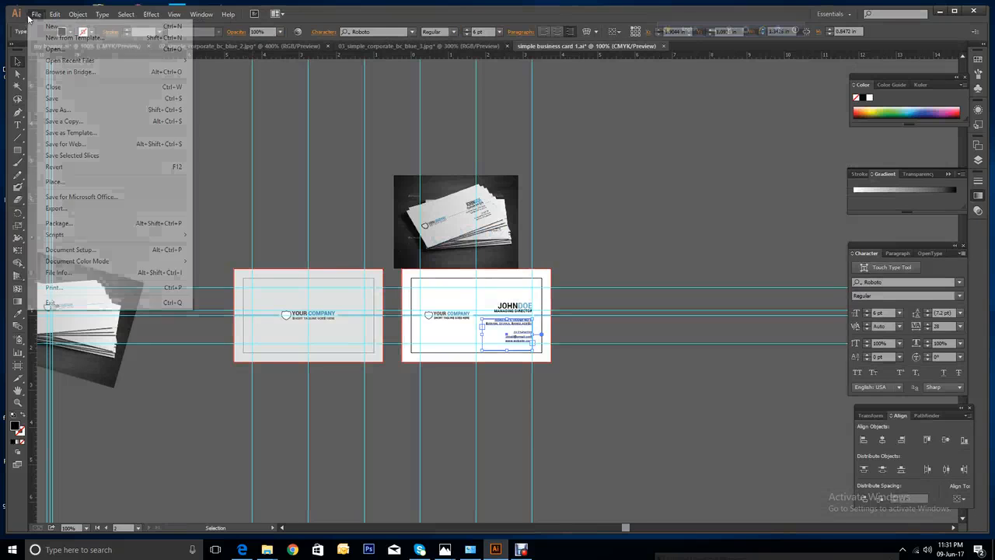
{"action": "left_click", "coordinate": [66, 145]}
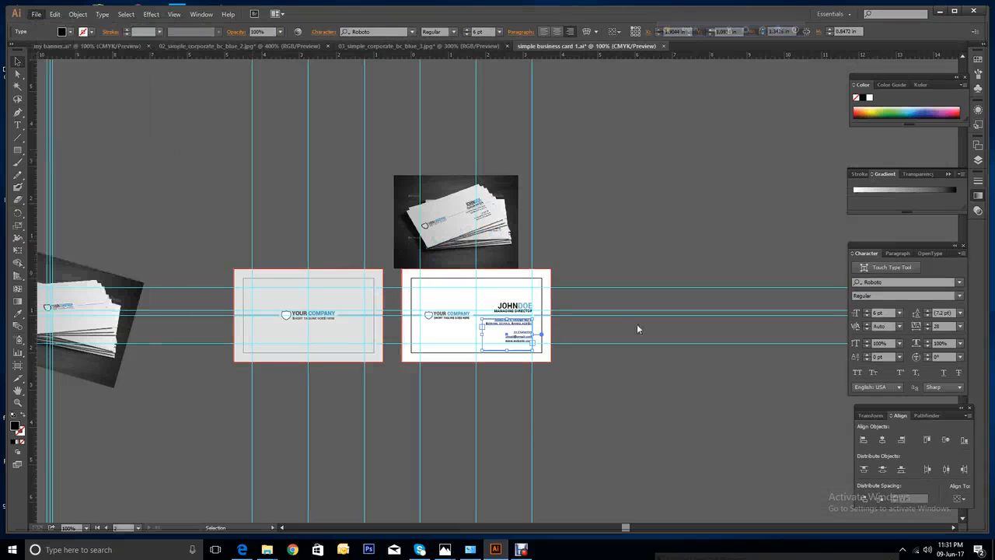
{"action": "double_click", "coordinate": [866, 163]}
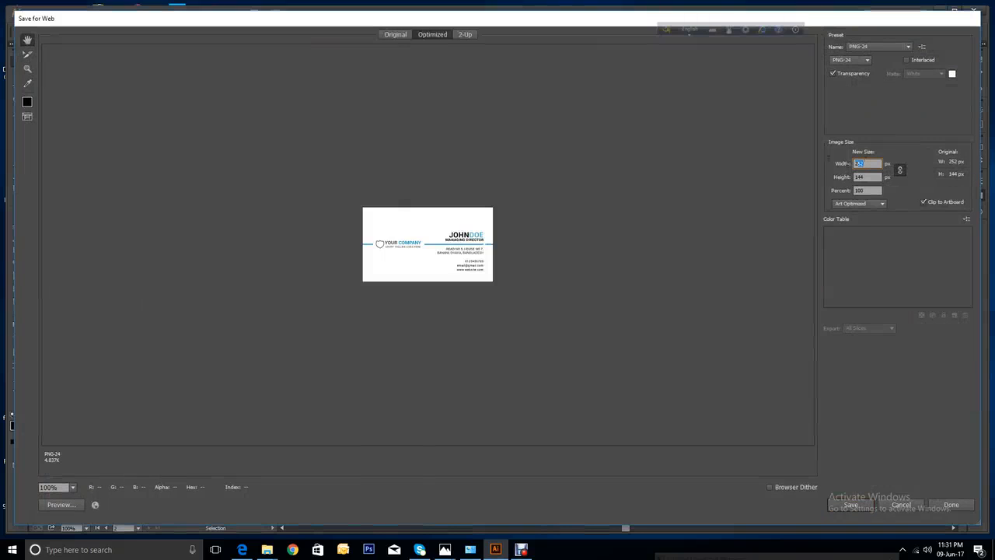
{"action": "type", "text": "1200"}
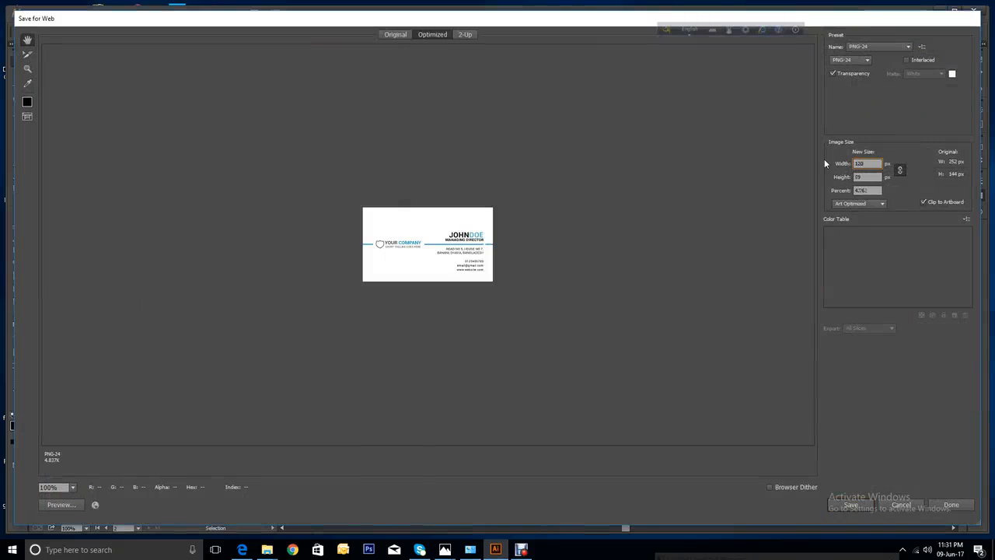
{"action": "left_click", "coordinate": [878, 177]}
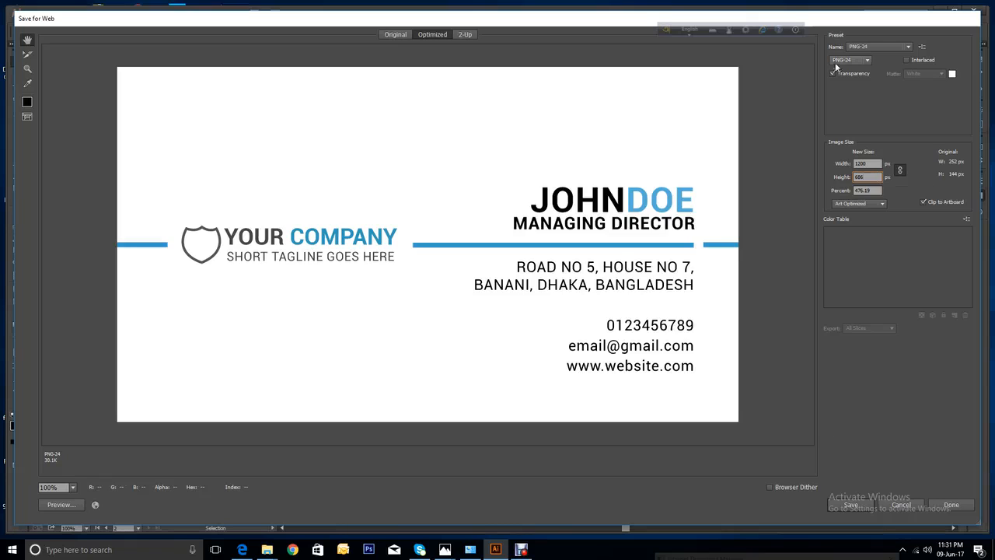
{"action": "left_click", "coordinate": [852, 60]}
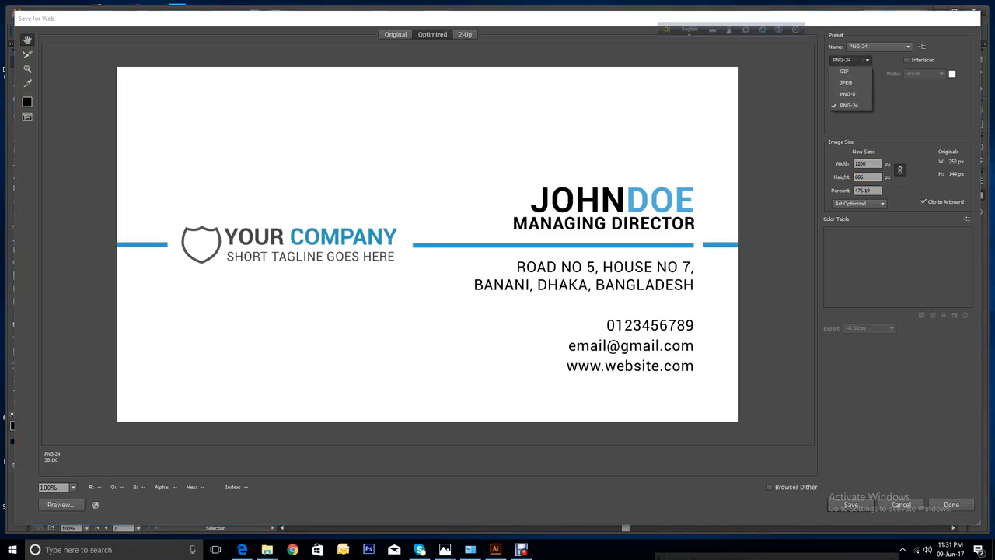
{"action": "left_click", "coordinate": [849, 105]}
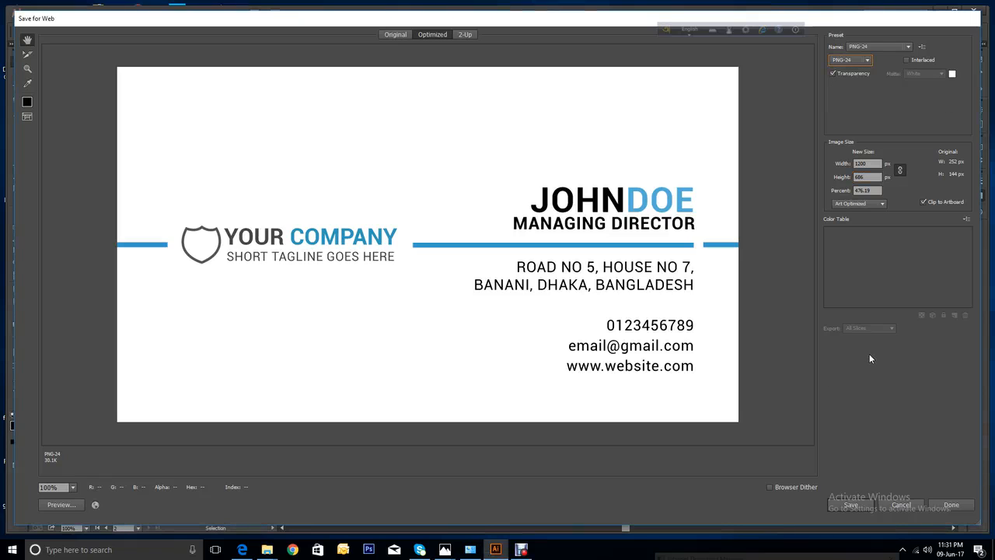
{"action": "left_click", "coordinate": [901, 506]}
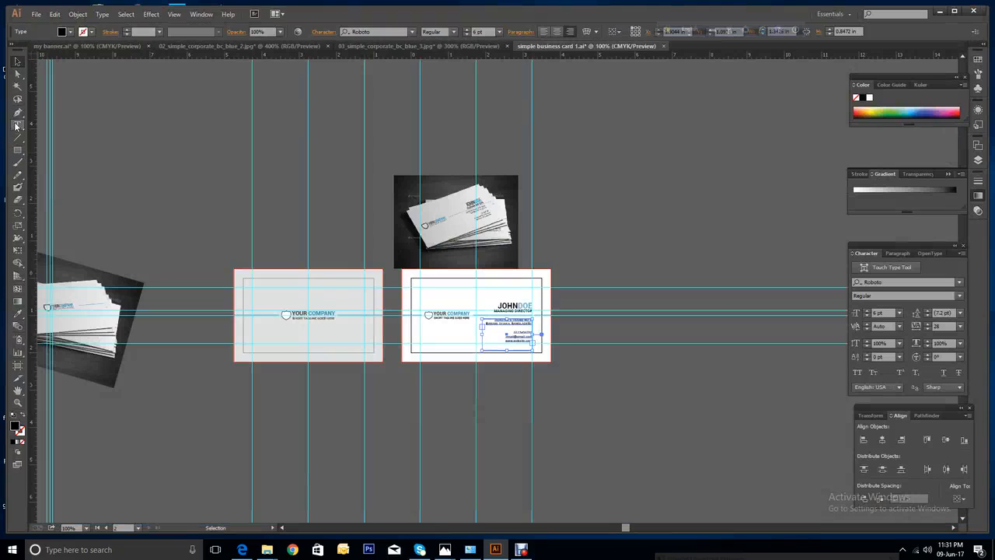
Zoom in on the right card's shield logo and inspect its fill swatches without changing them.
{"action": "left_click", "coordinate": [17, 402]}
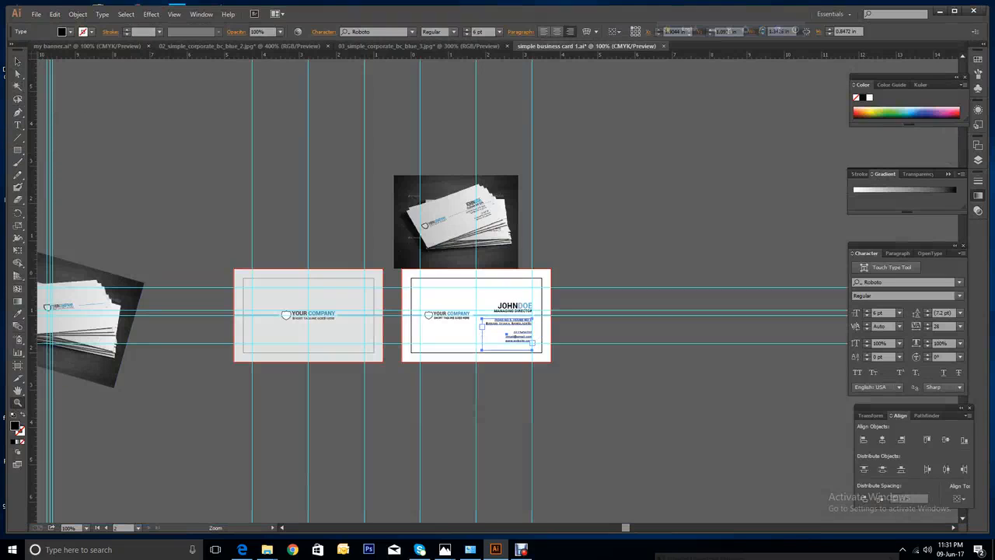
{"action": "left_click_drag", "start_coordinate": [412, 291], "coordinate": [462, 359]}
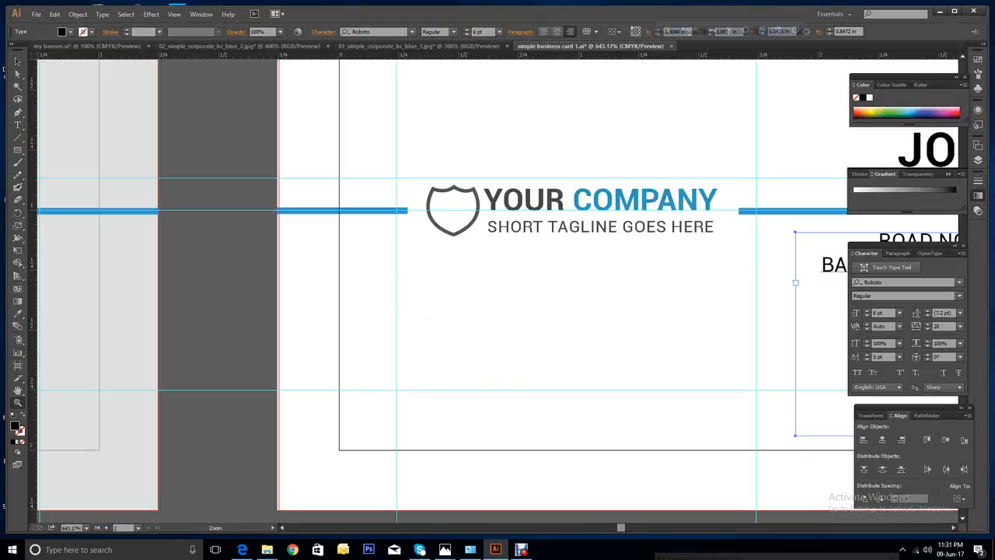
{"action": "left_click", "coordinate": [17, 61]}
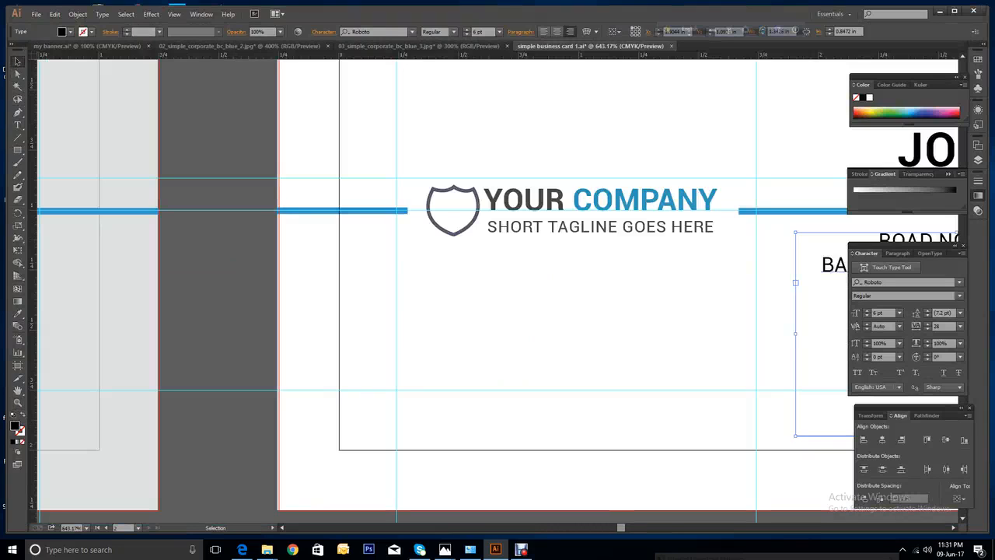
{"action": "left_click", "coordinate": [453, 211]}
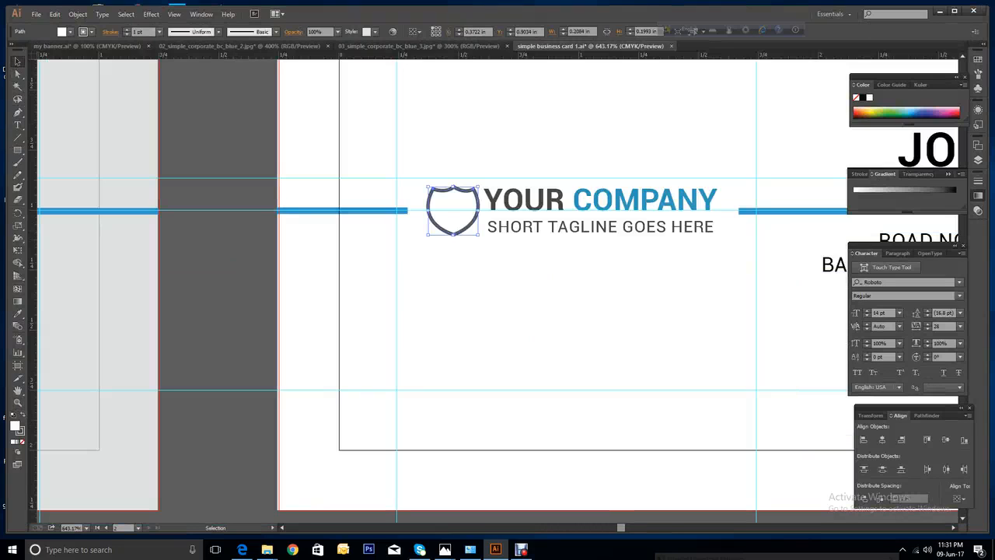
{"action": "left_click", "coordinate": [70, 31]}
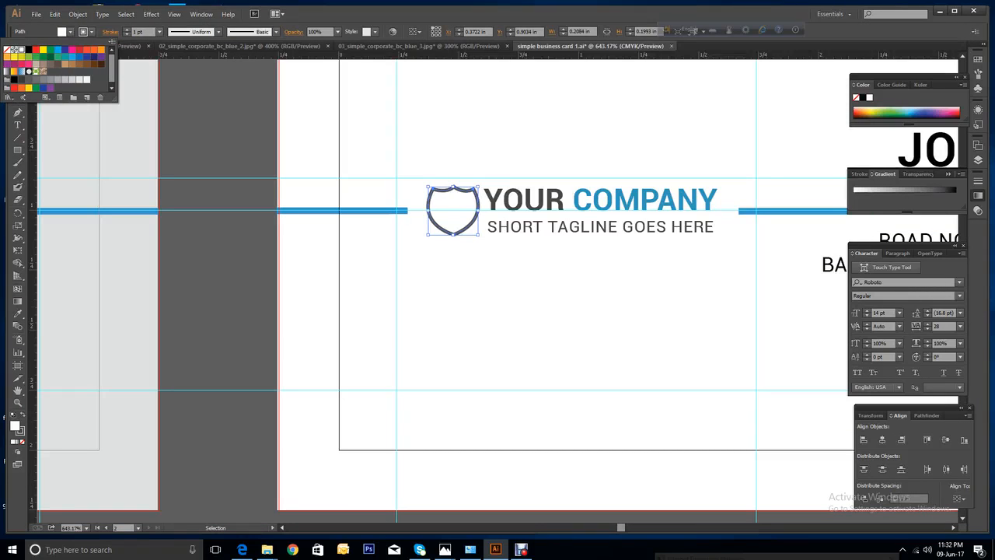
{"action": "key", "text": "Escape"}
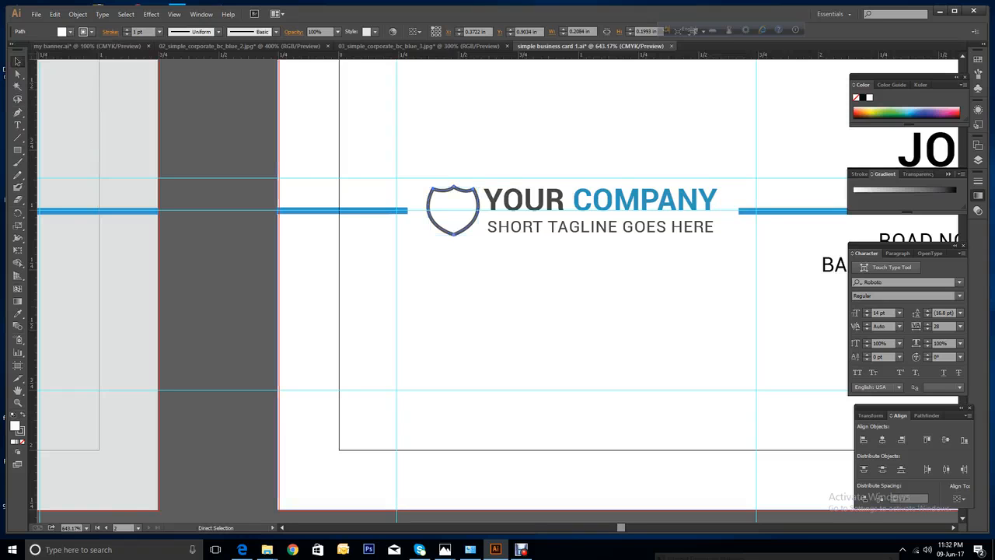
{"action": "key", "text": "ctrl+minus"}
{"action": "key", "text": "ctrl+minus"}
{"action": "key", "text": "ctrl+minus"}
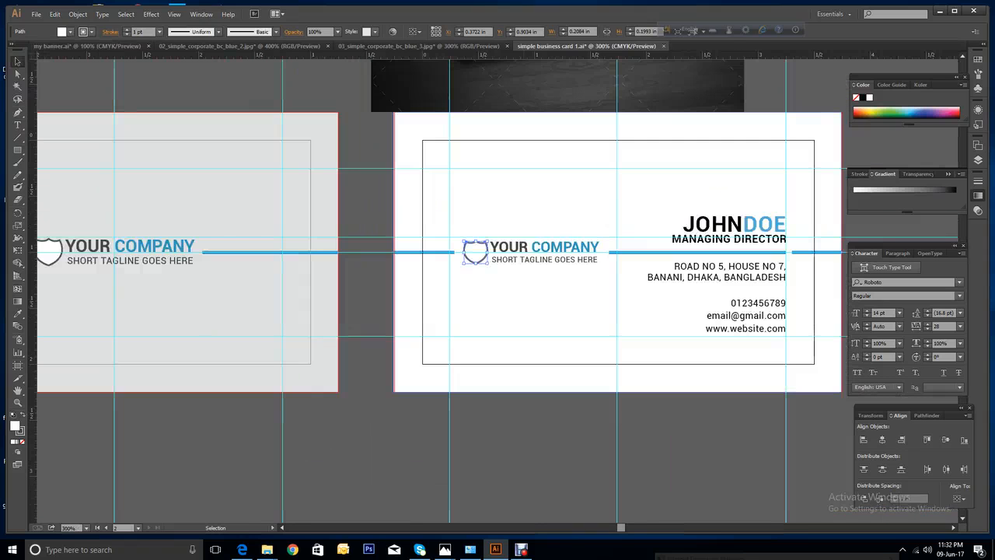
Eyedropper the left card's light grey onto the right card's white background.
{"action": "left_click", "coordinate": [536, 311]}
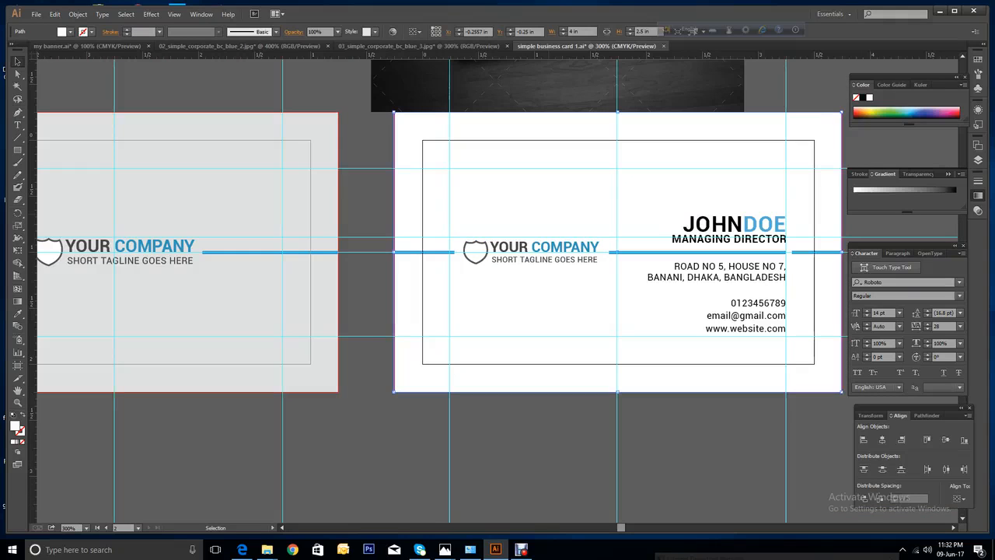
{"action": "left_click", "coordinate": [18, 316]}
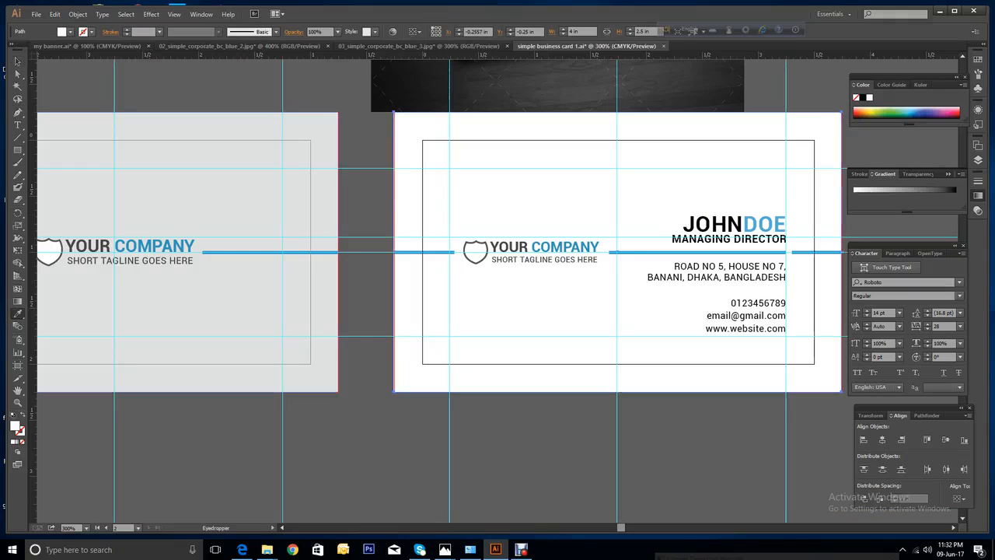
{"action": "left_click", "coordinate": [155, 311]}
{"action": "key", "text": "v"}
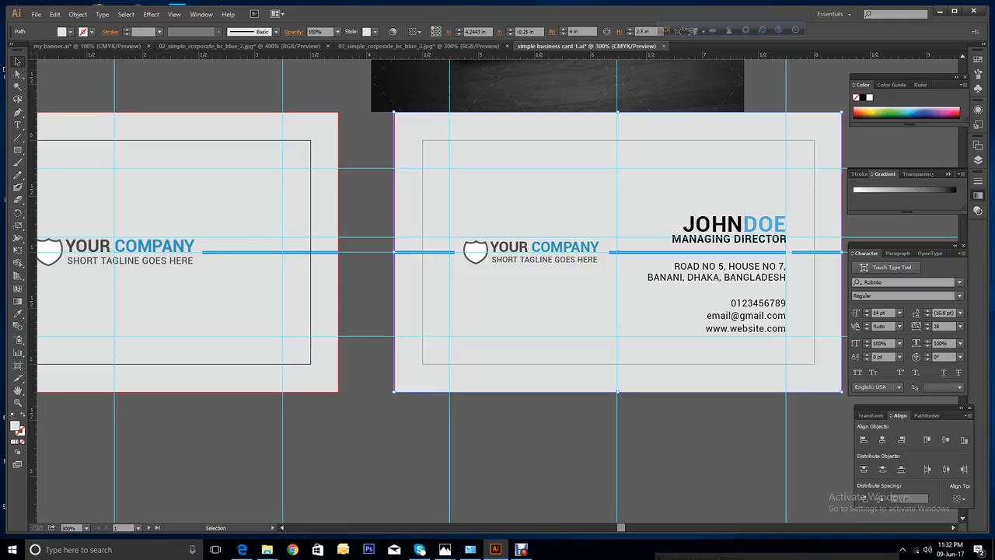
{"action": "left_click", "coordinate": [36, 14]}
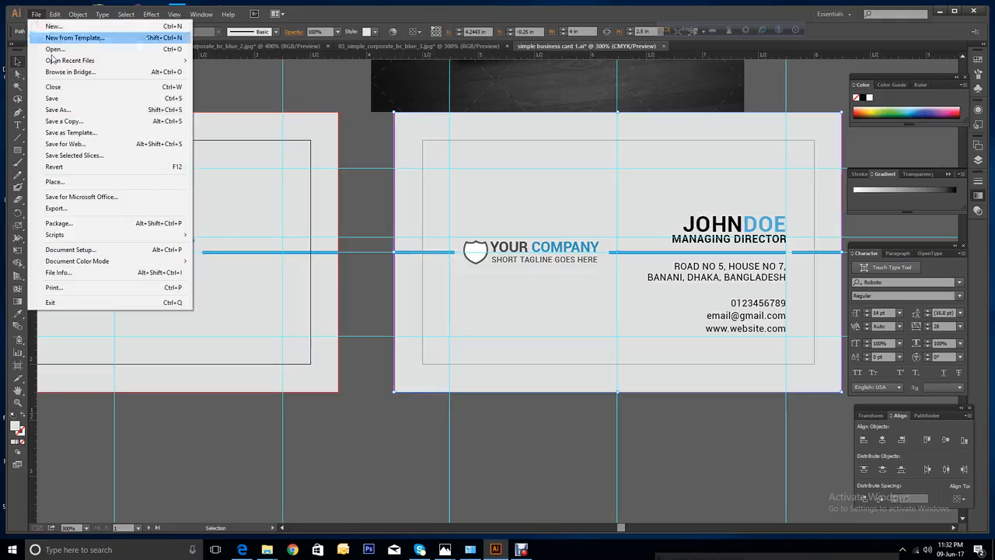
Set up a Save for Web PNG export of the back card at 1200 px width.
{"action": "left_click", "coordinate": [64, 145]}
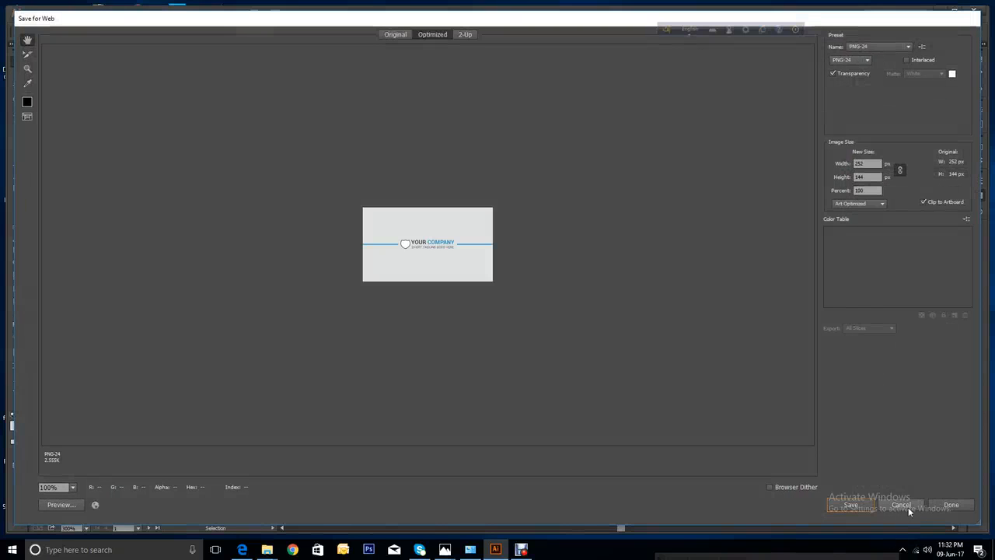
{"action": "left_click", "coordinate": [918, 509]}
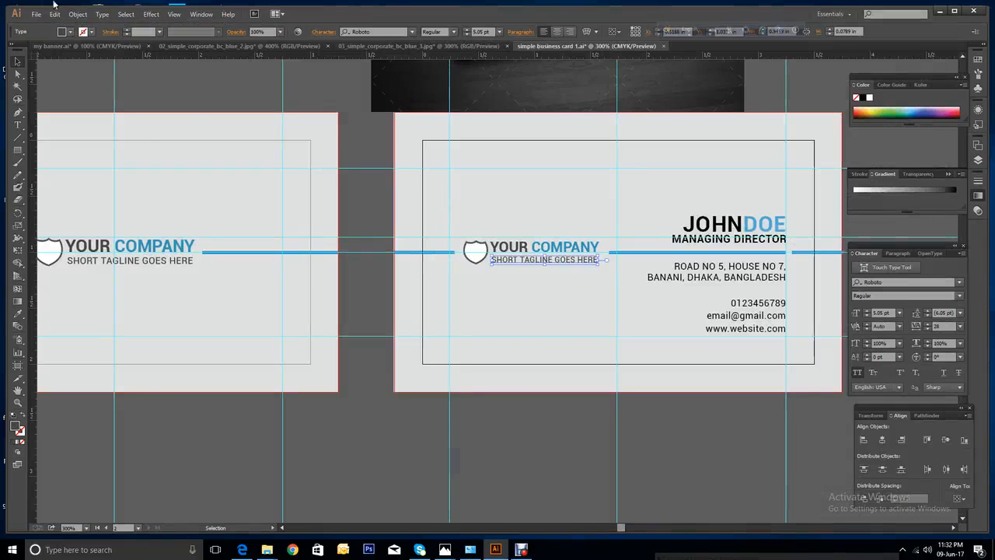
{"action": "left_click", "coordinate": [36, 14]}
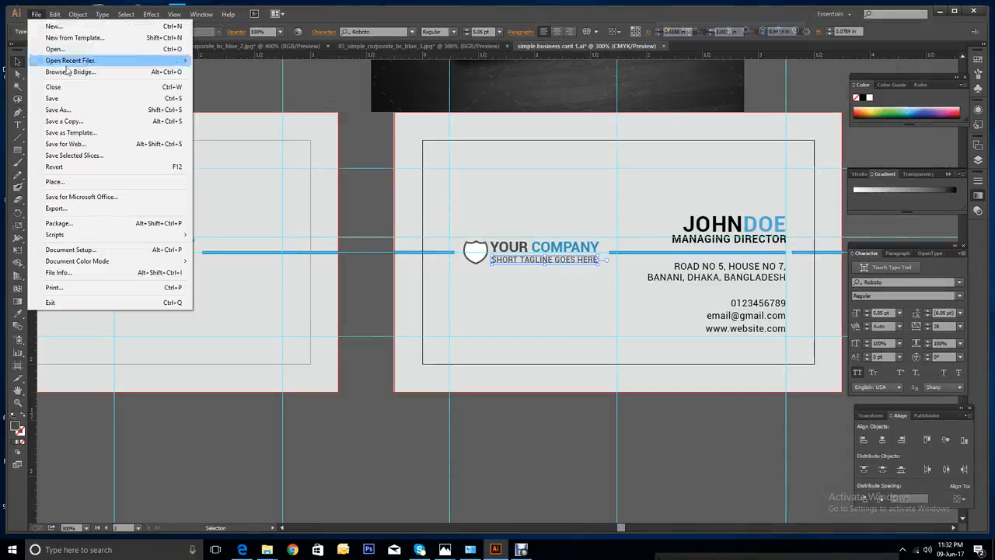
{"action": "left_click", "coordinate": [75, 144]}
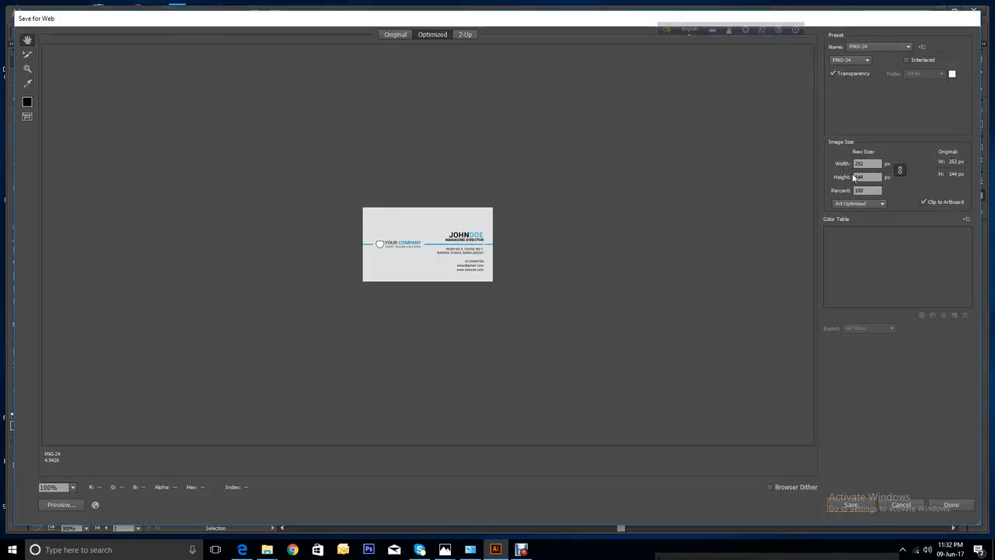
{"action": "double_click", "coordinate": [865, 164]}
{"action": "type", "text": "1200"}
{"action": "key", "text": "Tab"}
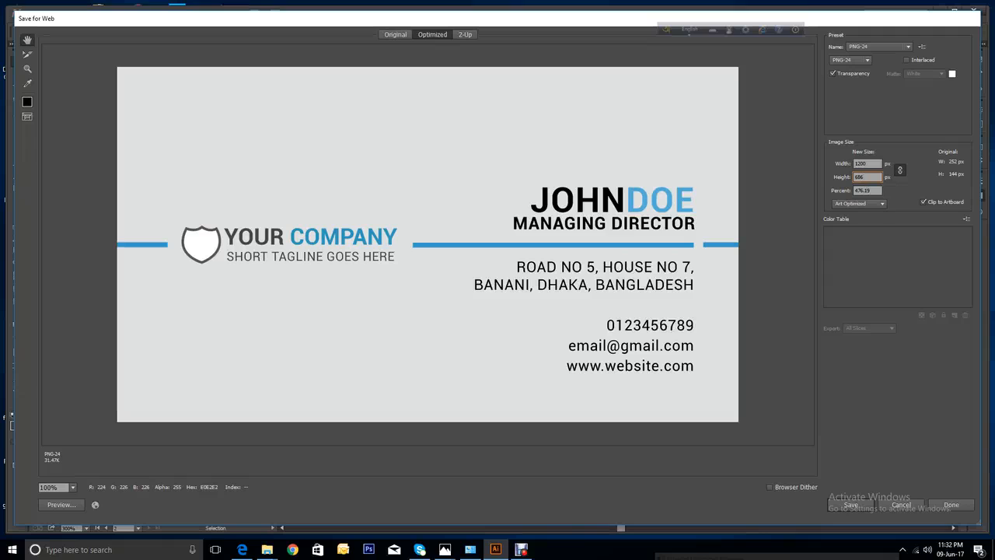
Save the PNG as simple-business-card-back, then zoom out to show both cards.
{"action": "left_click", "coordinate": [833, 503]}
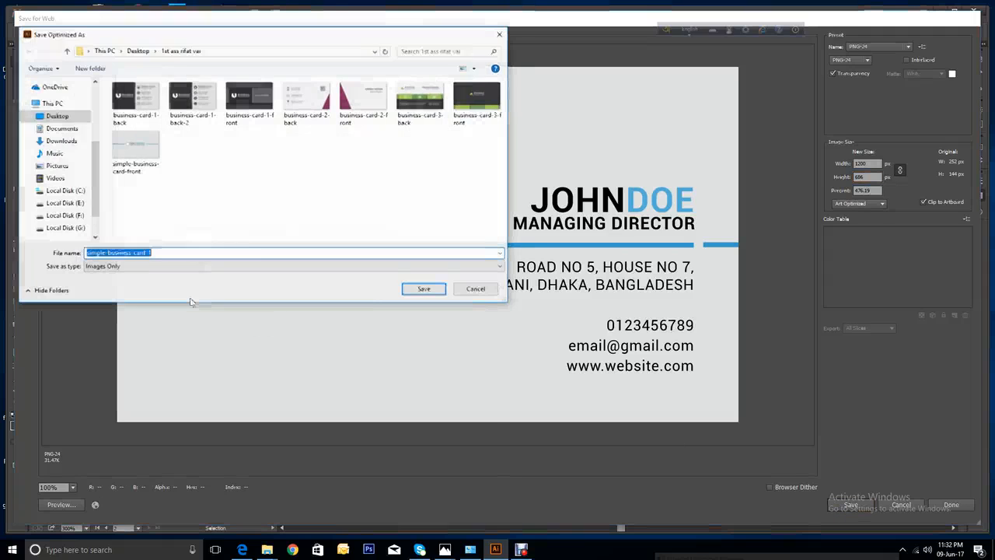
{"action": "left_click", "coordinate": [160, 252]}
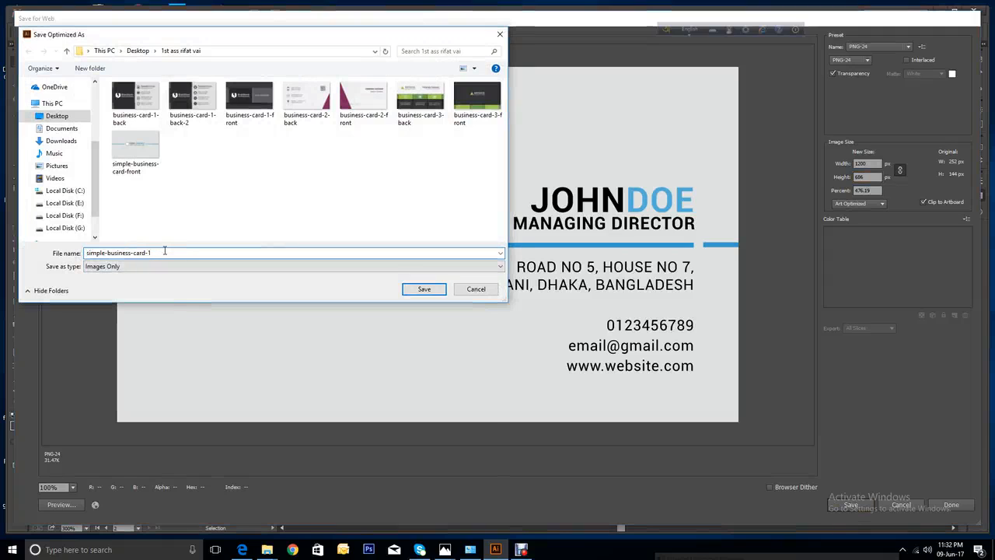
{"action": "key", "text": "BackSpace"}
{"action": "type", "text": "back"}
{"action": "left_click", "coordinate": [421, 292]}
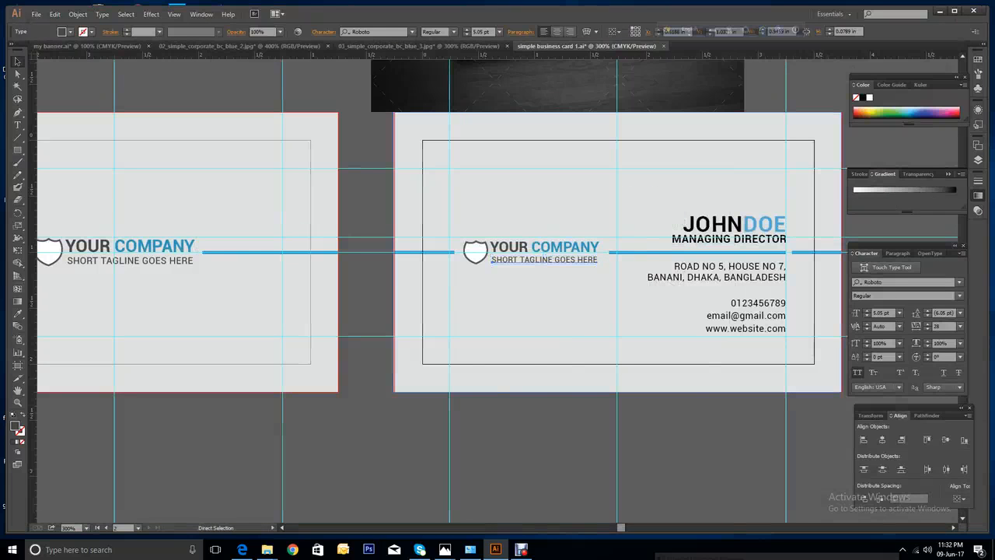
{"action": "key", "text": "ctrl+minus"}
{"action": "key", "text": "ctrl+minus"}
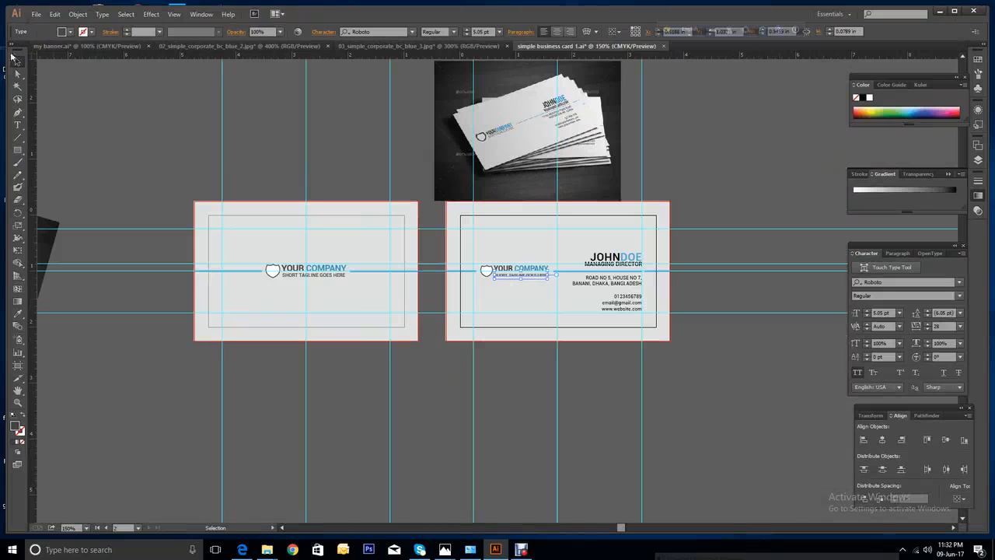
{"action": "left_click", "coordinate": [36, 14]}
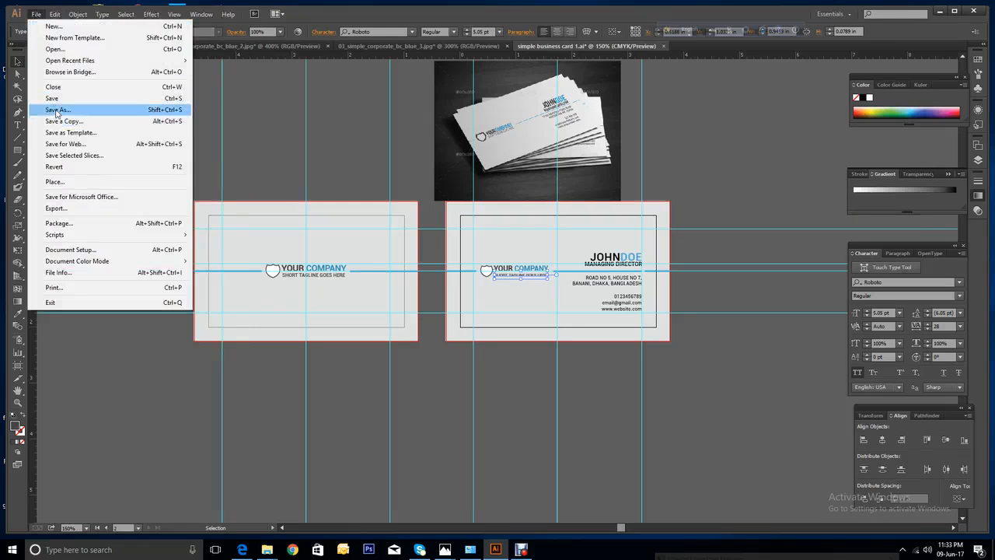
Save the card as an Adobe PDF named simple business card 1.
{"action": "left_click", "coordinate": [57, 111]}
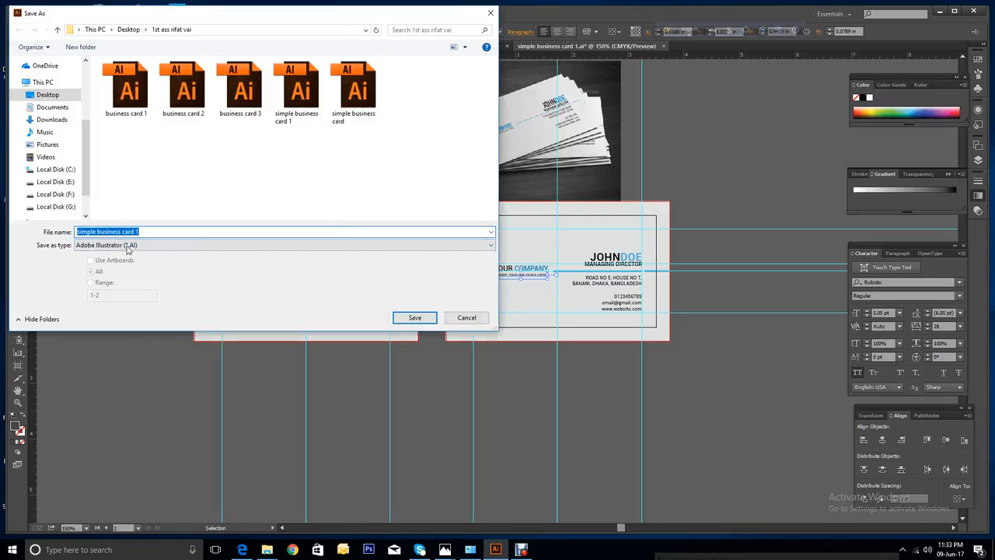
{"action": "left_click", "coordinate": [489, 249]}
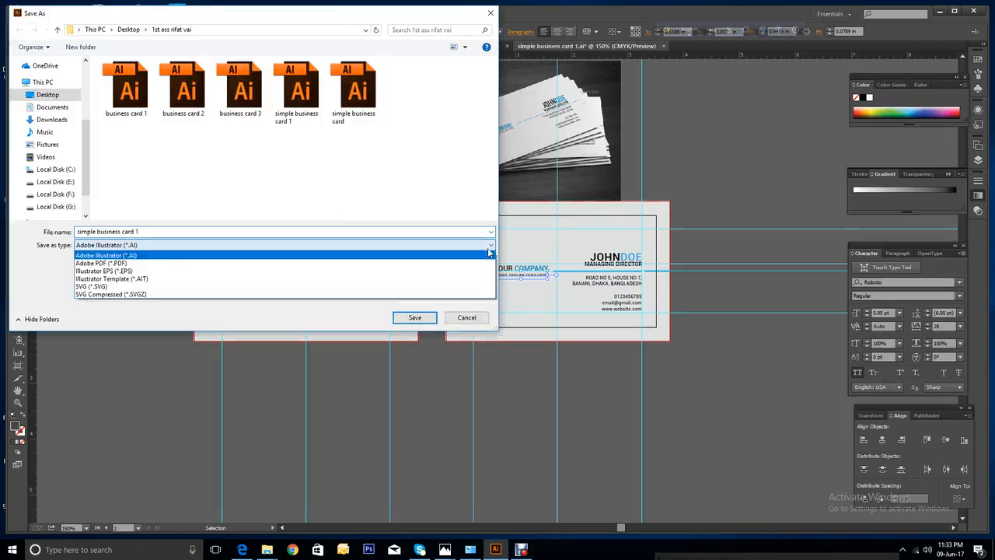
{"action": "left_click", "coordinate": [152, 266]}
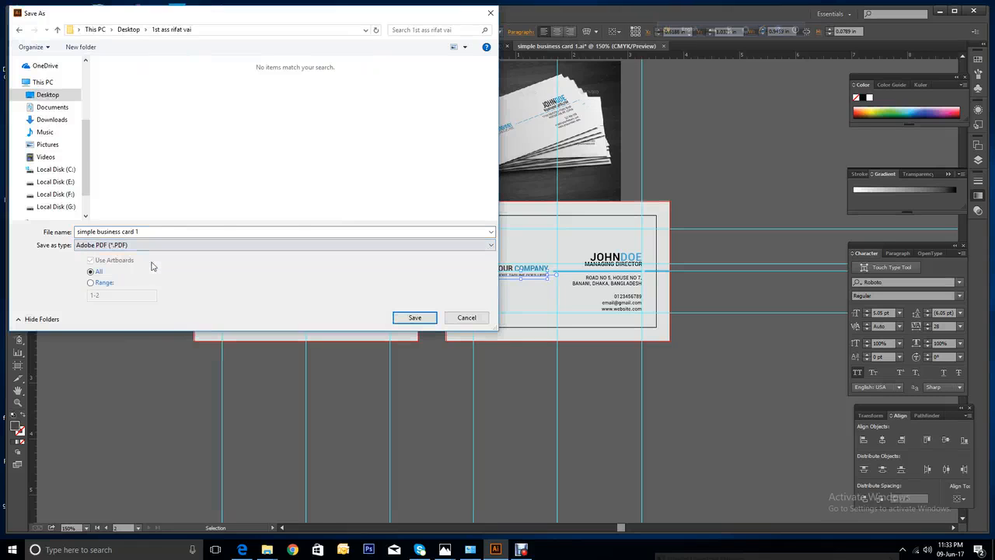
{"action": "left_click", "coordinate": [415, 318]}
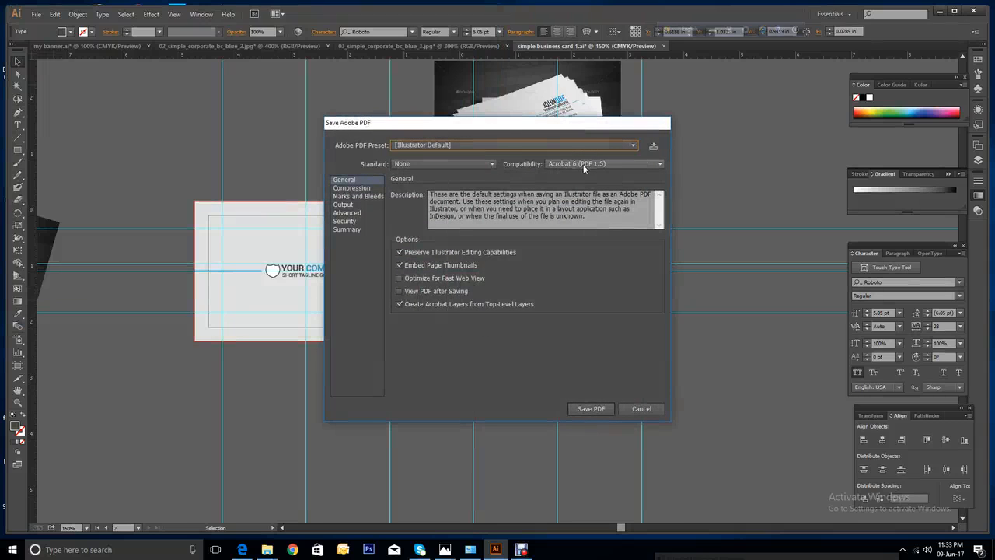
Keep color images without downsampling and with ZIP compression in the PDF Compression settings.
{"action": "left_click", "coordinate": [352, 188]}
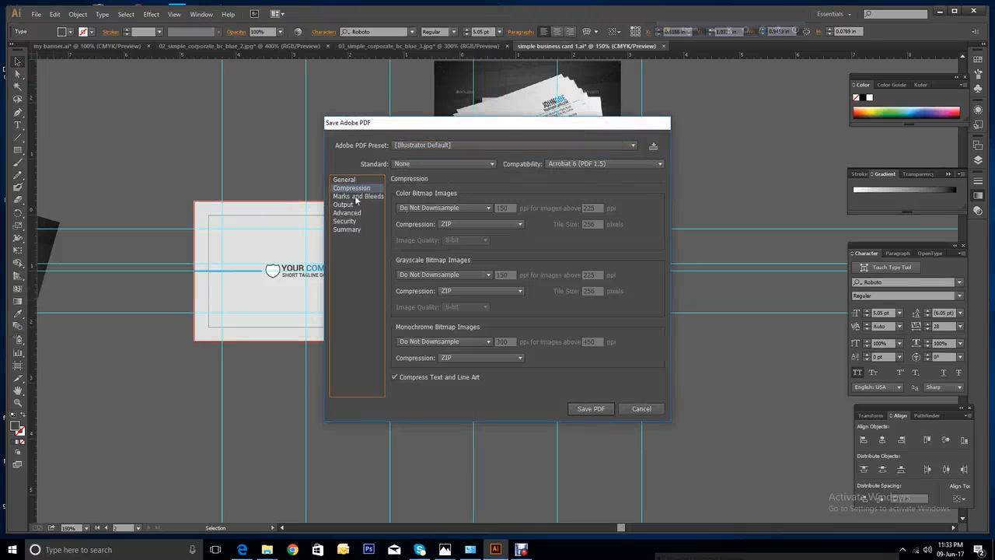
{"action": "left_click", "coordinate": [437, 207]}
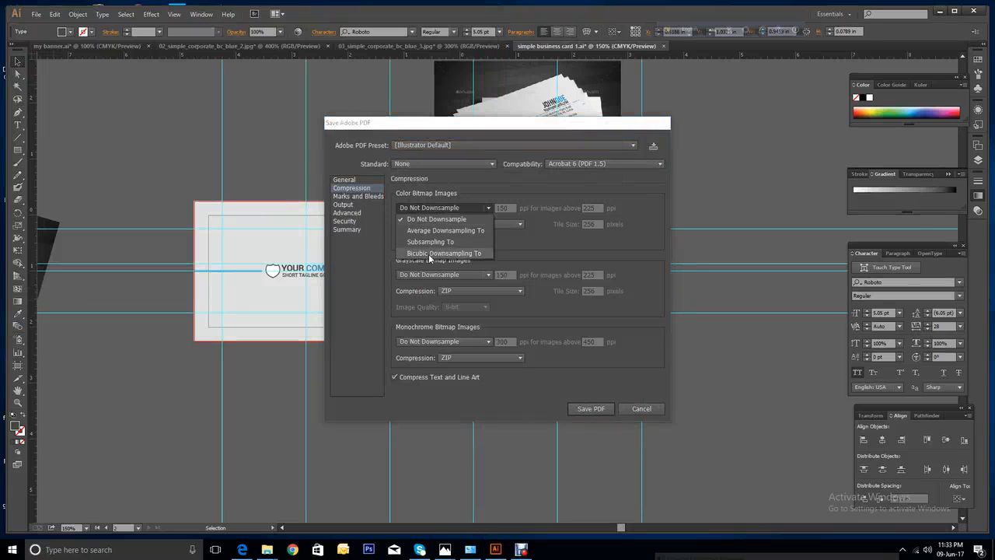
{"action": "left_click", "coordinate": [507, 193]}
{"action": "left_click", "coordinate": [471, 223]}
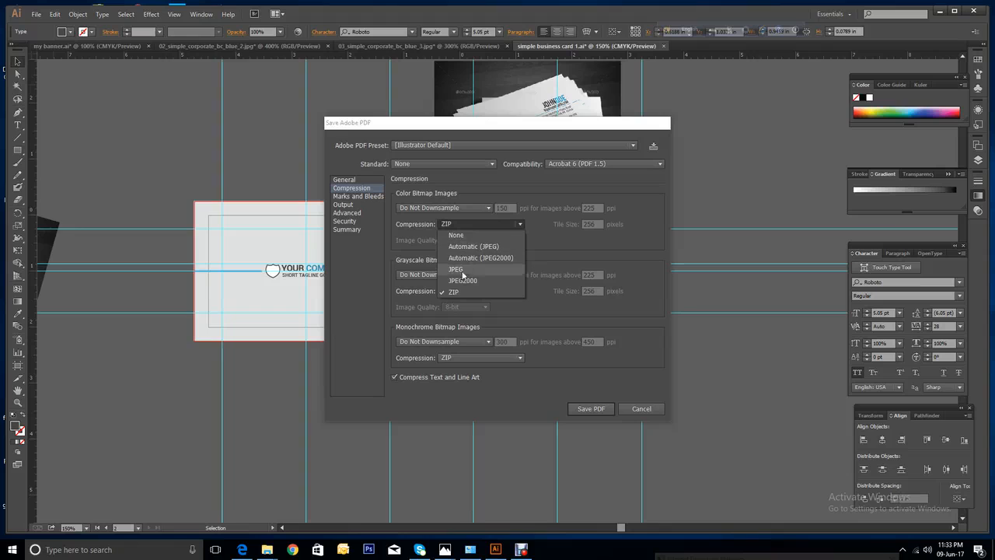
{"action": "left_click", "coordinate": [525, 200]}
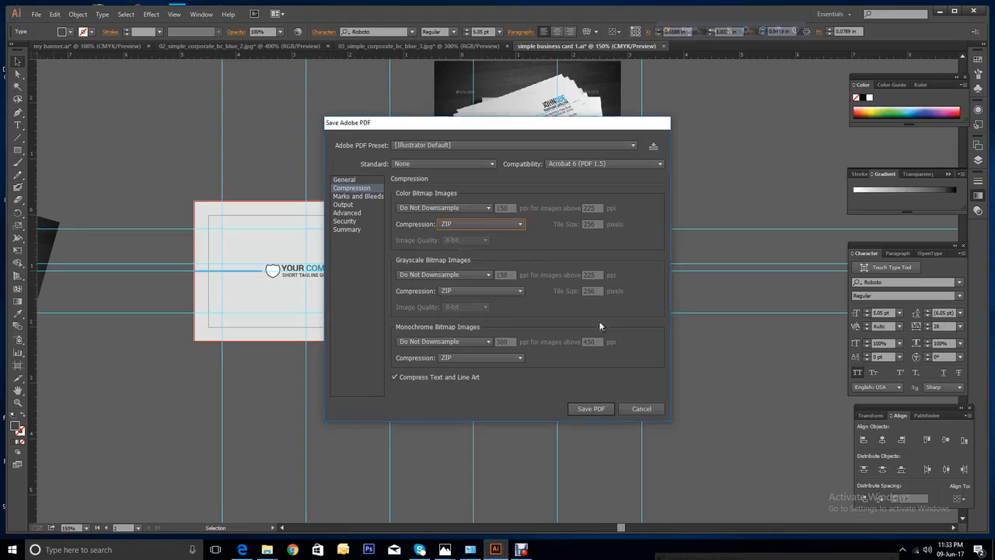
{"action": "left_click", "coordinate": [490, 223]}
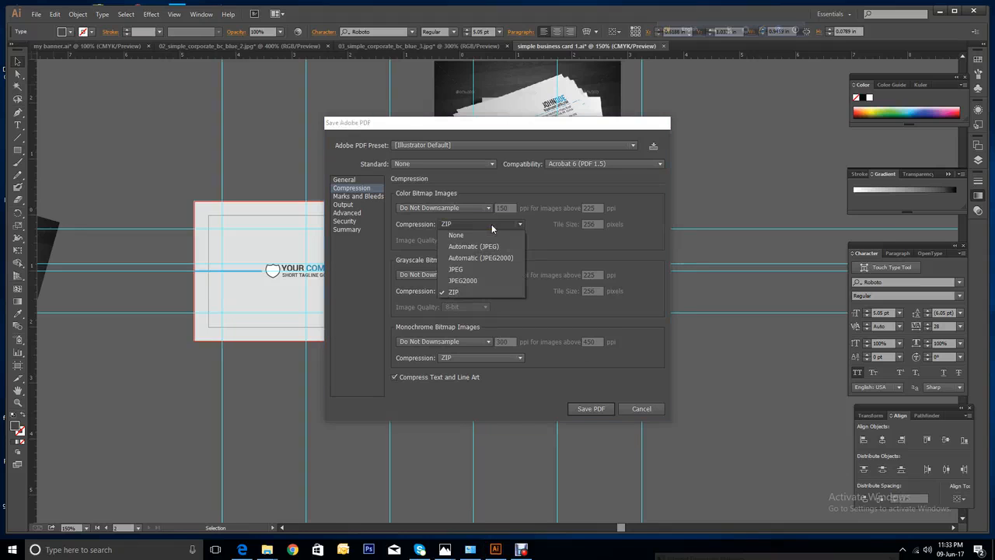
{"action": "left_click", "coordinate": [507, 191]}
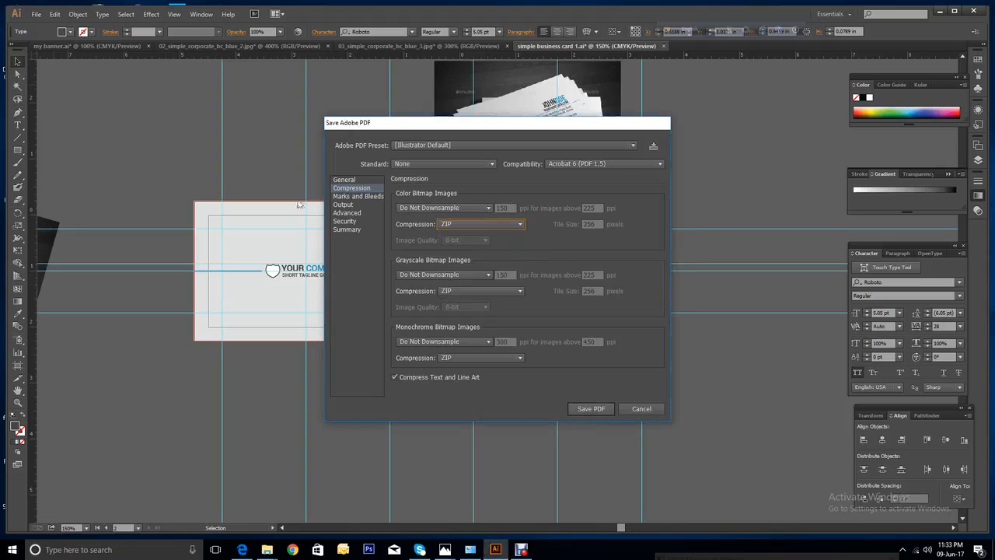
Turn on trim marks and color bars, then recheck ZIP compression for color images.
{"action": "left_click", "coordinate": [351, 197]}
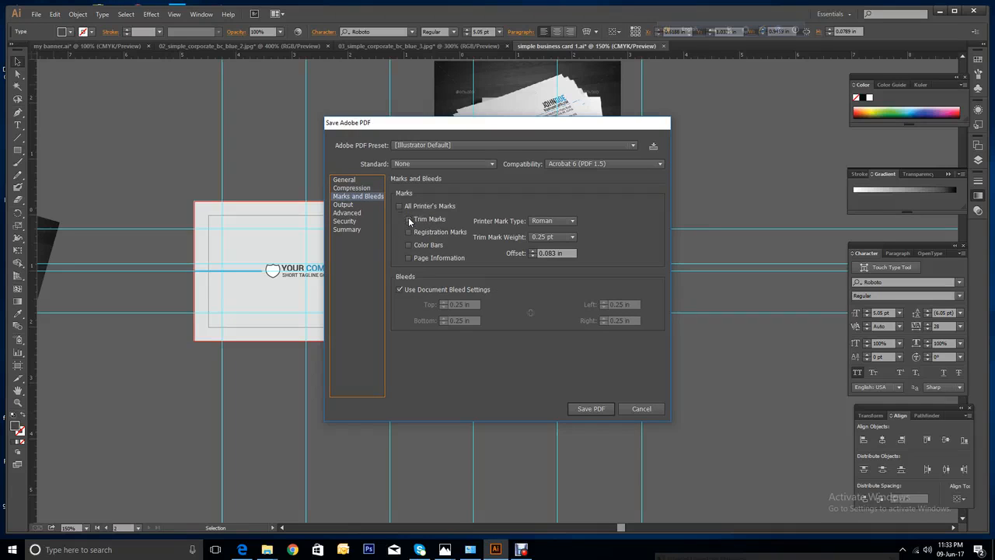
{"action": "left_click", "coordinate": [408, 220]}
{"action": "left_click", "coordinate": [408, 245]}
{"action": "left_click", "coordinate": [343, 204]}
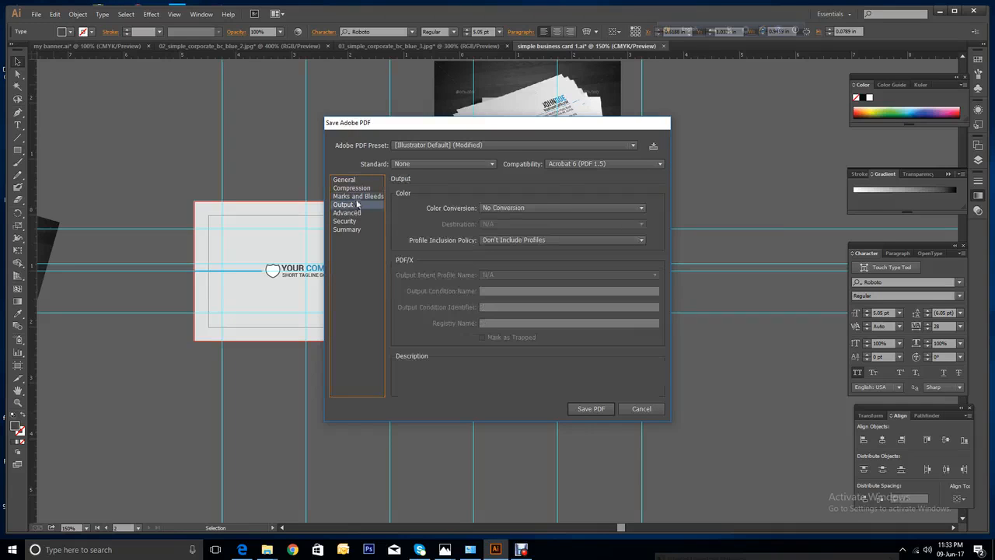
{"action": "left_click", "coordinate": [354, 188]}
{"action": "left_click", "coordinate": [493, 223]}
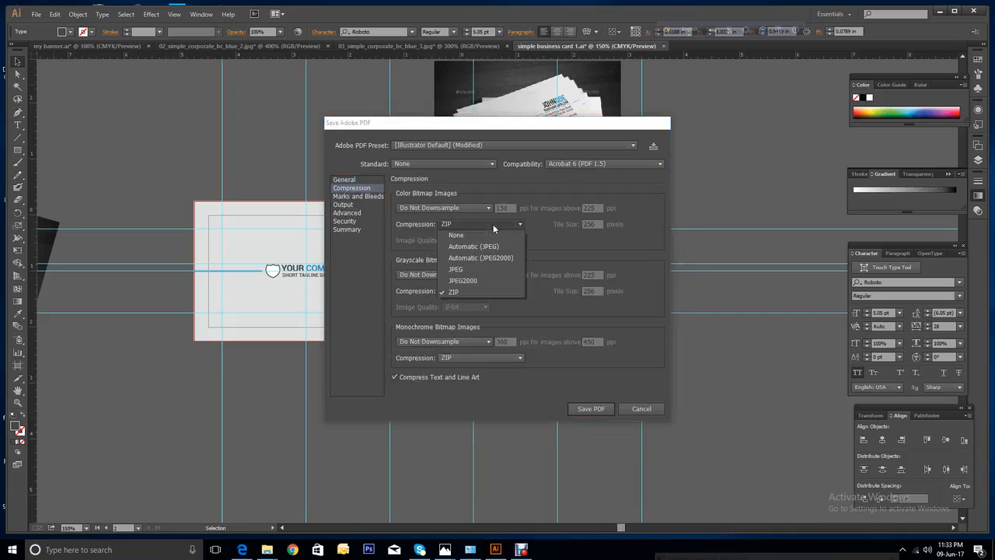
{"action": "left_click", "coordinate": [529, 191]}
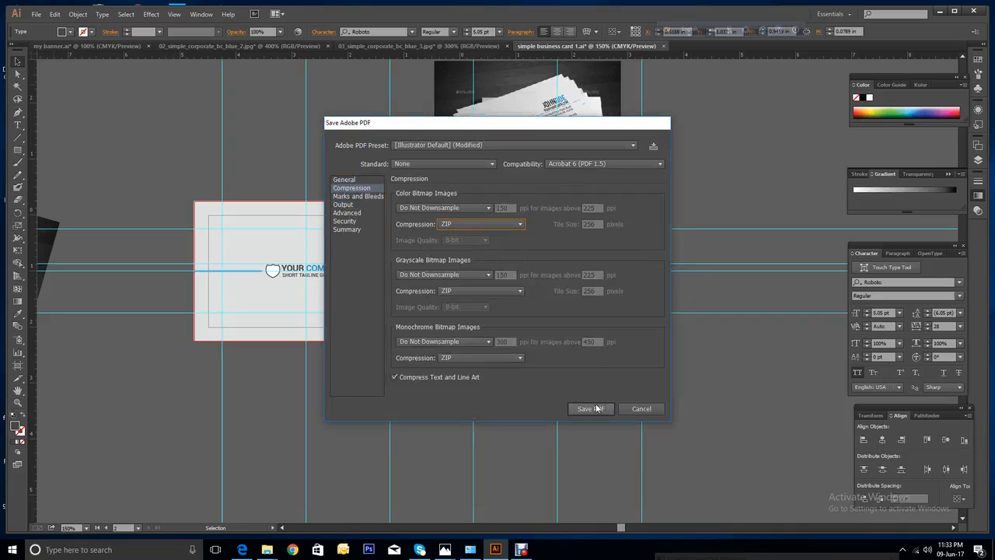
Set PDF compatibility to Acrobat 5 (PDF 1.4) and save the PDF.
{"action": "left_click", "coordinate": [616, 164]}
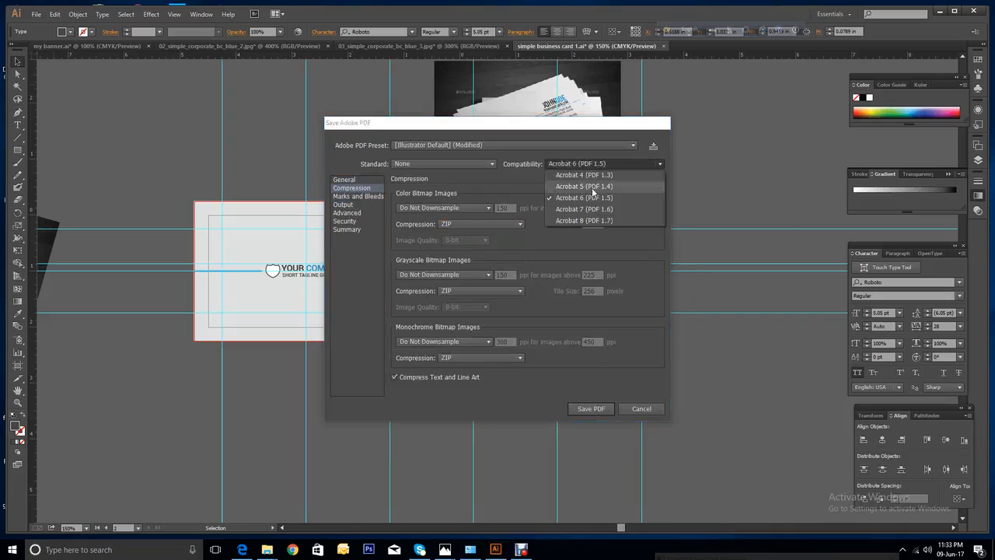
{"action": "left_click", "coordinate": [593, 186]}
{"action": "left_click", "coordinate": [489, 223]}
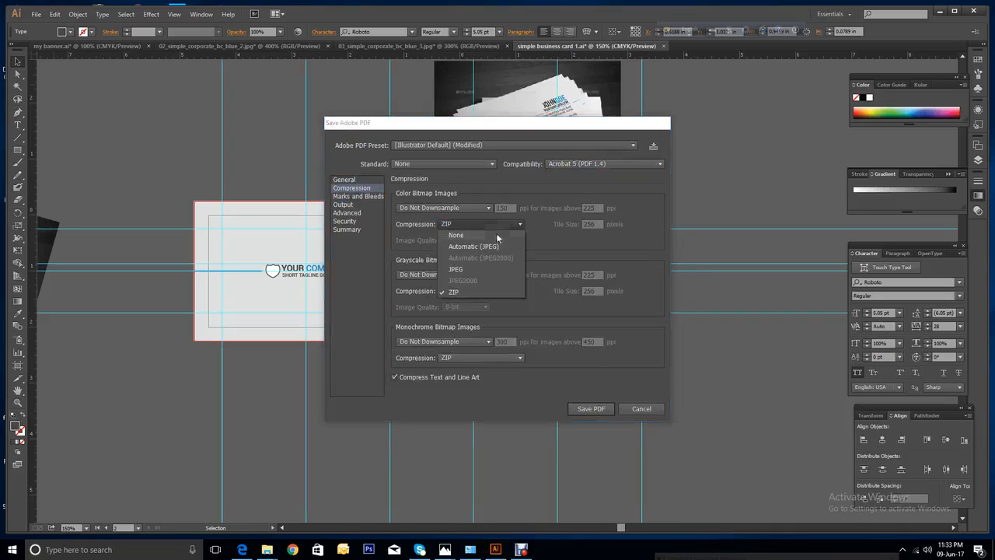
{"action": "left_click", "coordinate": [543, 182]}
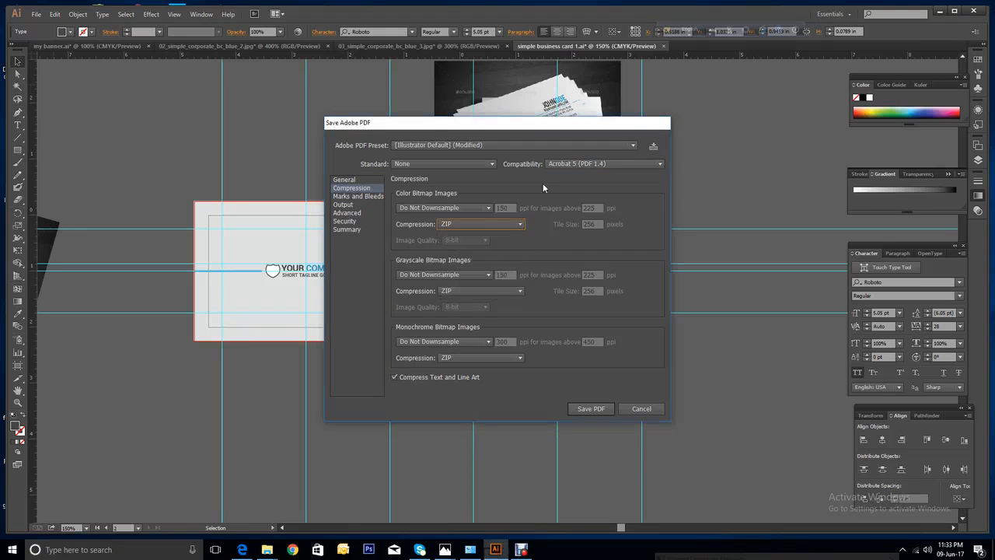
{"action": "left_click", "coordinate": [582, 408]}
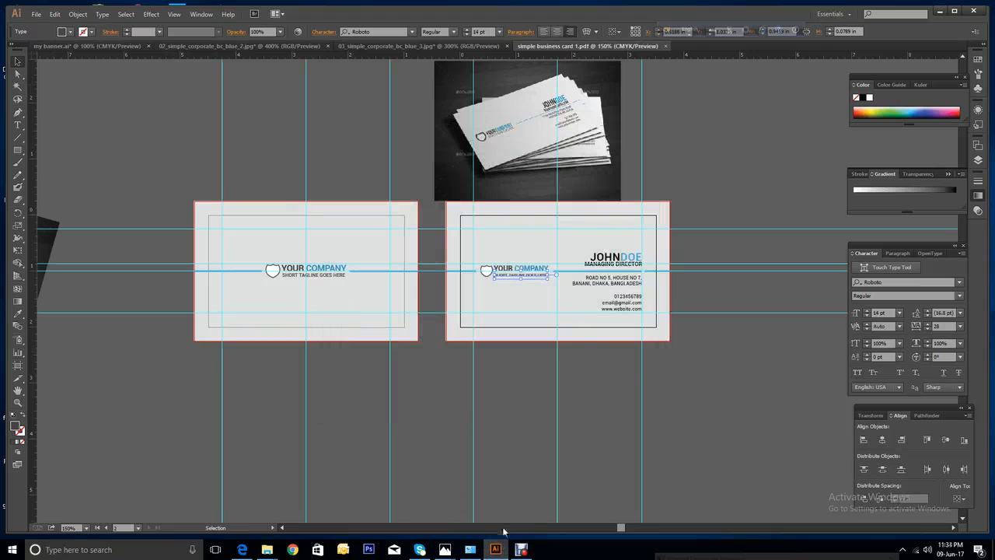
{"action": "left_click", "coordinate": [37, 15]}
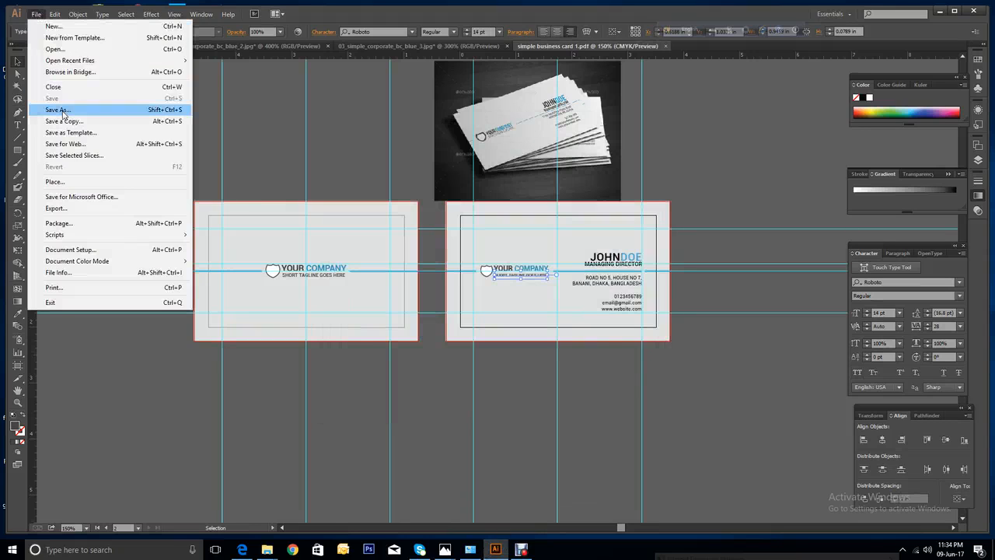
{"action": "left_click", "coordinate": [58, 110]}
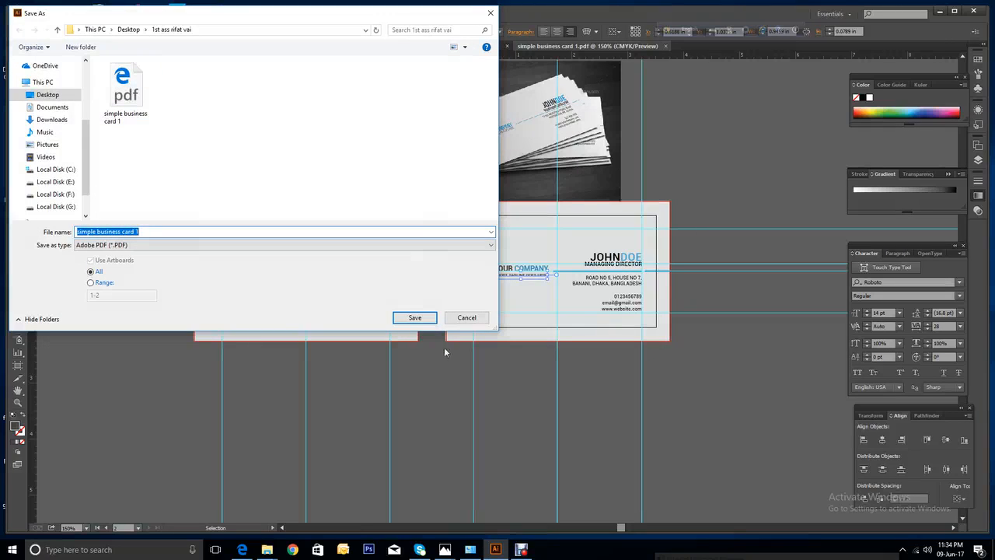
{"action": "left_click", "coordinate": [467, 317]}
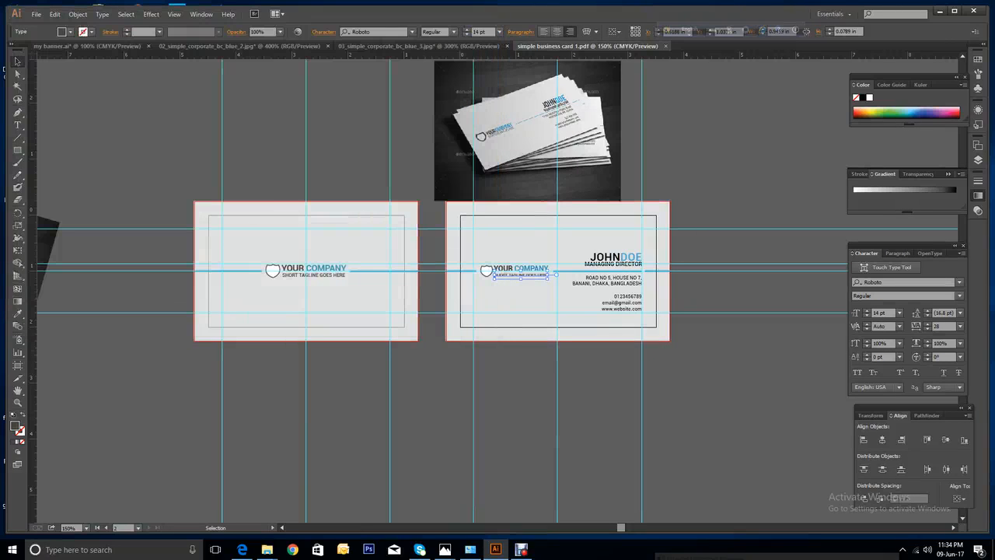
{"action": "left_click", "coordinate": [36, 14]}
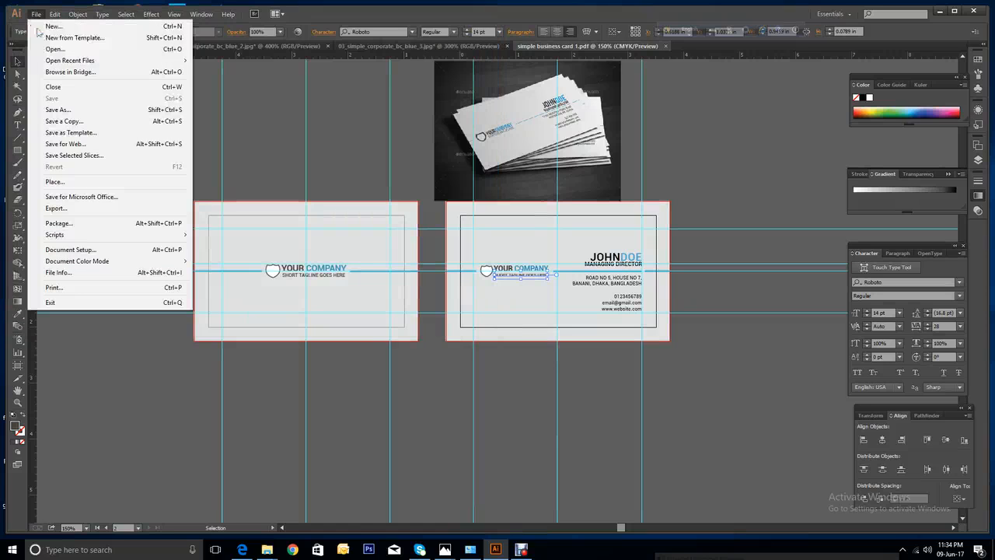
{"action": "left_click", "coordinate": [799, 361]}
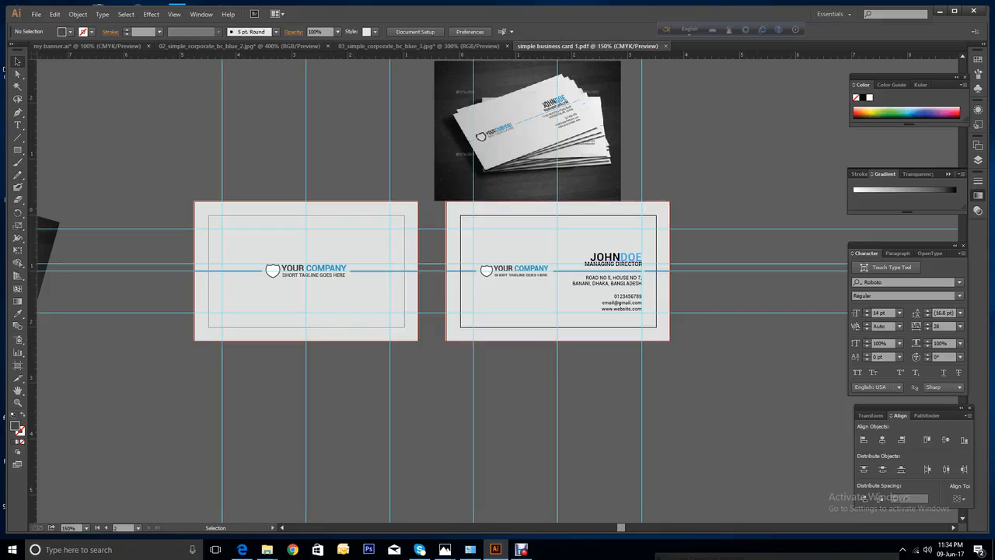
Select the JOHNDOE name and set its font size to 15 pt.
{"action": "left_click", "coordinate": [620, 257]}
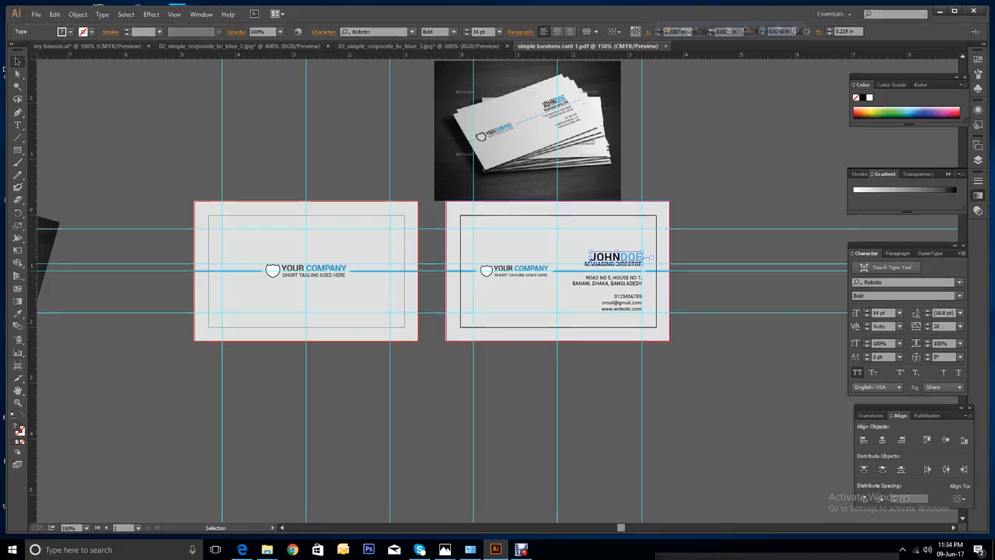
{"action": "left_click", "coordinate": [866, 311]}
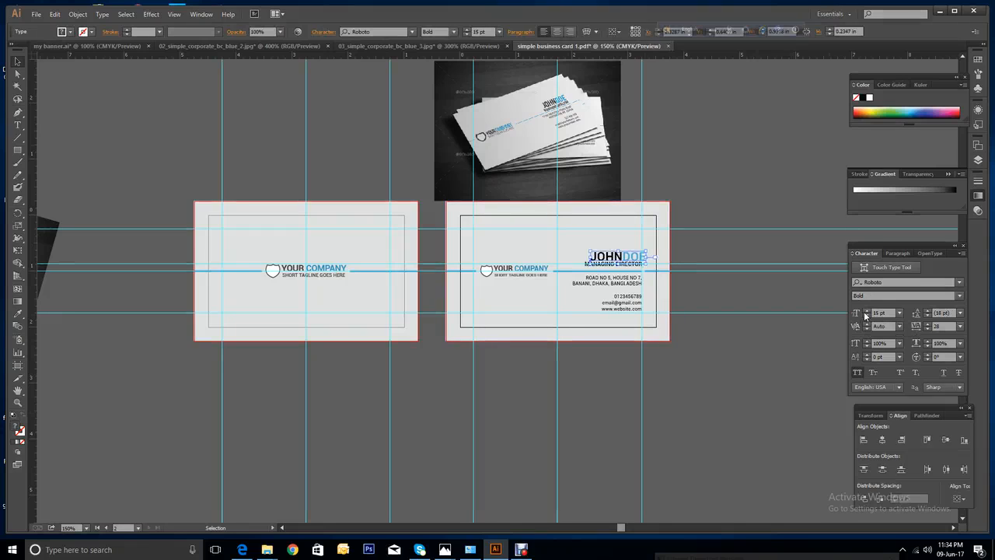
{"action": "left_click", "coordinate": [866, 310]}
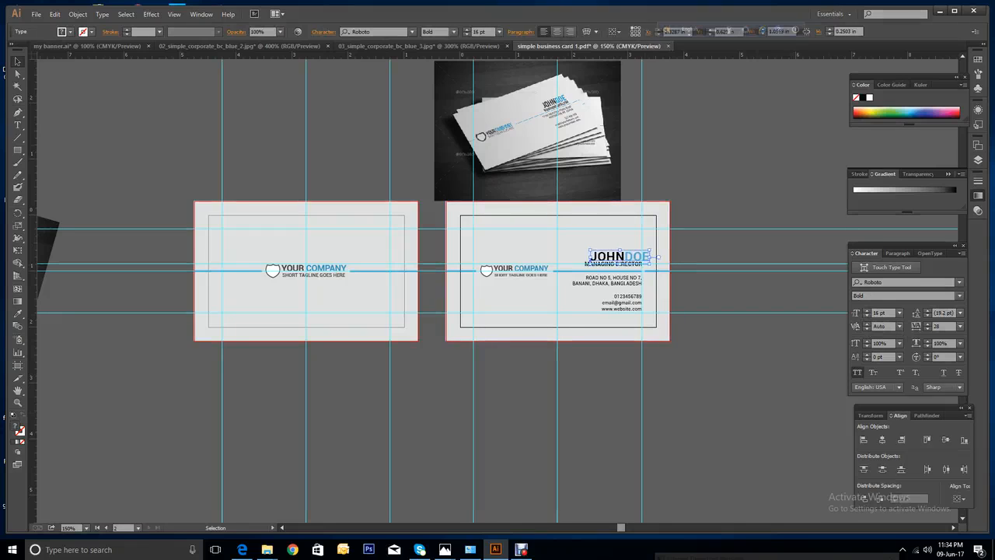
{"action": "left_click_drag", "start_coordinate": [620, 257], "coordinate": [618, 255]}
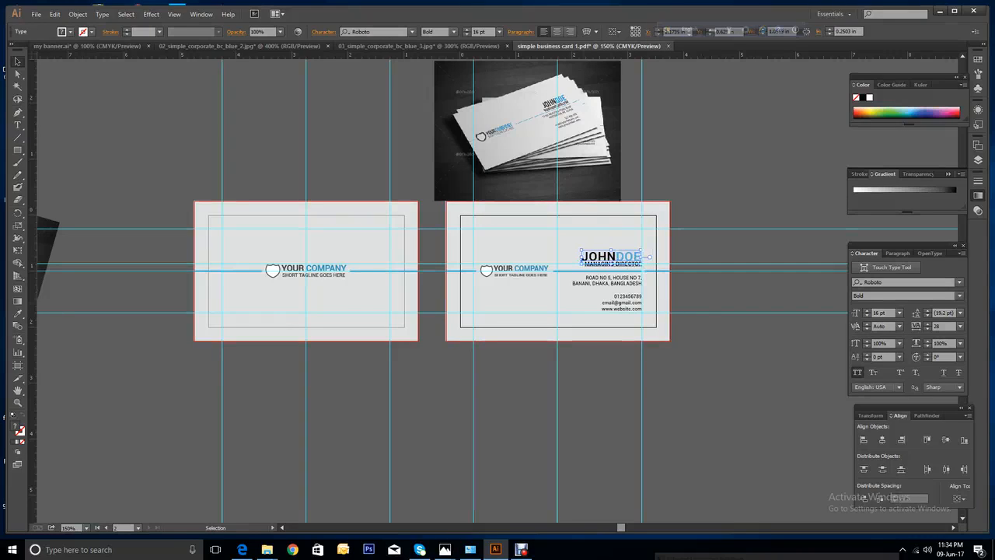
{"action": "left_click", "coordinate": [868, 315]}
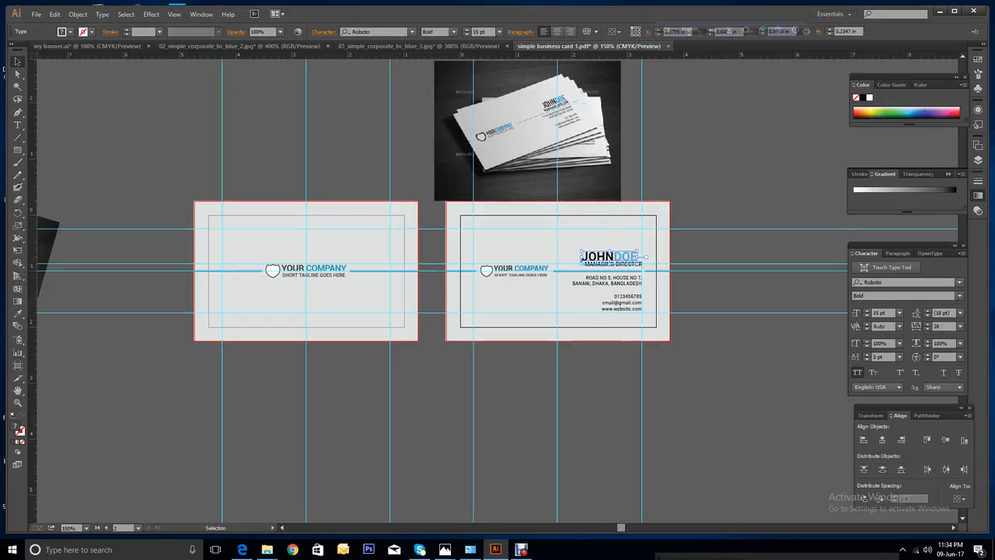
Move JOHNDOE onto the right guide, fine-tune its position, and deselect it.
{"action": "left_click_drag", "start_coordinate": [629, 256], "coordinate": [630, 257]}
{"action": "left_click", "coordinate": [711, 311]}
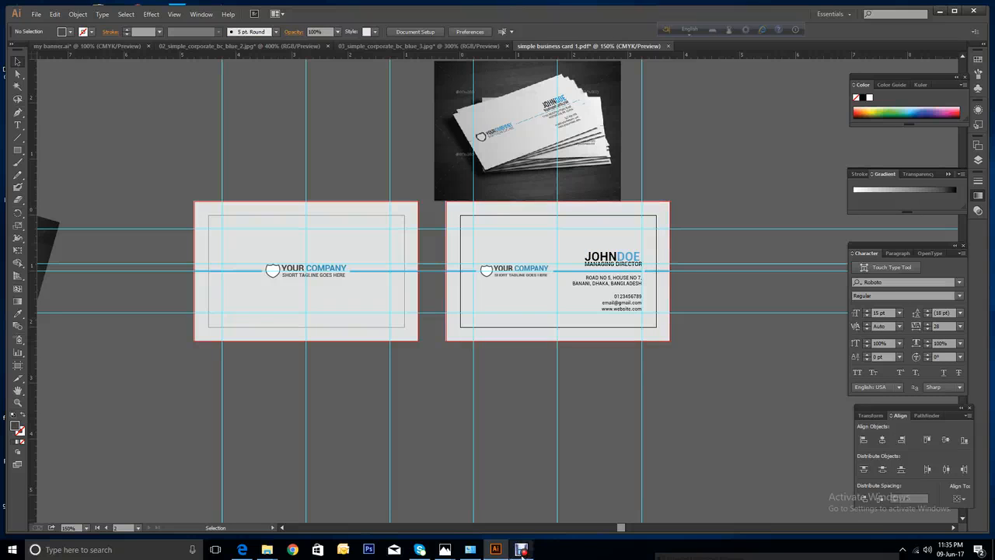
{"action": "left_click", "coordinate": [521, 549]}
{"action": "left_click", "coordinate": [490, 548]}
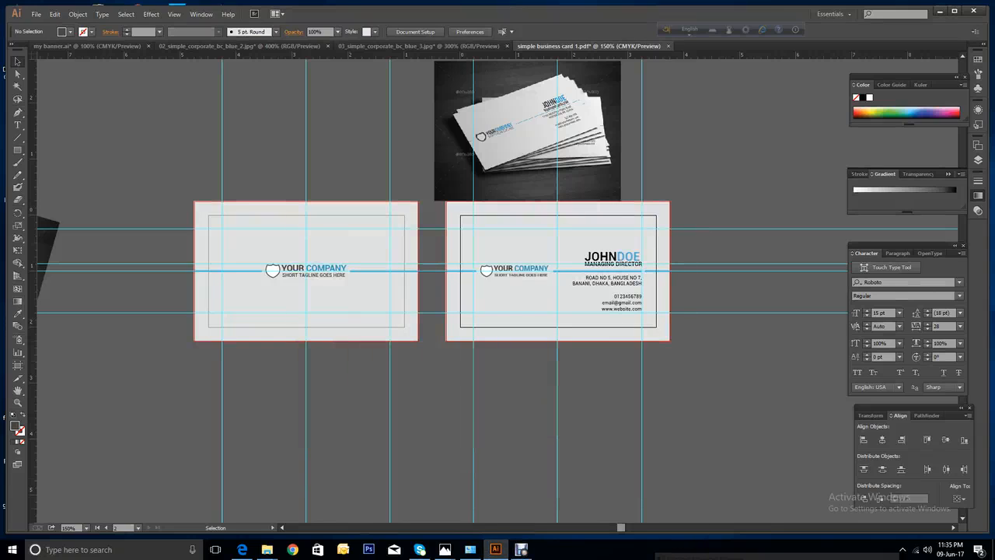
Zoom in on JOHNDOE and shift it 0.04 in right to align with MANAGING DIRECTOR.
{"action": "left_click", "coordinate": [18, 402]}
{"action": "left_click_drag", "start_coordinate": [580, 227], "coordinate": [668, 294]}
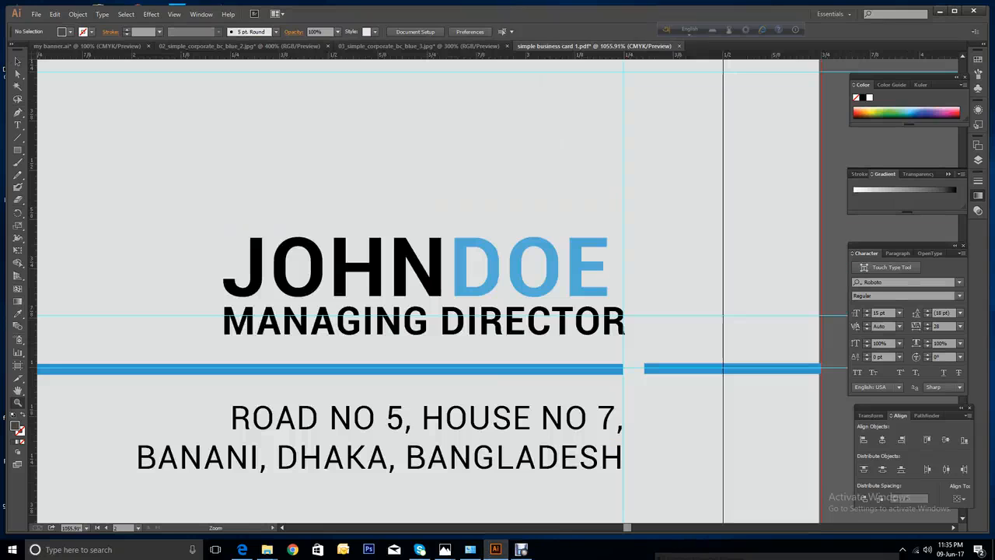
{"action": "left_click", "coordinate": [18, 61]}
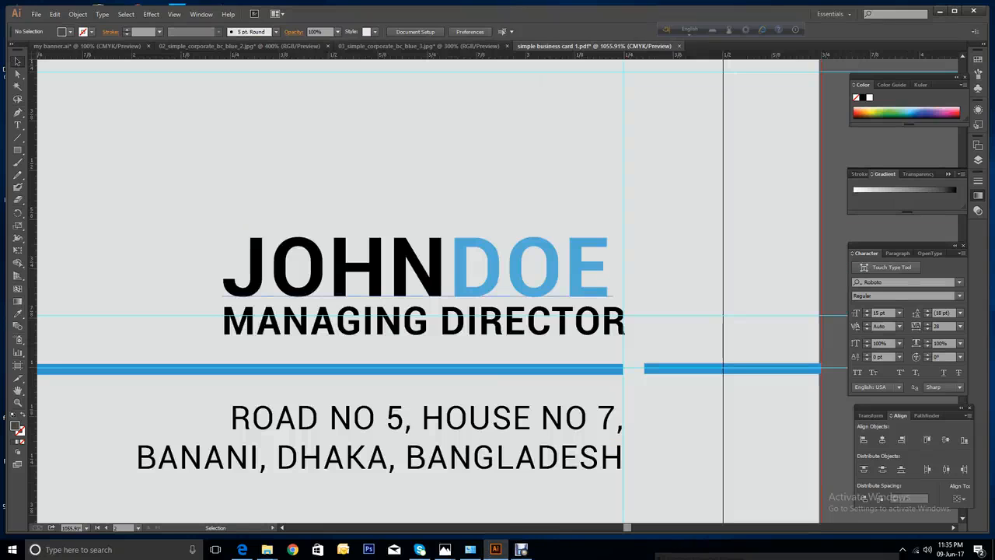
{"action": "left_click", "coordinate": [417, 272]}
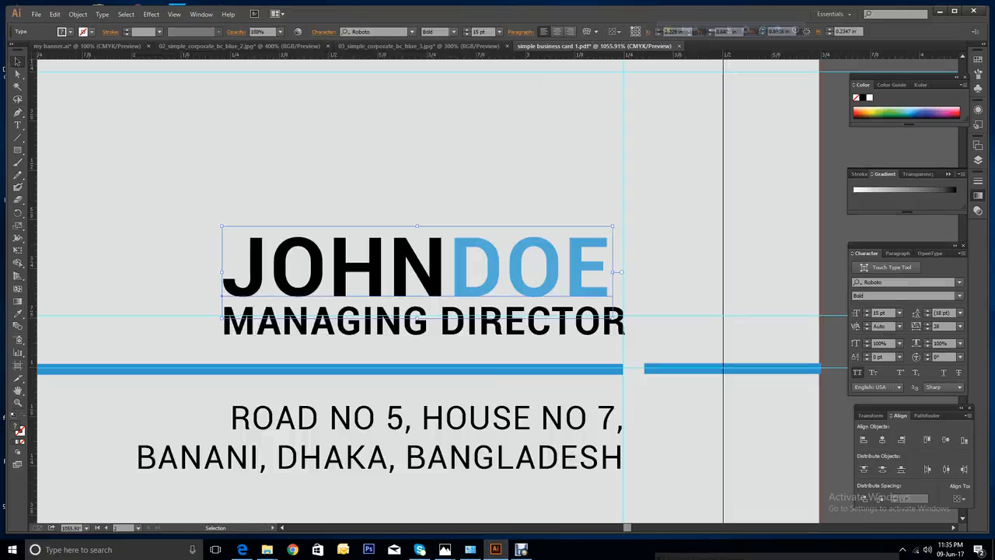
{"action": "mouse_move", "coordinate": [591, 272]}
{"action": "left_mouse_down"}
{"action": "mouse_move", "coordinate": [636, 272]}
{"action": "mouse_move", "coordinate": [598, 269]}
{"action": "left_mouse_up"}
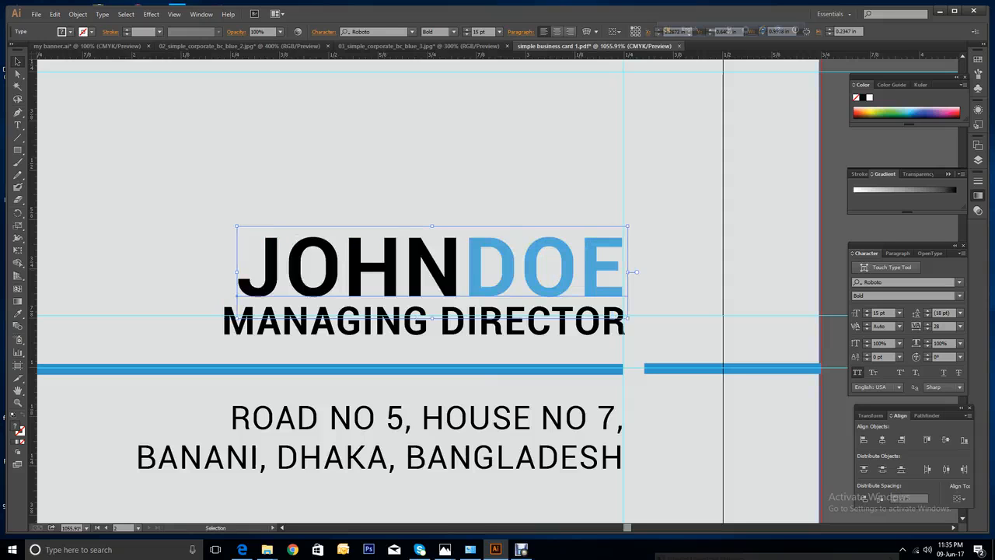
{"action": "left_click", "coordinate": [661, 225]}
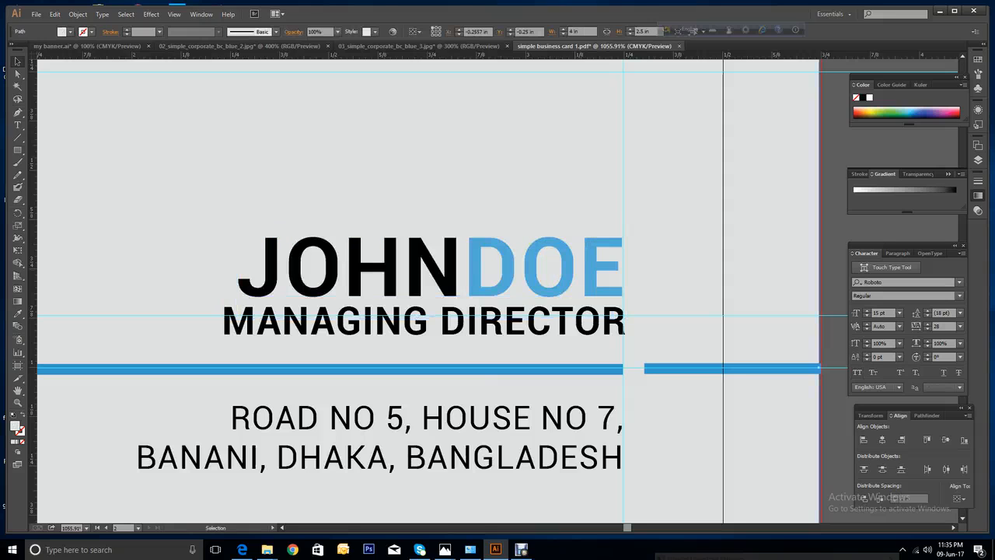
{"action": "key", "text": "ctrl+minus"}
{"action": "key", "text": "ctrl+minus"}
{"action": "key", "text": "ctrl+minus"}
{"action": "key", "text": "ctrl+minus"}
{"action": "key", "text": "ctrl+minus"}
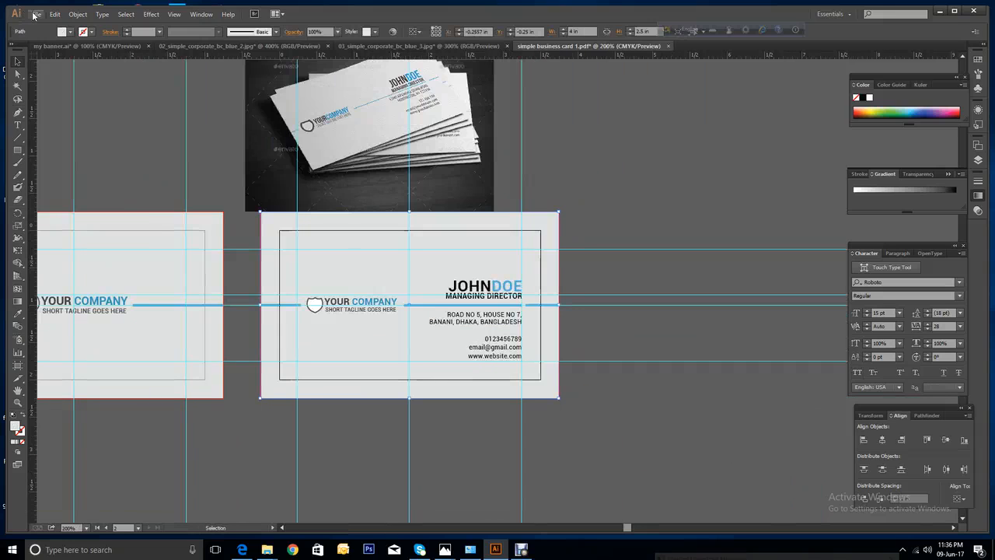
Open the File > Save for Web dialog for the contact-details card.
{"action": "key", "text": "alt+f"}
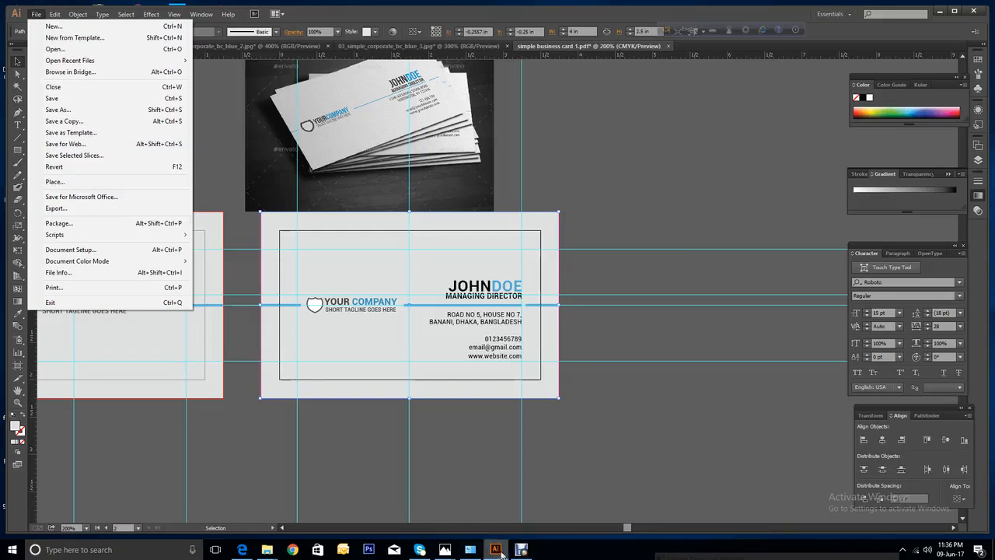
{"action": "left_click", "coordinate": [522, 548]}
{"action": "left_click", "coordinate": [384, 441]}
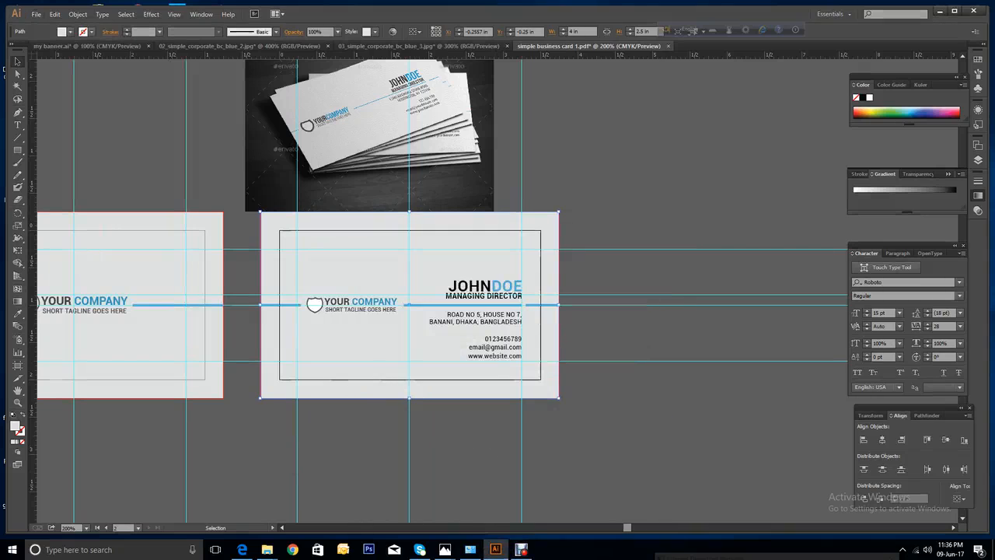
{"action": "left_click", "coordinate": [36, 14]}
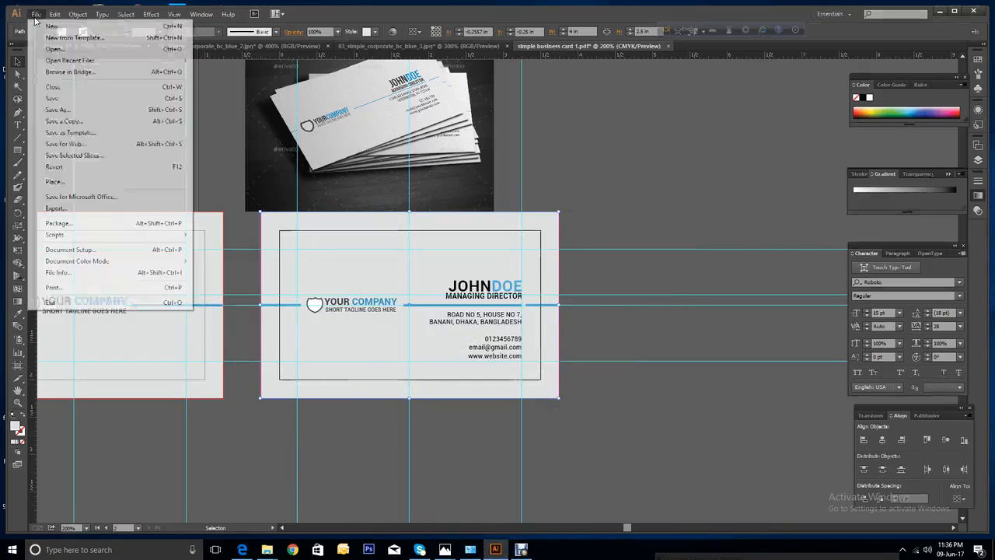
{"action": "left_click", "coordinate": [66, 144]}
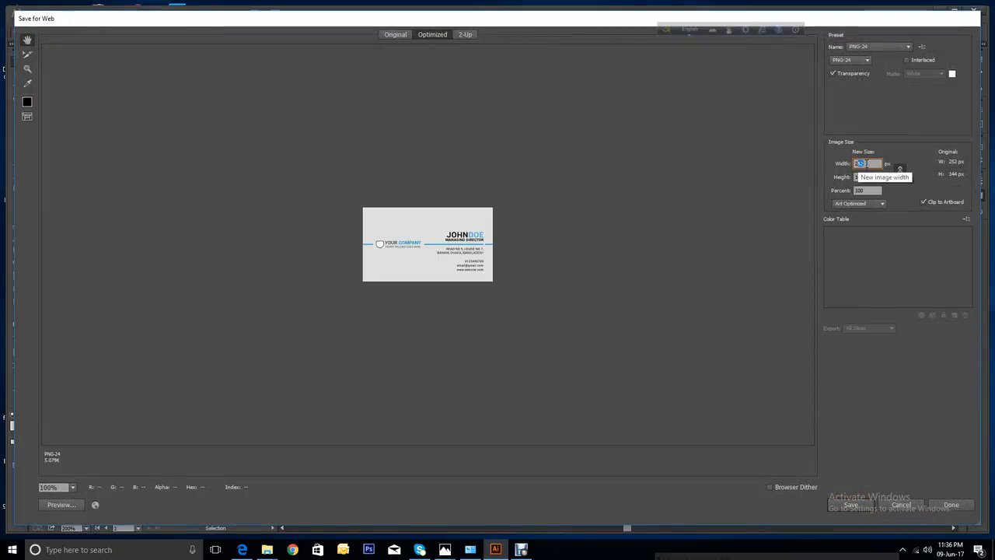
Export the back card at 1200 px width, replacing simple-business-card-back.png.
{"action": "left_click_drag", "start_coordinate": [867, 164], "coordinate": [828, 164]}
{"action": "type", "text": "1200"}
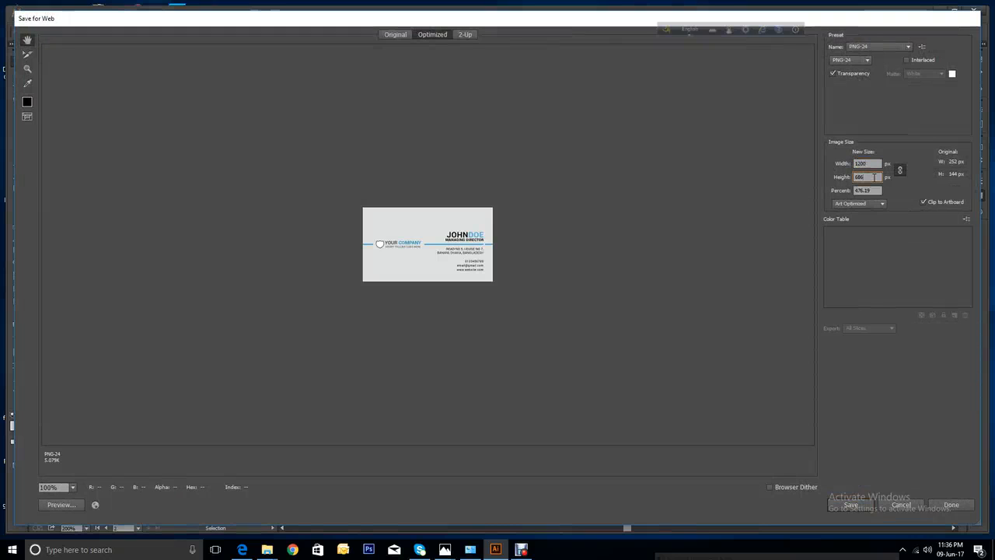
{"action": "key", "text": "Tab"}
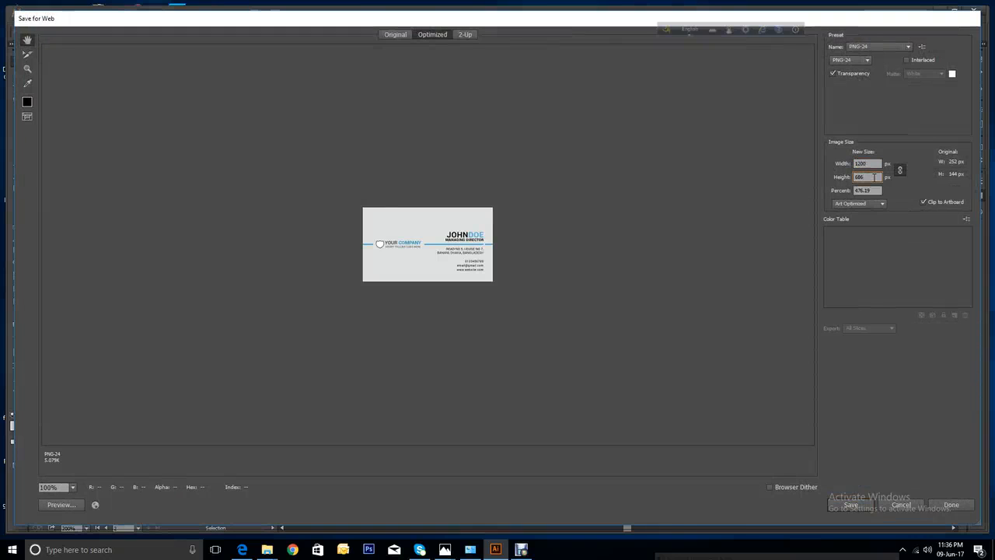
{"action": "left_click", "coordinate": [849, 506]}
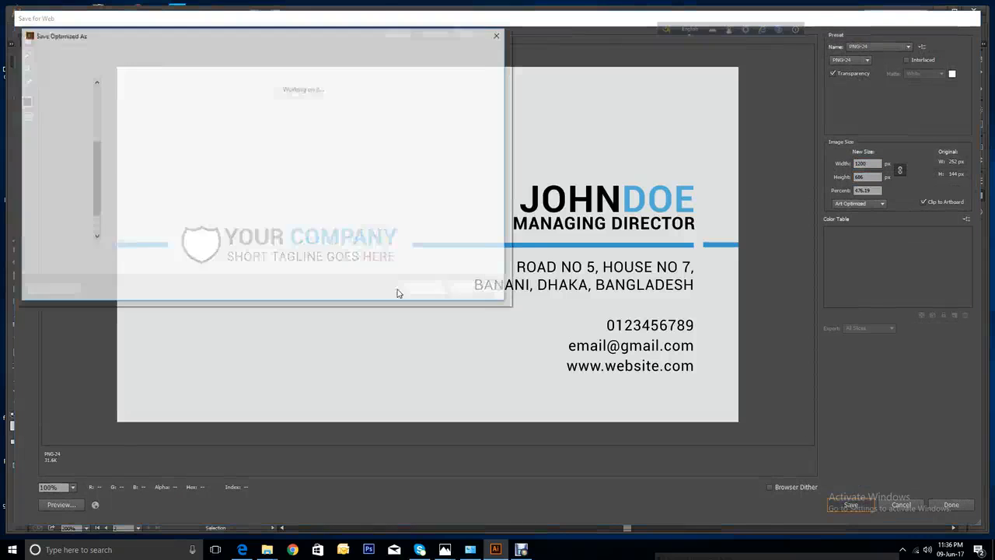
{"action": "left_click", "coordinate": [134, 165]}
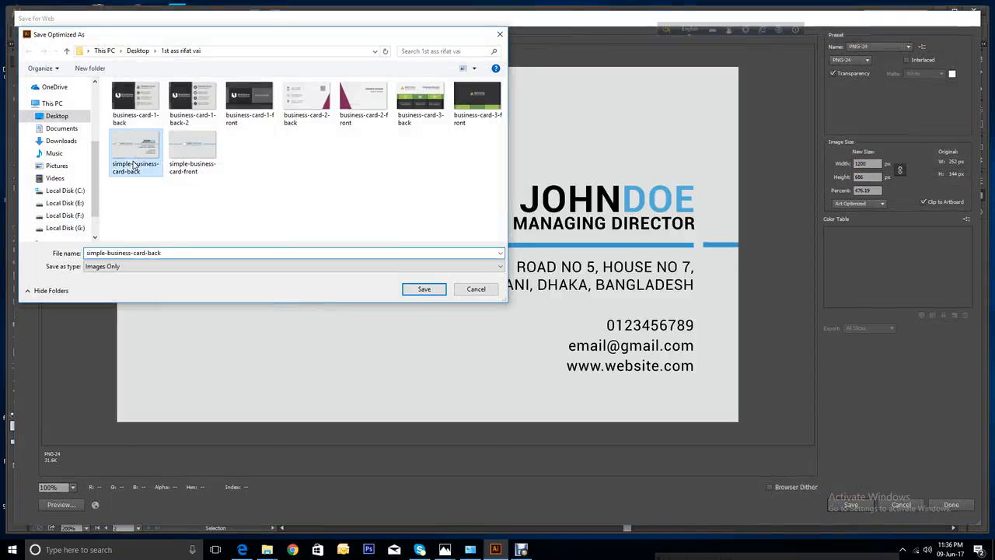
{"action": "left_click", "coordinate": [424, 289]}
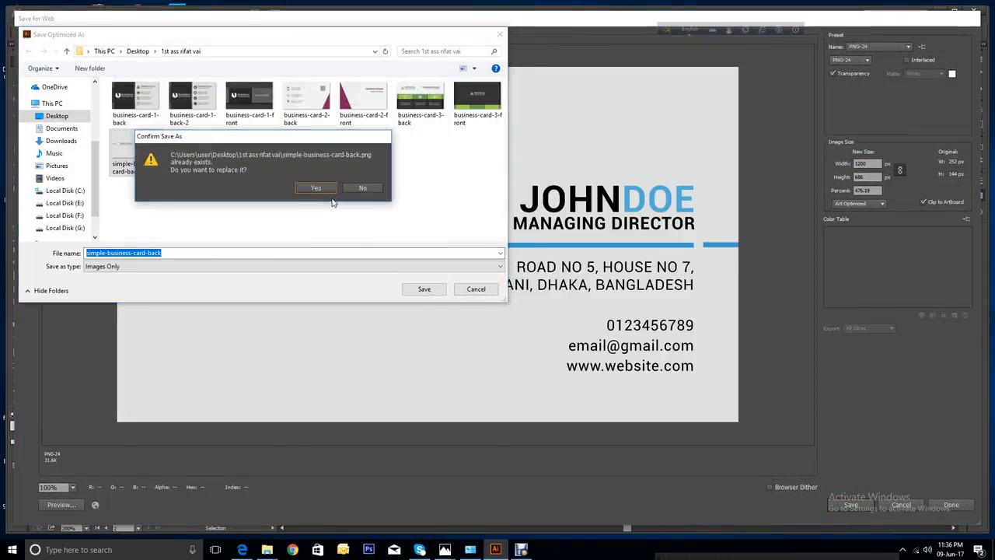
{"action": "left_click", "coordinate": [327, 187]}
{"action": "left_click", "coordinate": [950, 505]}
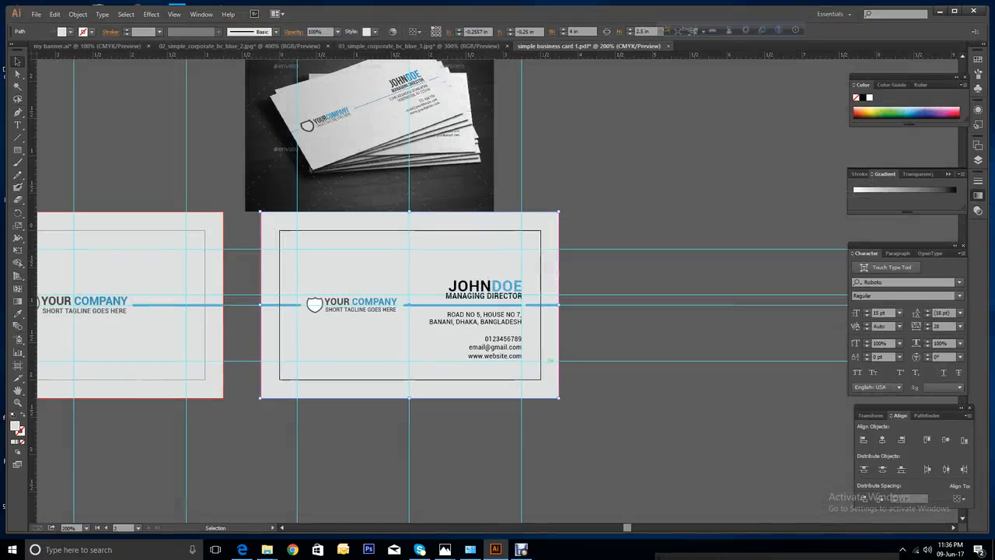
Save the Illustrator document and deselect everything.
{"action": "left_click", "coordinate": [36, 14]}
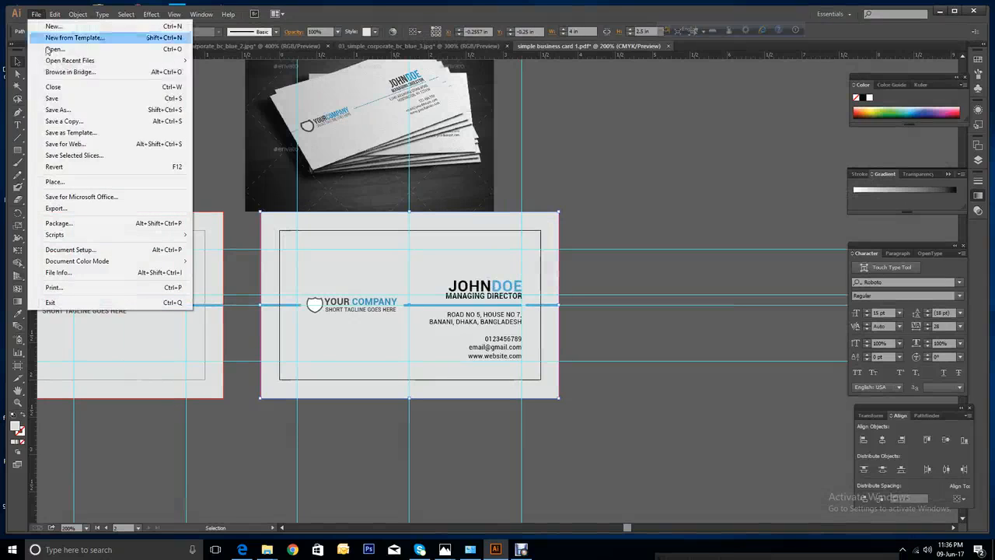
{"action": "left_click", "coordinate": [52, 98]}
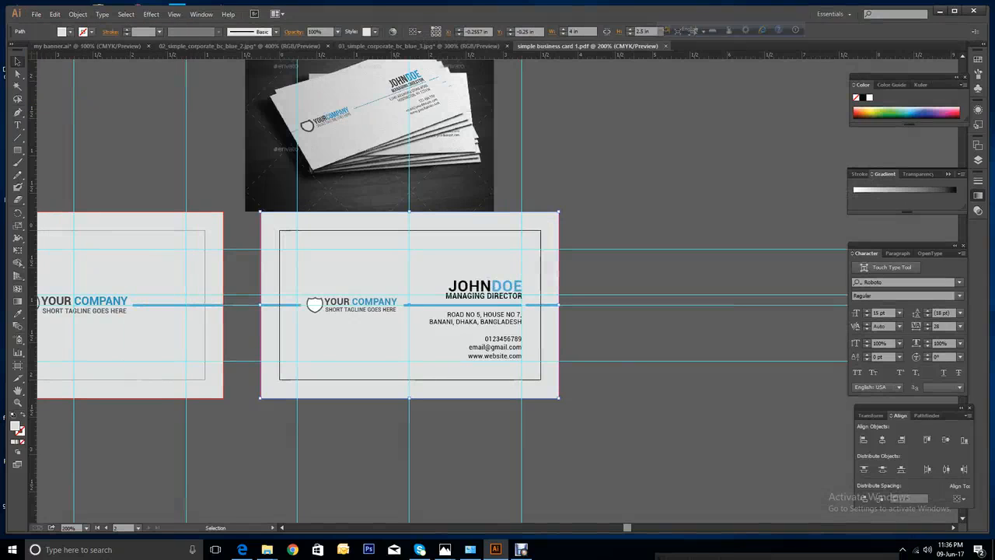
{"action": "key", "text": "ctrl+shift+a"}
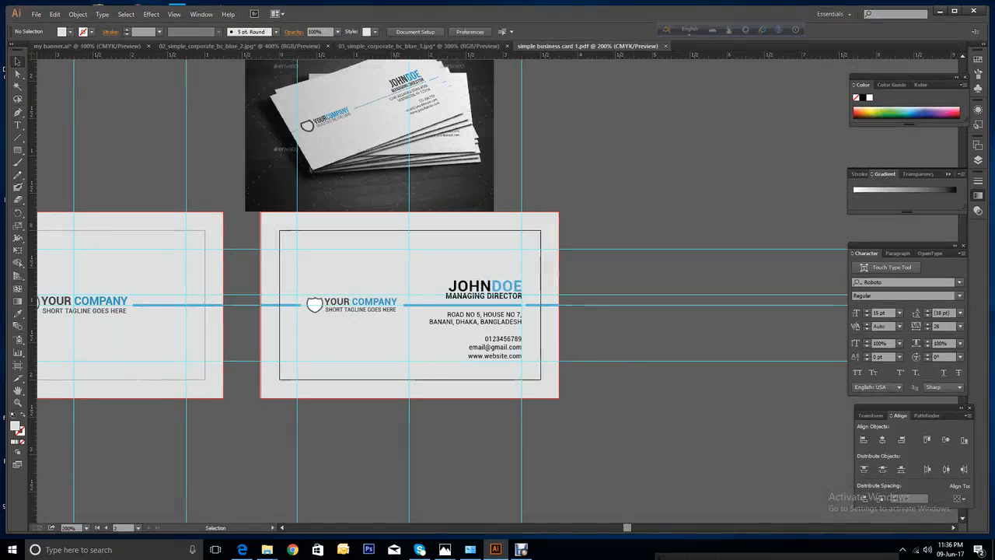